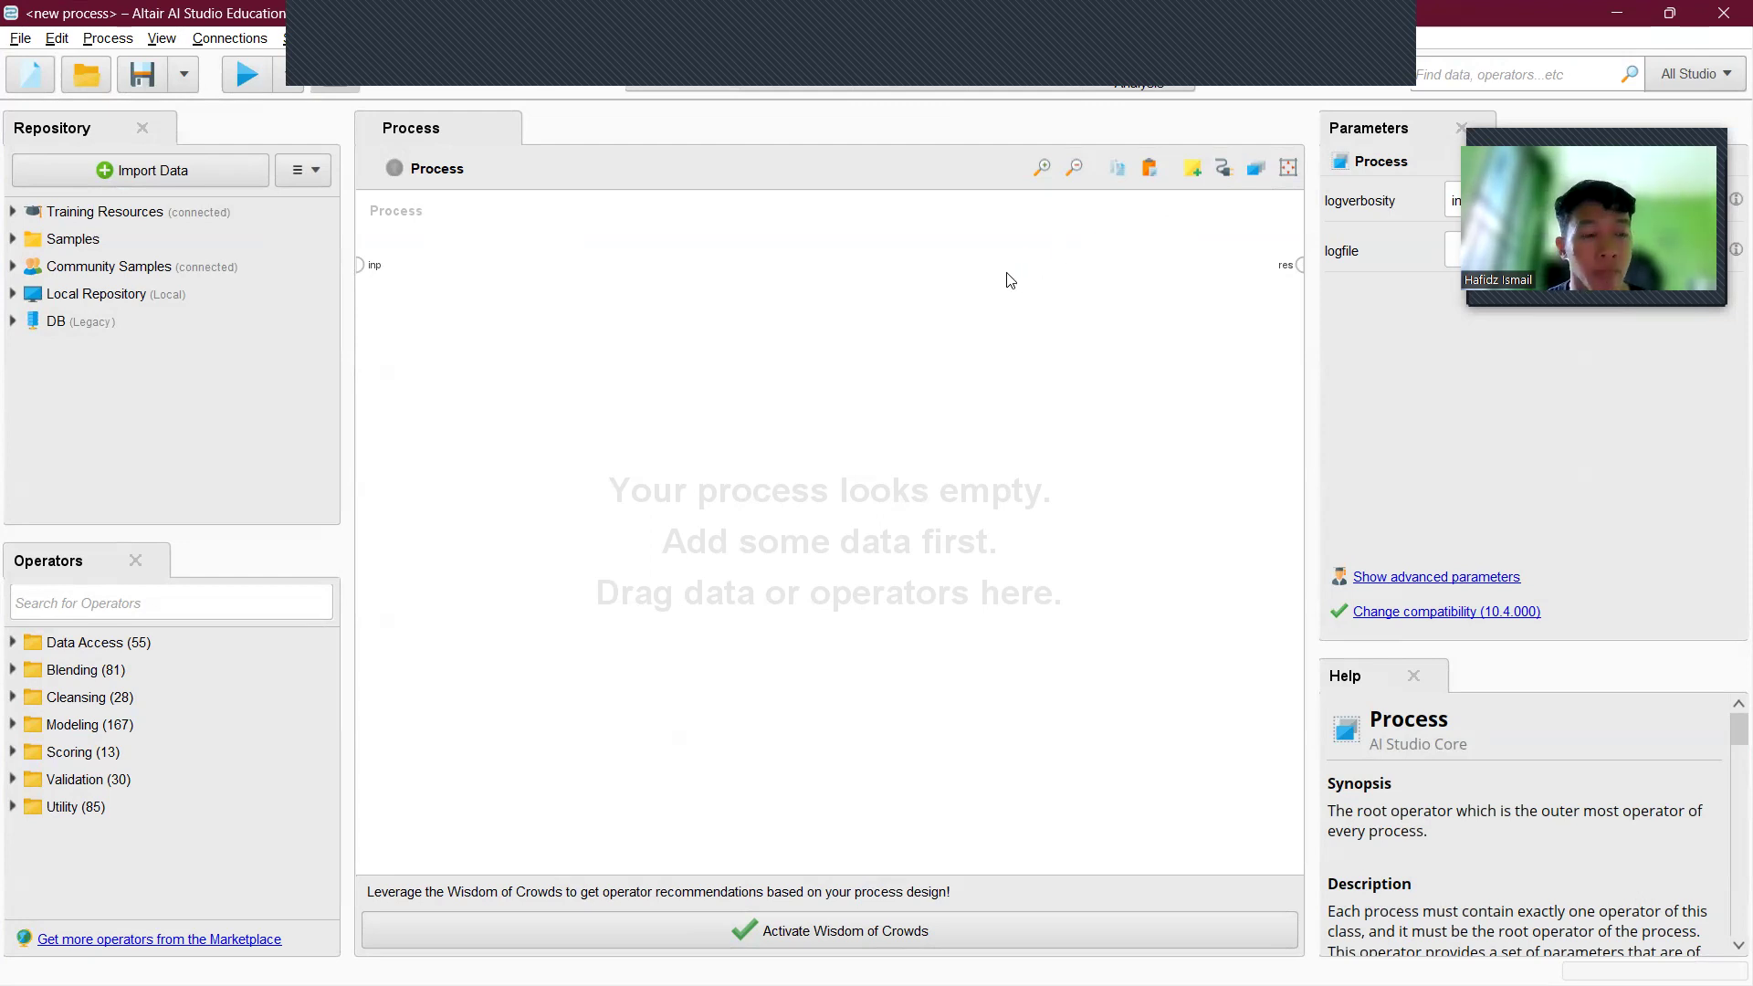
left_click(12, 41)
left_click(108, 37)
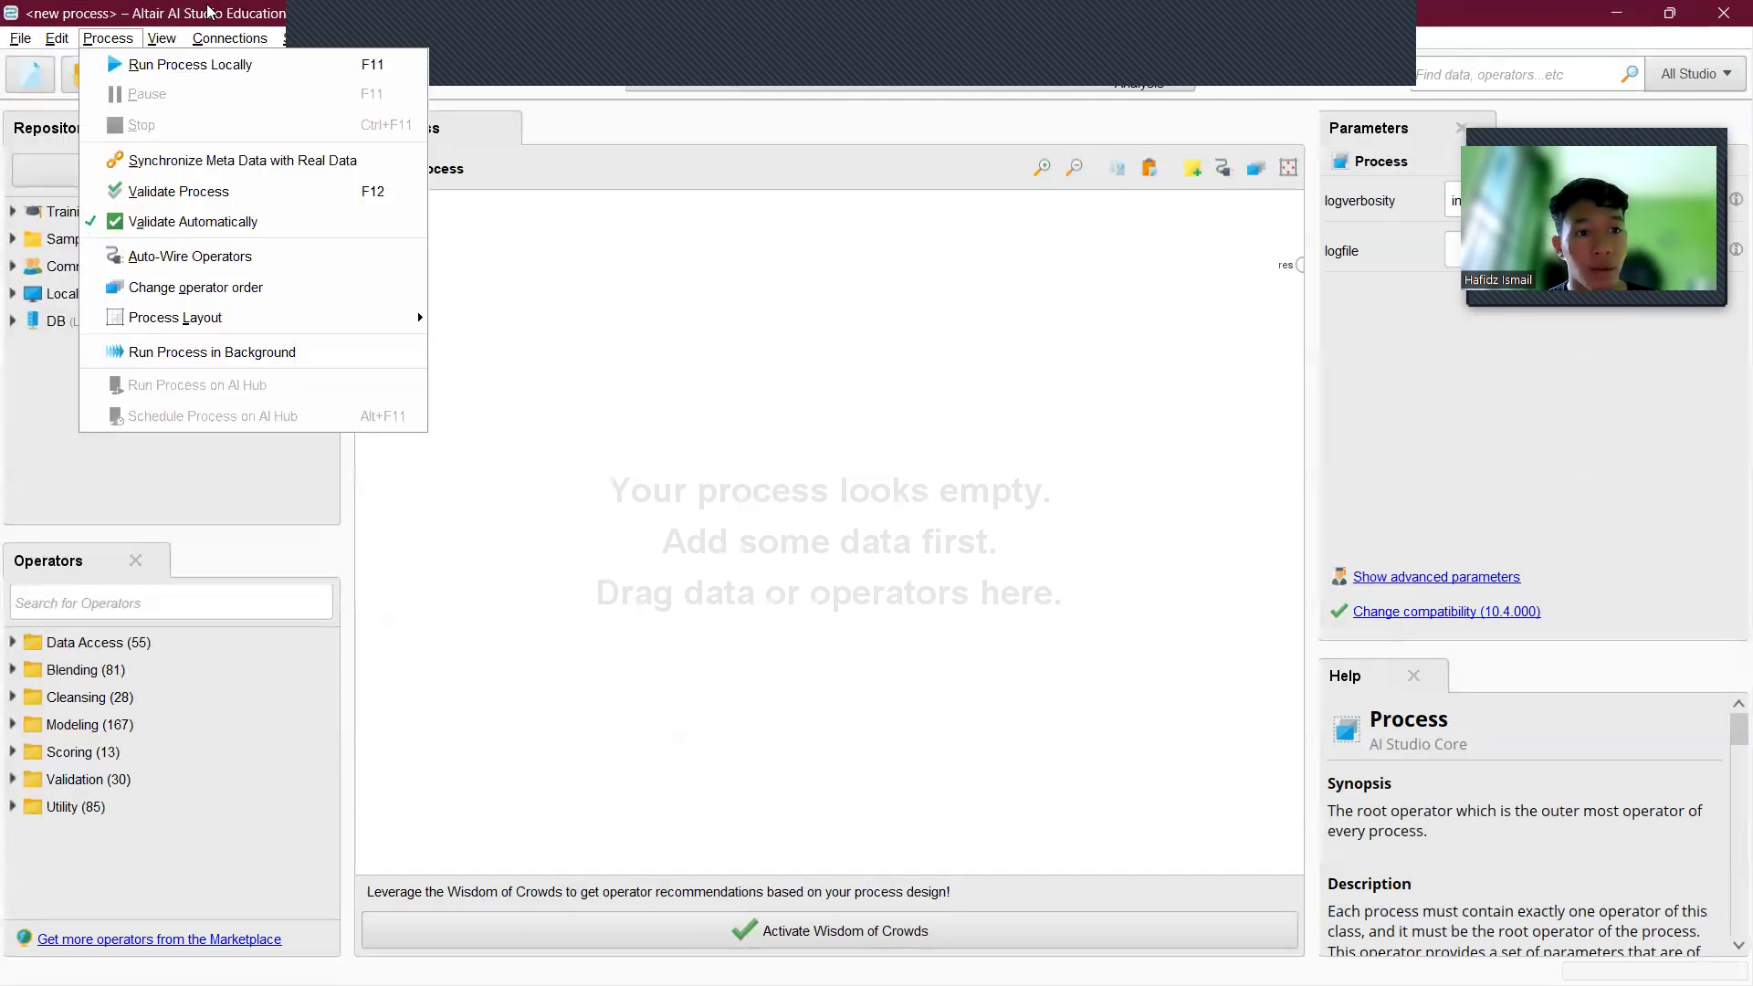
left_click(208, 13)
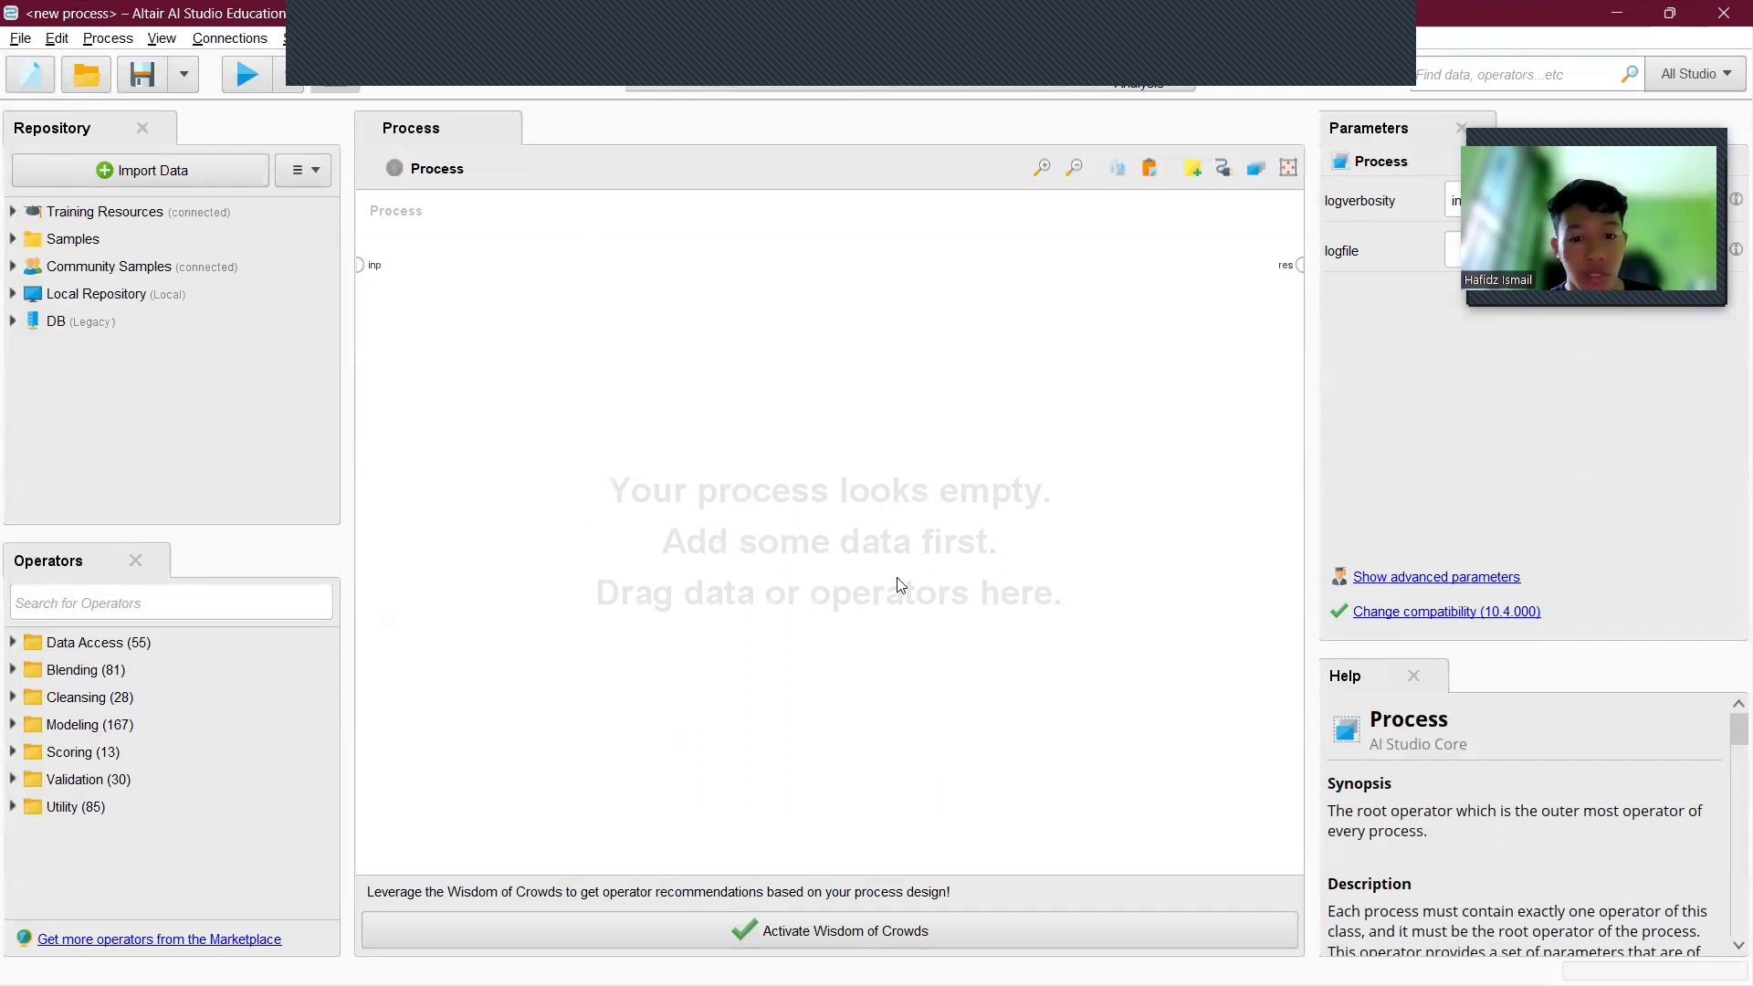
- Switch to File Explorer and look up covid_19_indonesia_time_series_all.csv in the archive folder under Downloads
mouse_move(849, 984)
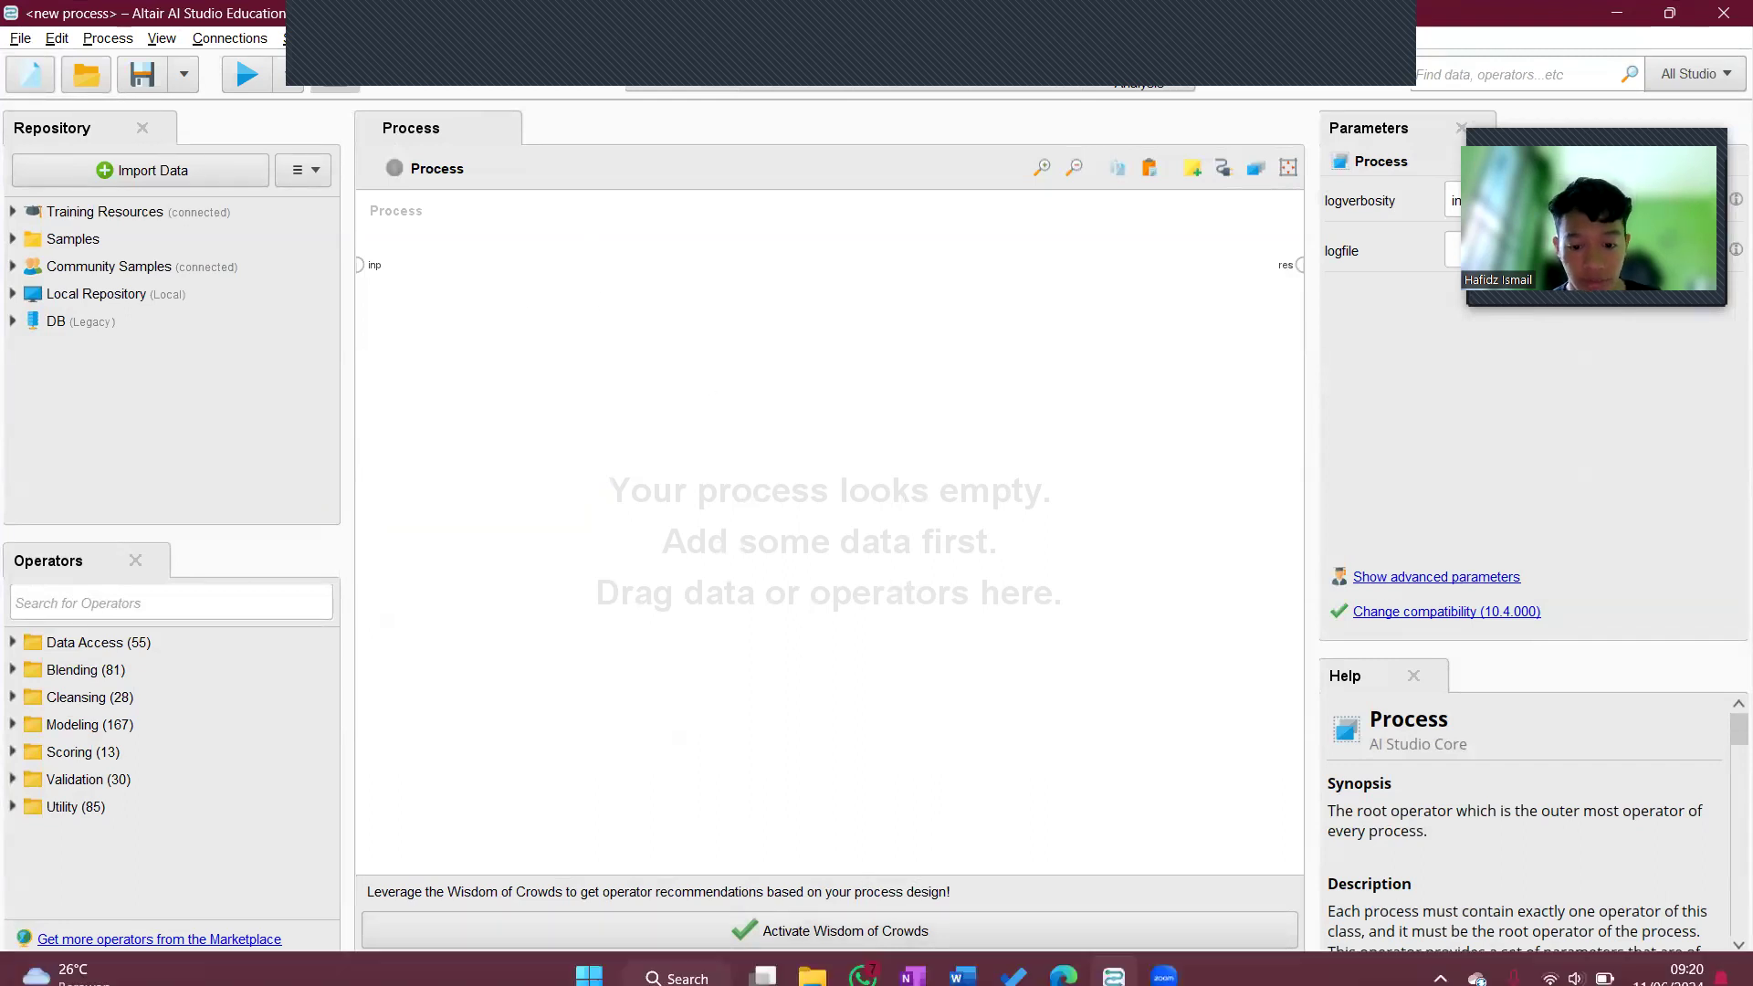
left_click(811, 960)
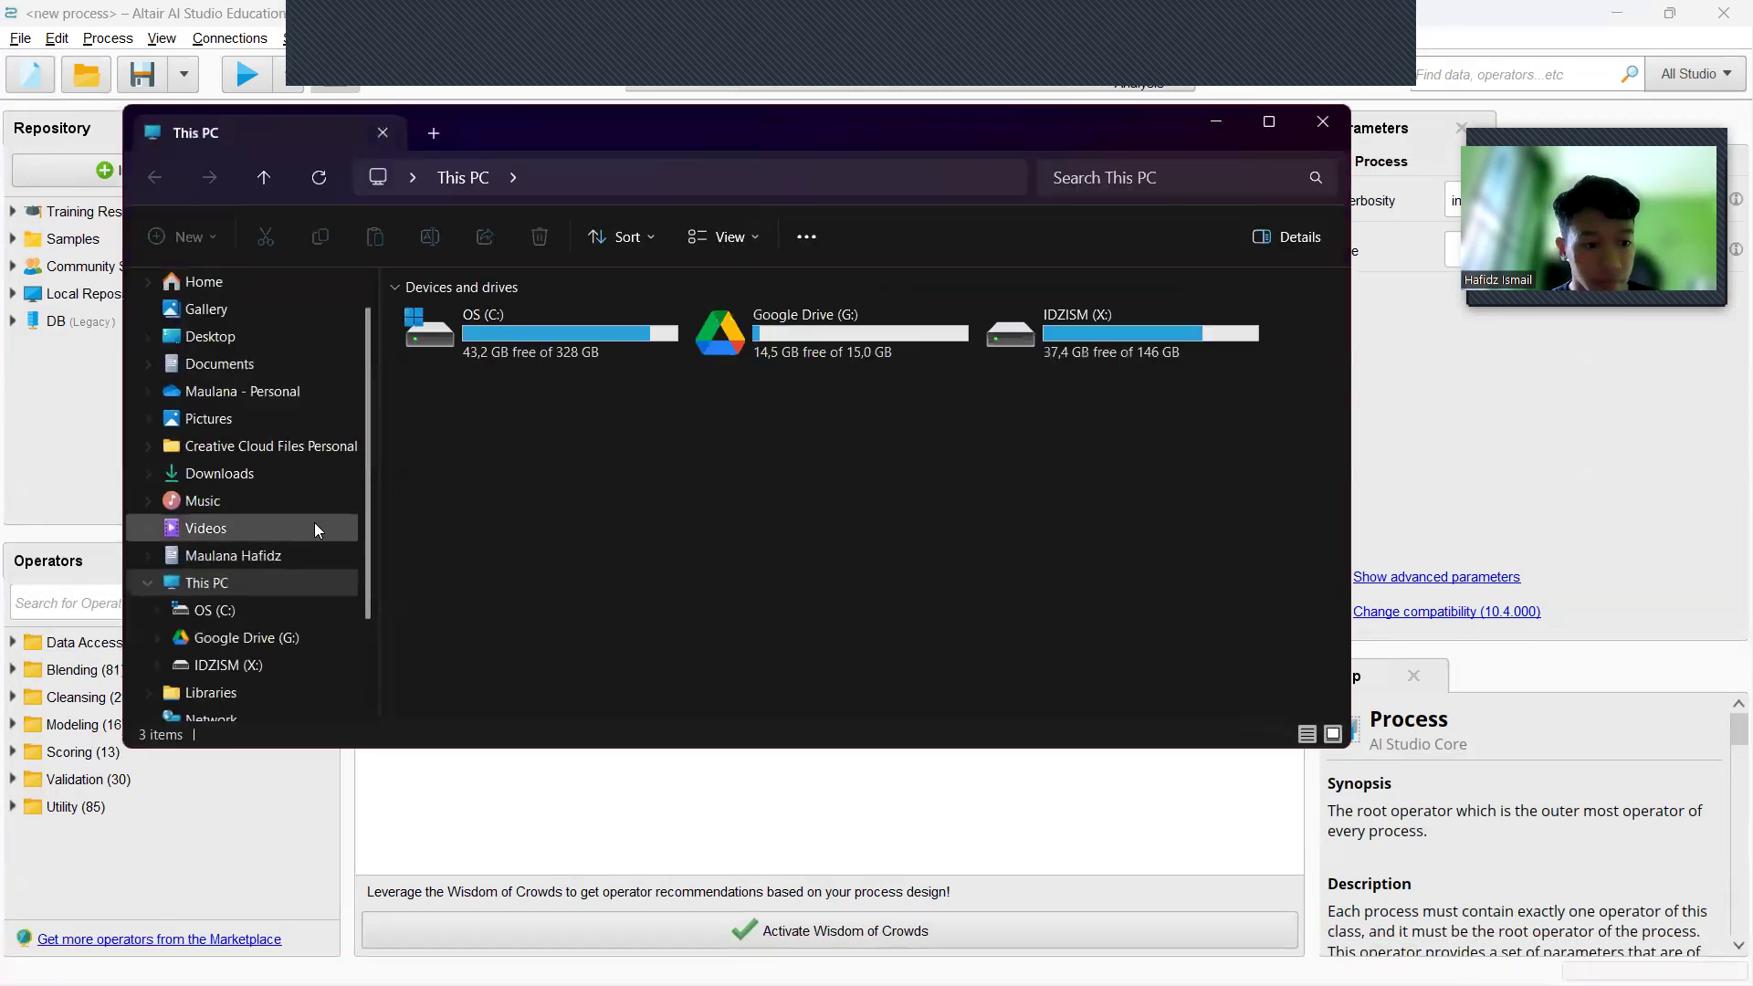
left_click(283, 473)
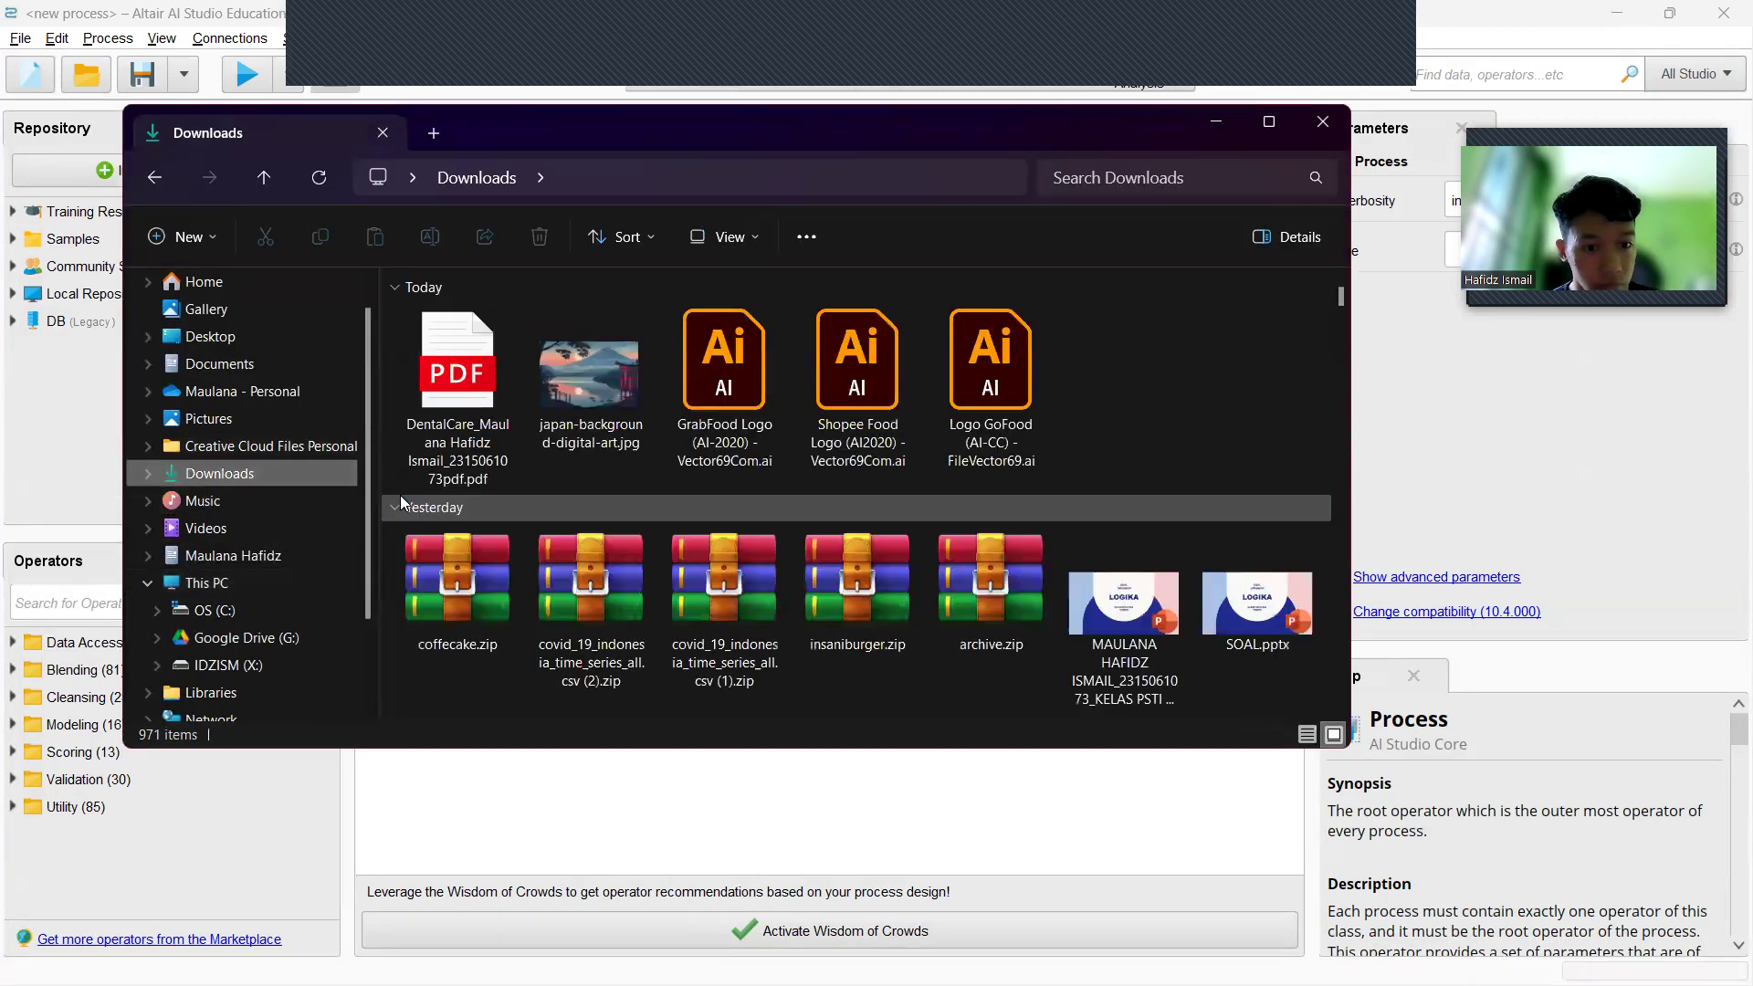
scroll(755, 473, "down", 2)
double_click(589, 626)
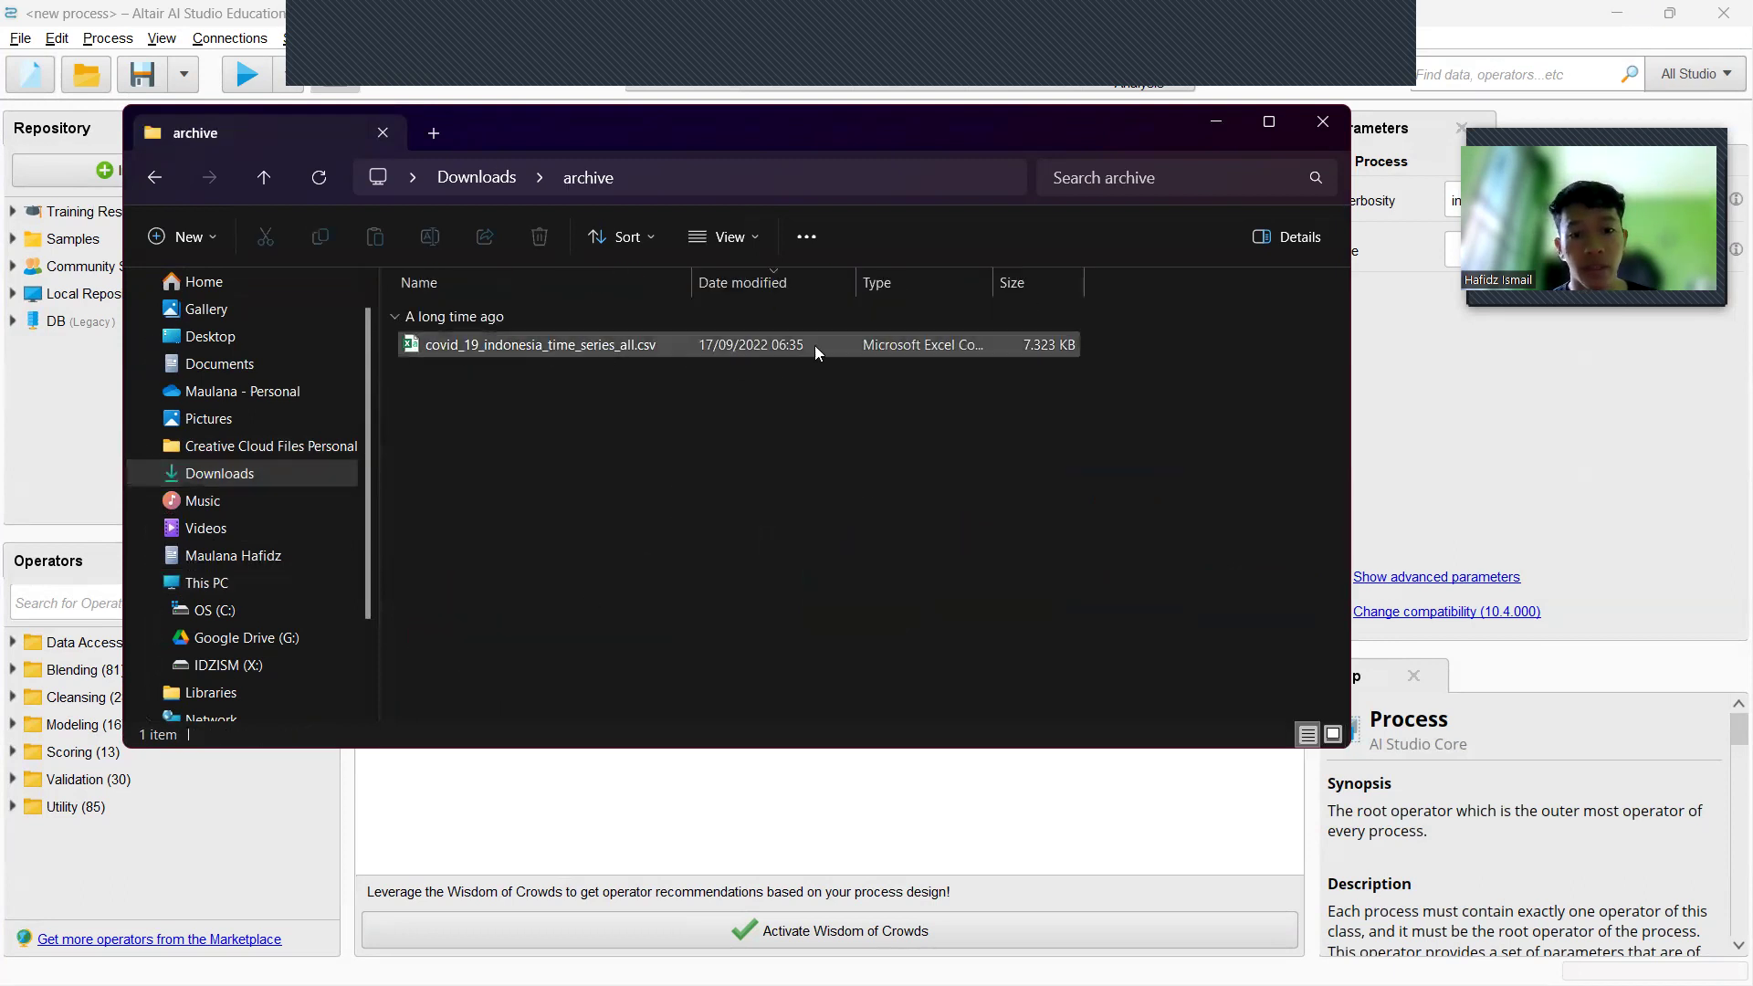
left_click(1215, 121)
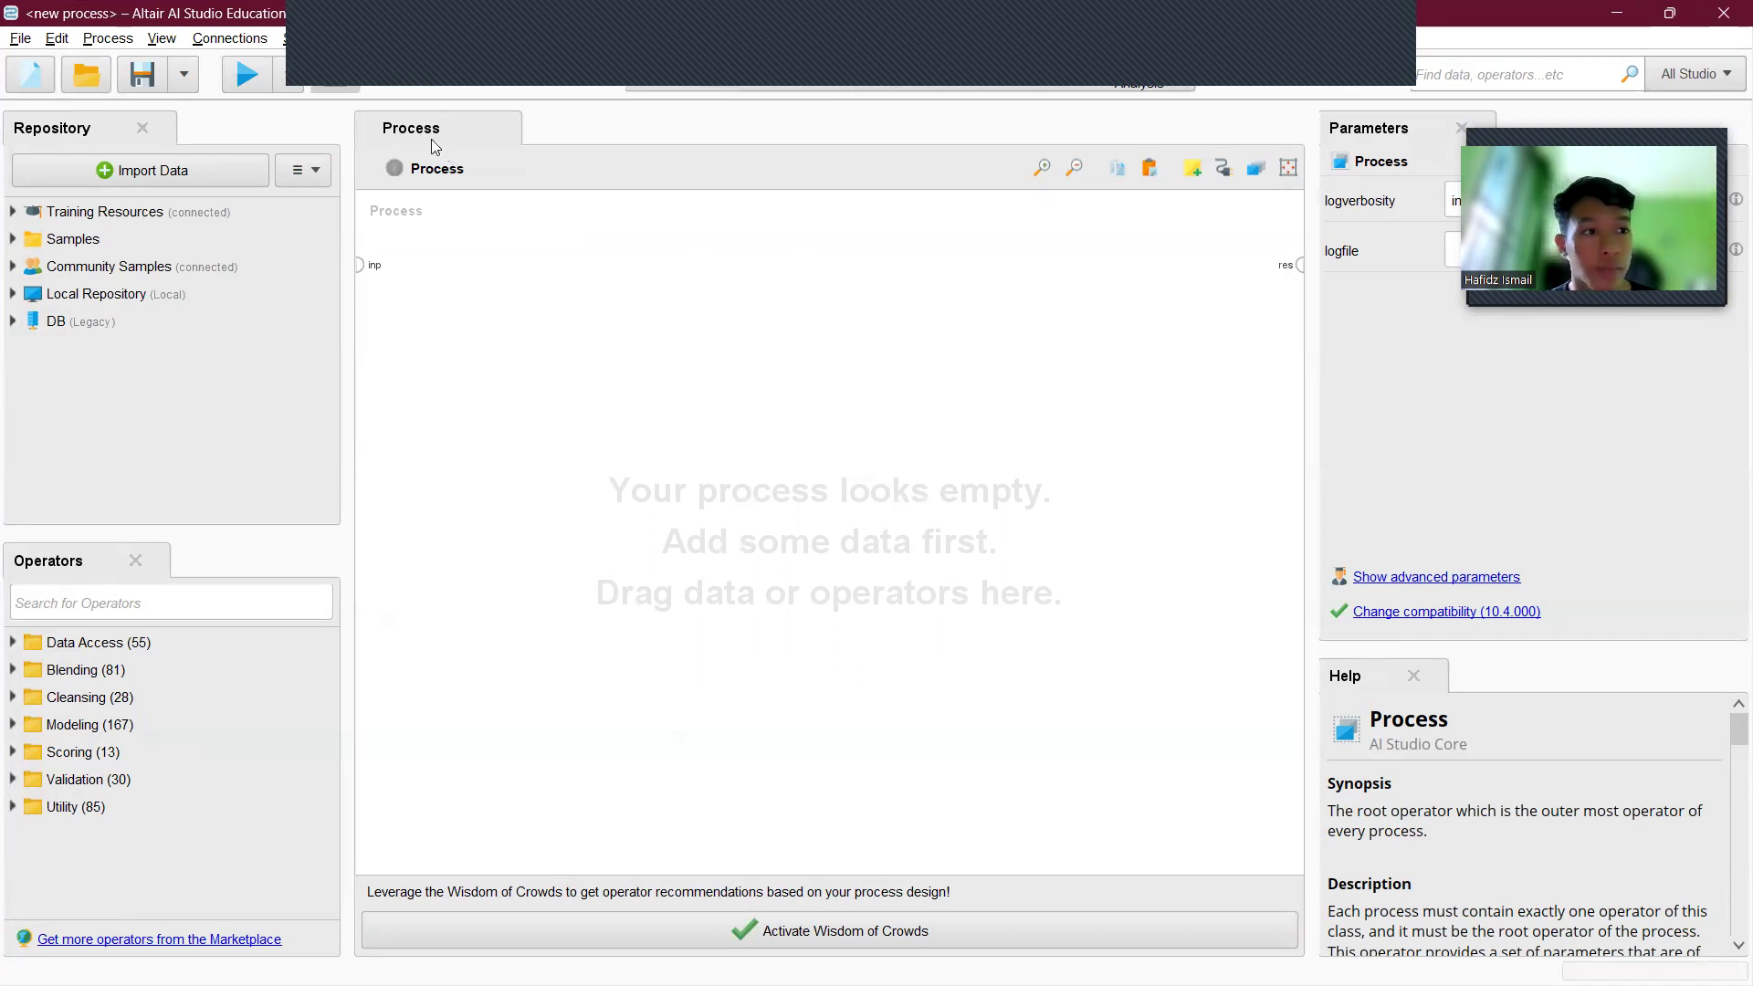
- Start a data import from this computer and choose covid_19_indonesia_time_series_all.csv in the same-named folder under Downloads
left_click(191, 173)
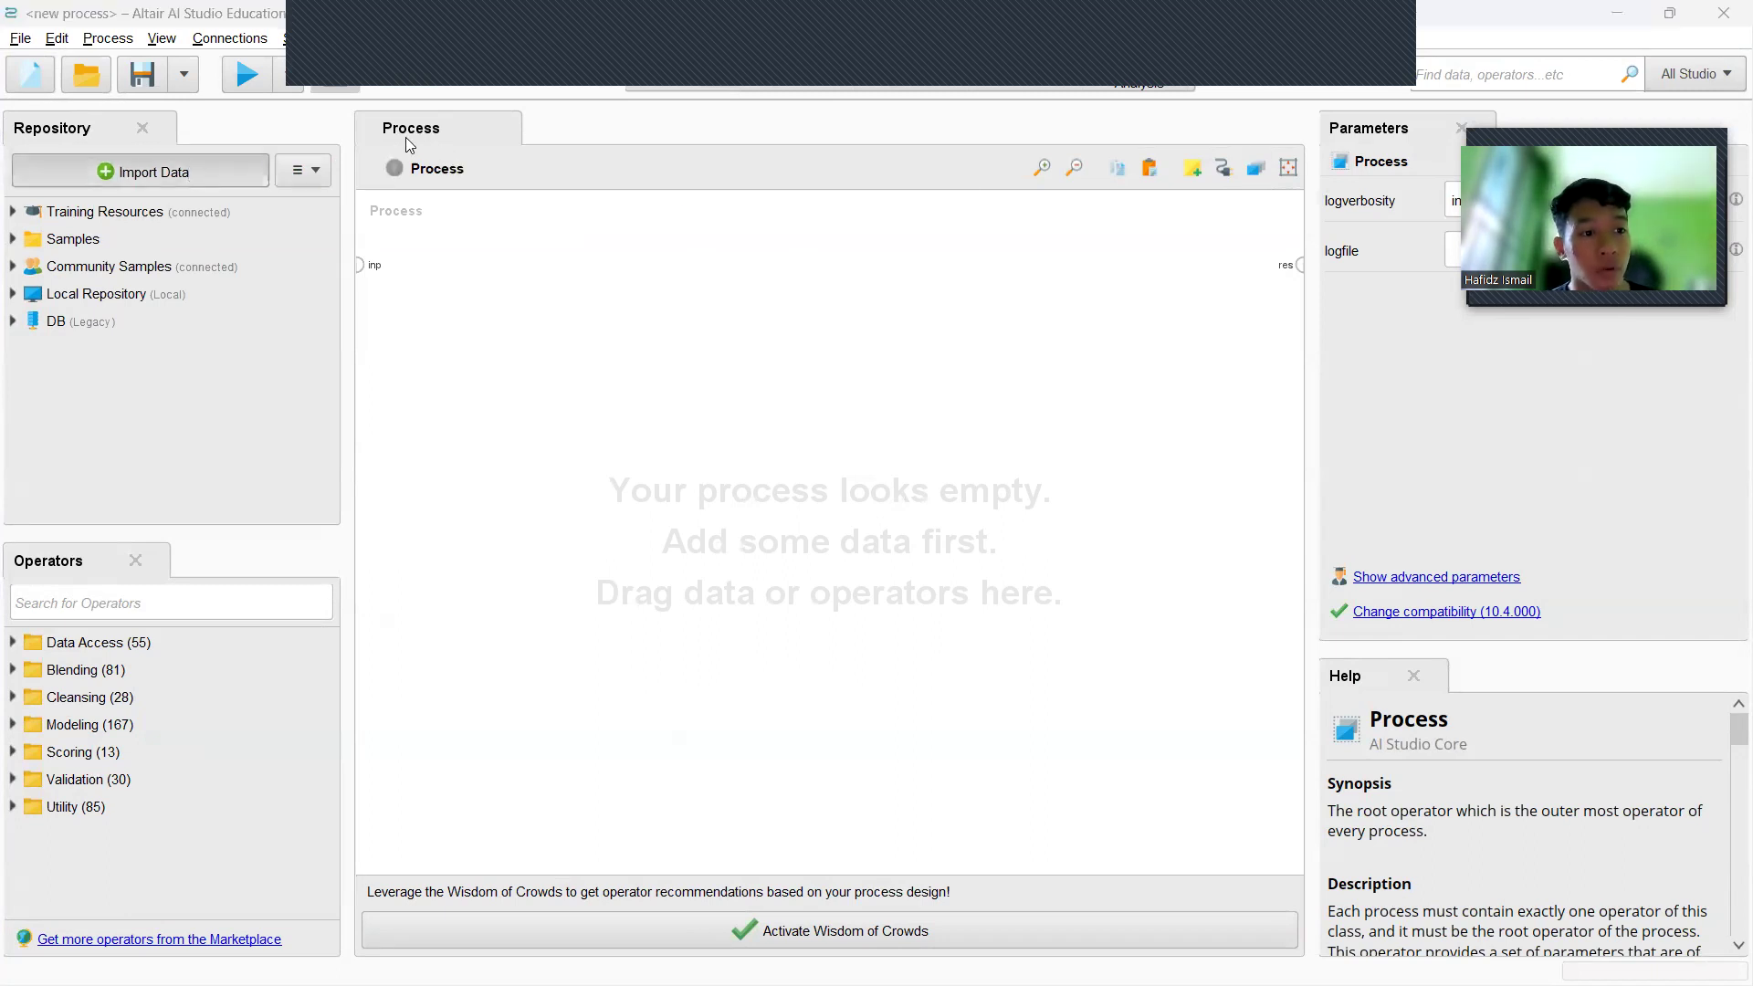
left_click(709, 261)
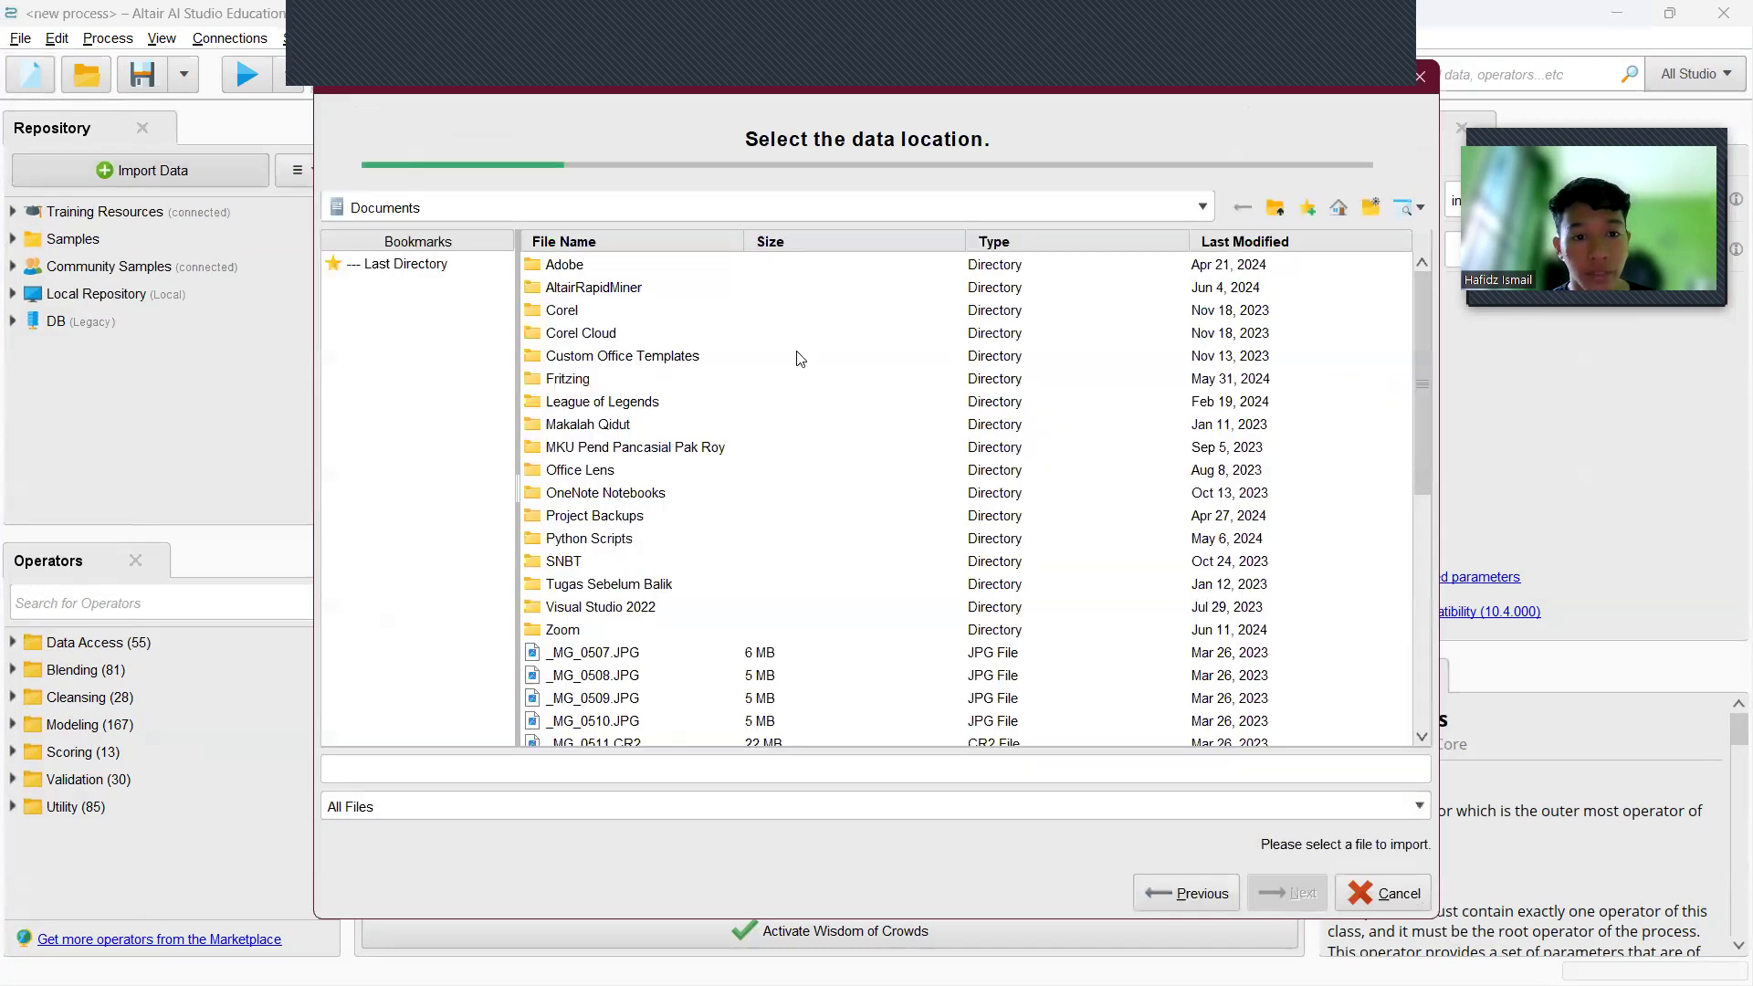
left_click(1201, 216)
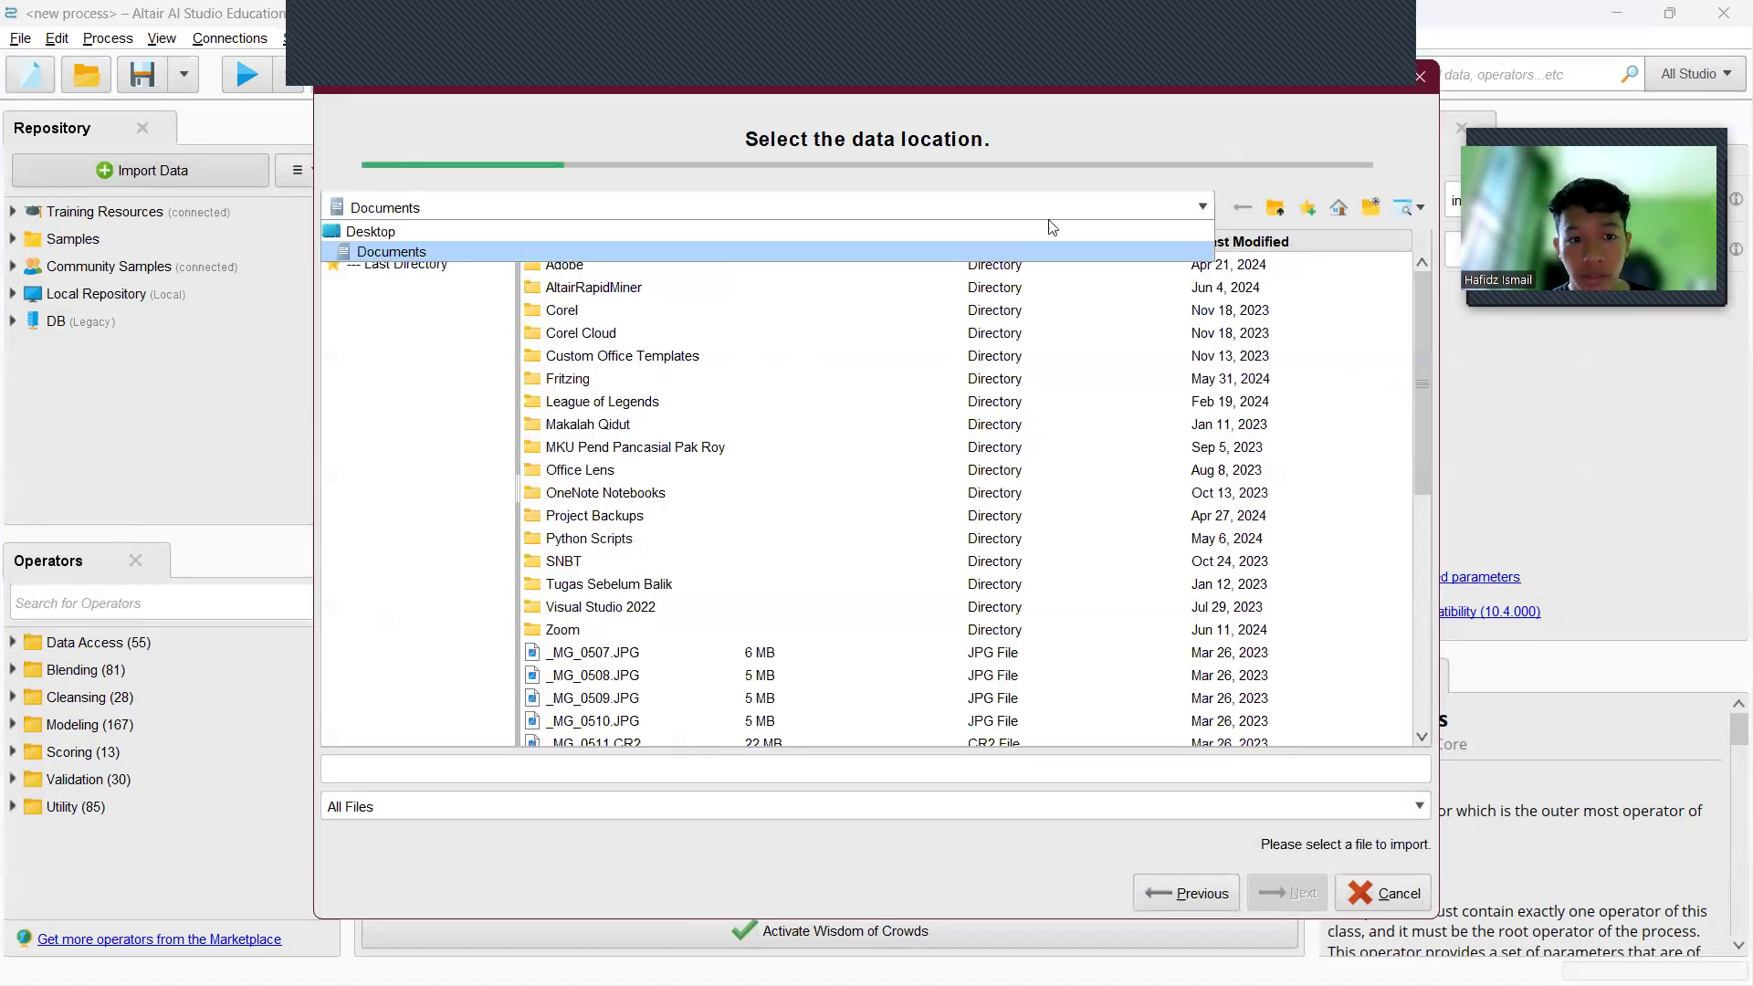
left_click(524, 230)
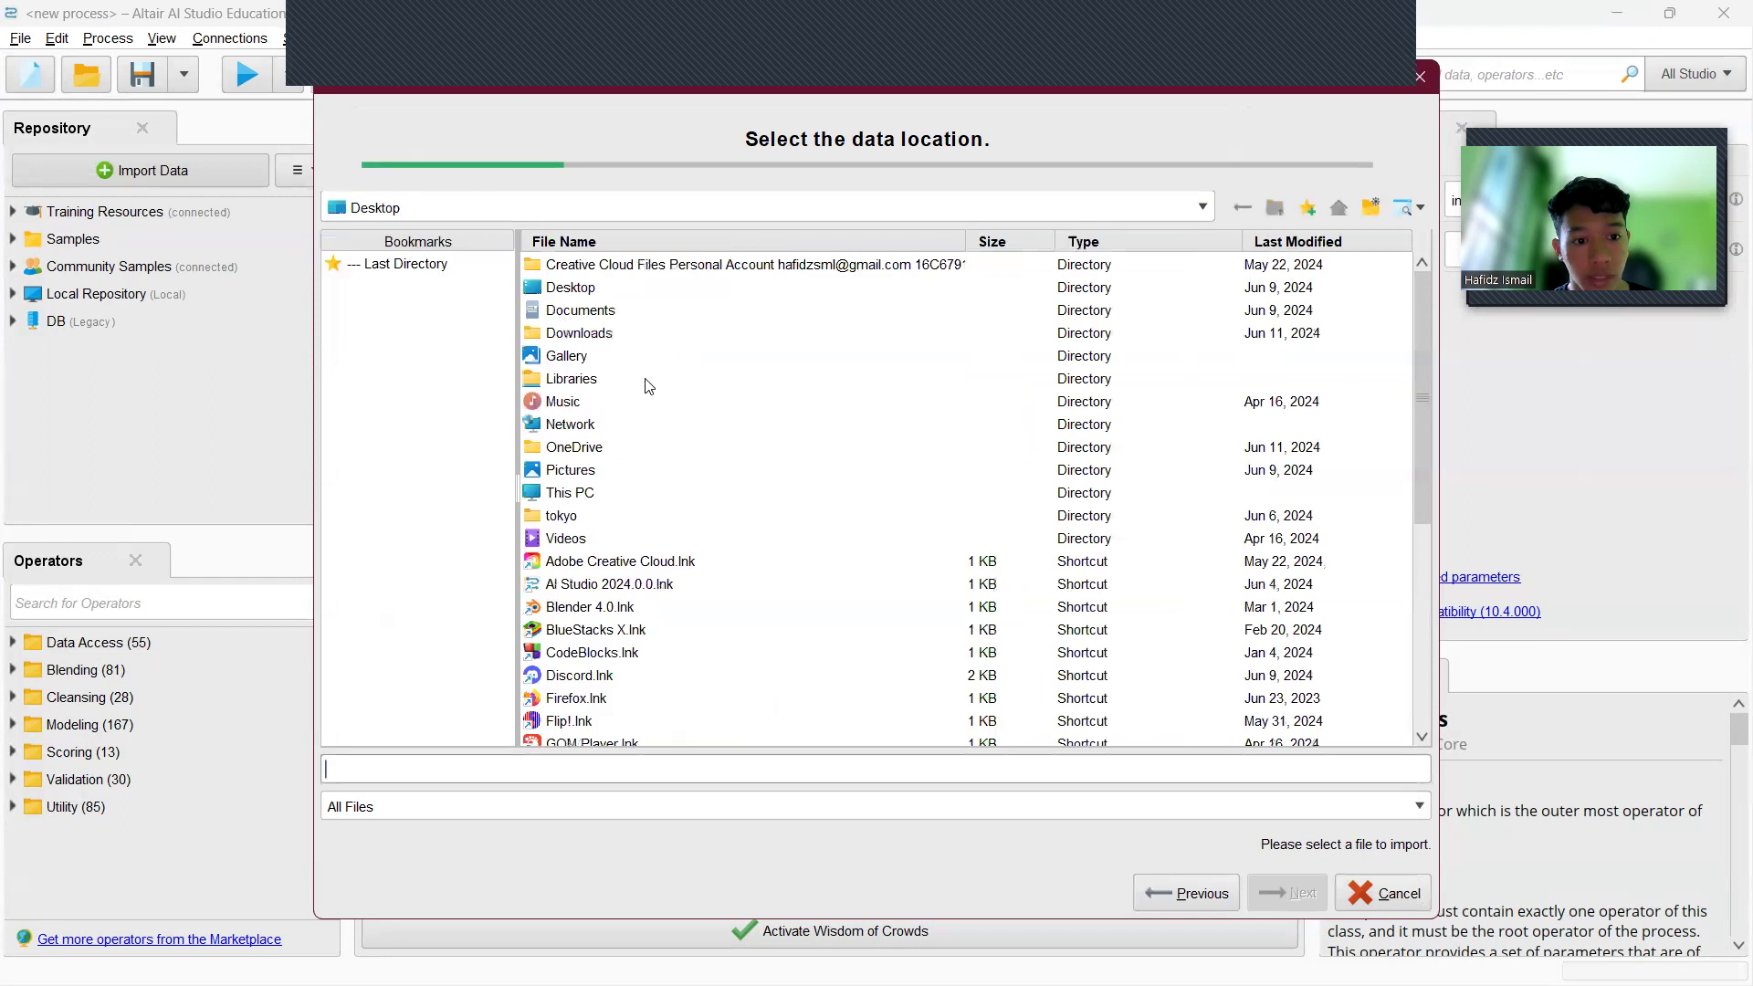
double_click(603, 334)
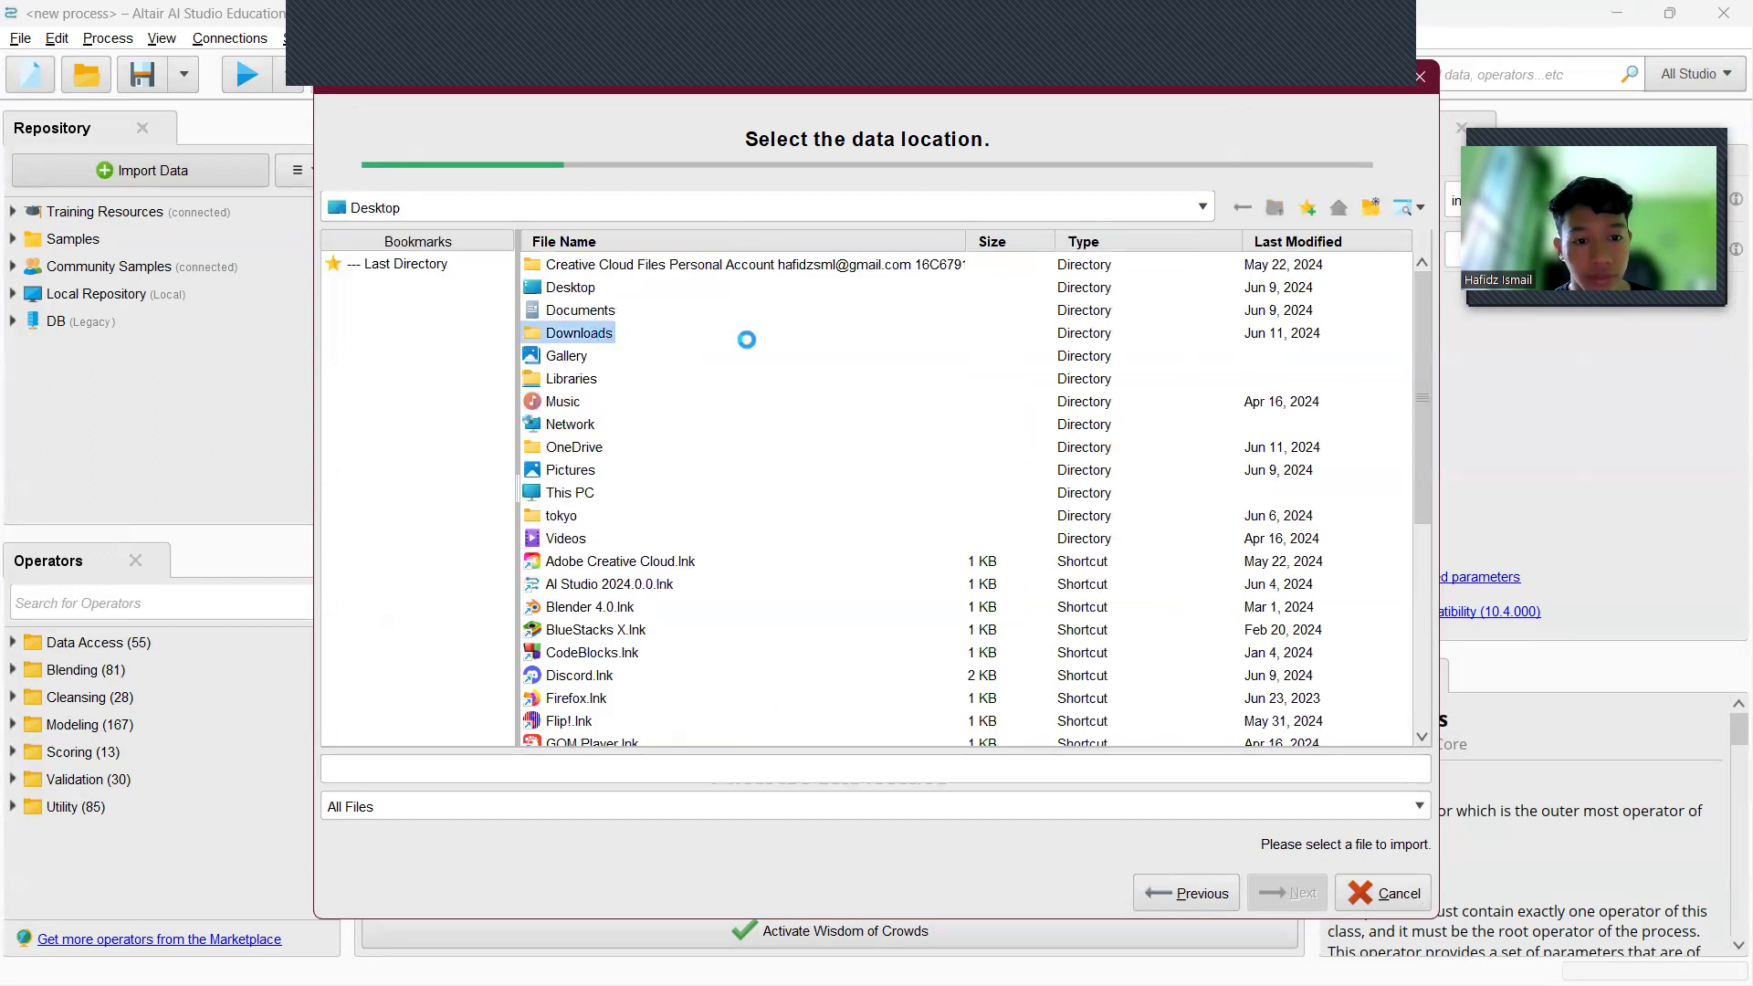
scroll(755, 349, "down", 4)
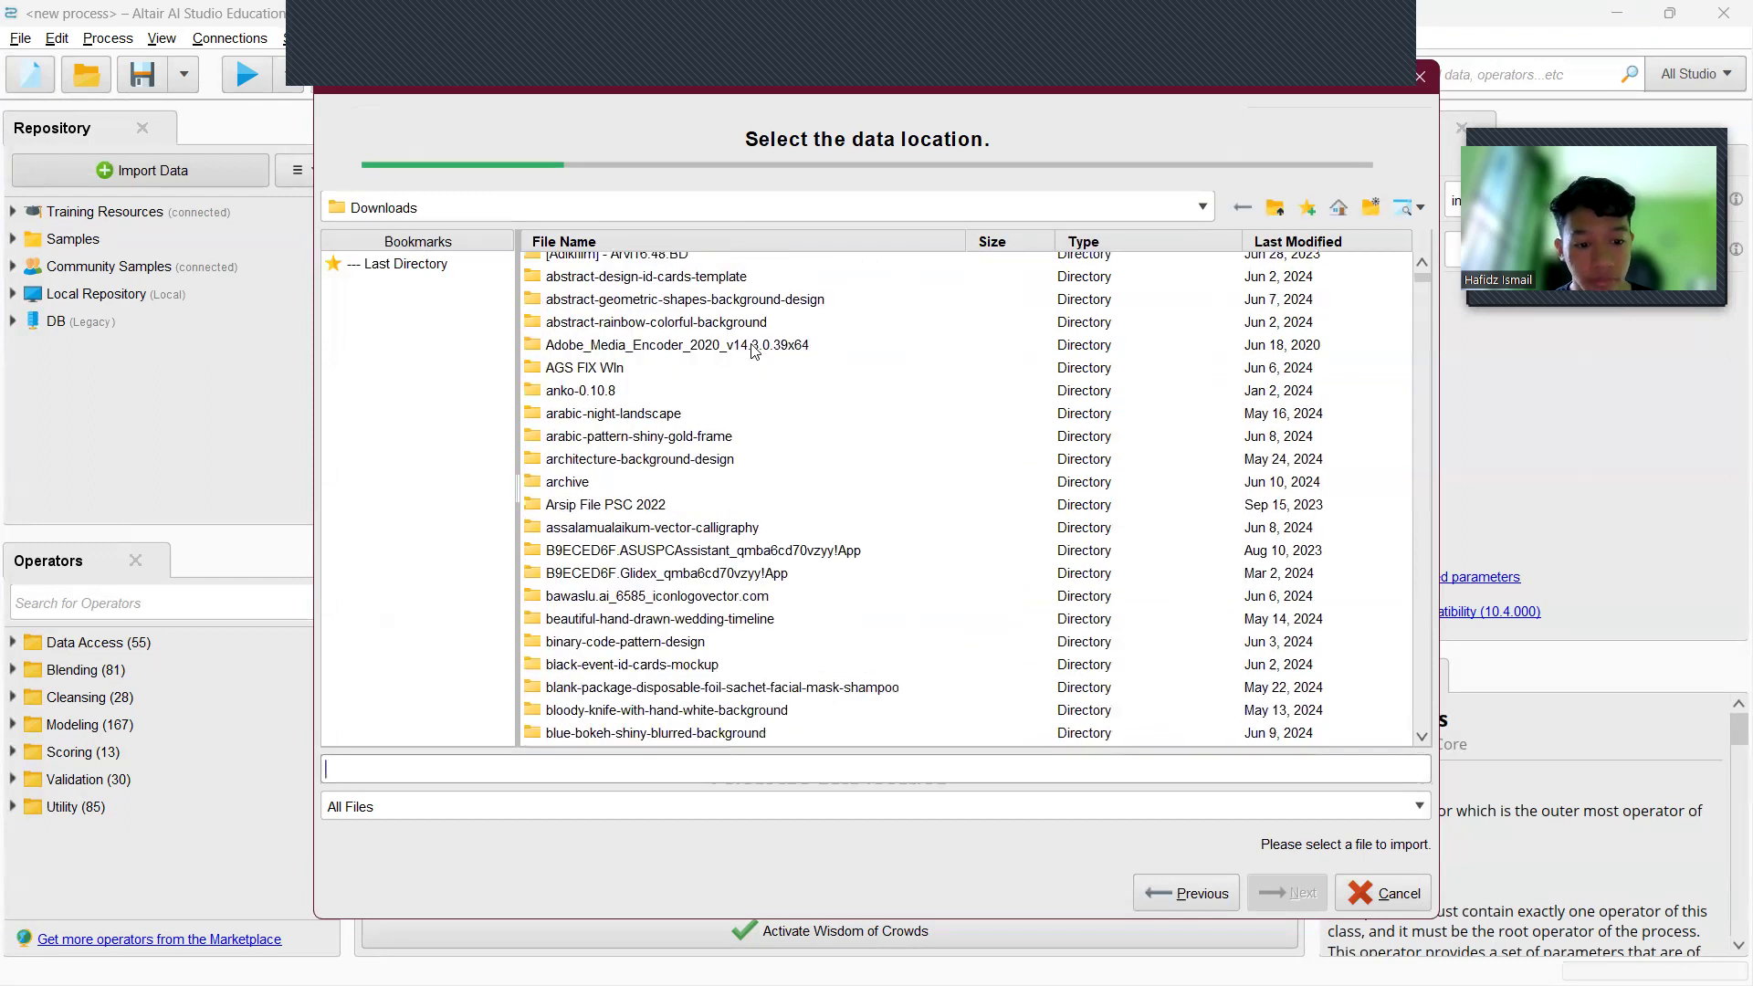
scroll(727, 464, "down", 2)
left_click(667, 608)
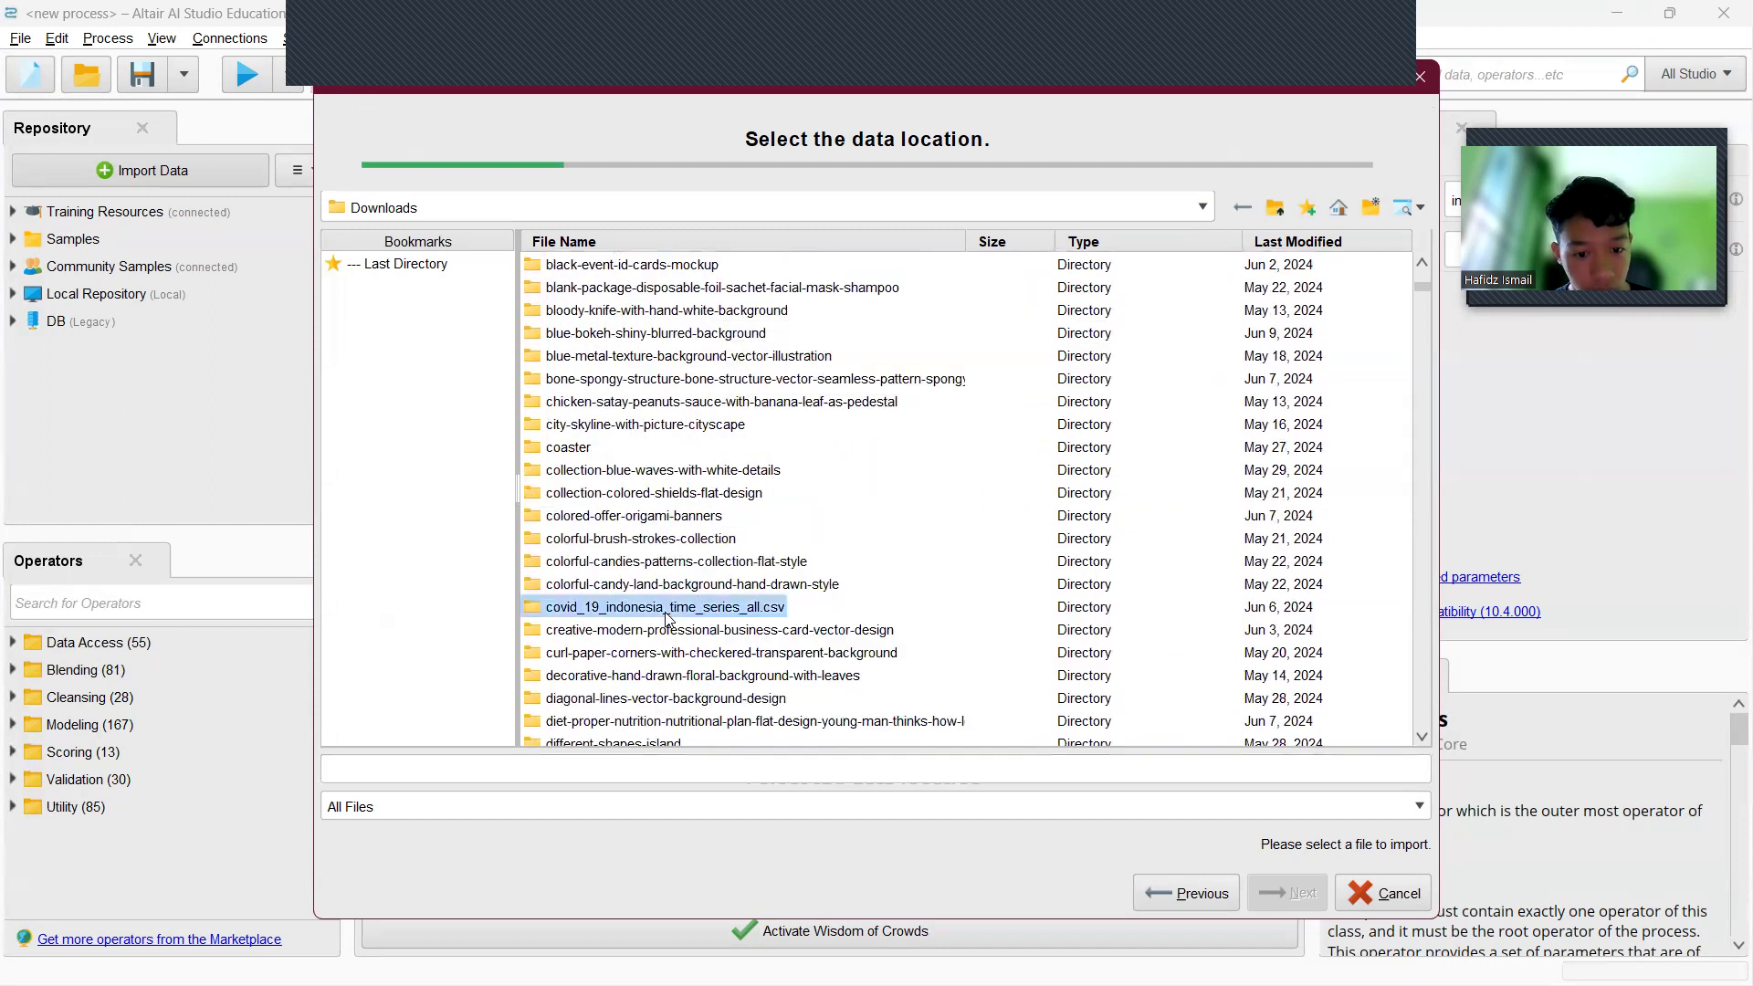
double_click(667, 608)
left_click(718, 267)
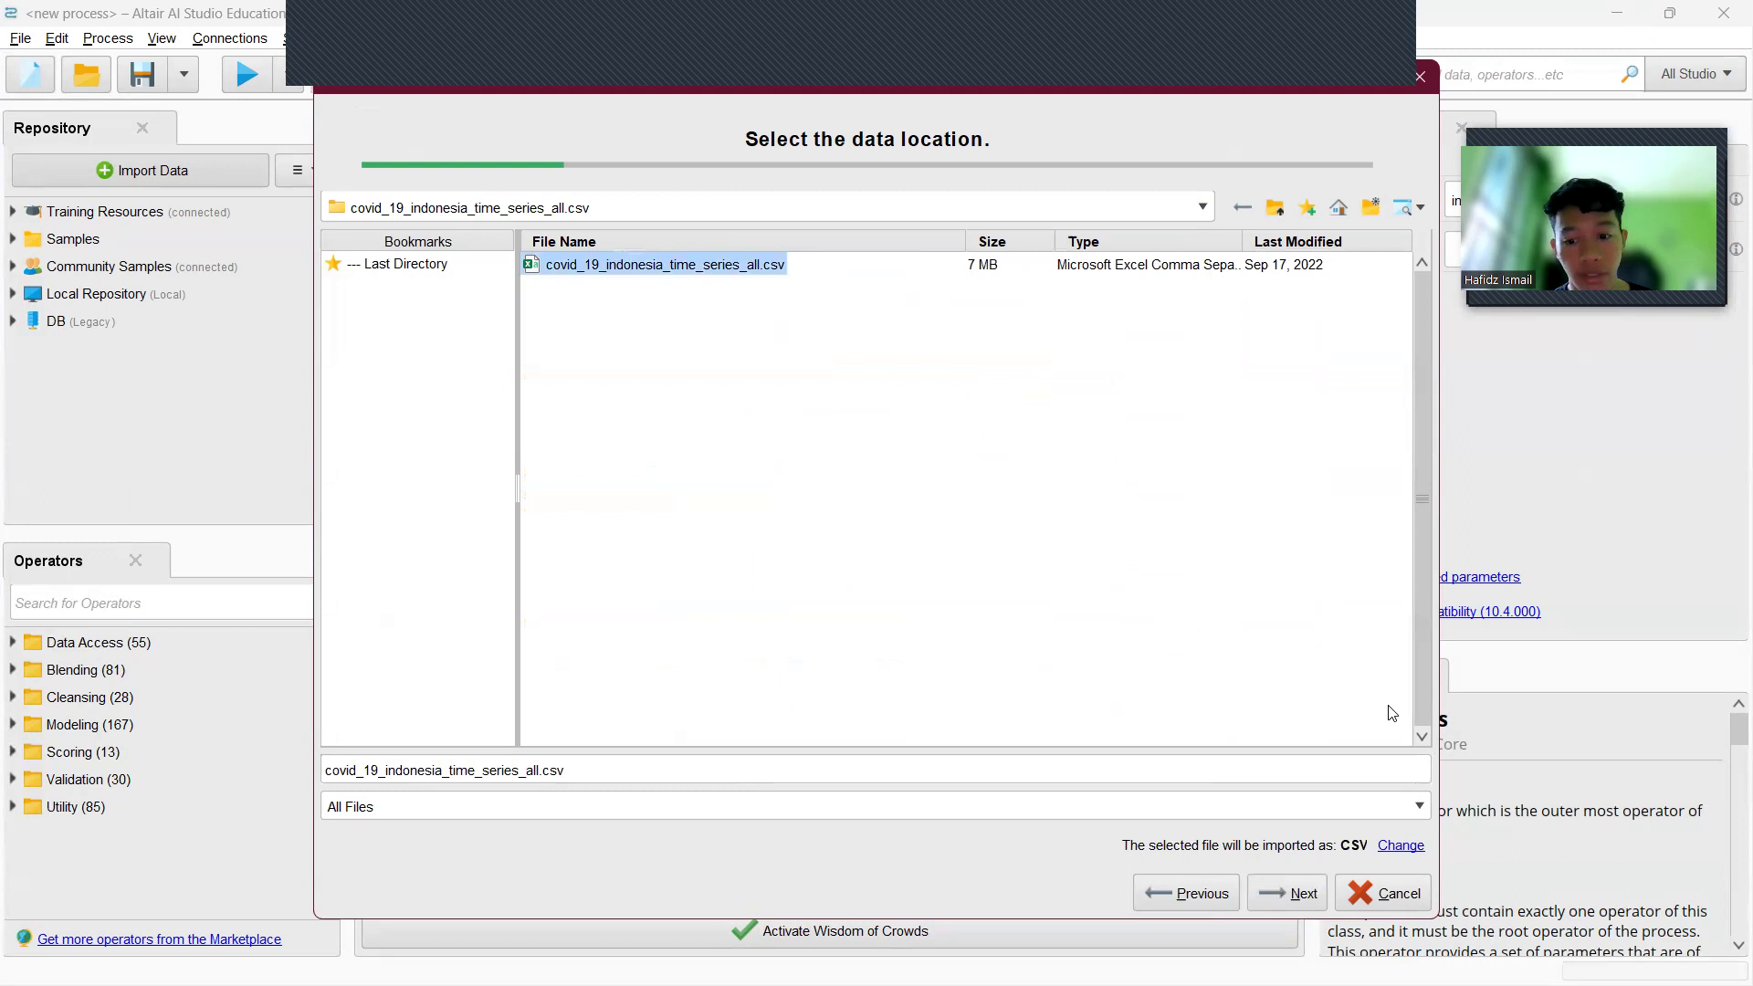
left_click(1290, 893)
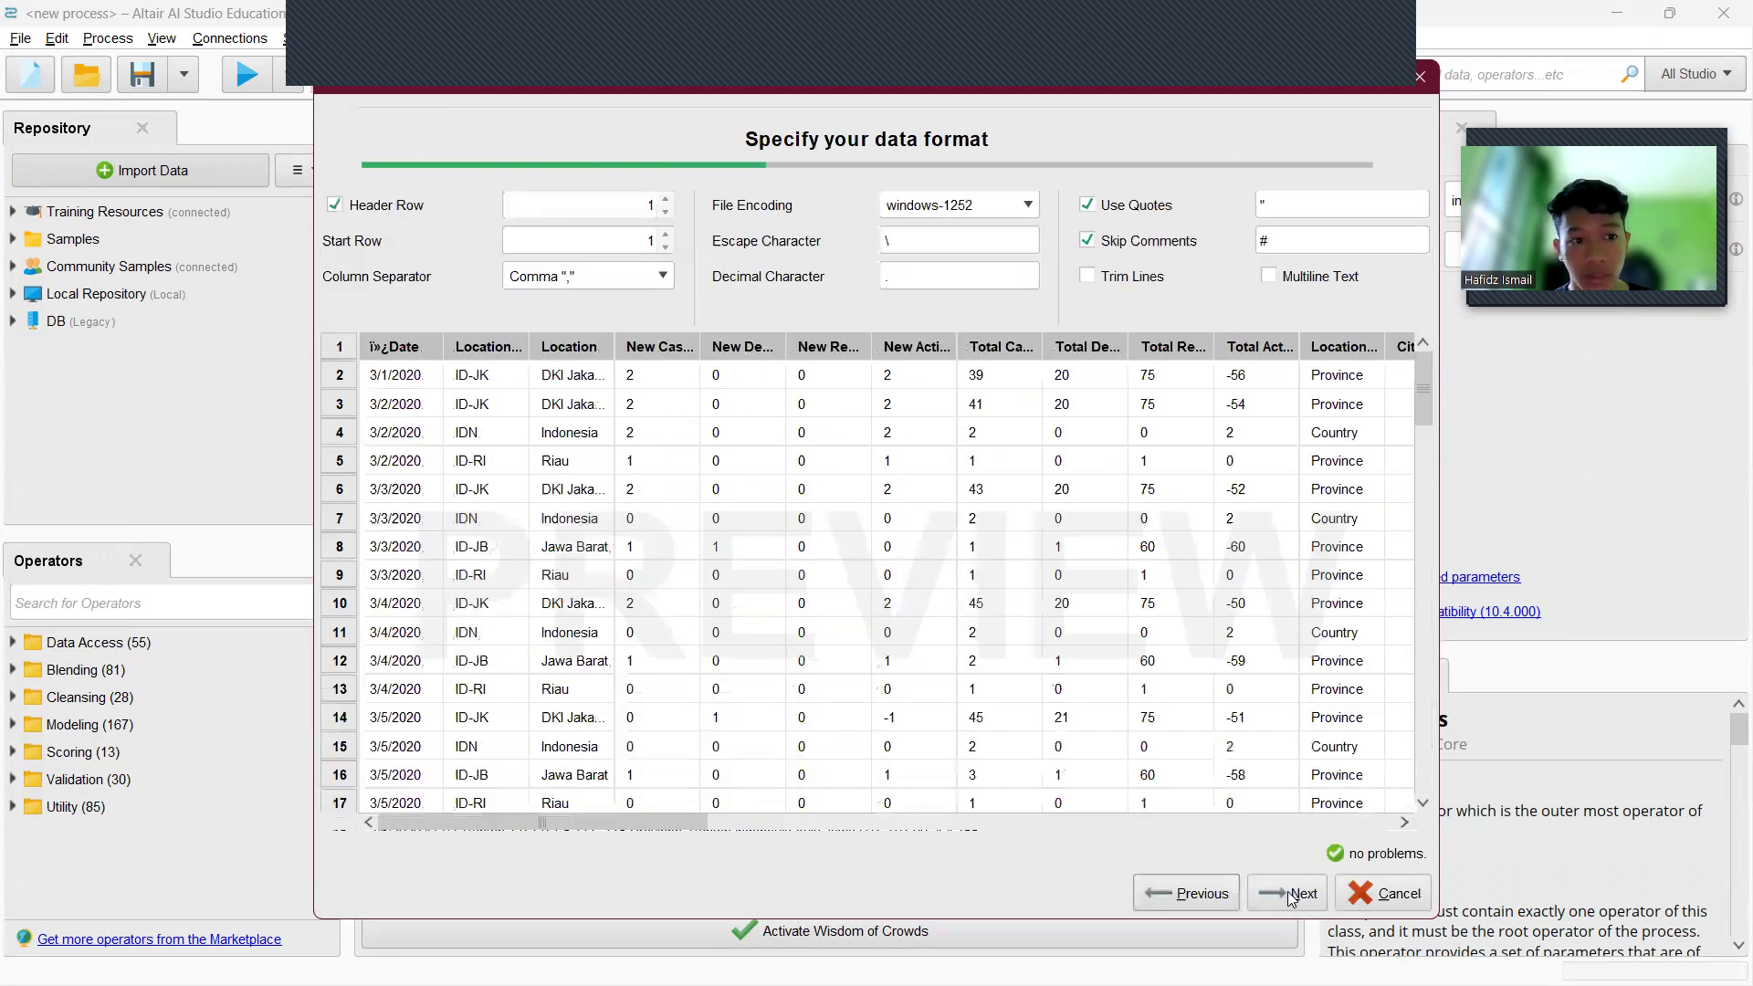
- Keep the proposed data and column formats and store the dataset in Local Repository as covid_19_indonesia_time_series_all, overwriting the existing entry
left_click(1287, 891)
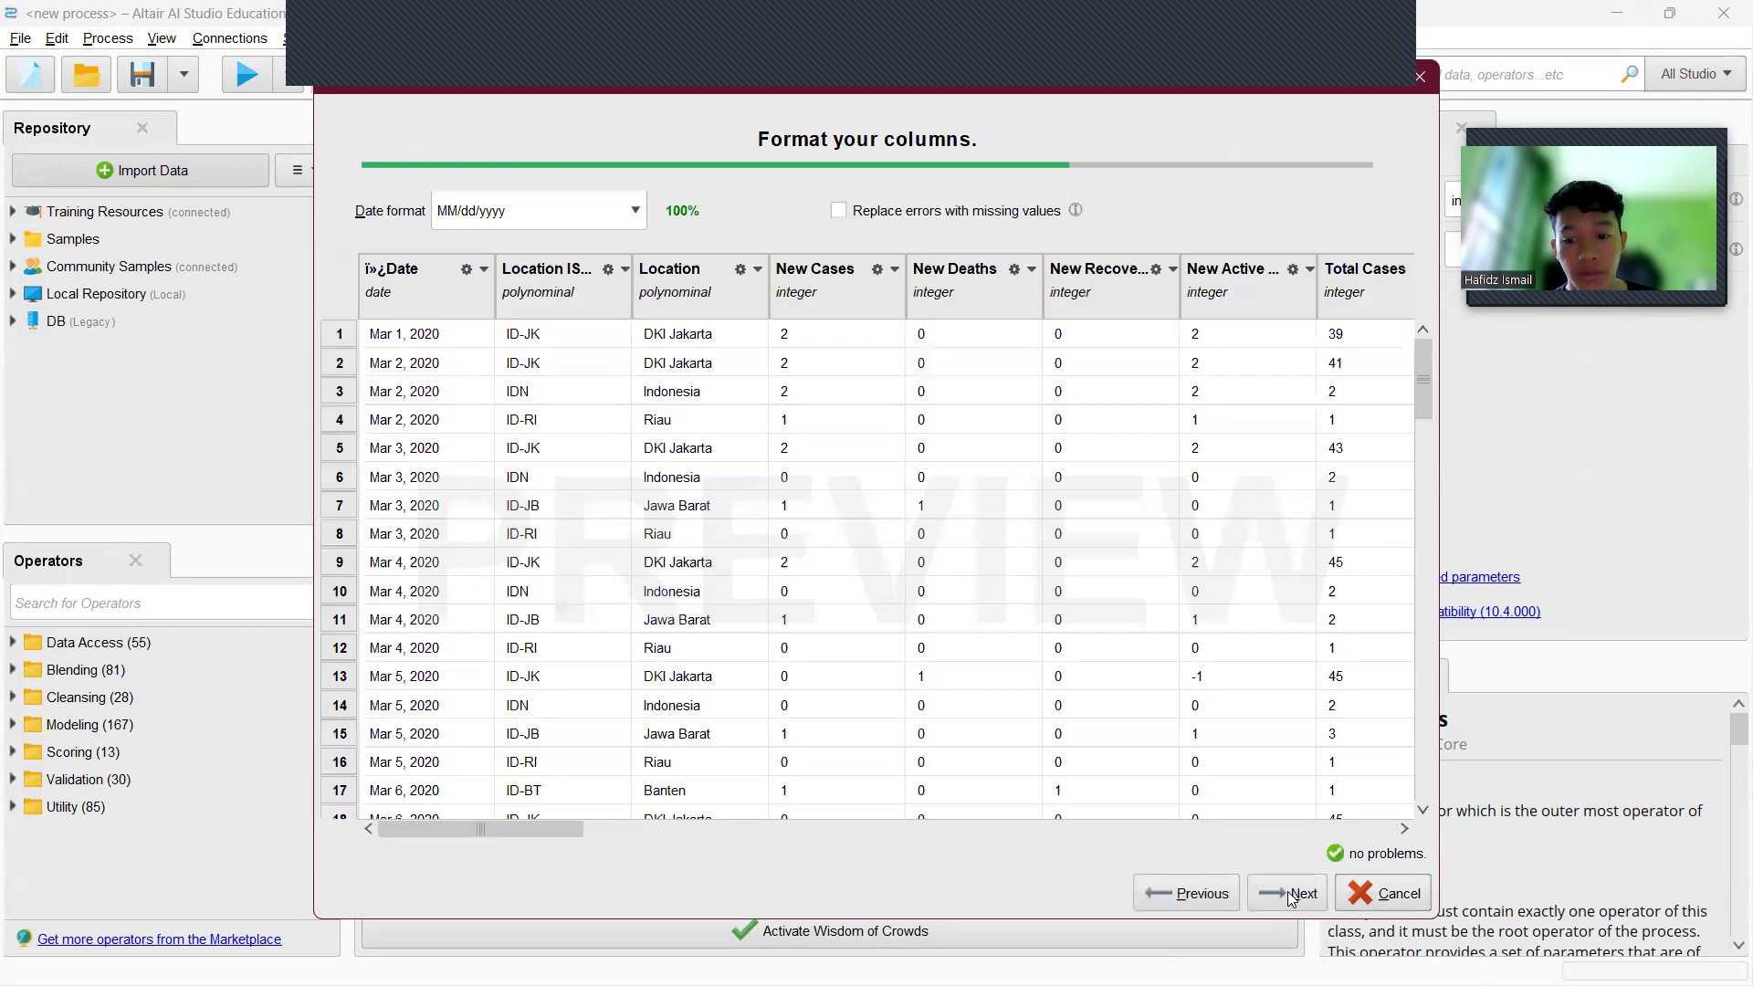
left_click(1288, 893)
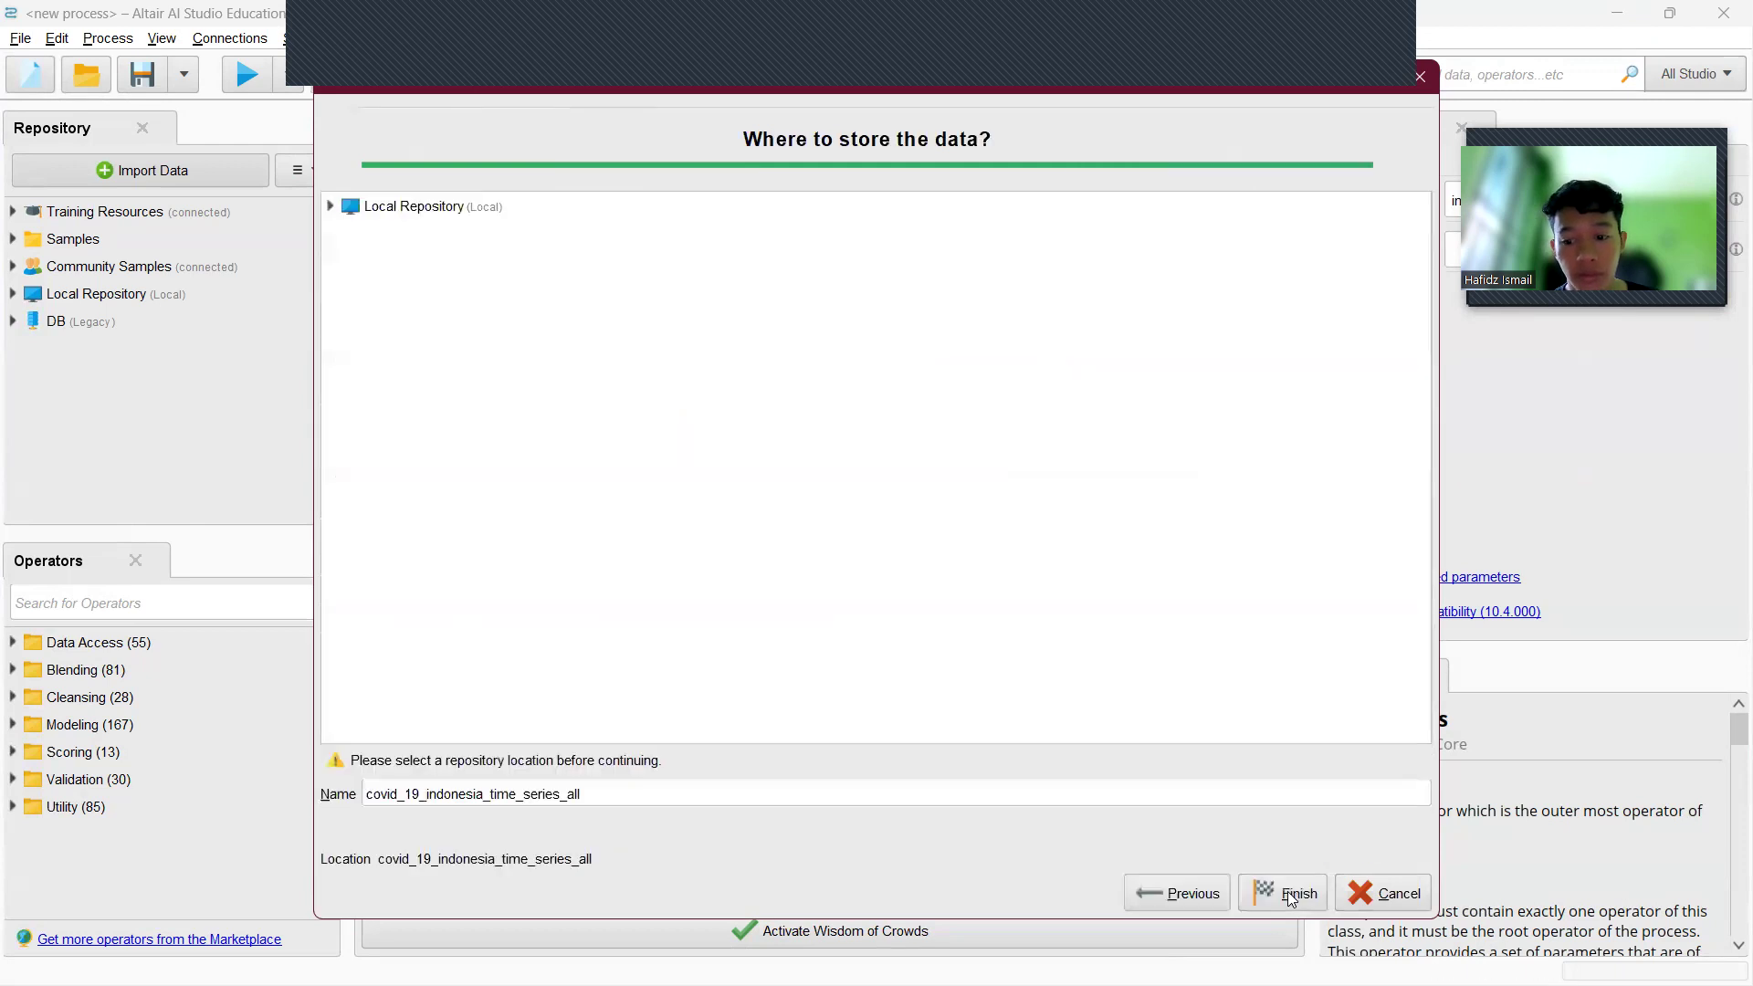
left_click(426, 207)
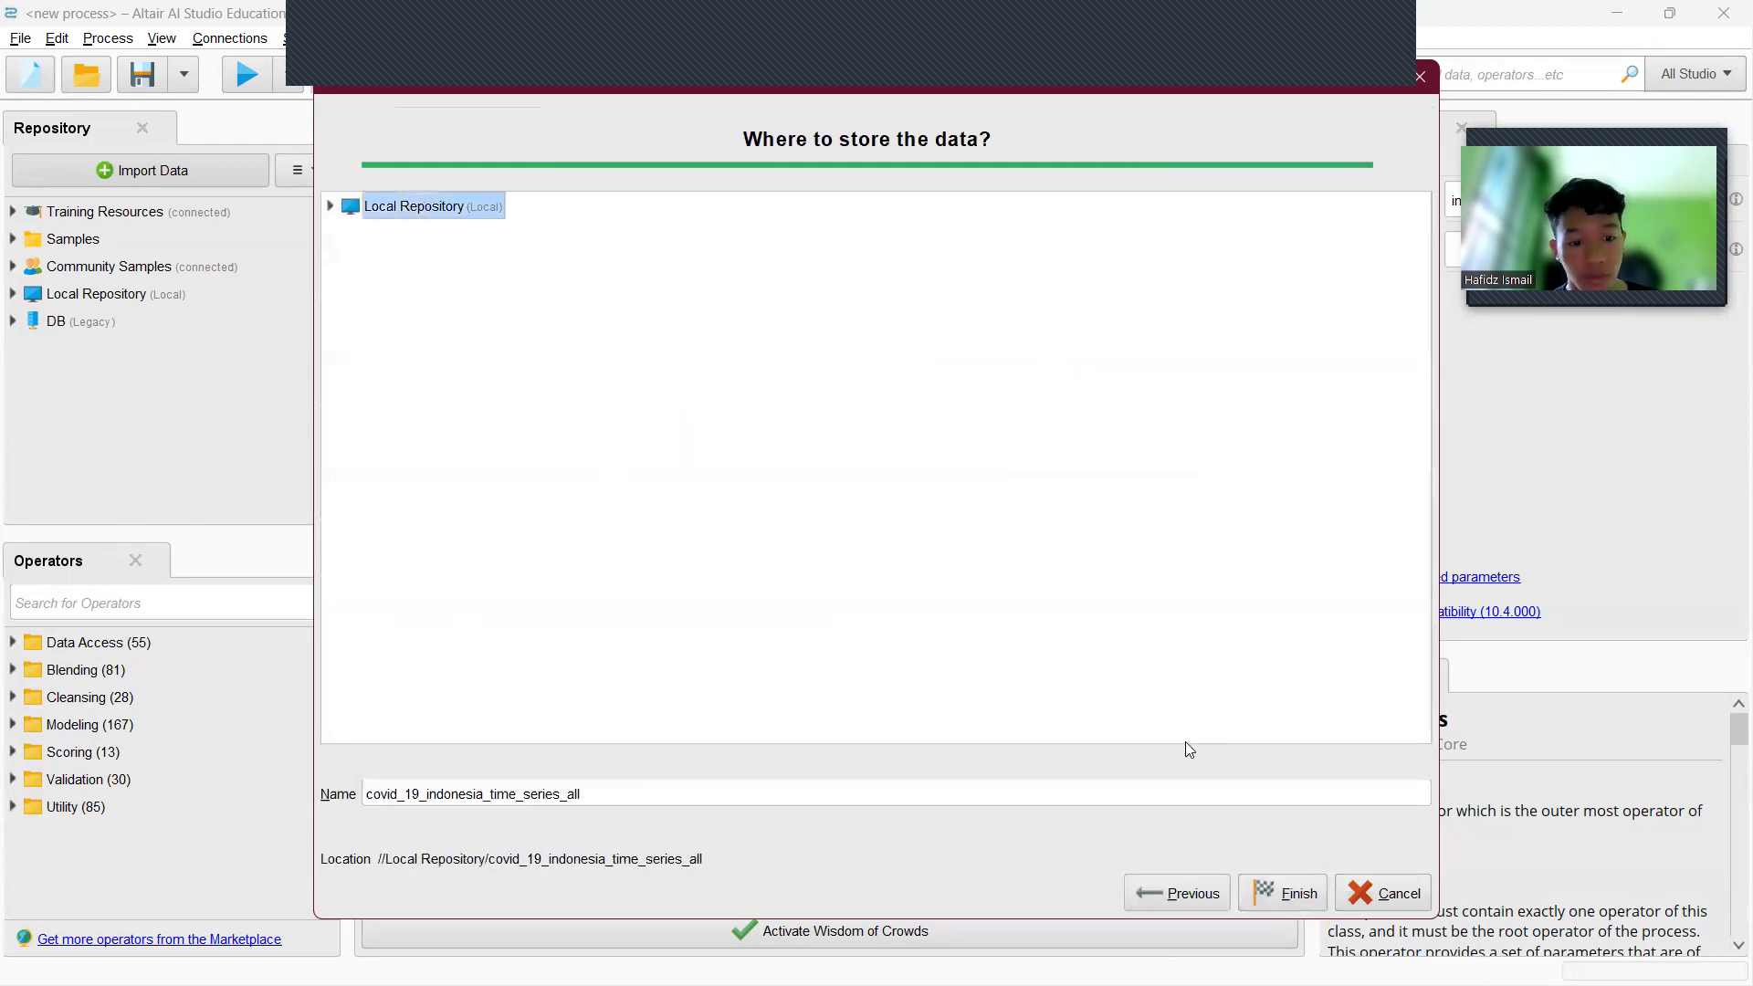
left_click(1268, 891)
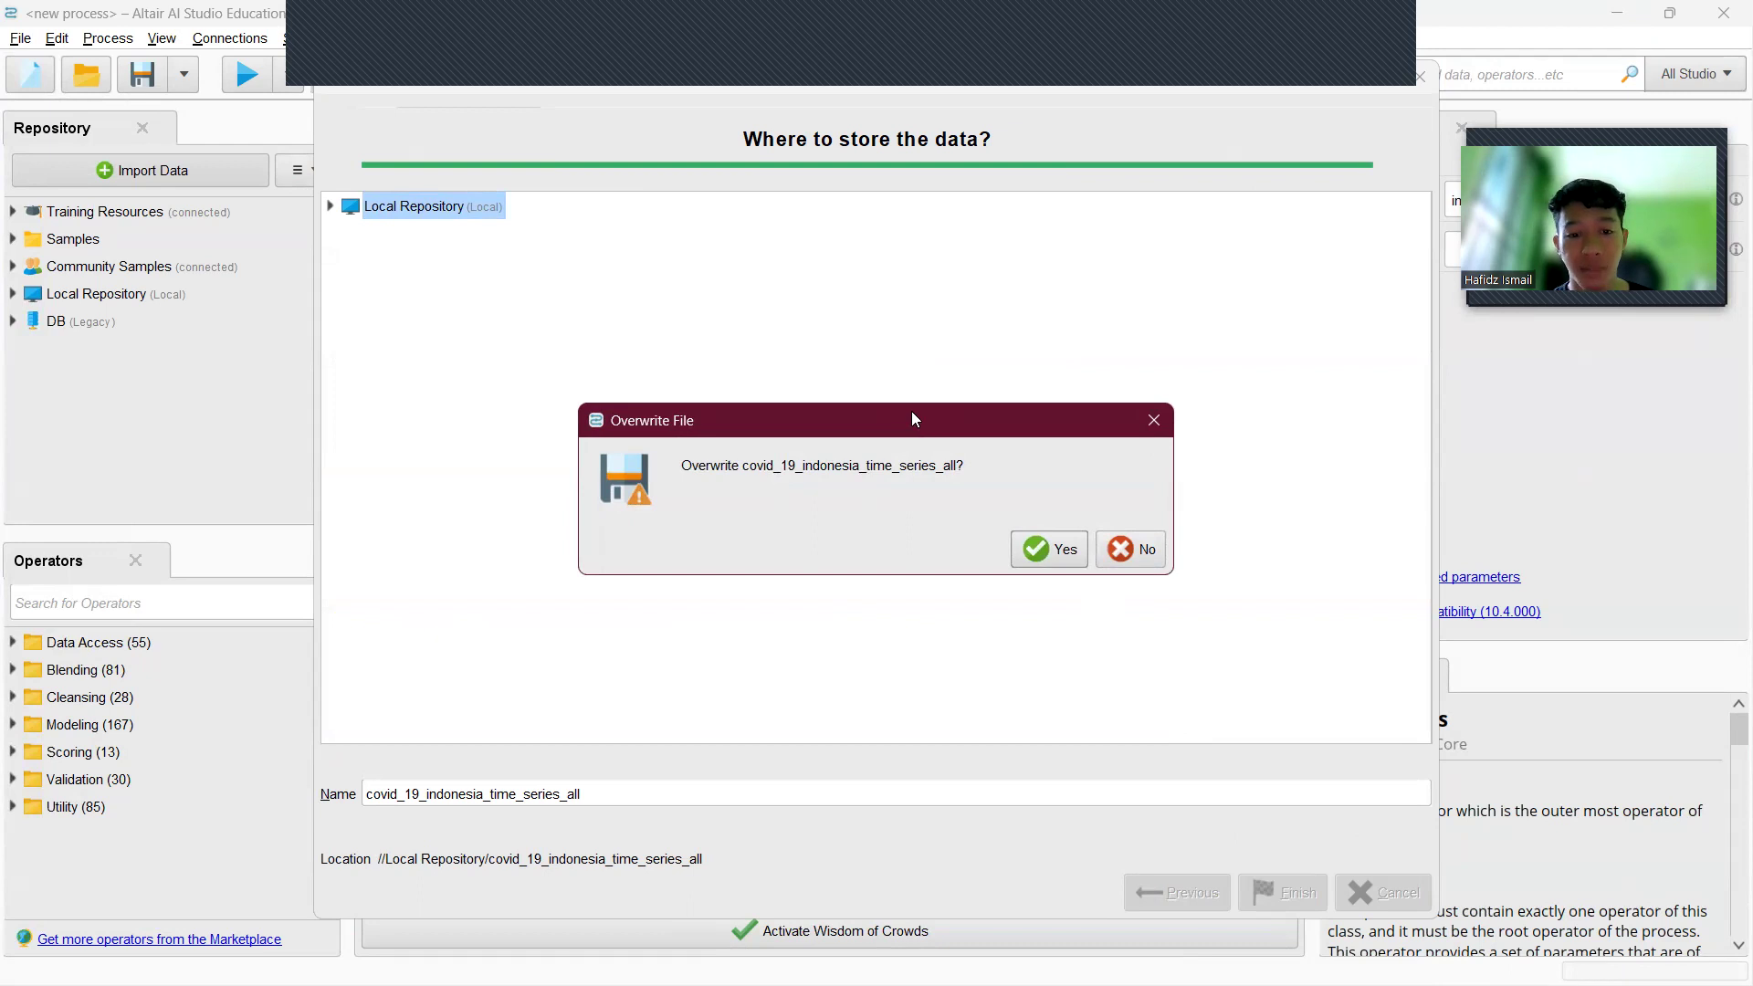
left_click_drag(912, 412, 900, 340)
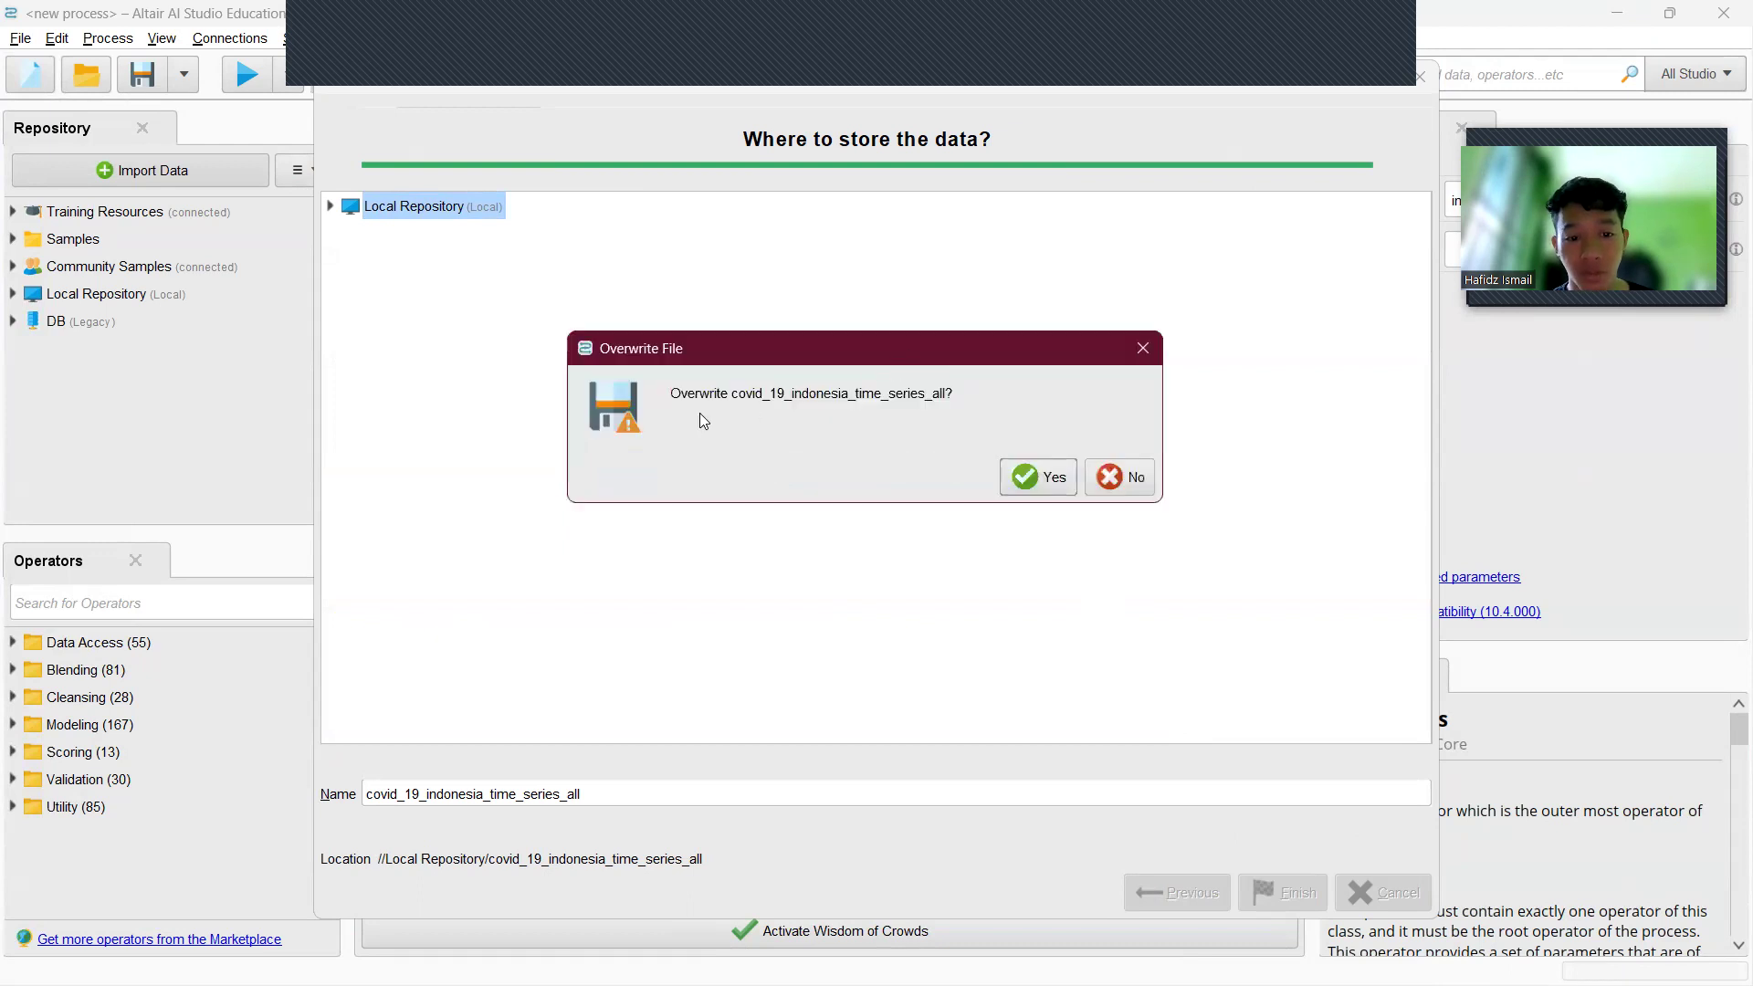
left_click(1036, 478)
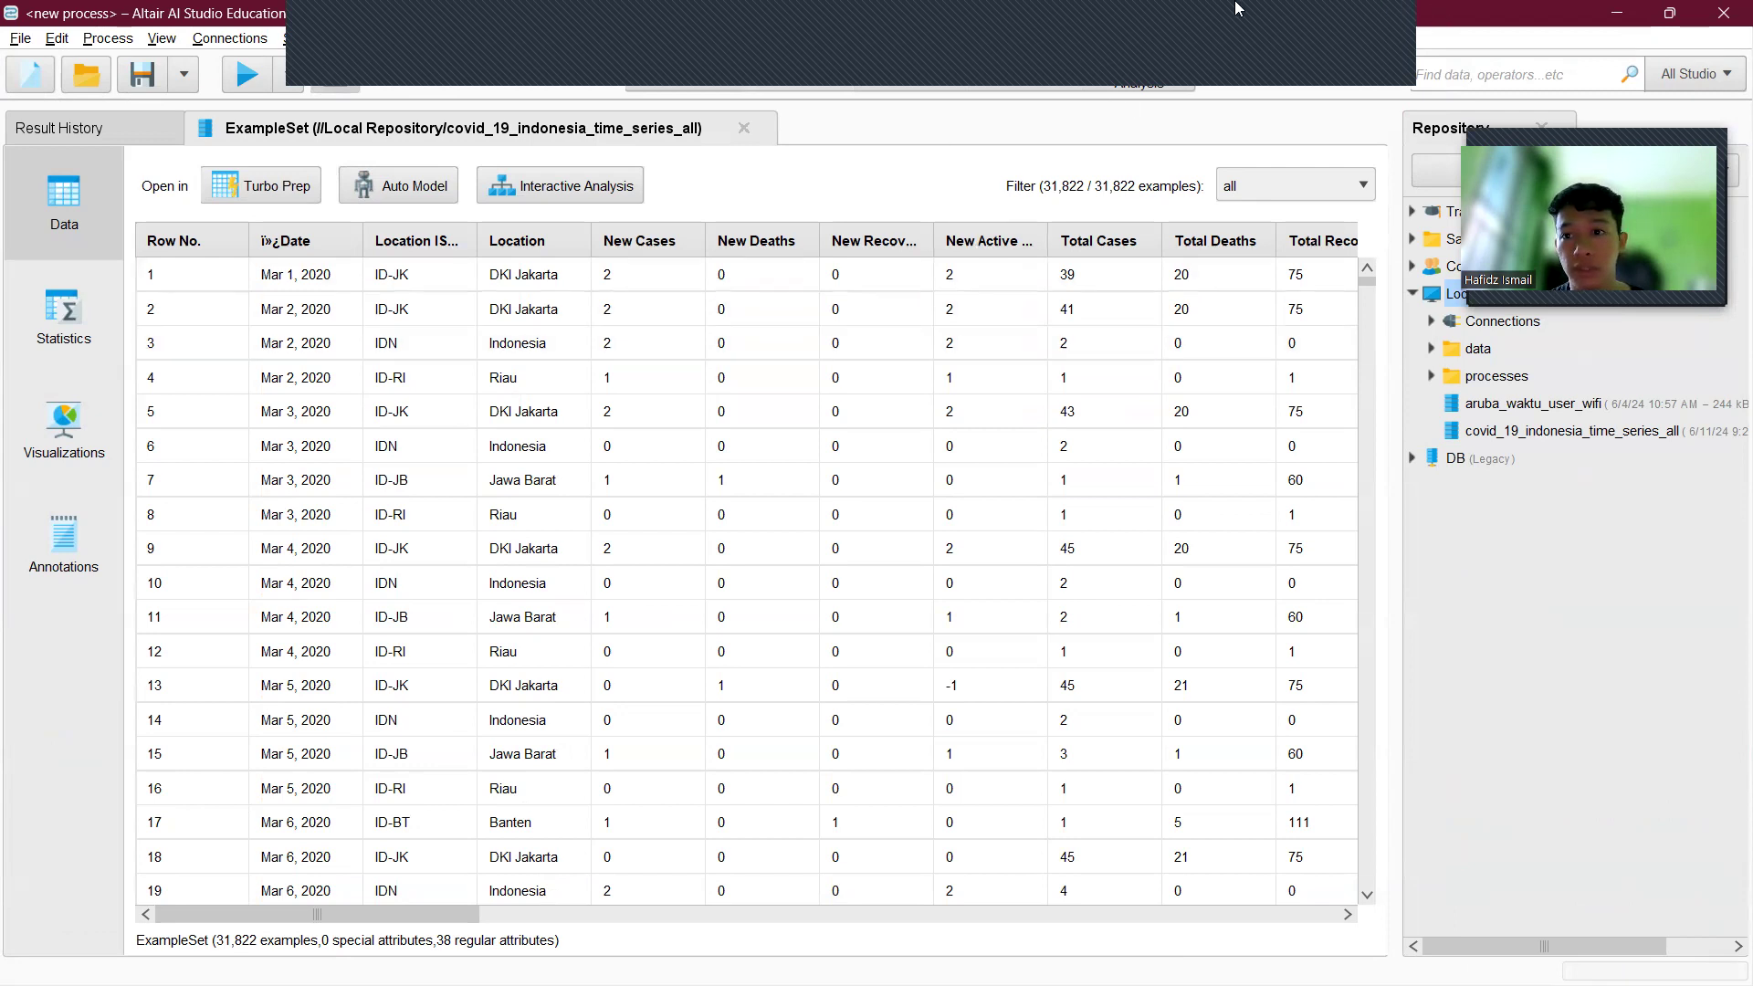
- Add the covid_19_indonesia_time_series_all dataset from Local Repository to the process design and connect its output to the result port
left_click(286, 8)
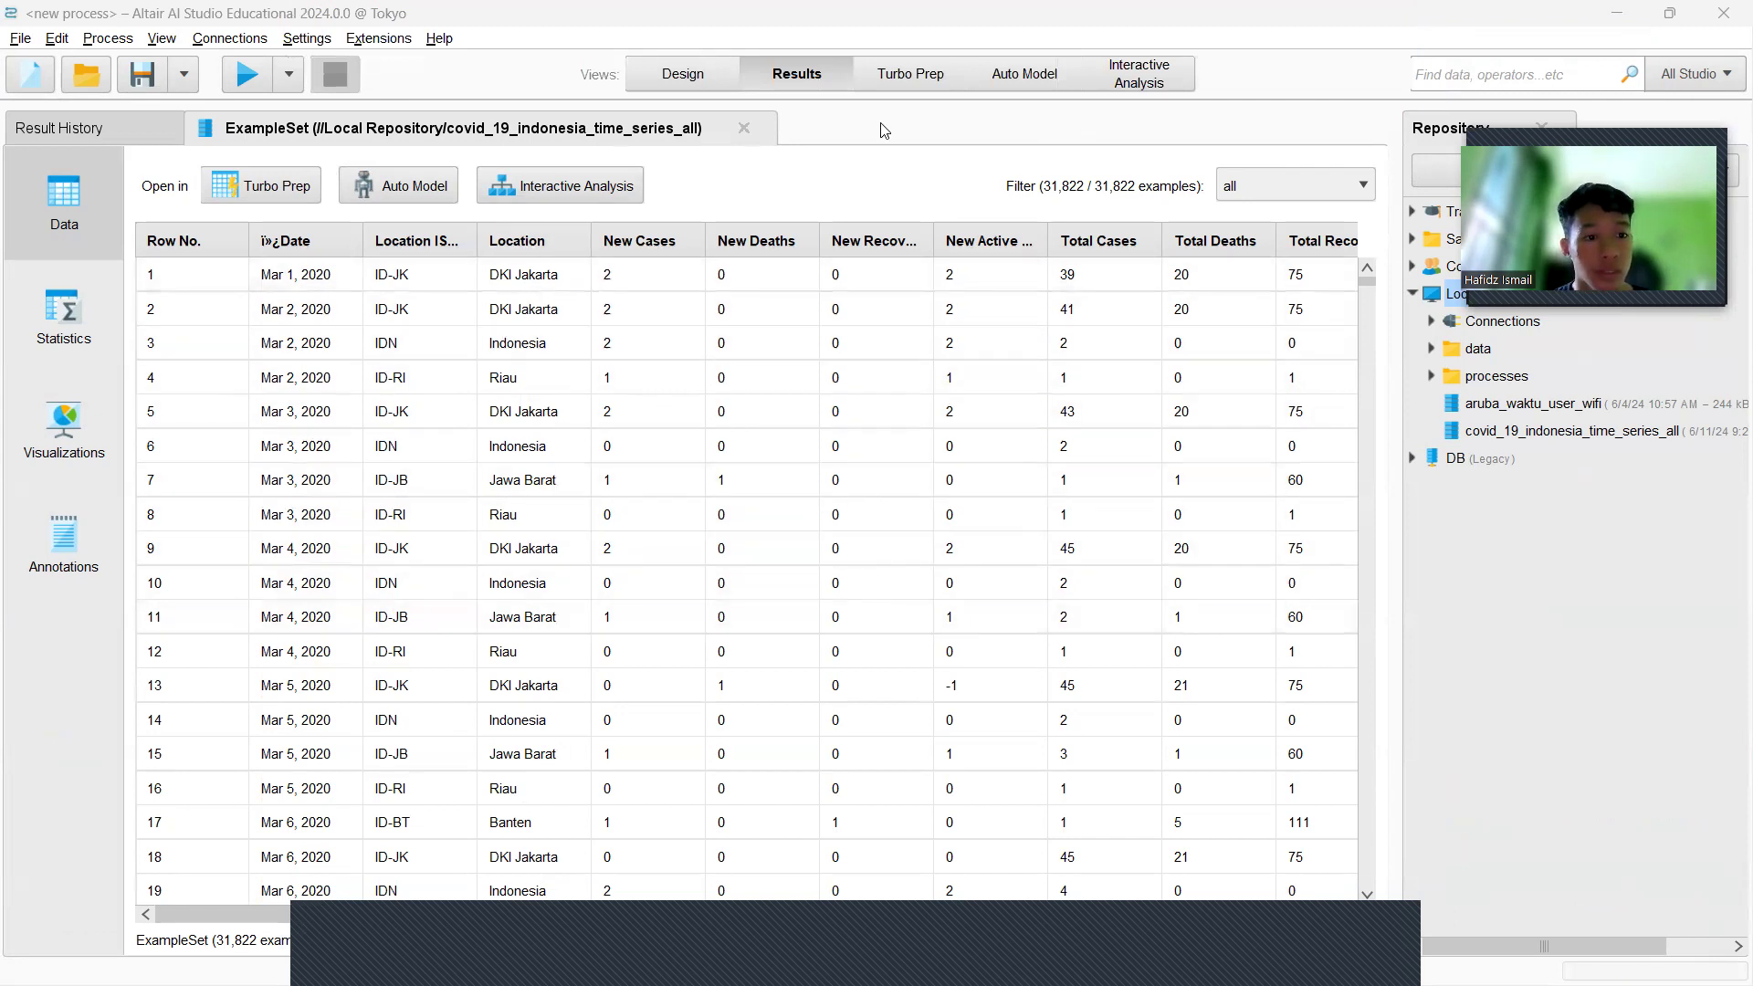
scroll(756, 307, "down", 10)
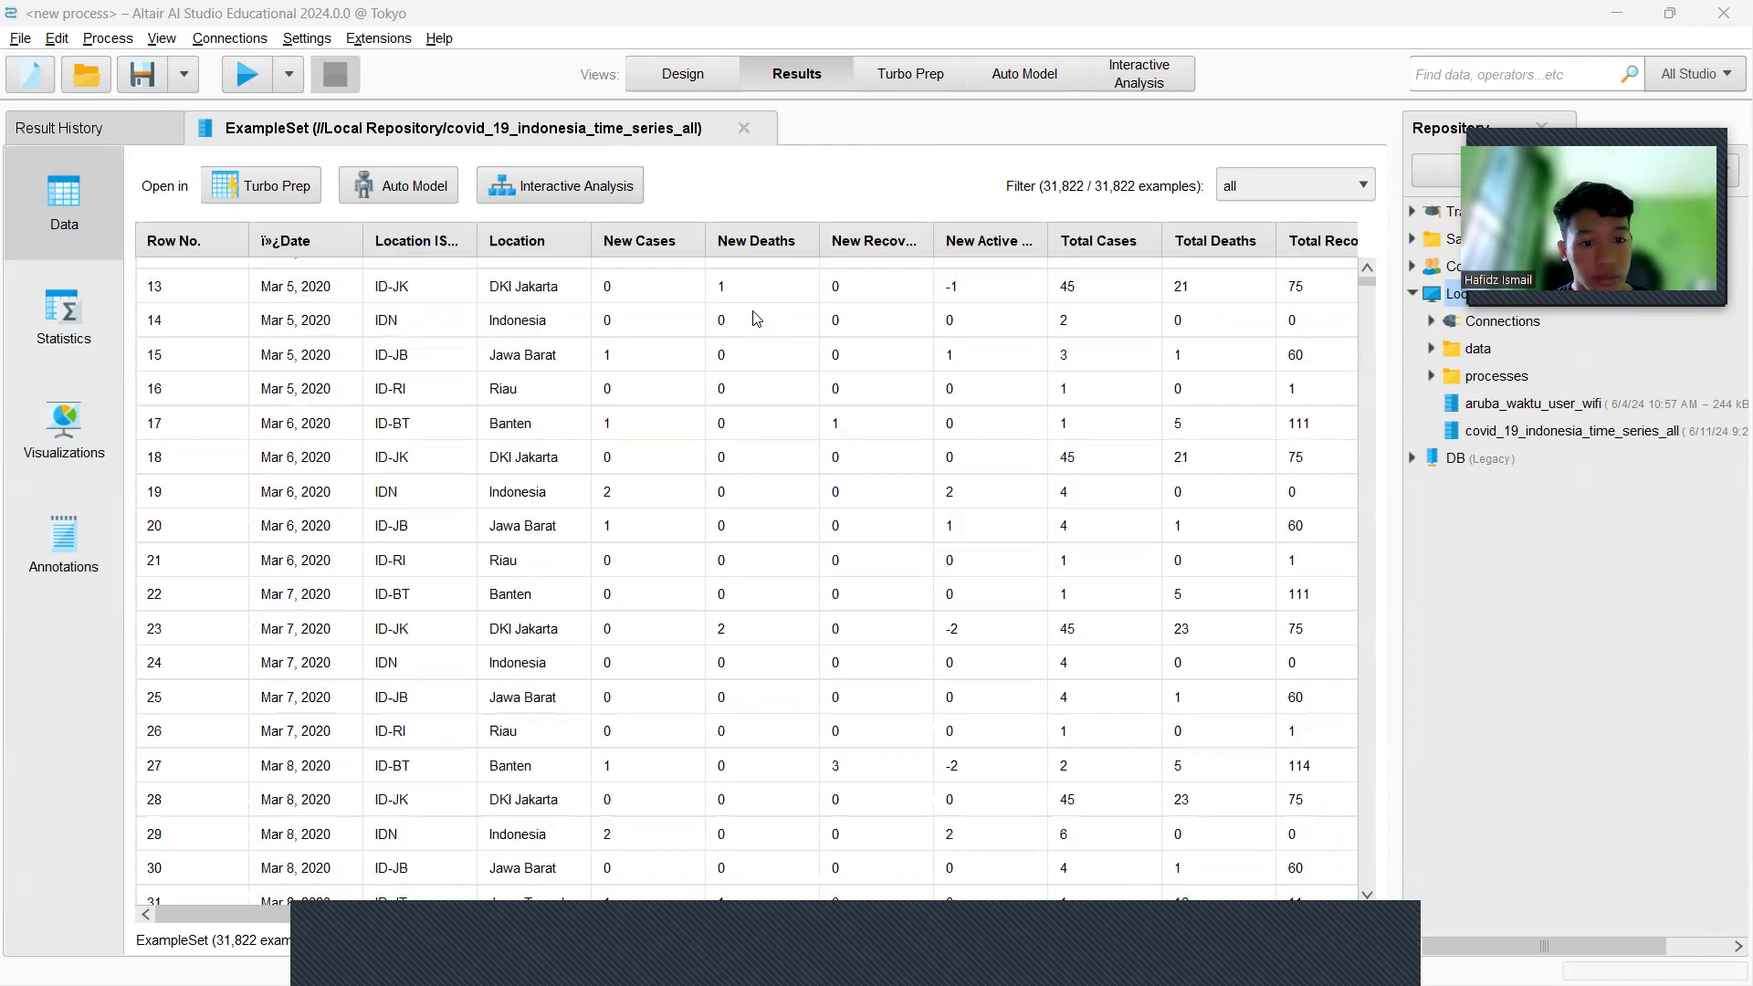
scroll(754, 318, "up", 4)
scroll(755, 318, "up", 6)
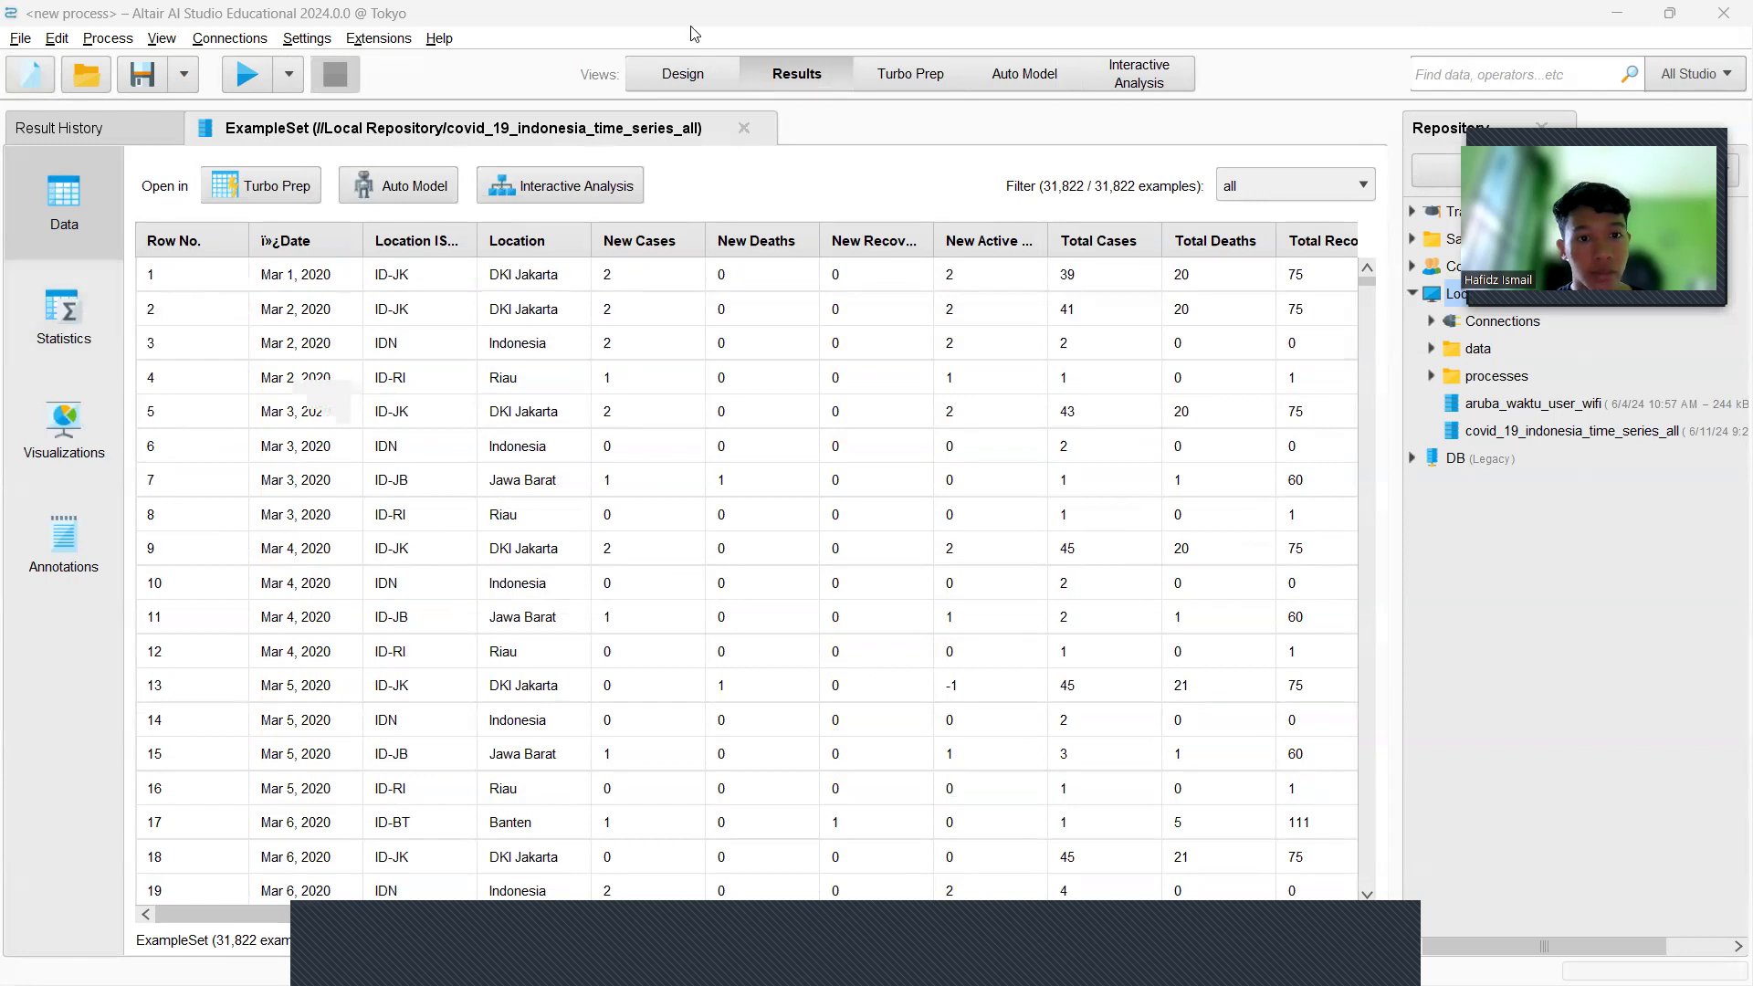
left_click(683, 75)
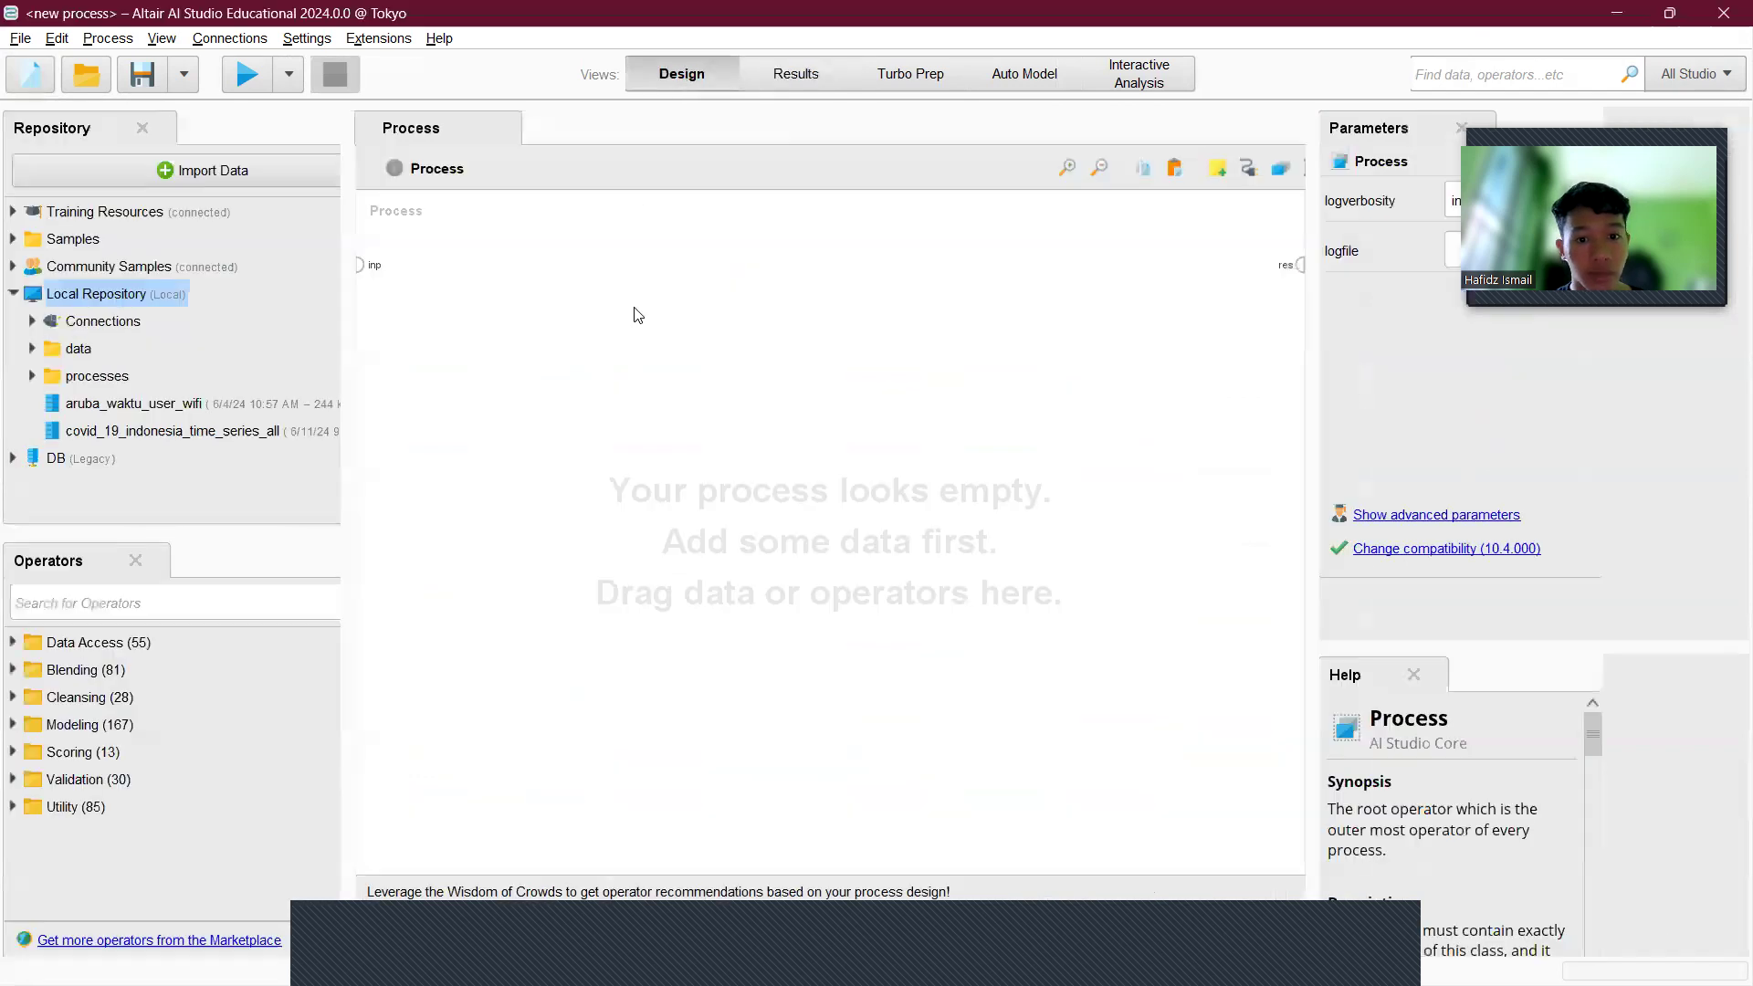
left_click_drag(75, 429, 607, 443)
left_click(667, 440)
left_click(1296, 265)
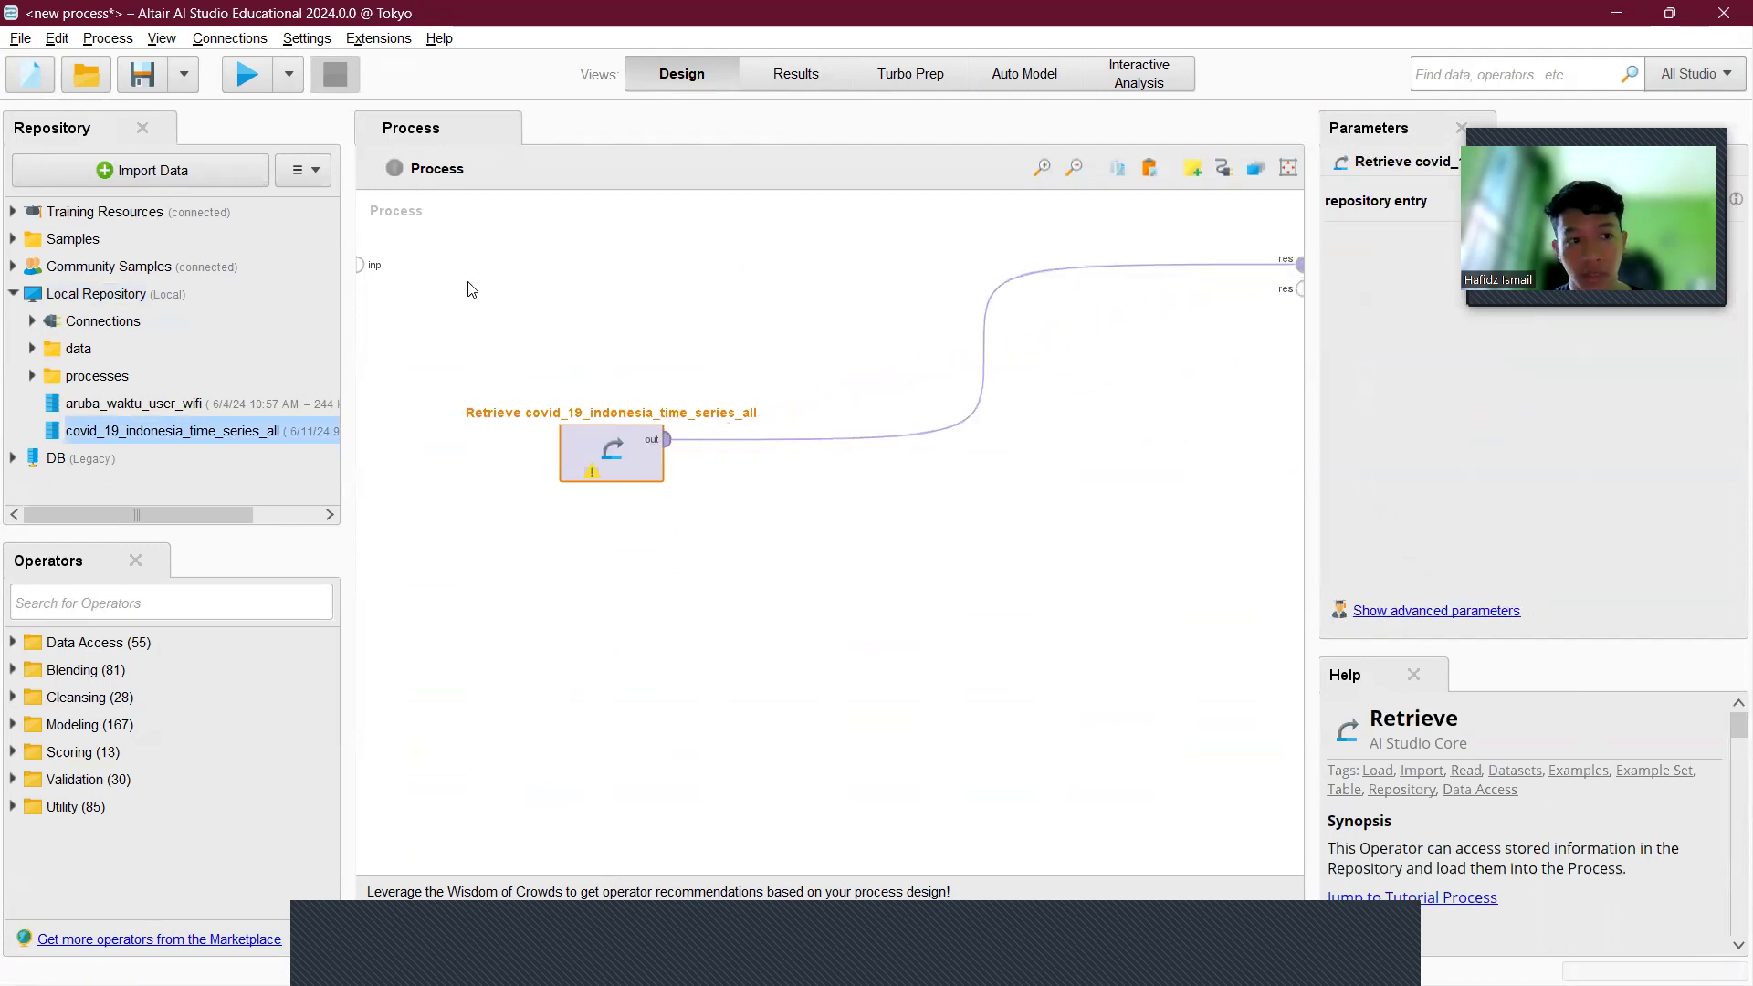
- Run the process and review the resulting data rows and attribute statistics
left_click(246, 75)
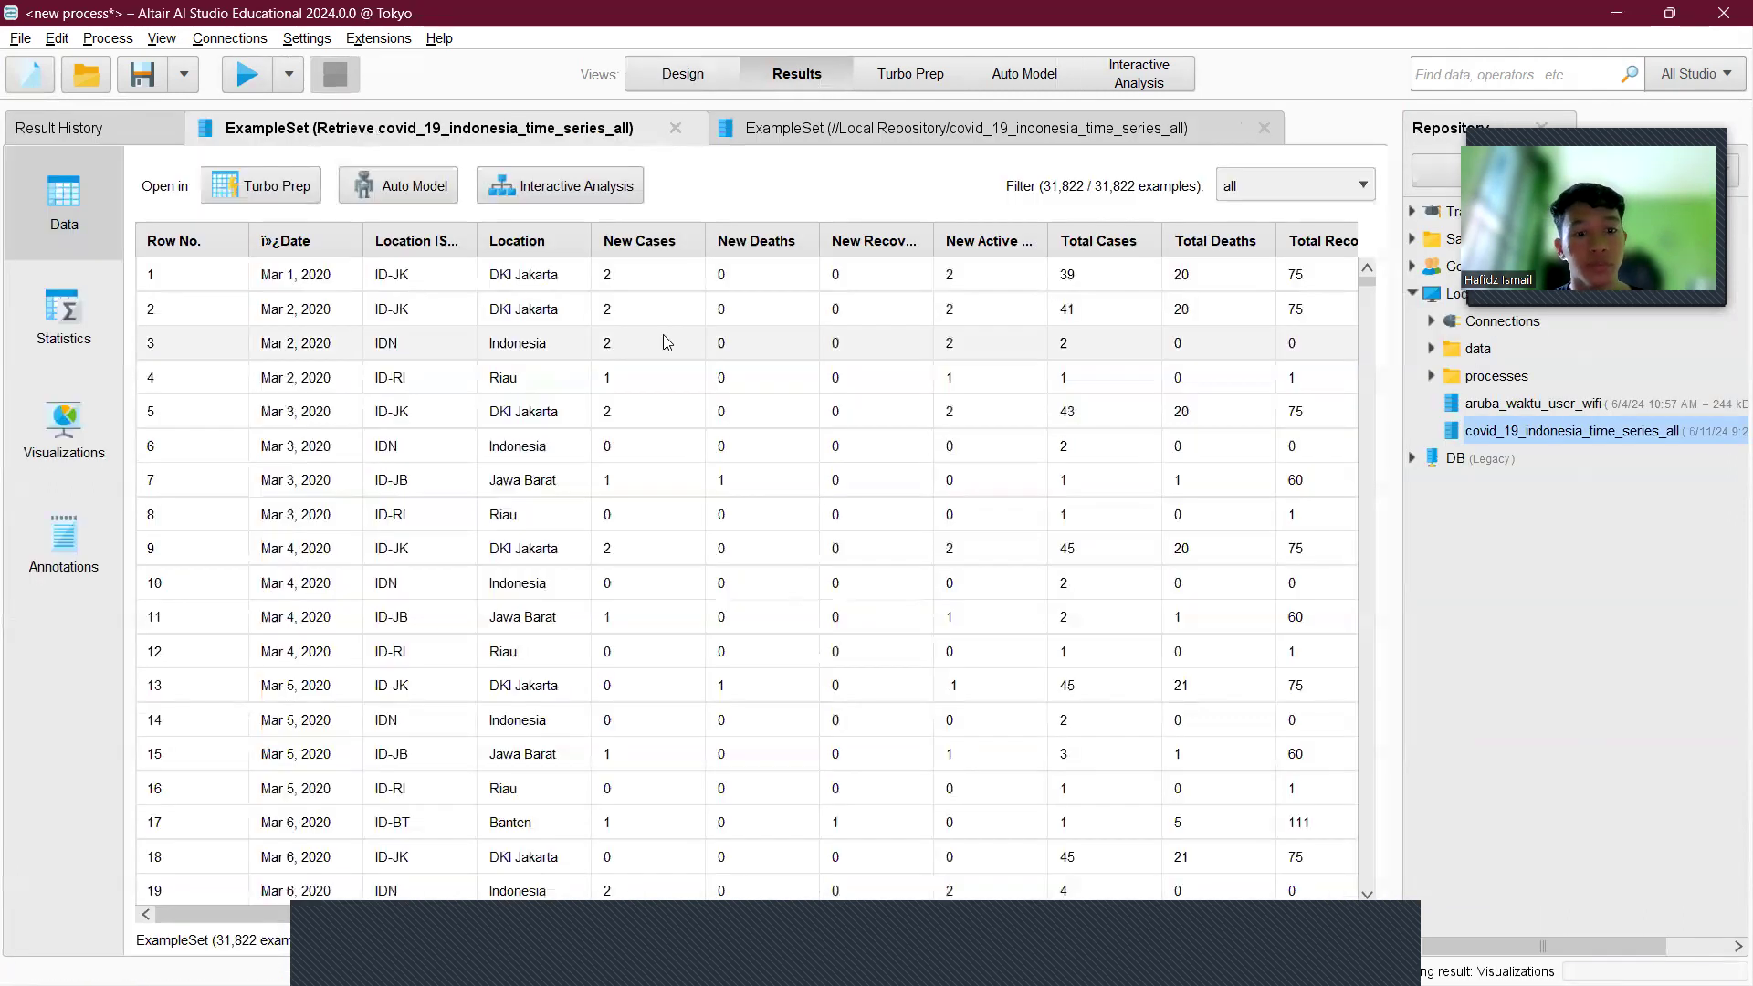
scroll(671, 381, "down", 3)
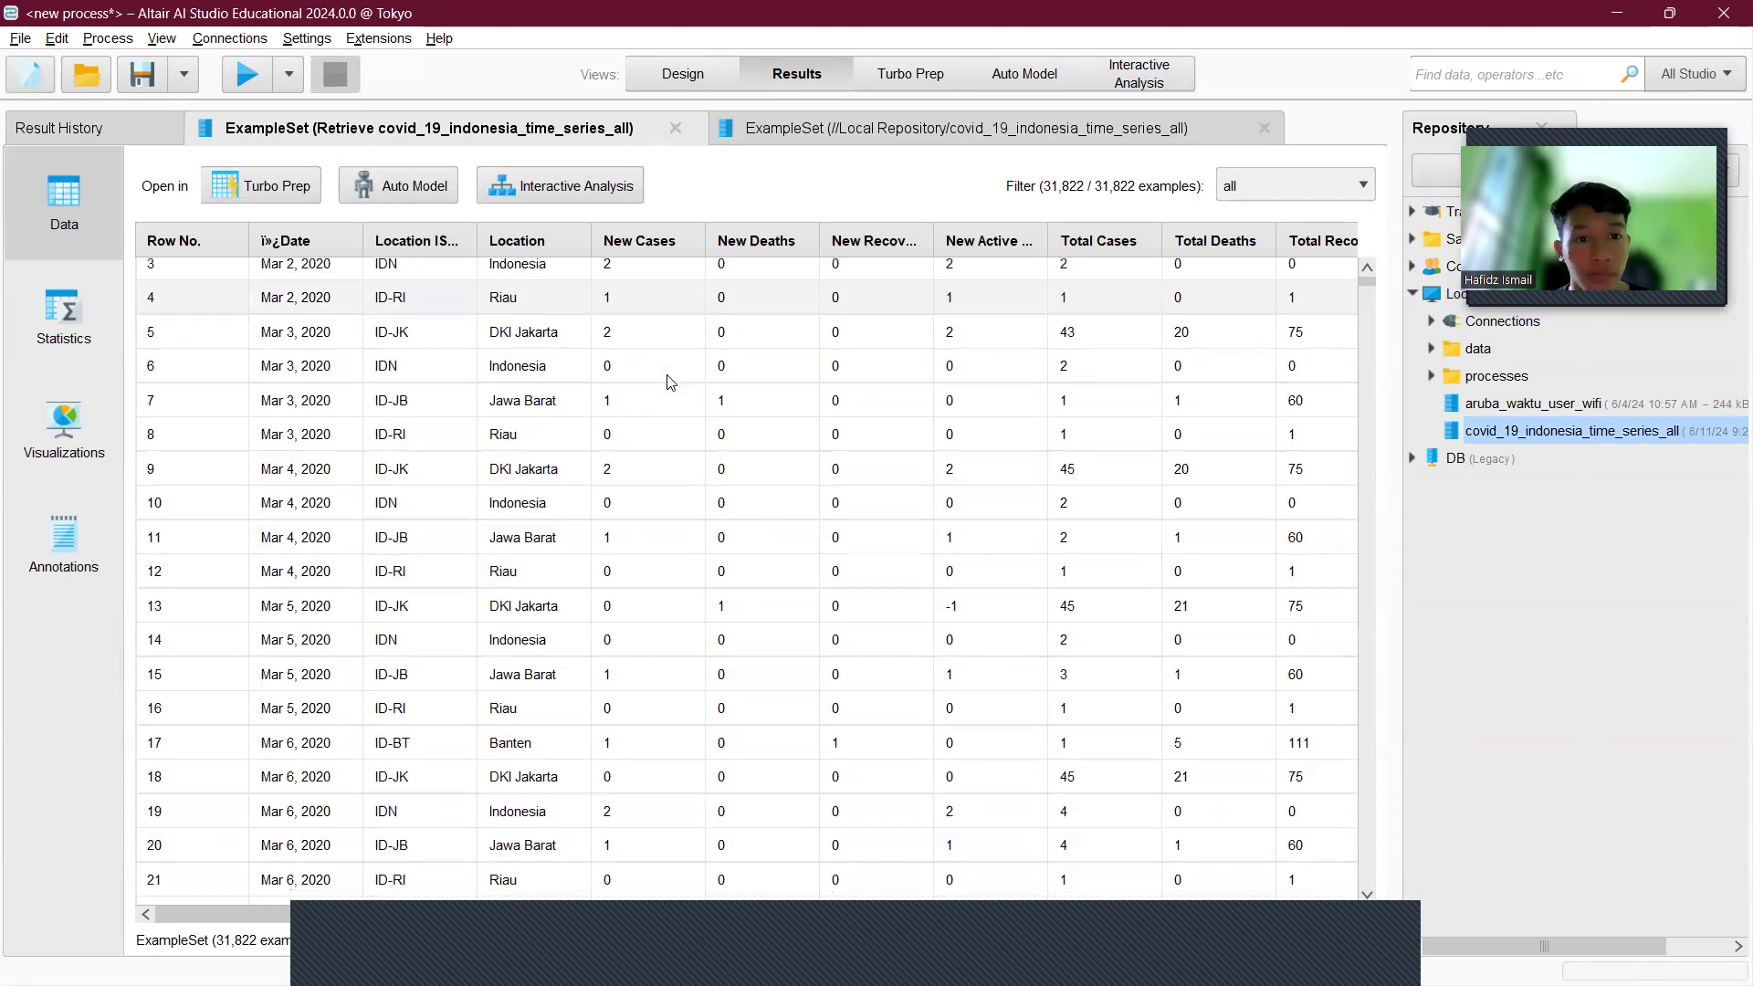
scroll(671, 365, "down", 4)
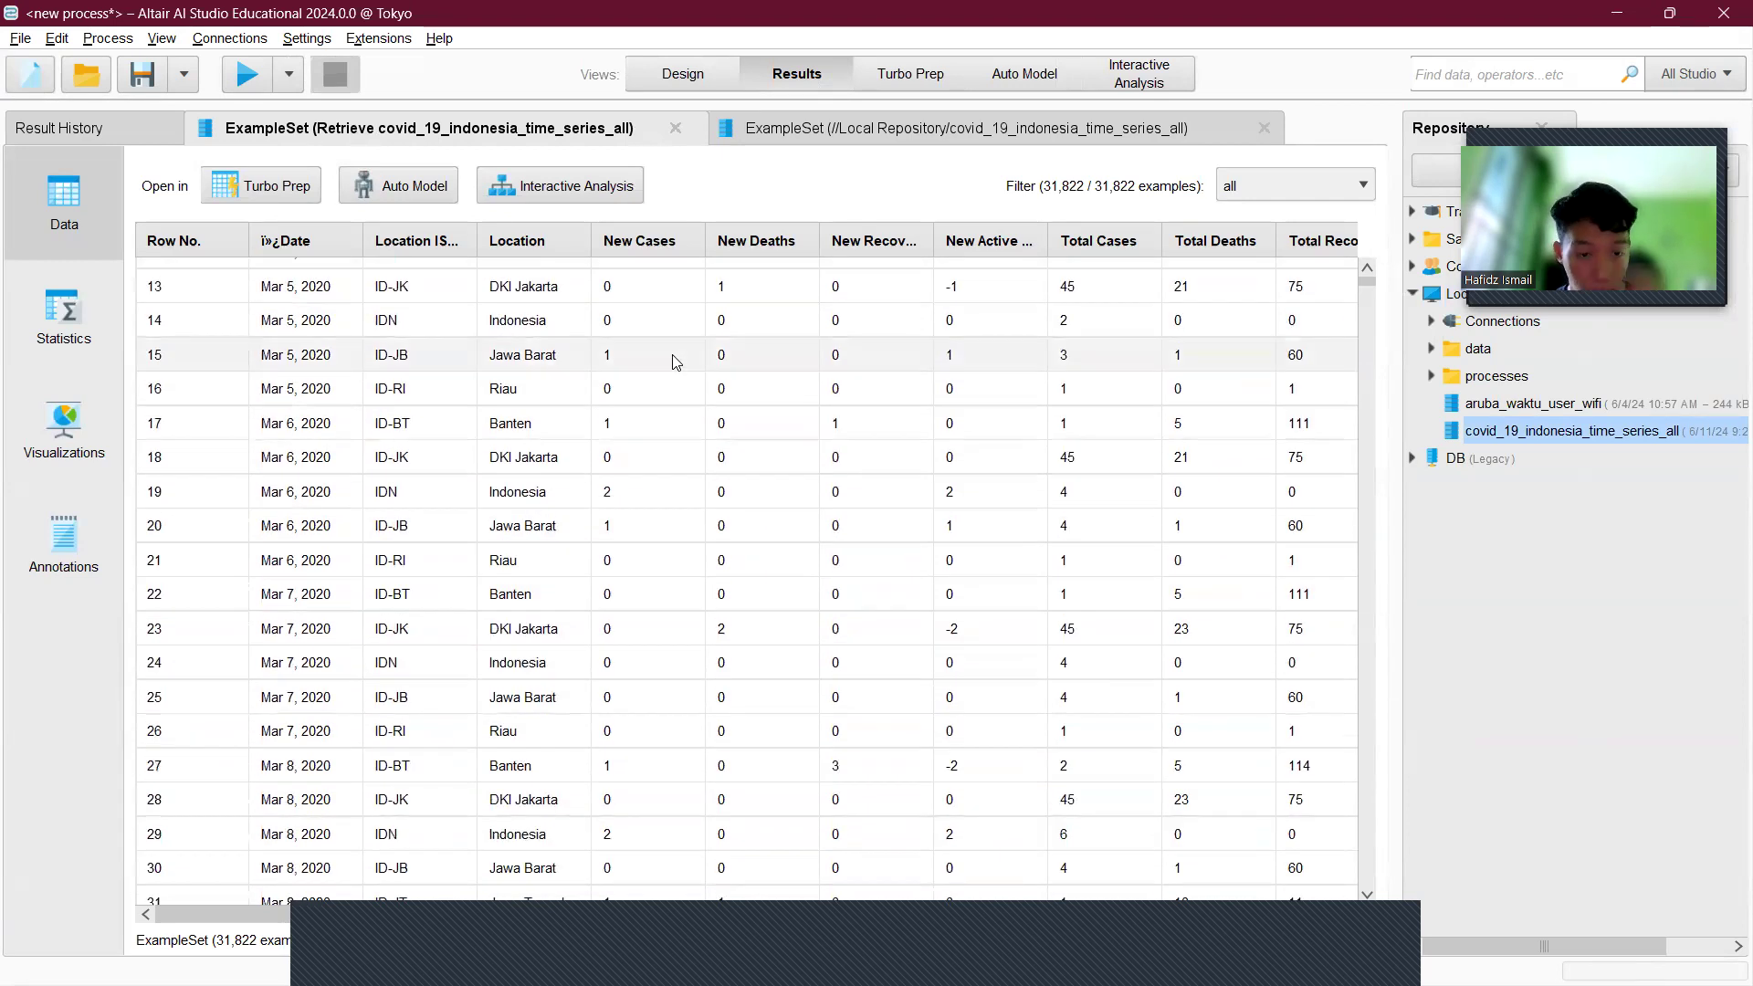
scroll(674, 361, "up", 7)
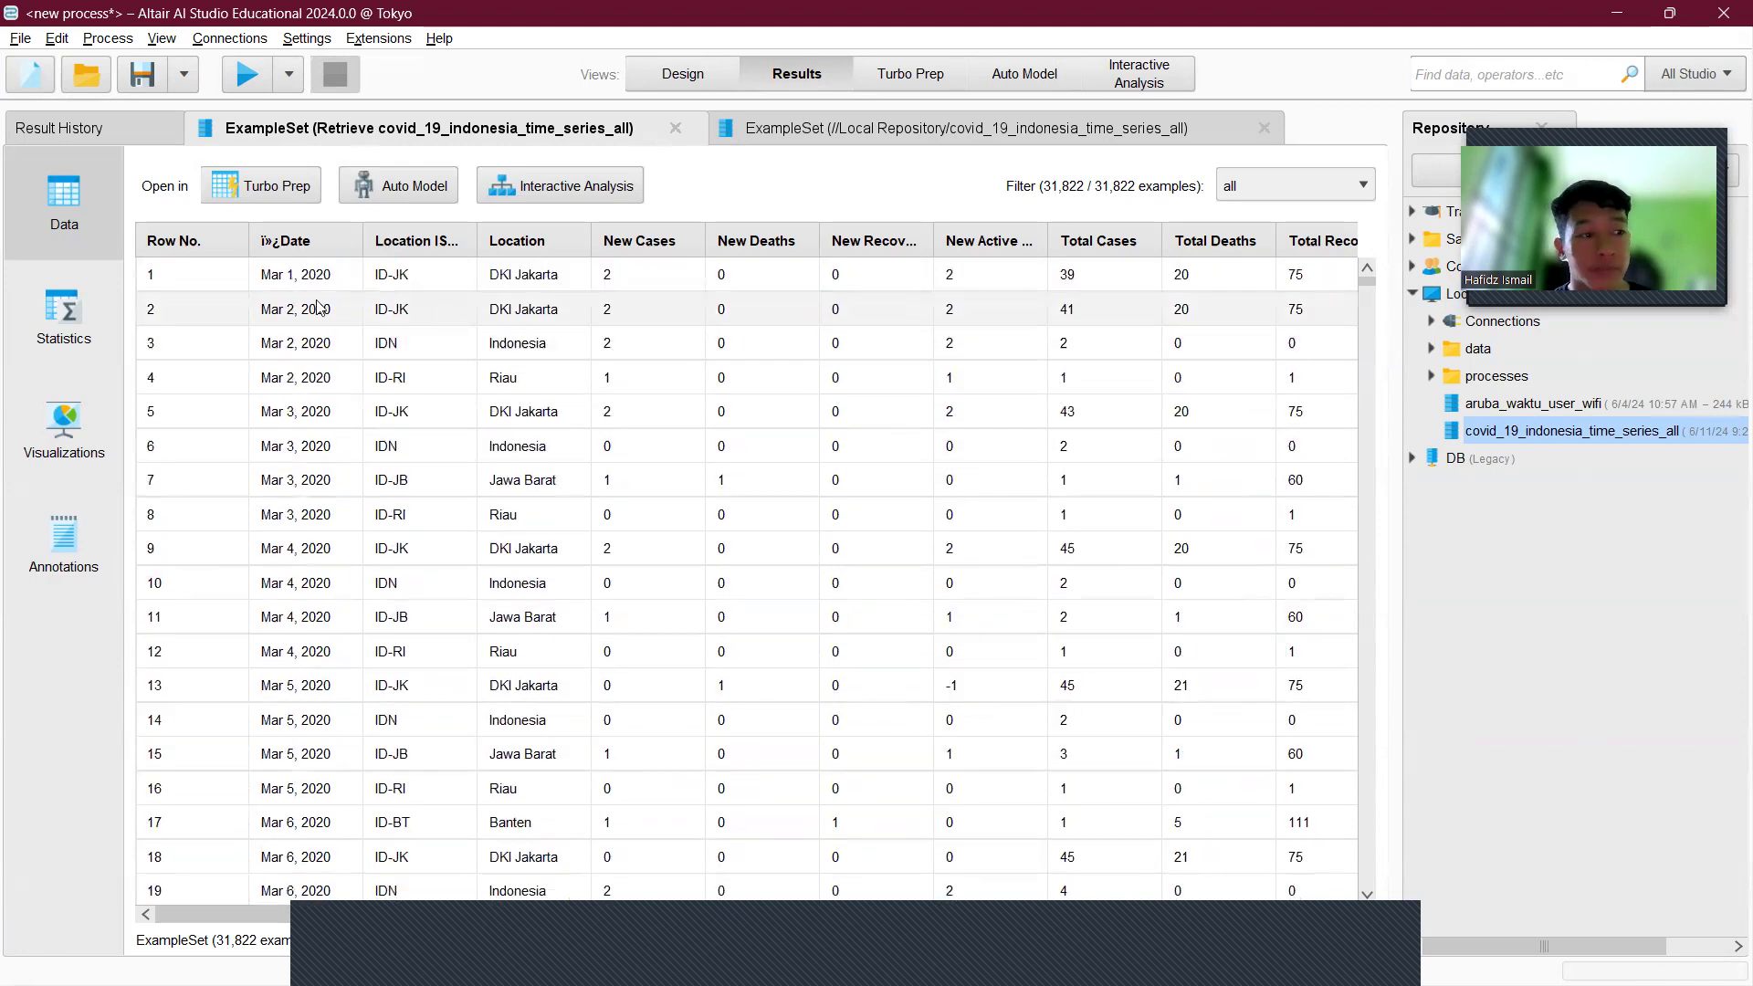
left_click(88, 305)
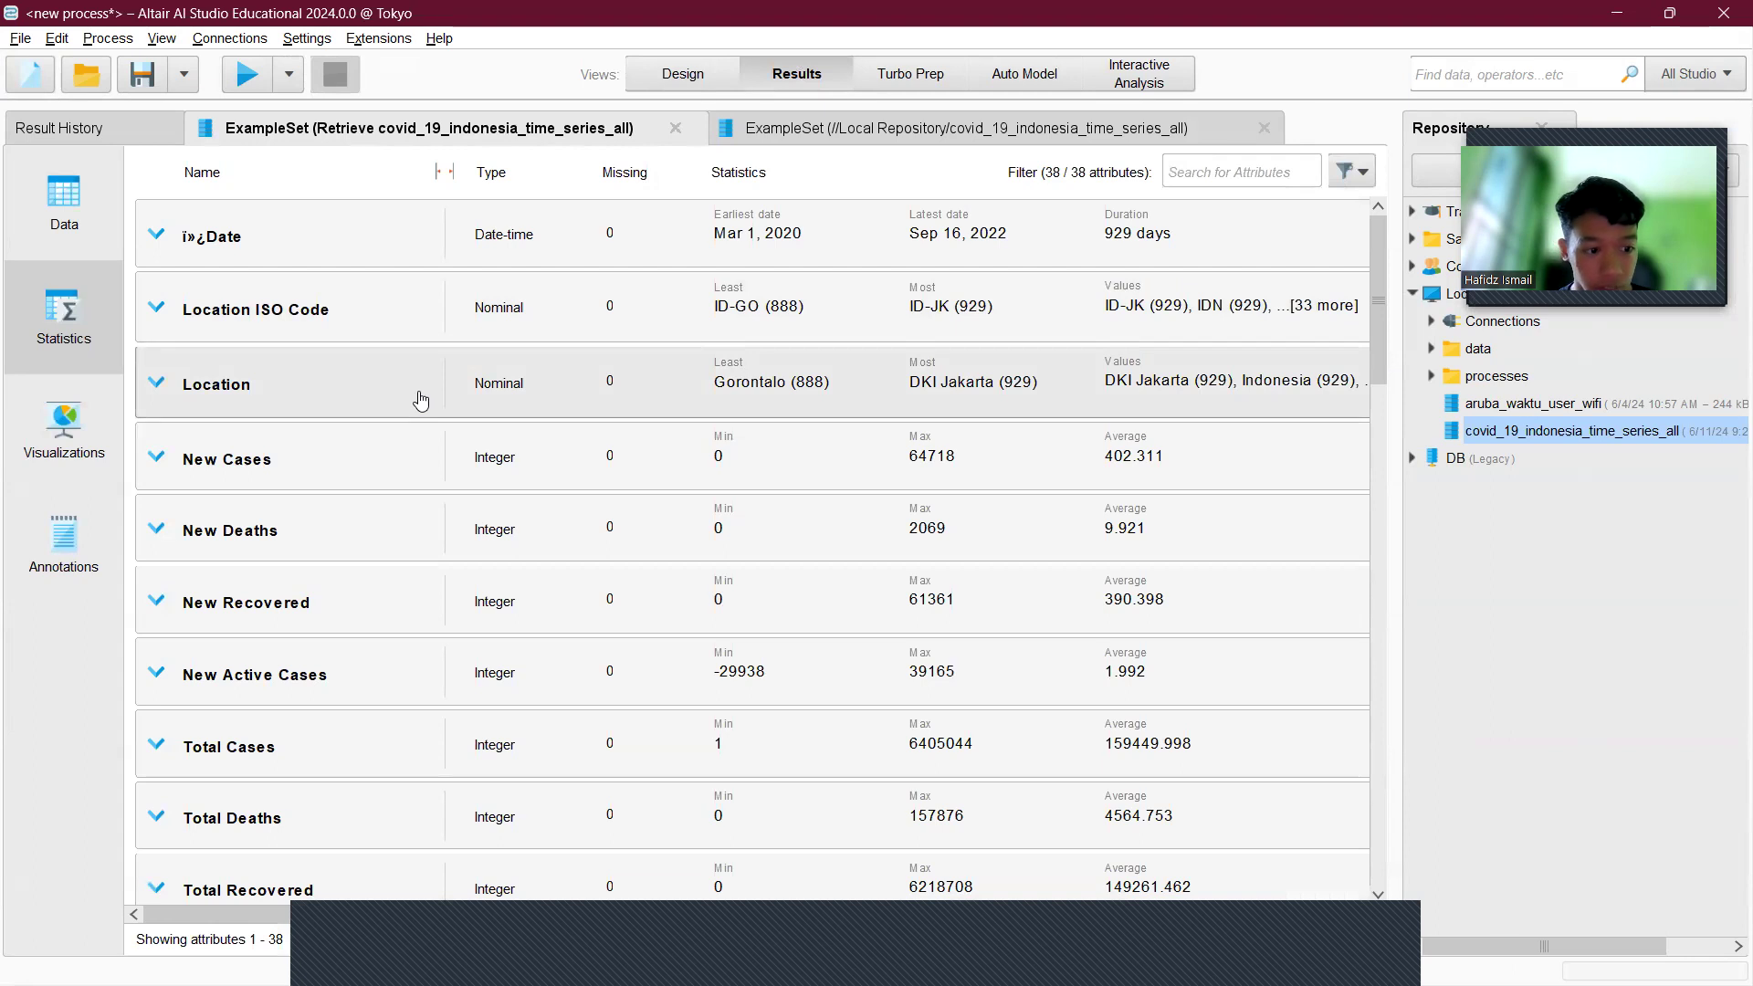
- Show the result's visualizations and delete the first line plot, the average of Total Cases grouped by Location
left_click(66, 429)
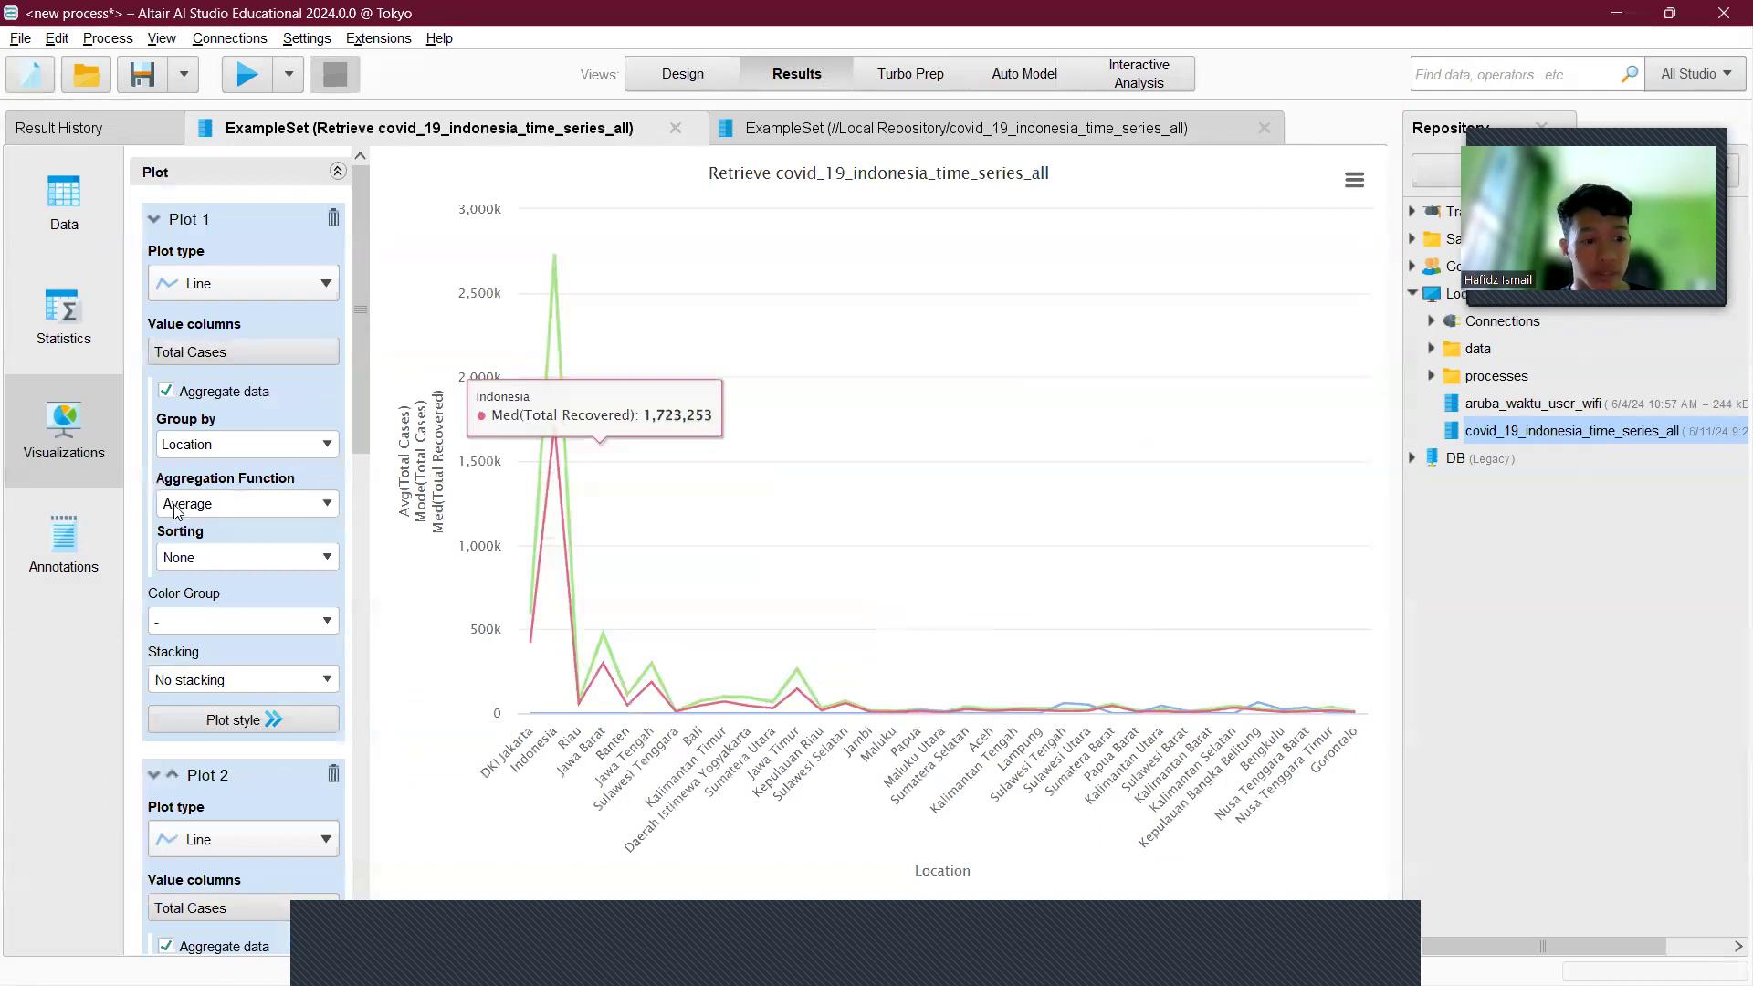
scroll(236, 466, "down", 5)
scroll(233, 460, "down", 3)
scroll(234, 461, "up", 6)
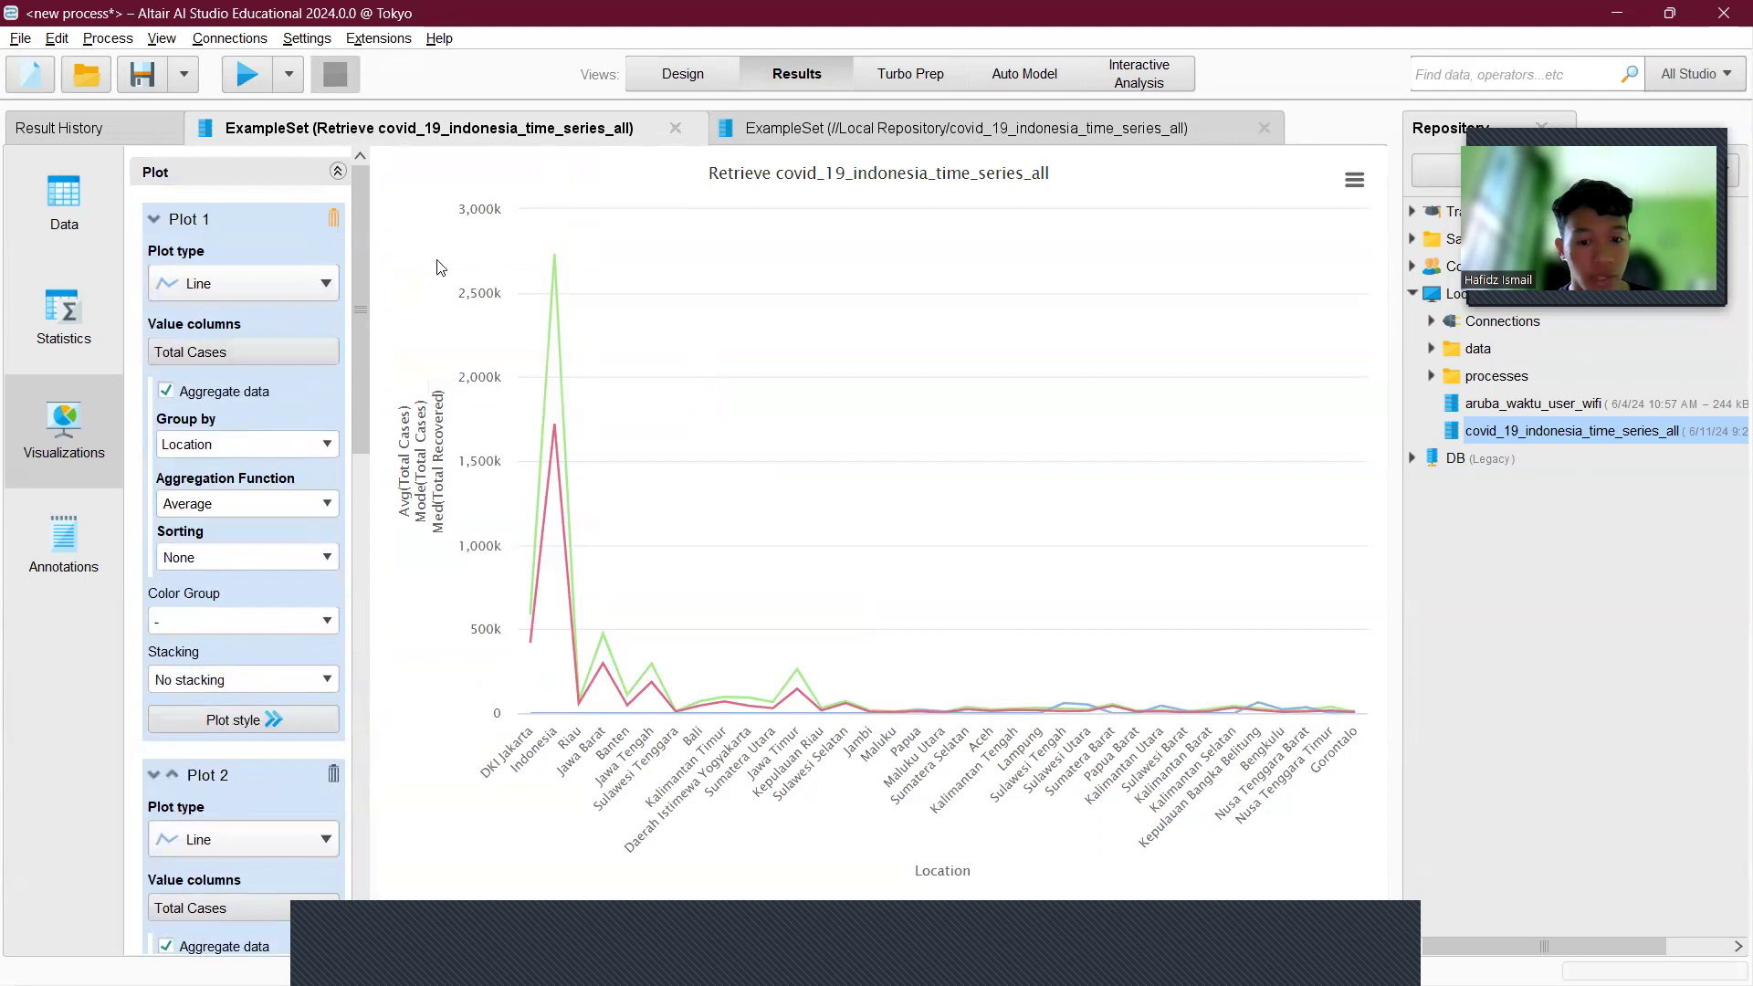
left_click(334, 219)
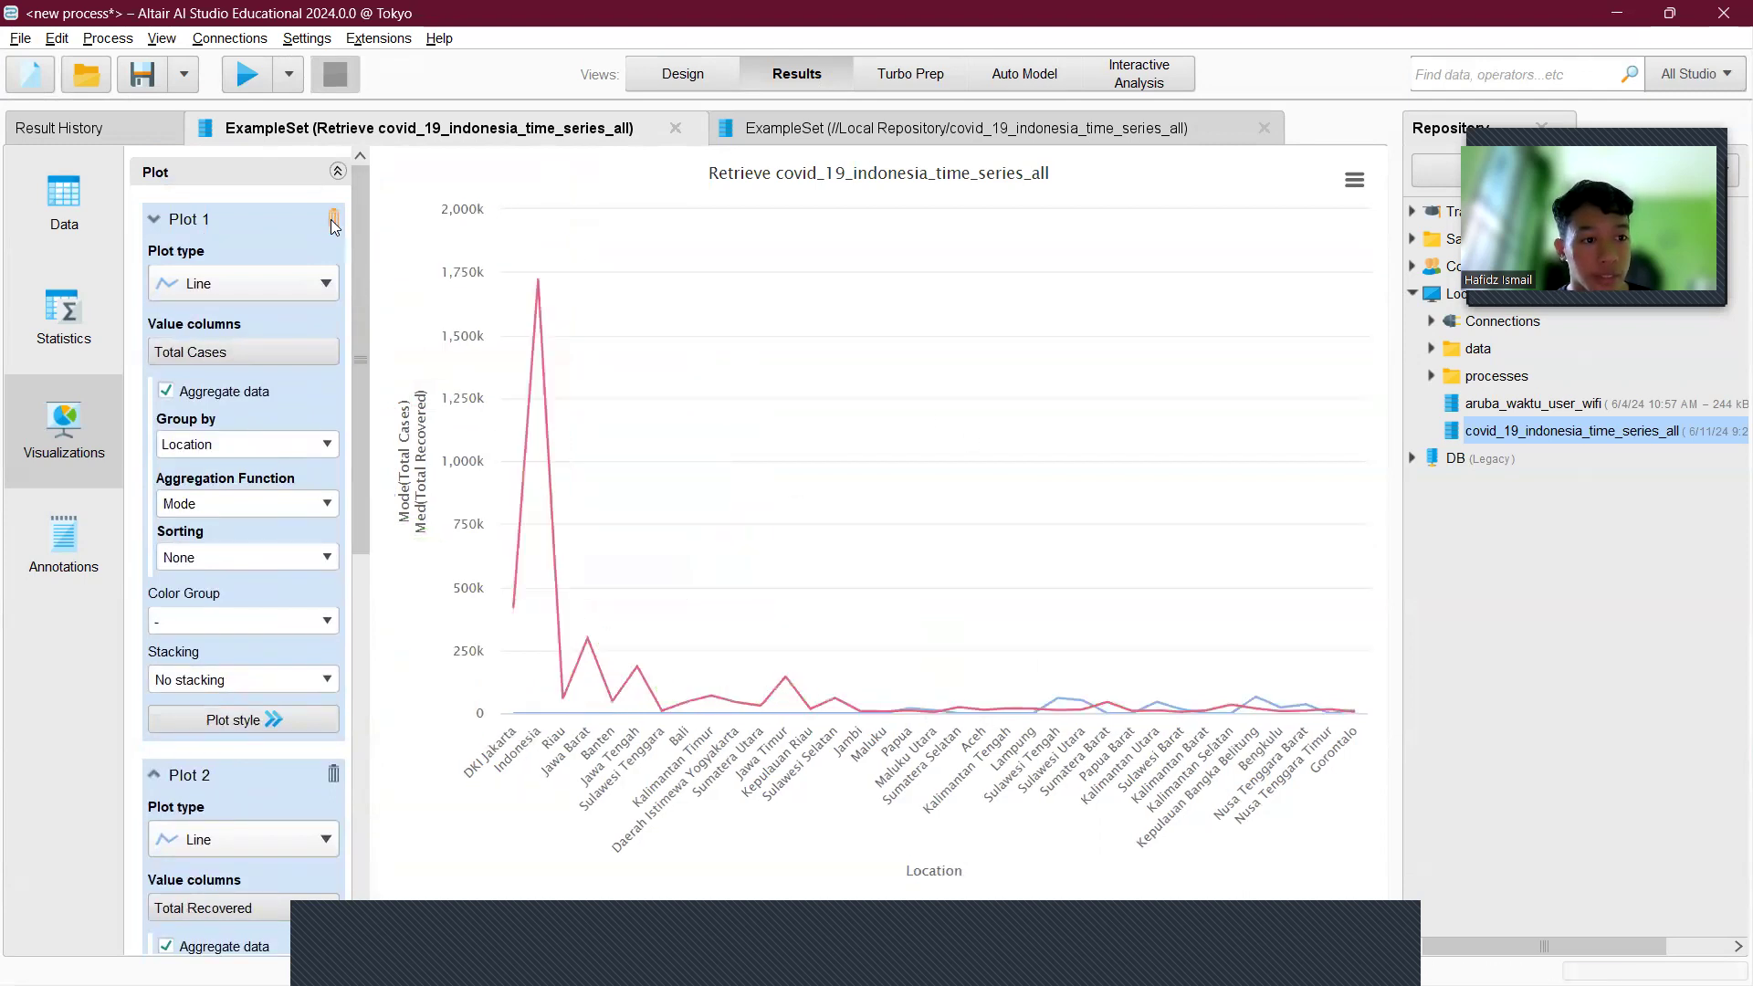
- Delete the remaining line plots from the visualization and add a new plot
left_click(334, 219)
left_click(335, 219)
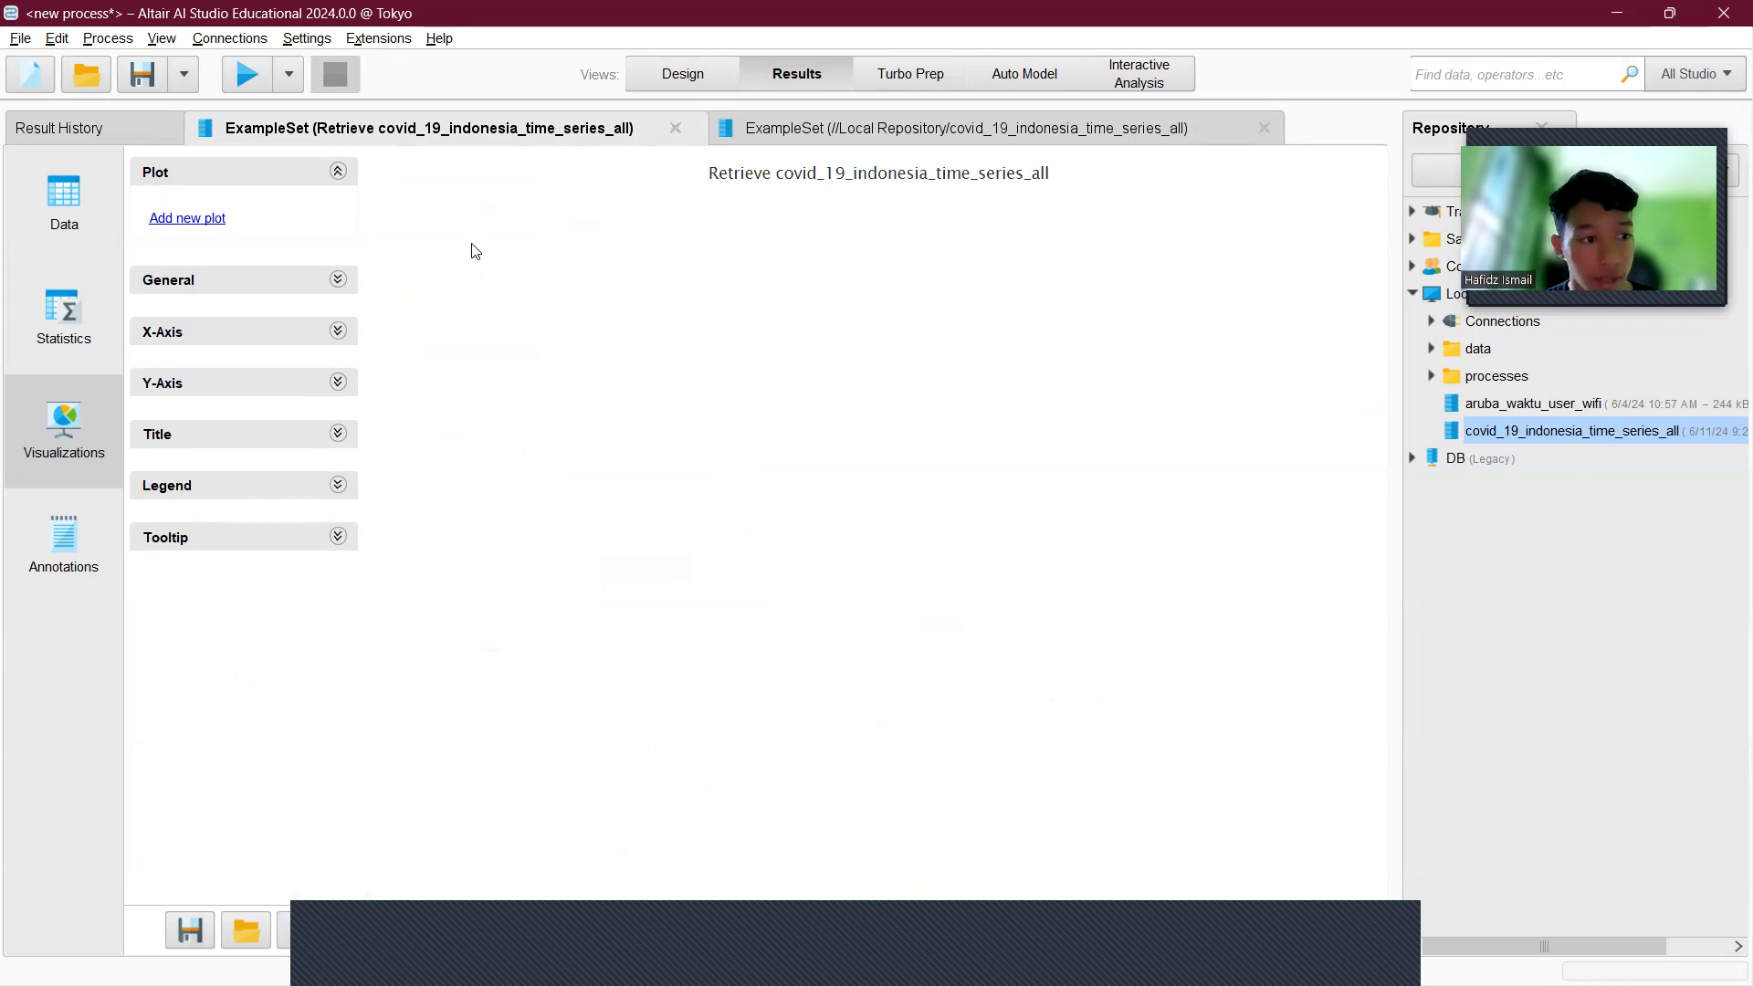
left_click(213, 226)
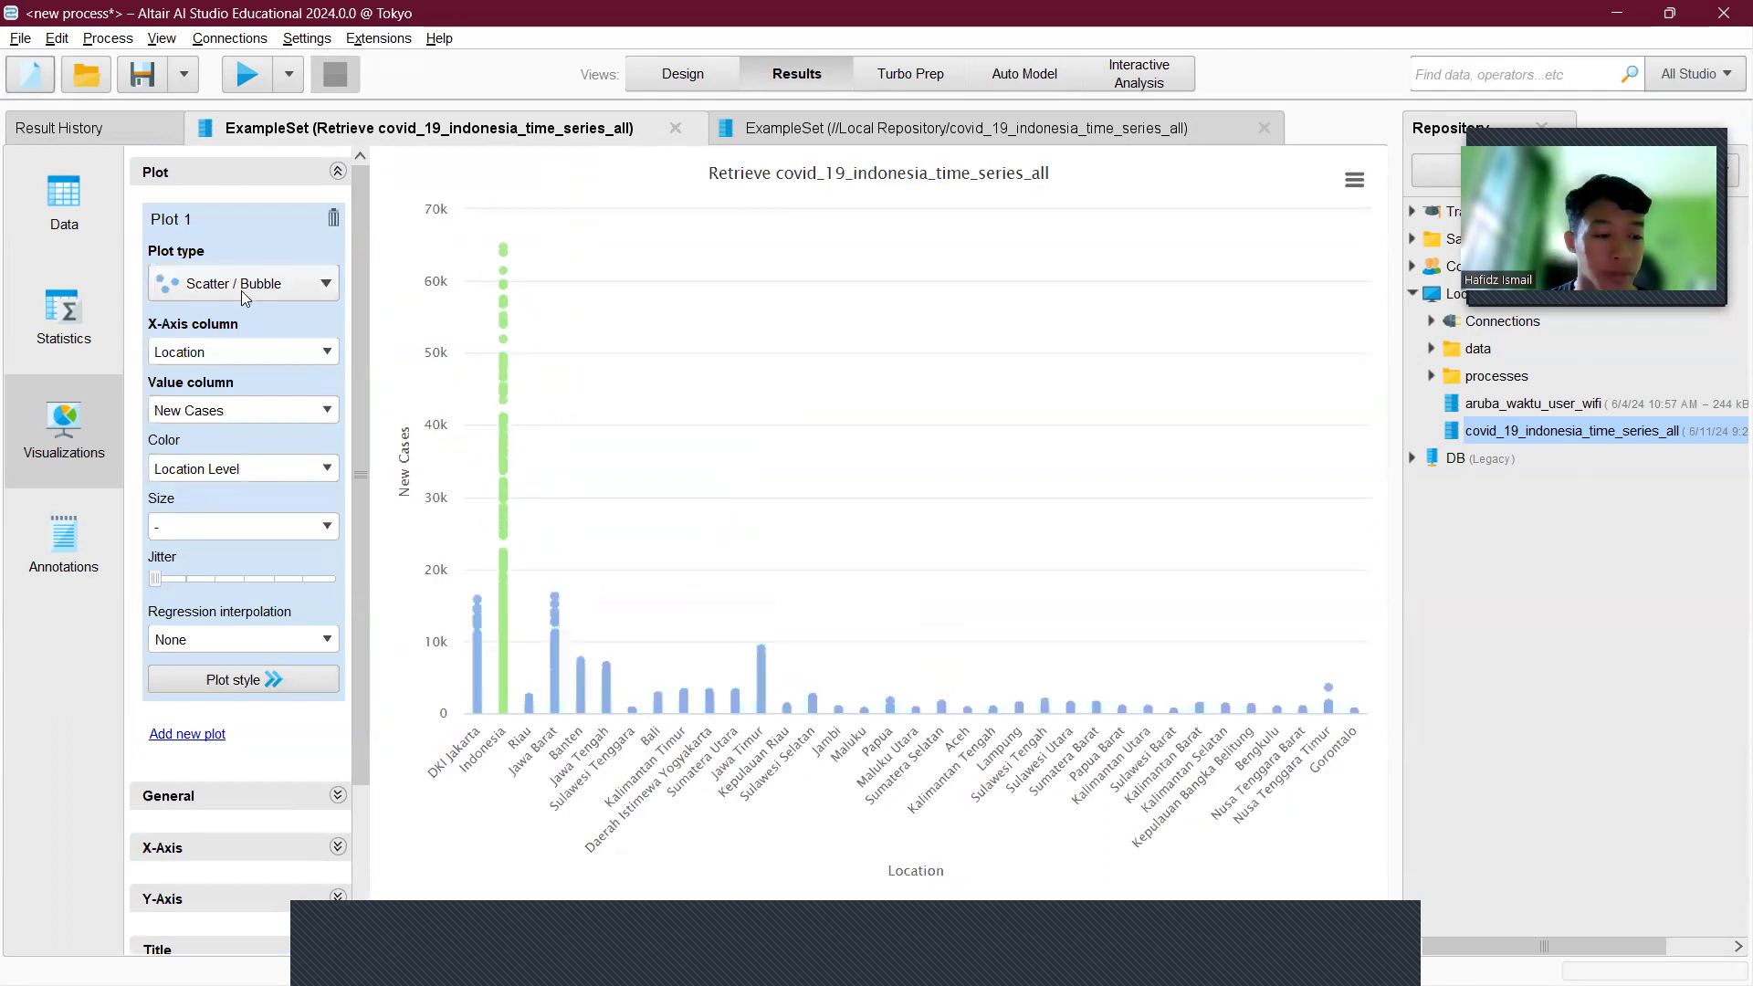
- Clear the X-axis column of the new scatter plot
left_click(327, 352)
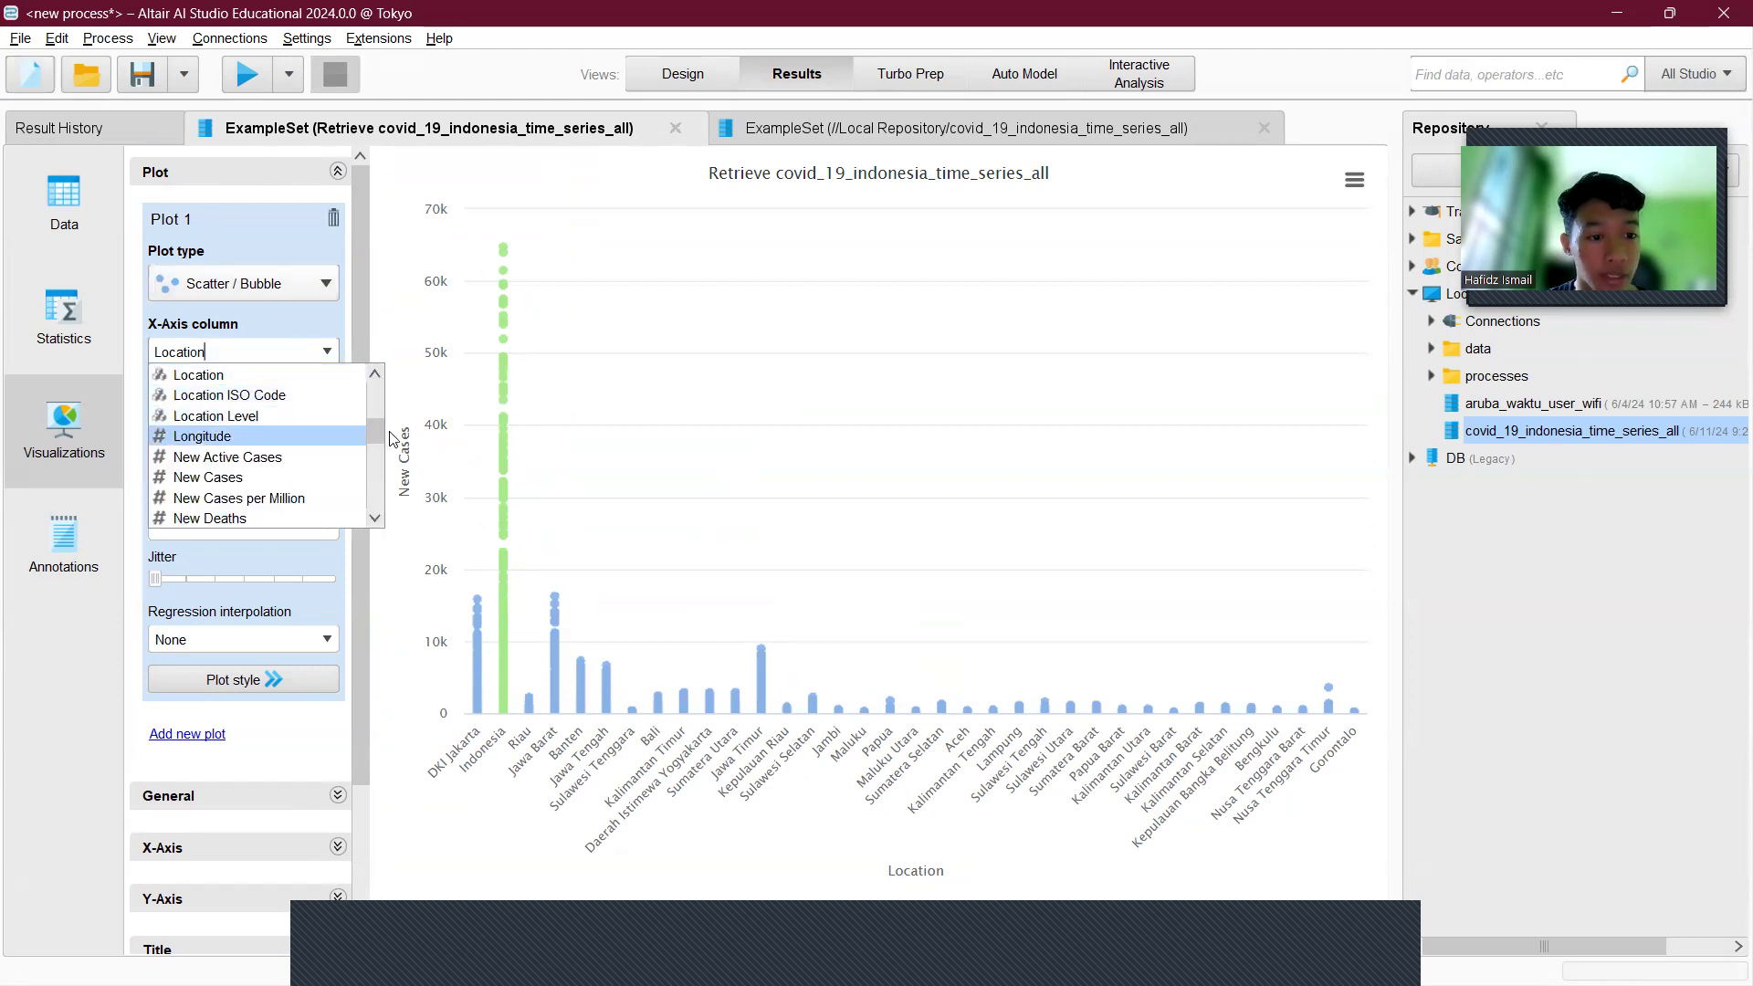
left_click_drag(376, 434, 378, 374)
left_click(274, 374)
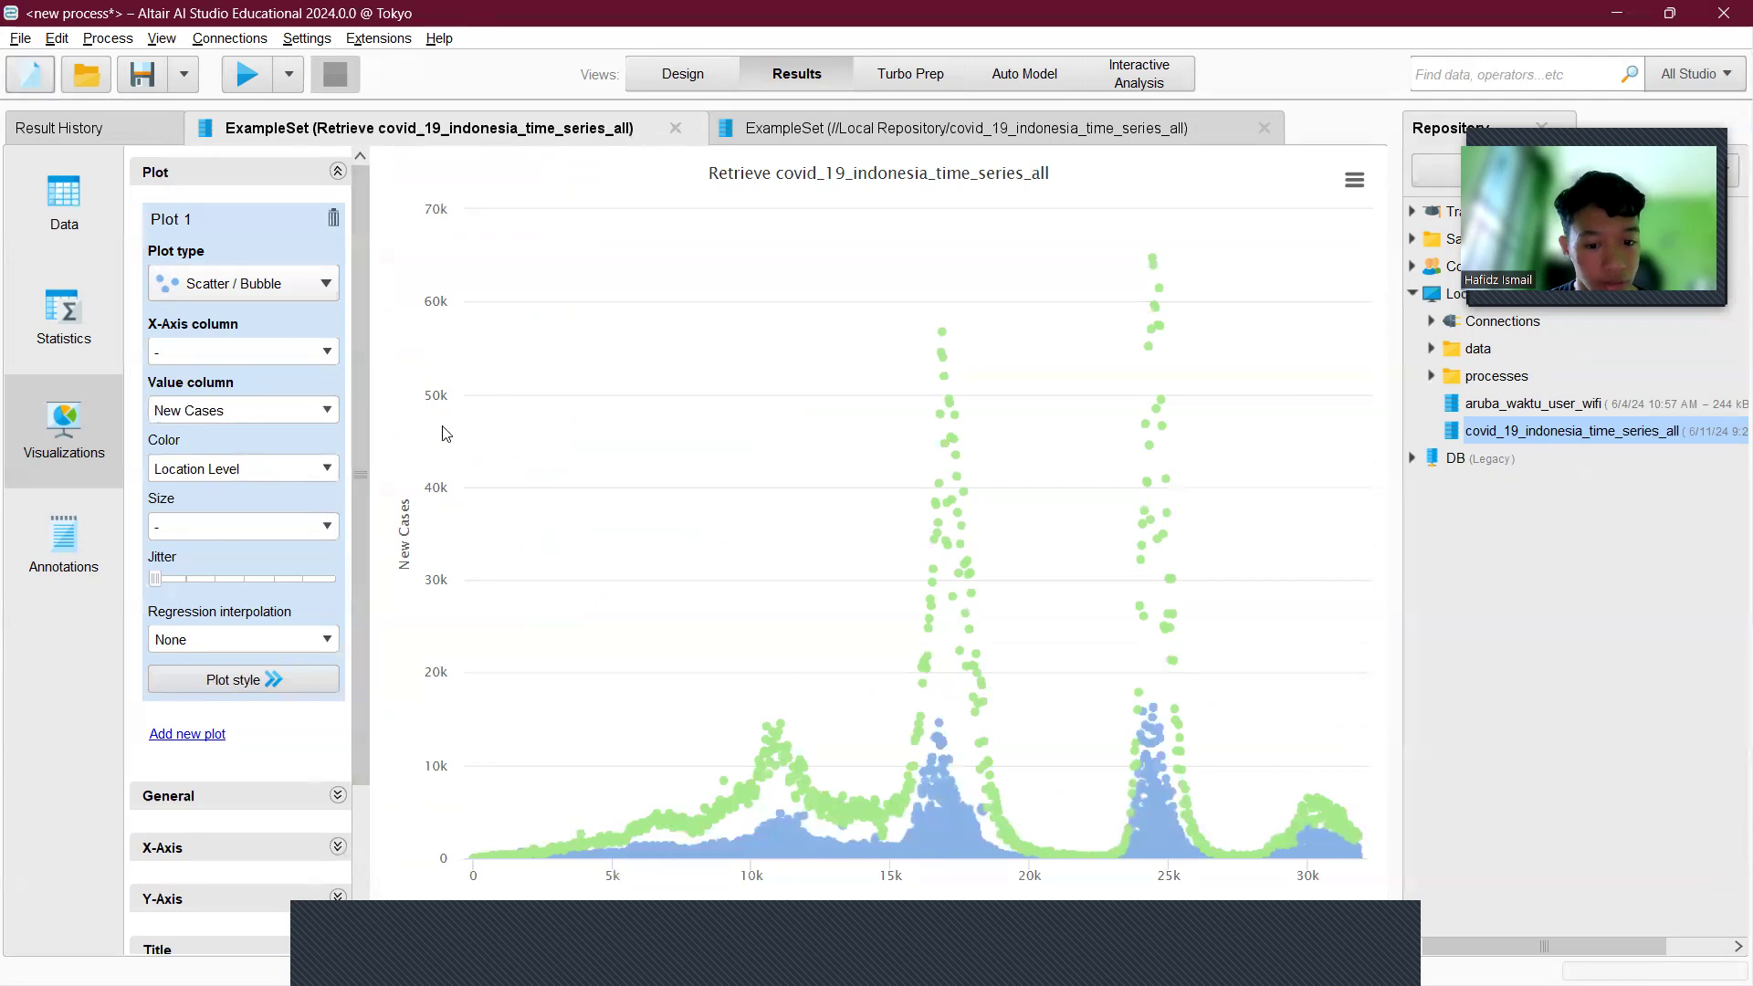
left_click(1373, 942)
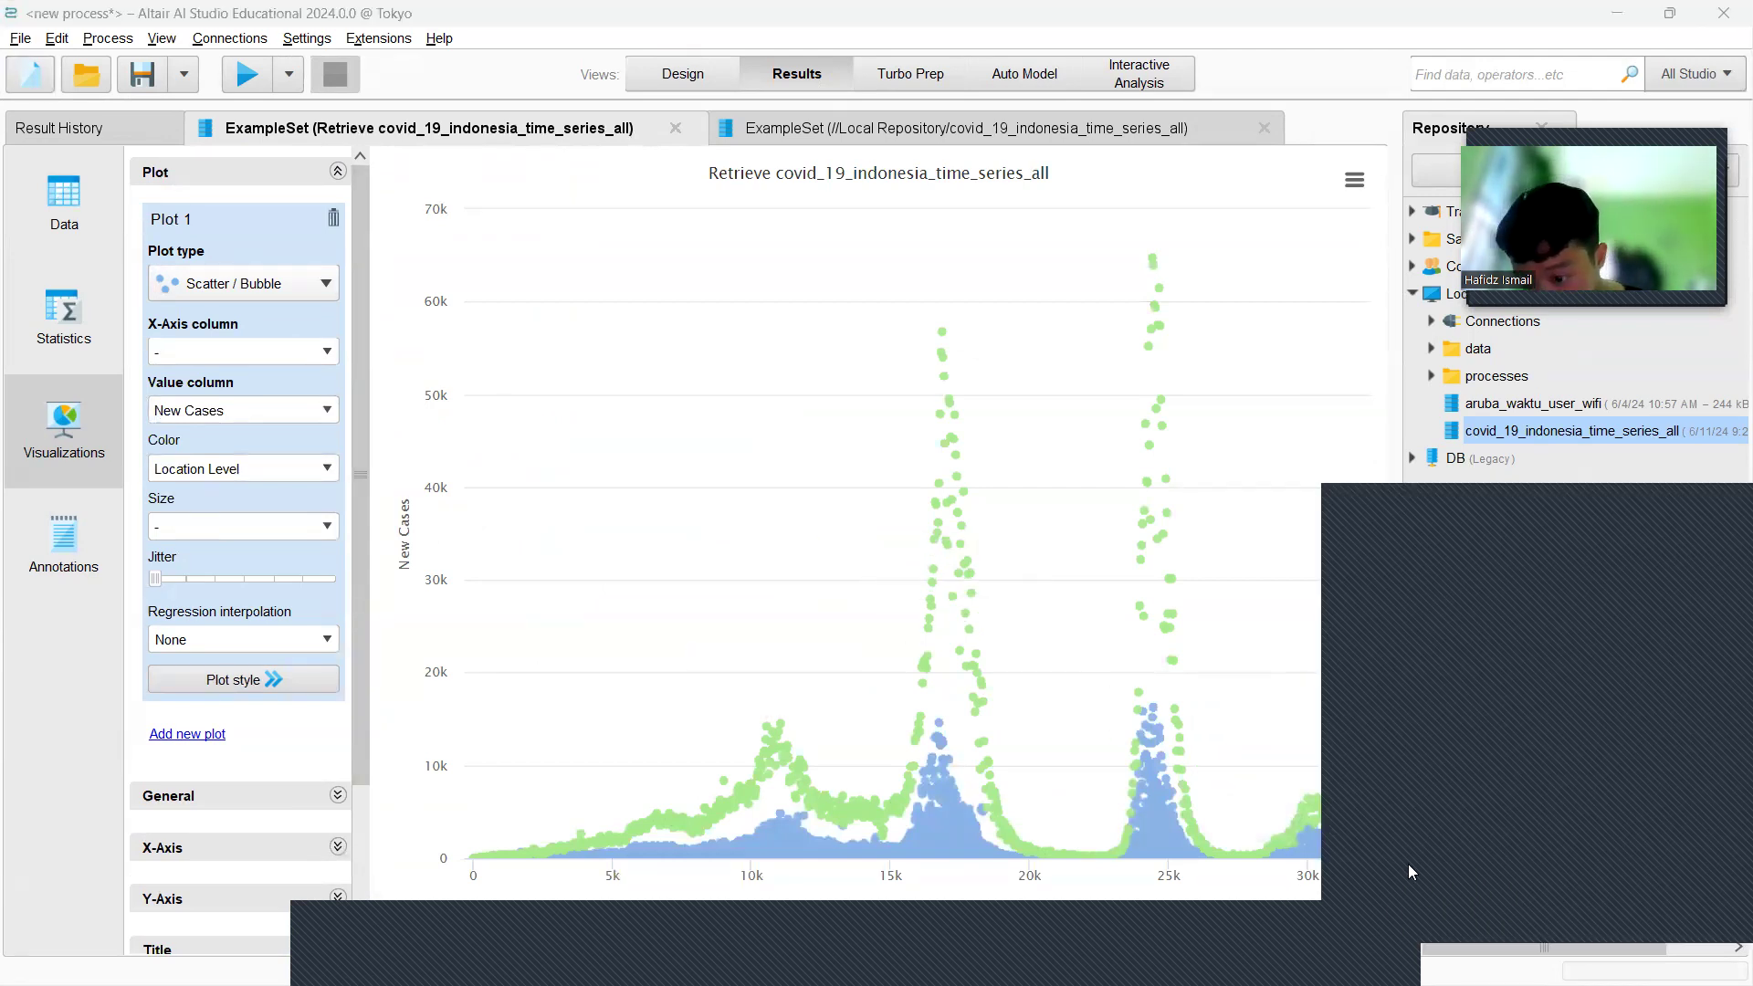
left_click(1496, 731)
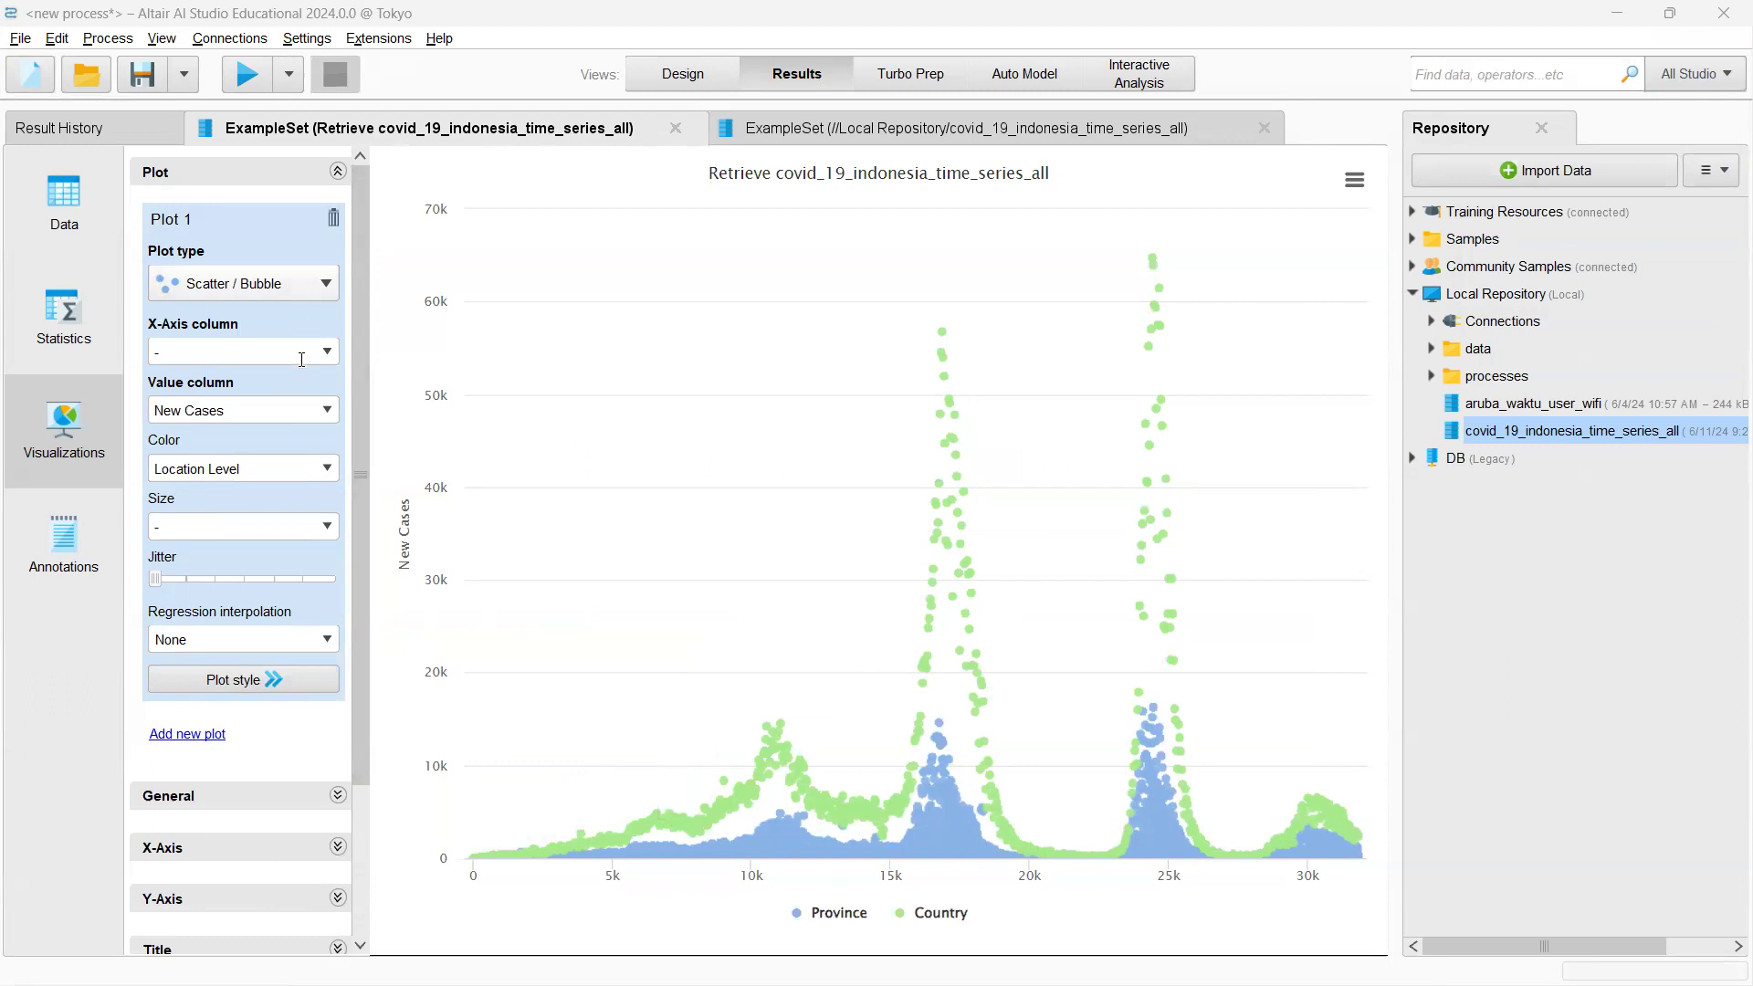
left_click(288, 294)
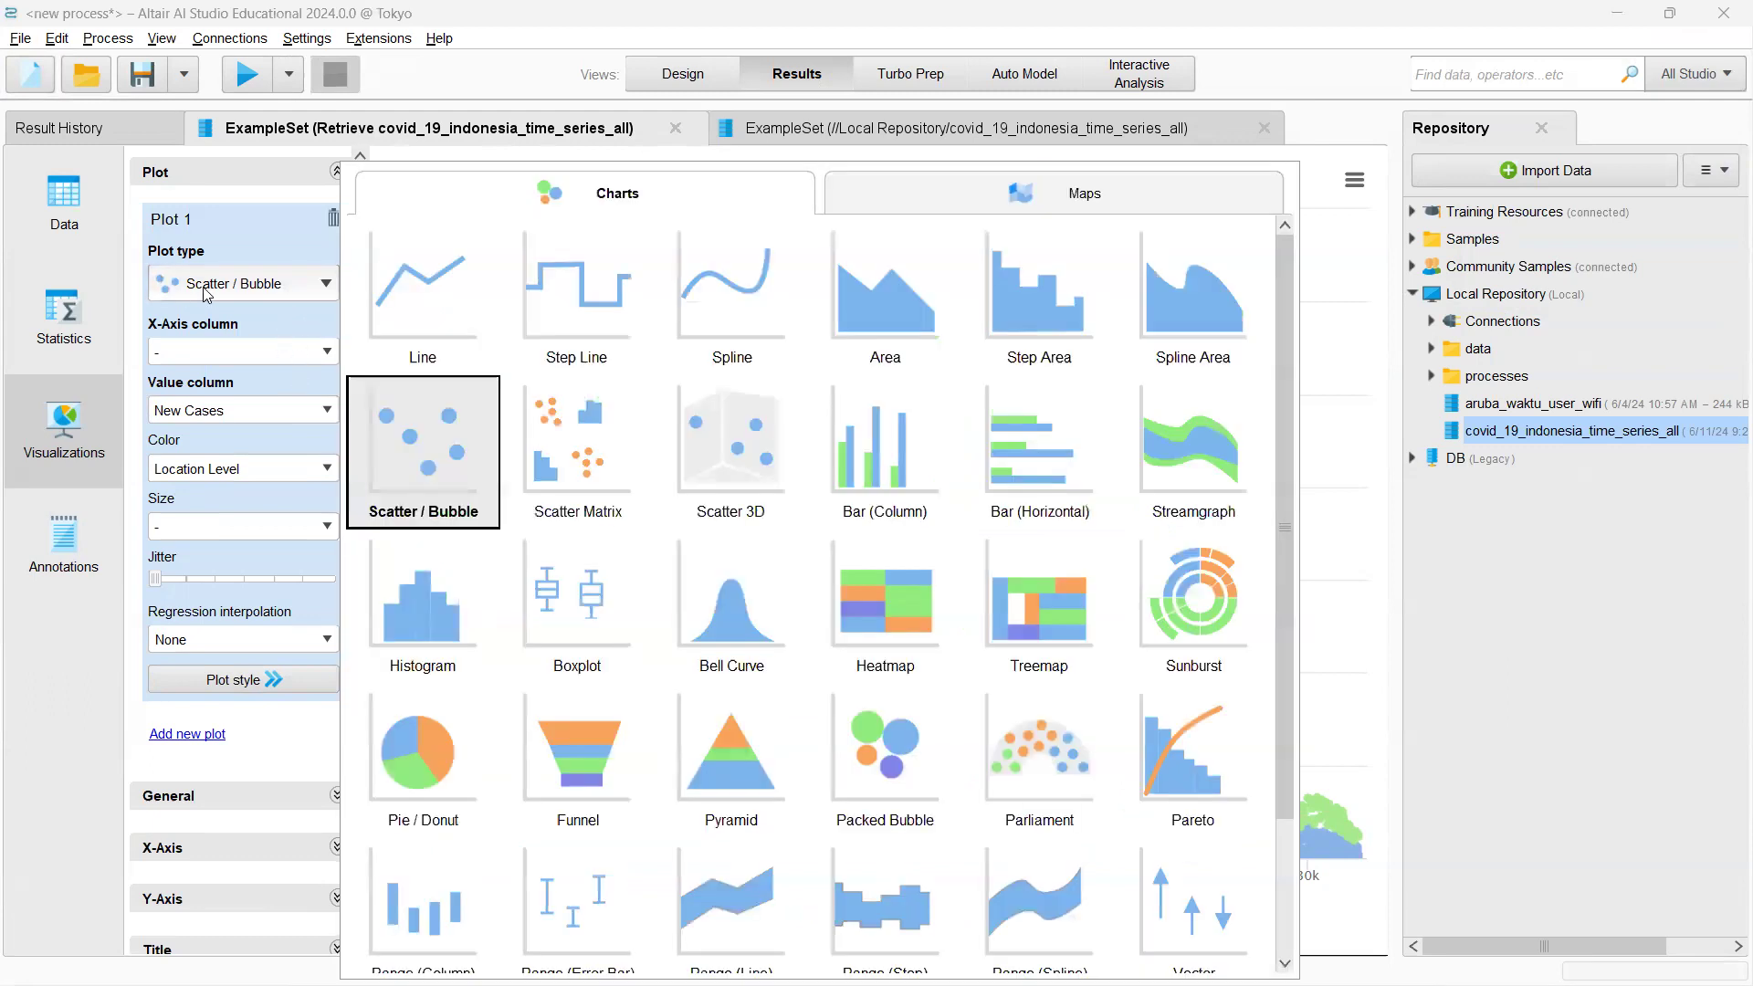
left_click(172, 355)
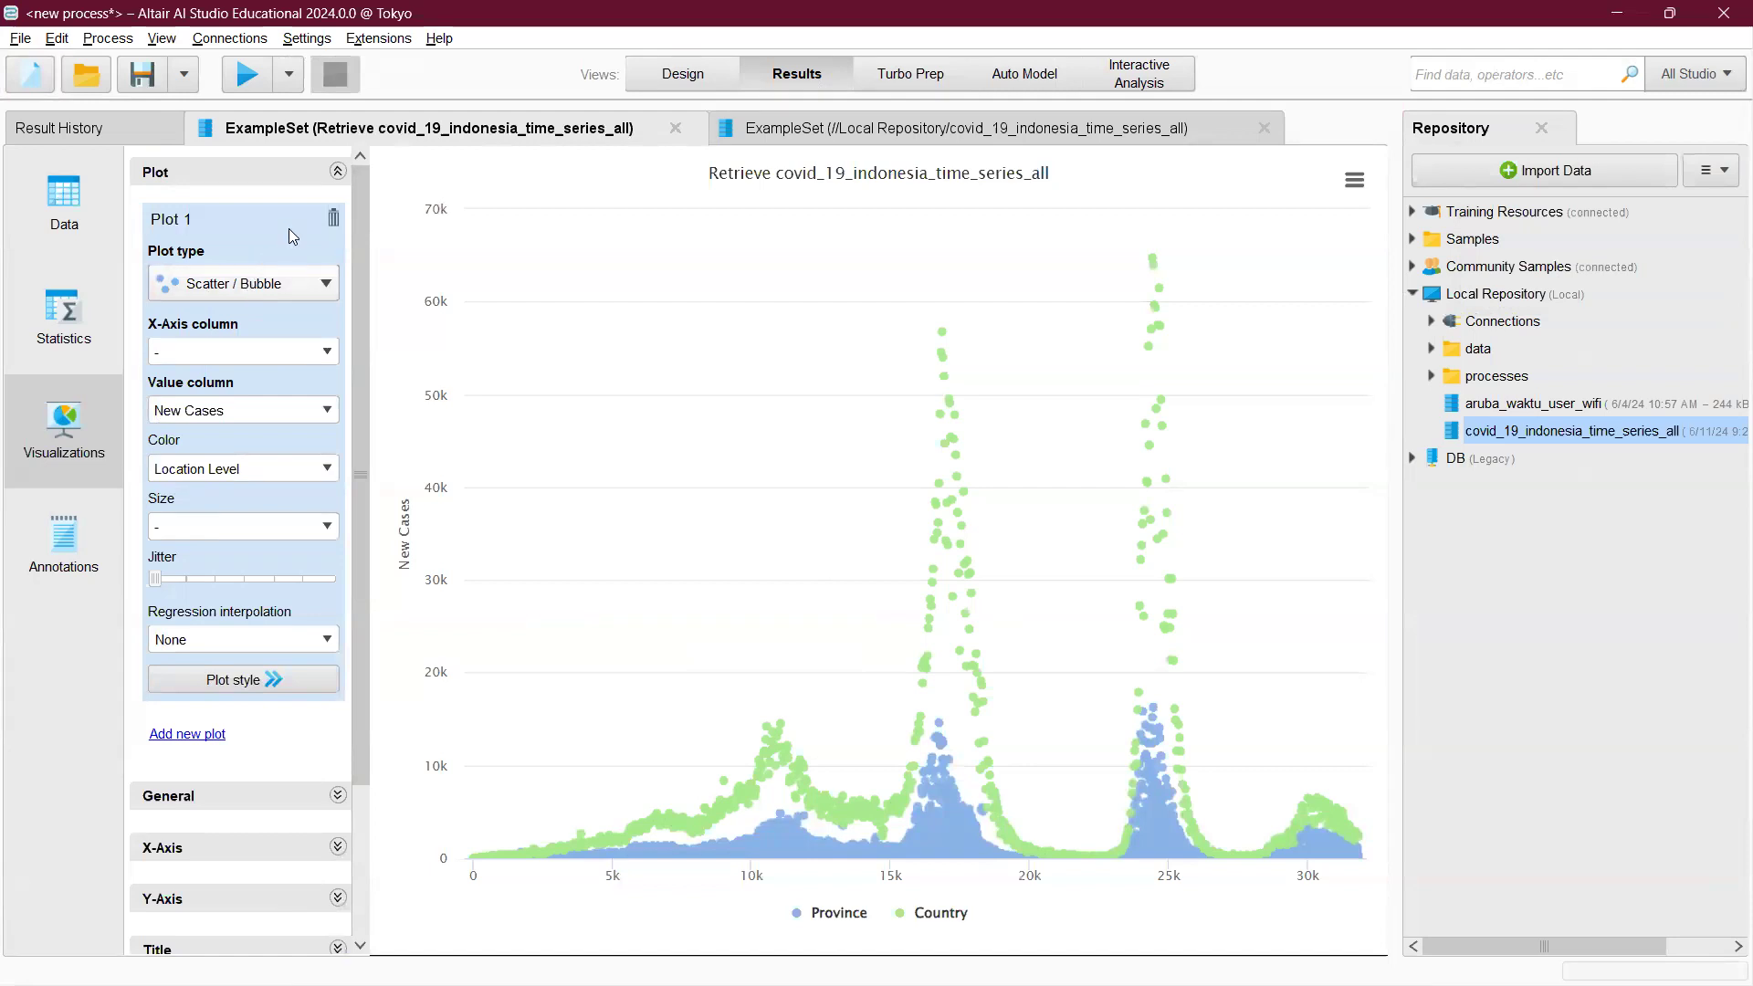
- Change the plot type from Scatter / Bubble to Bar (Column)
left_click(265, 283)
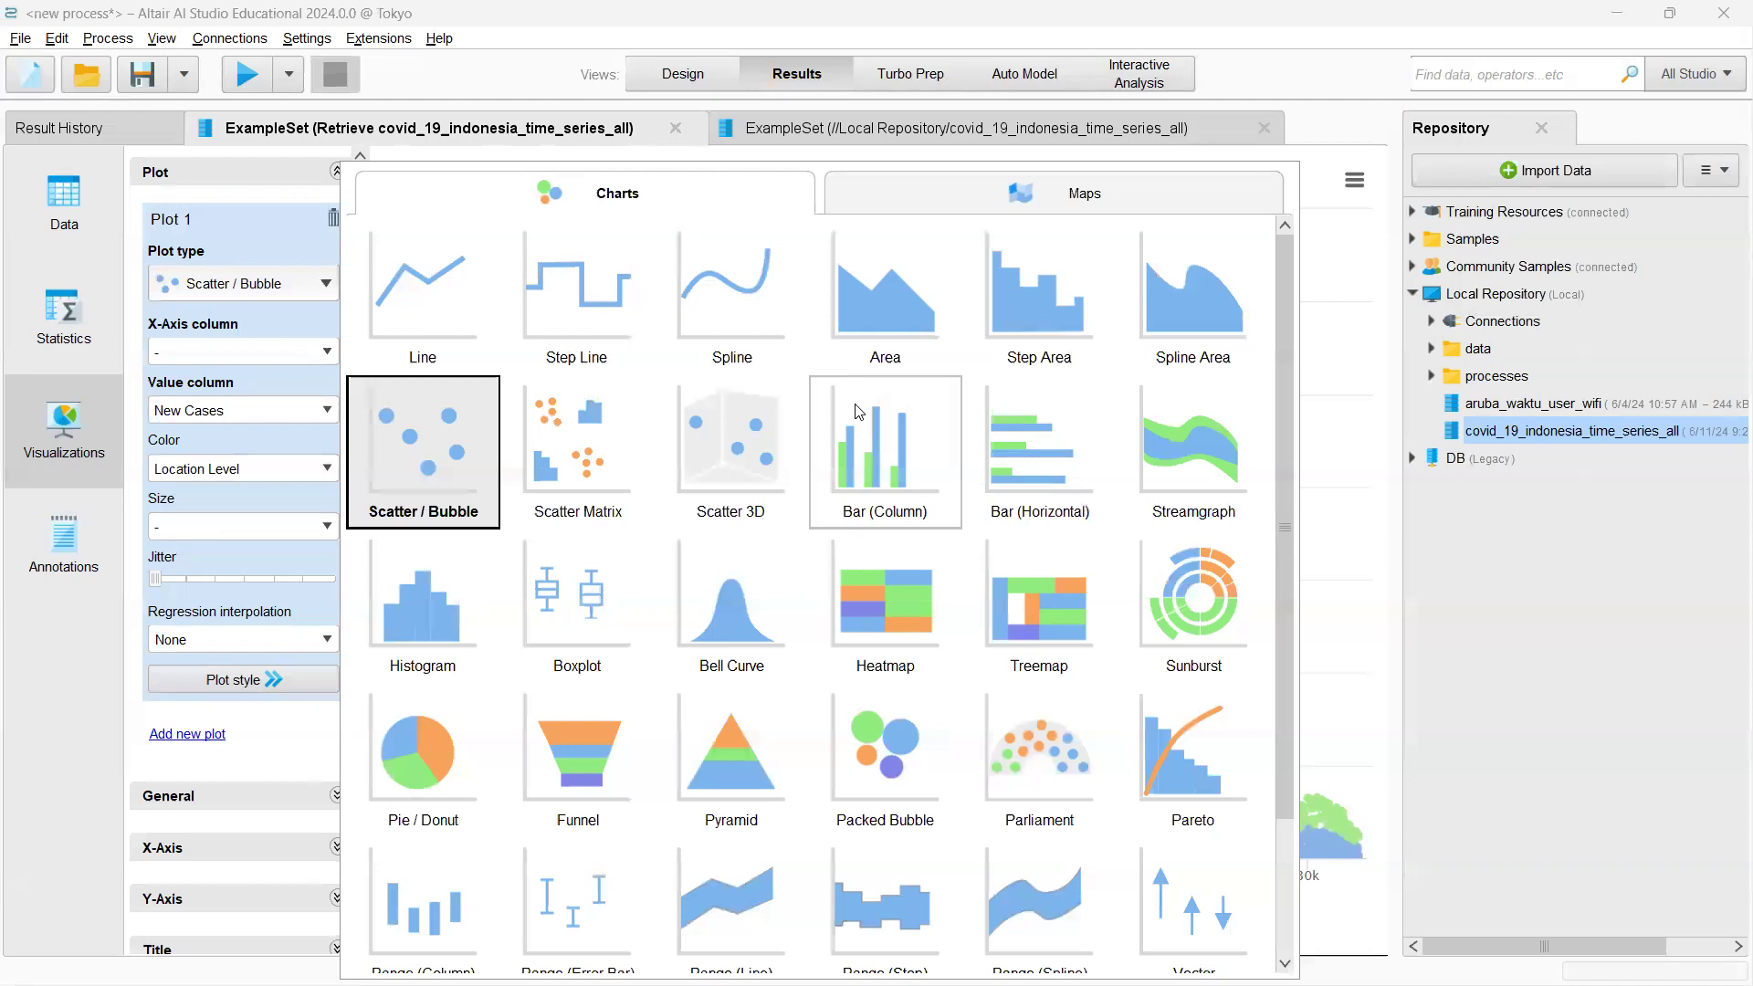
scroll(857, 411, "down", 3)
scroll(855, 404, "up", 3)
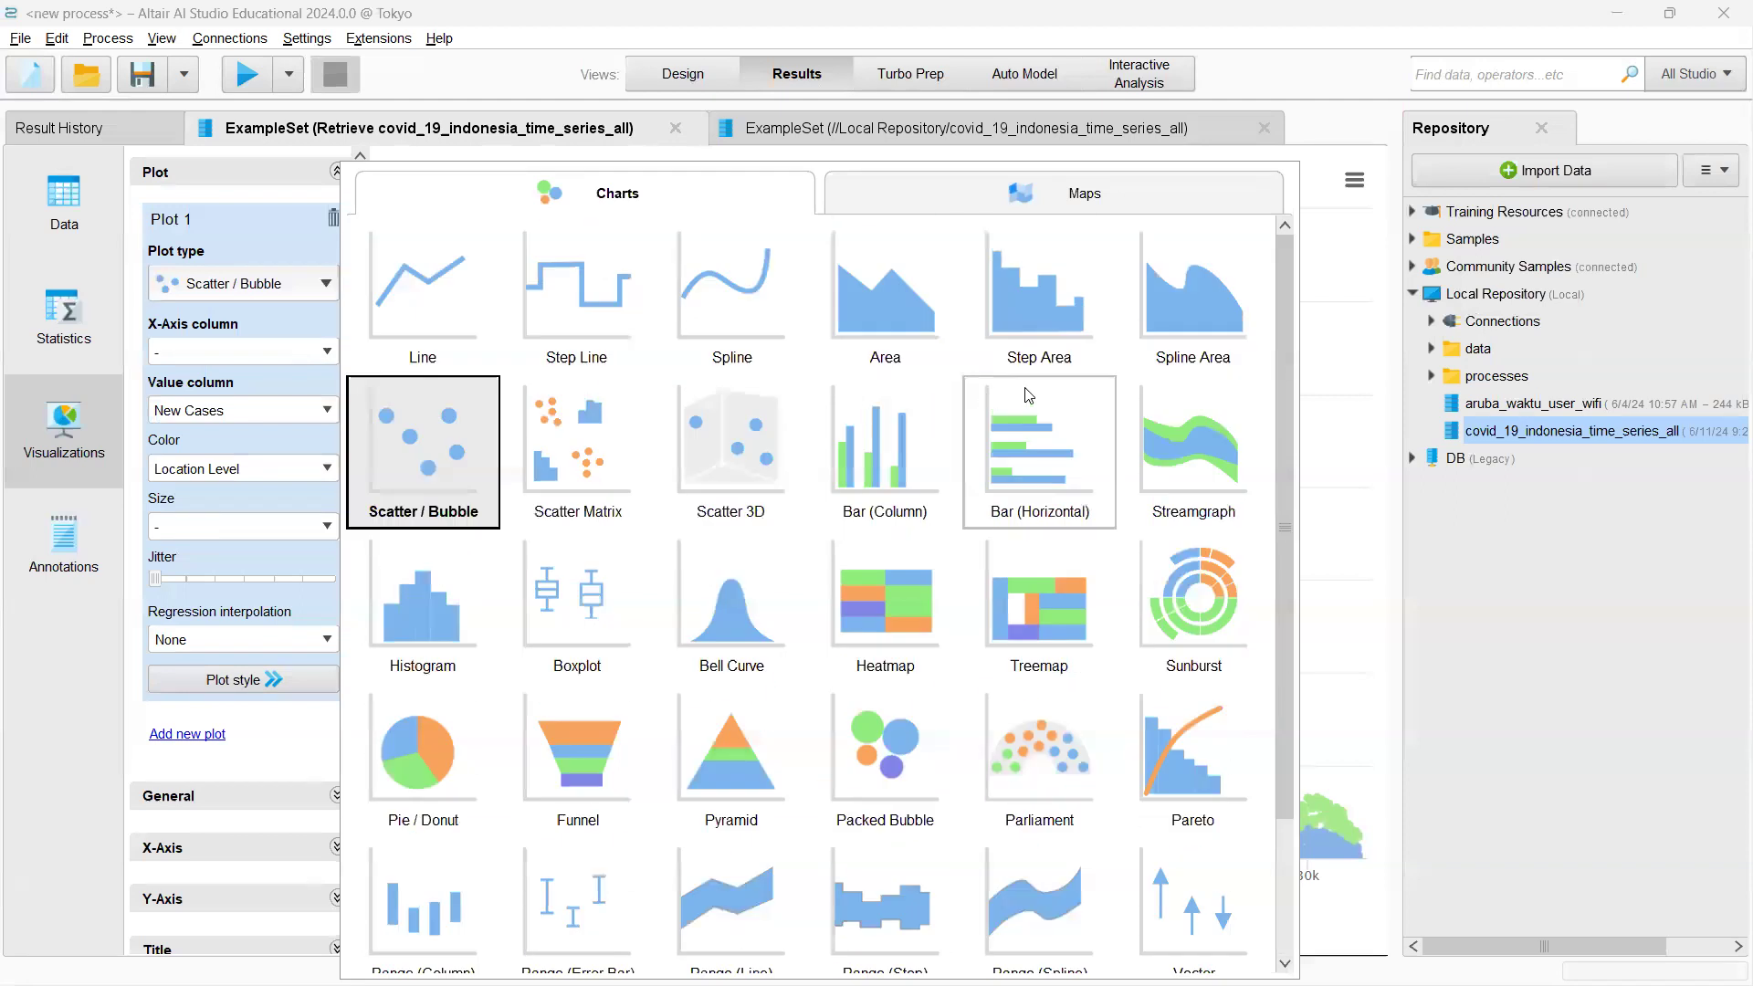
left_click(884, 429)
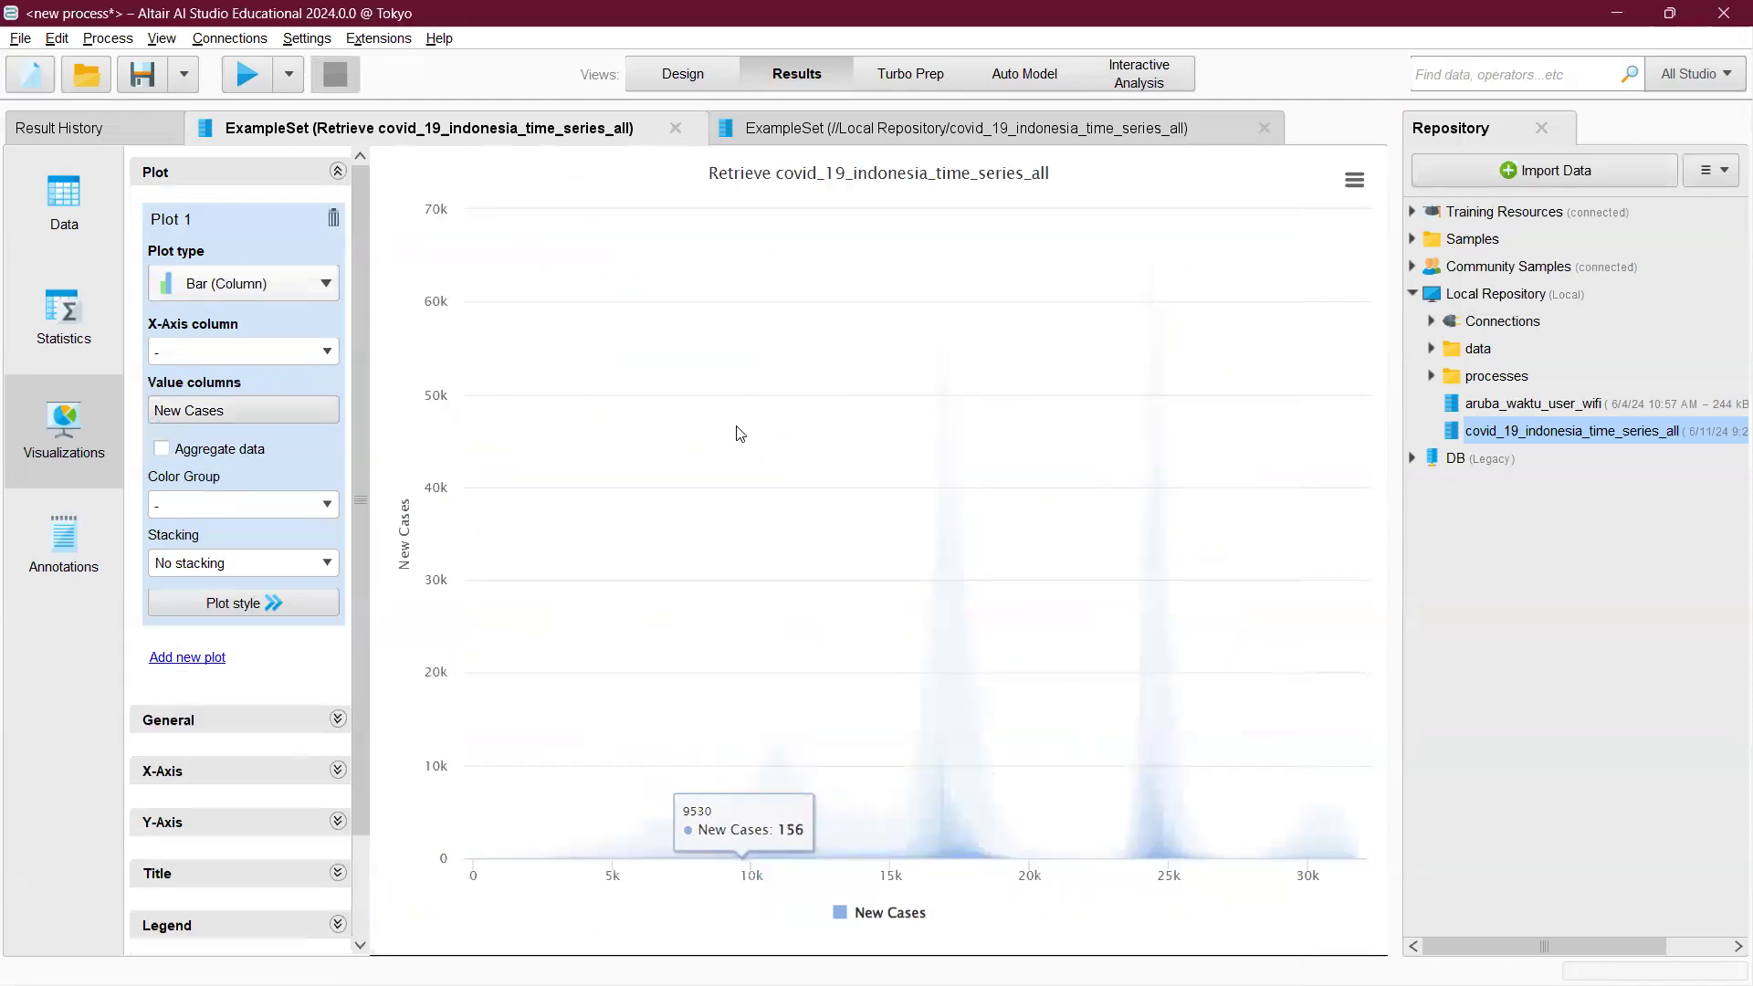
- Try the Line and Histogram plot types for New Cases, ending back on Bar (Column)
left_click(259, 286)
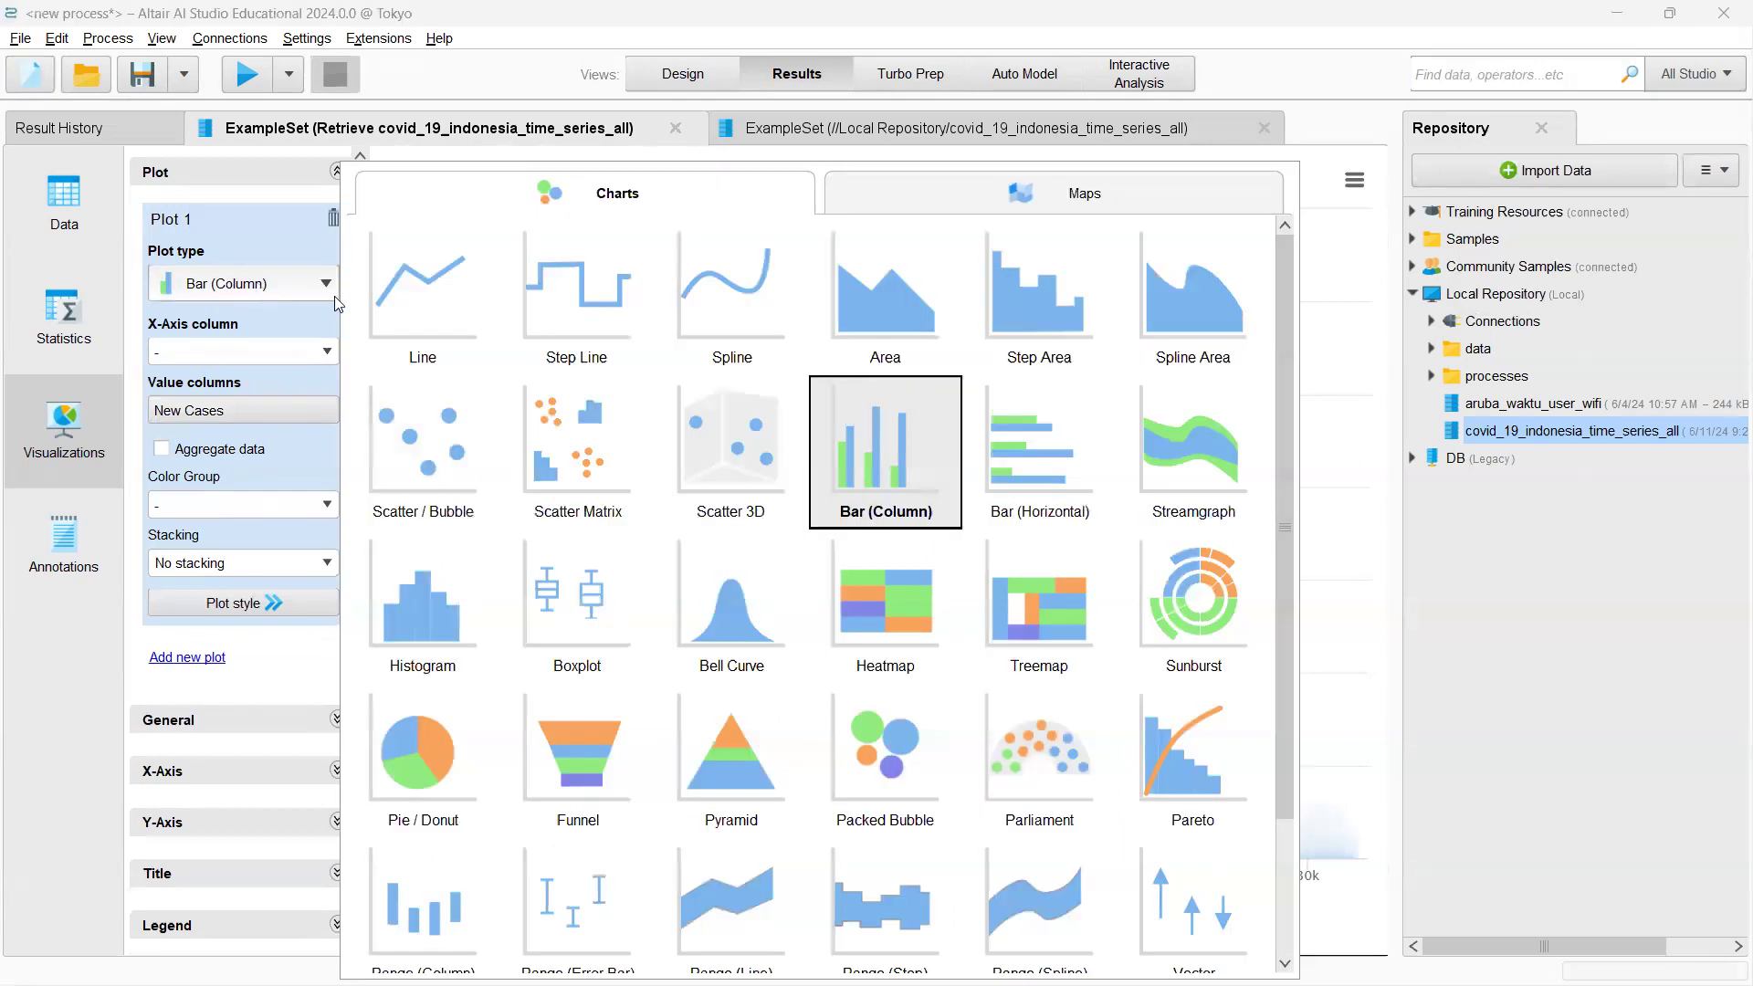
left_click(436, 300)
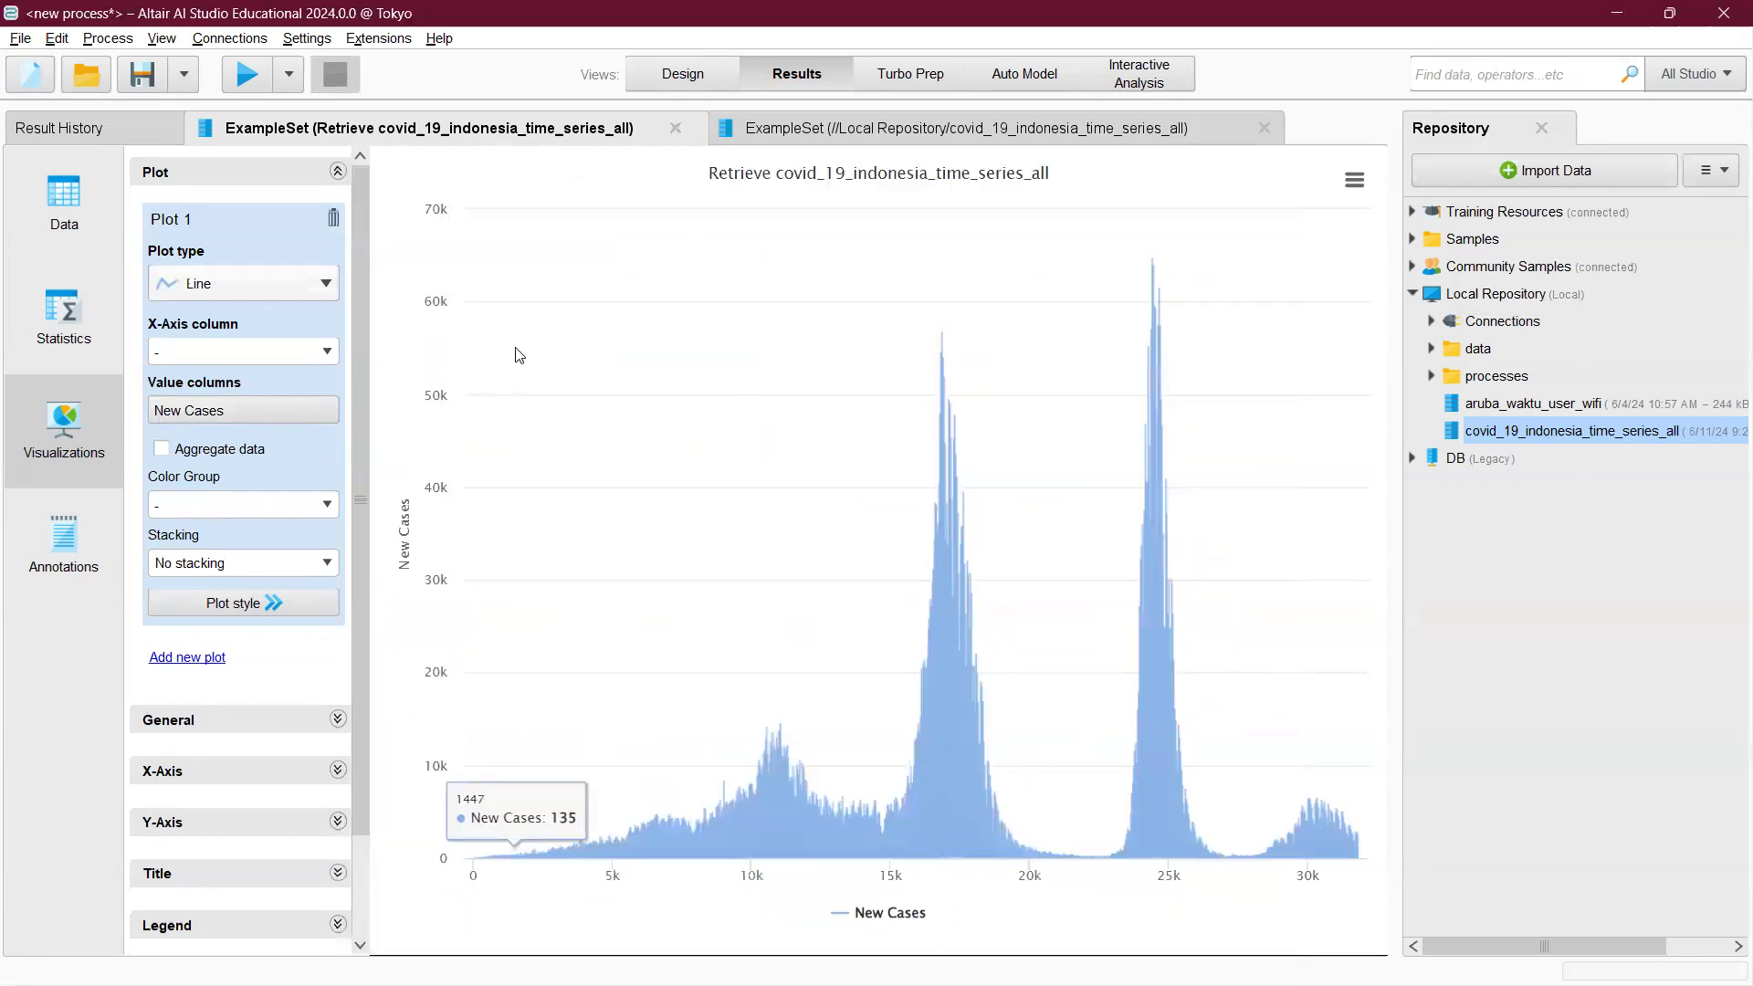
left_click(253, 284)
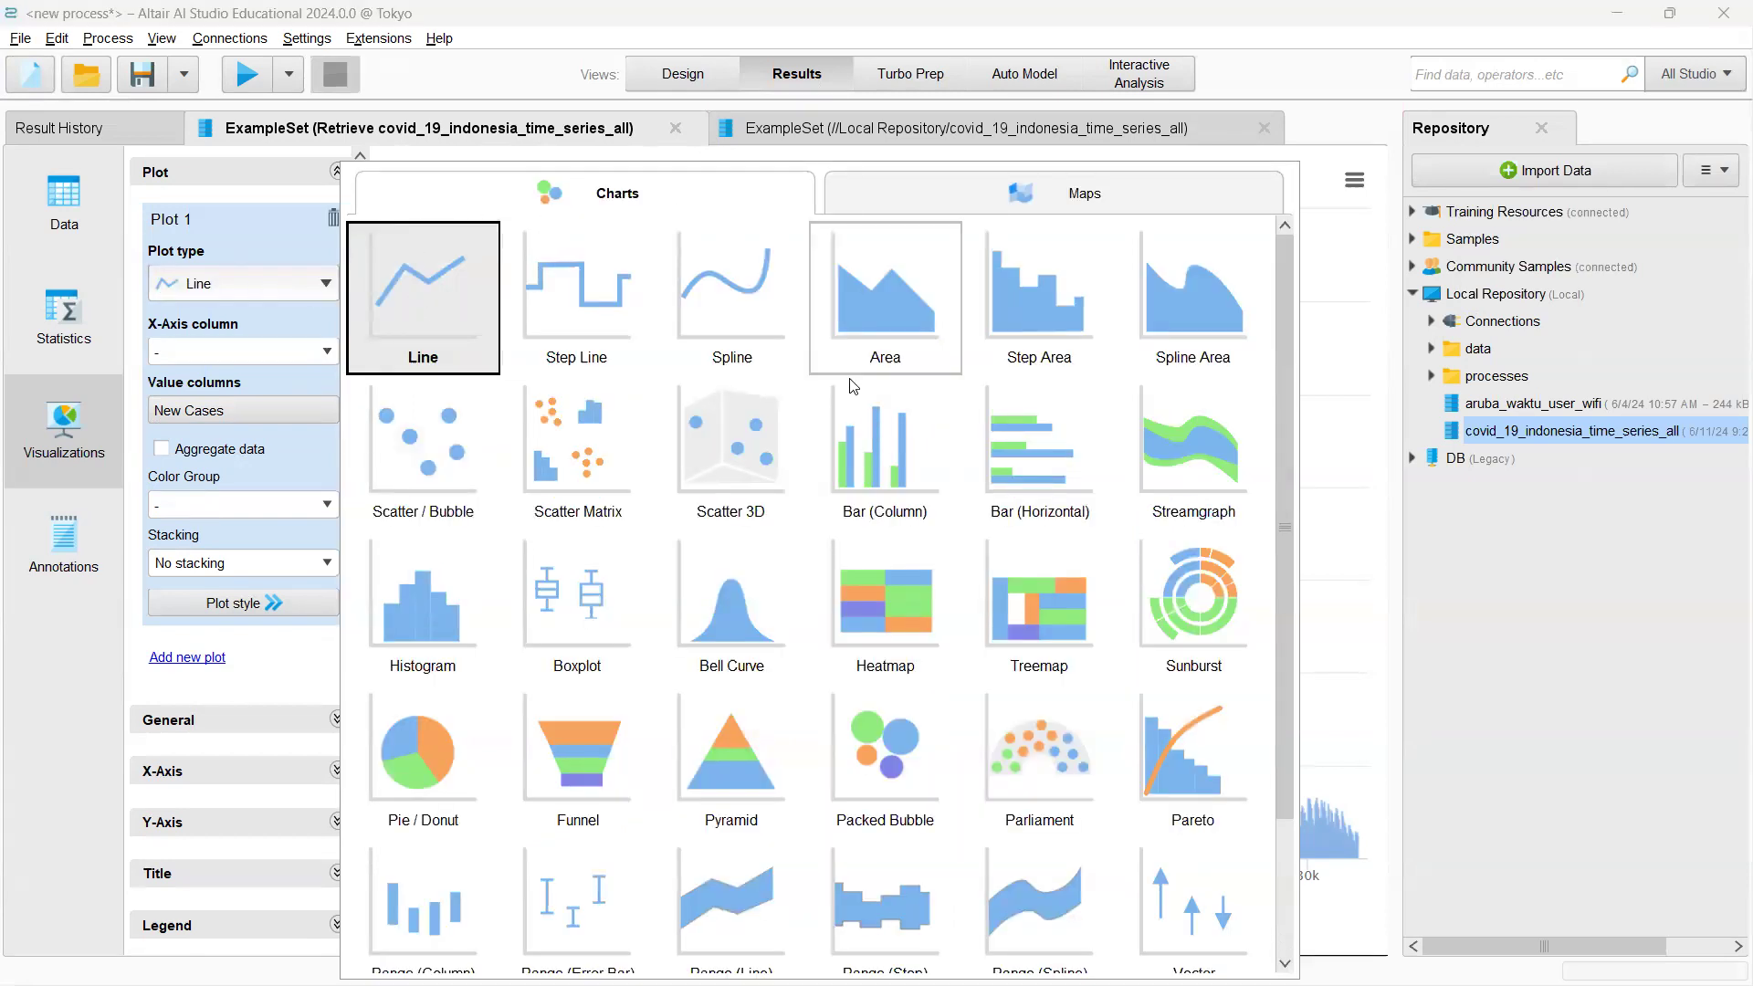
left_click(880, 451)
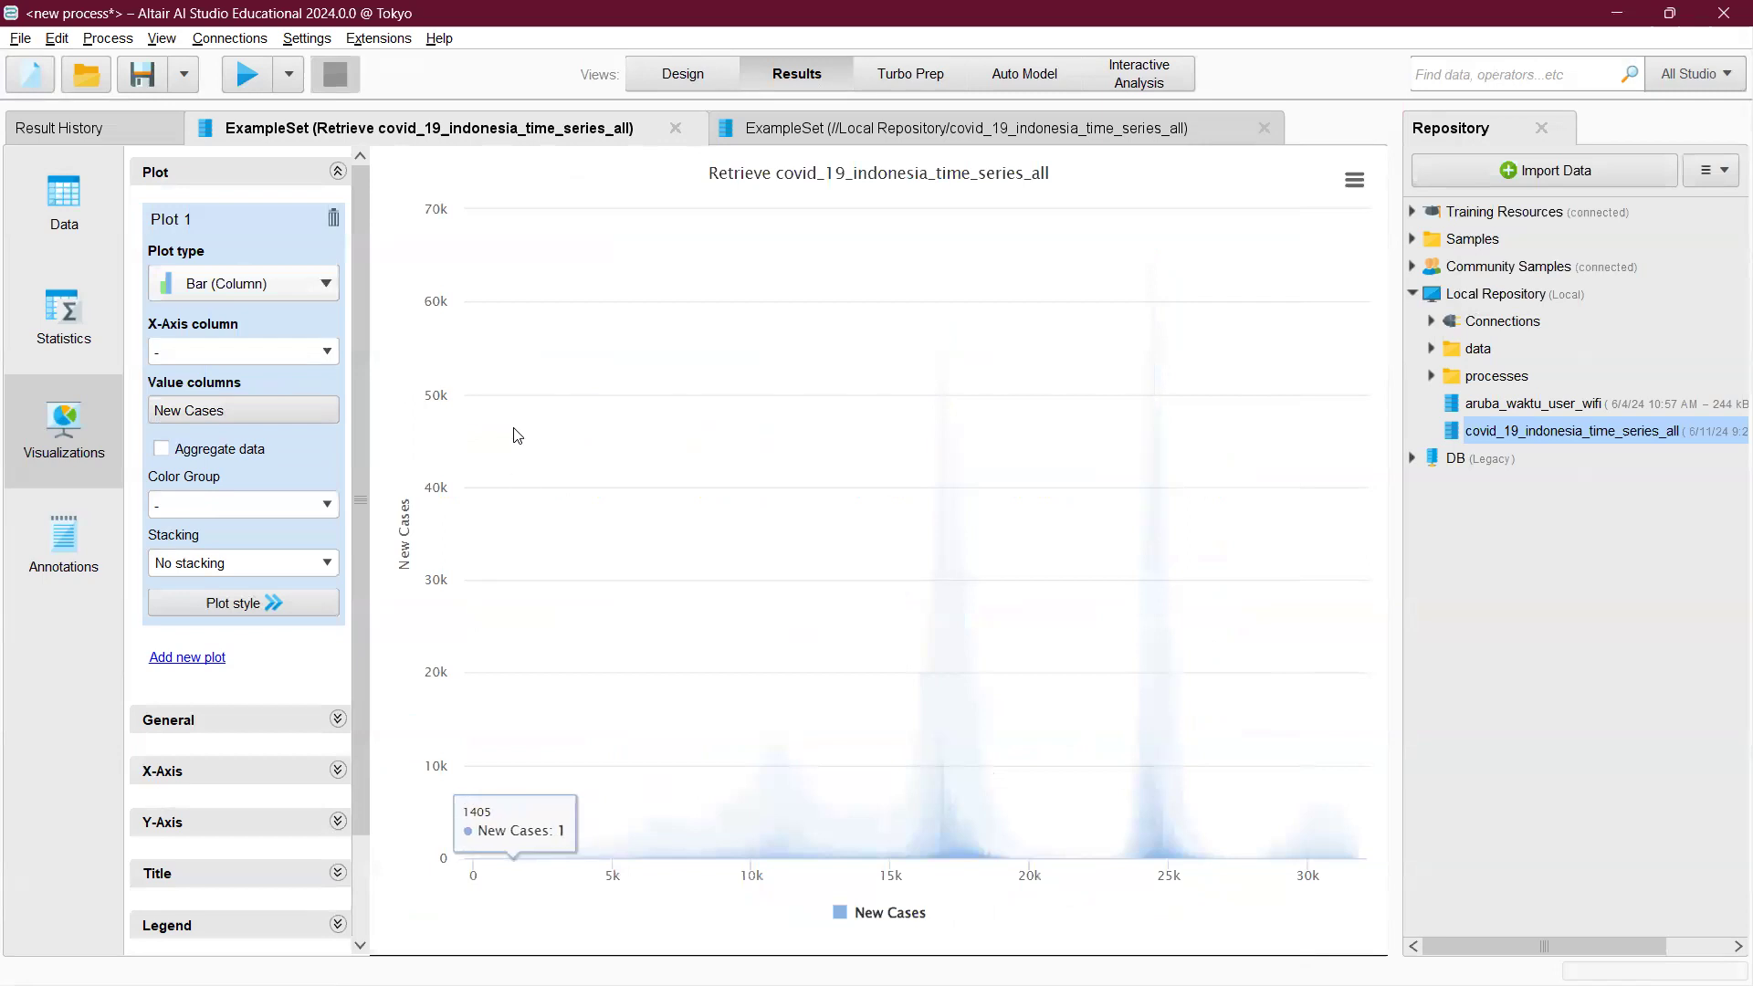
left_click(253, 284)
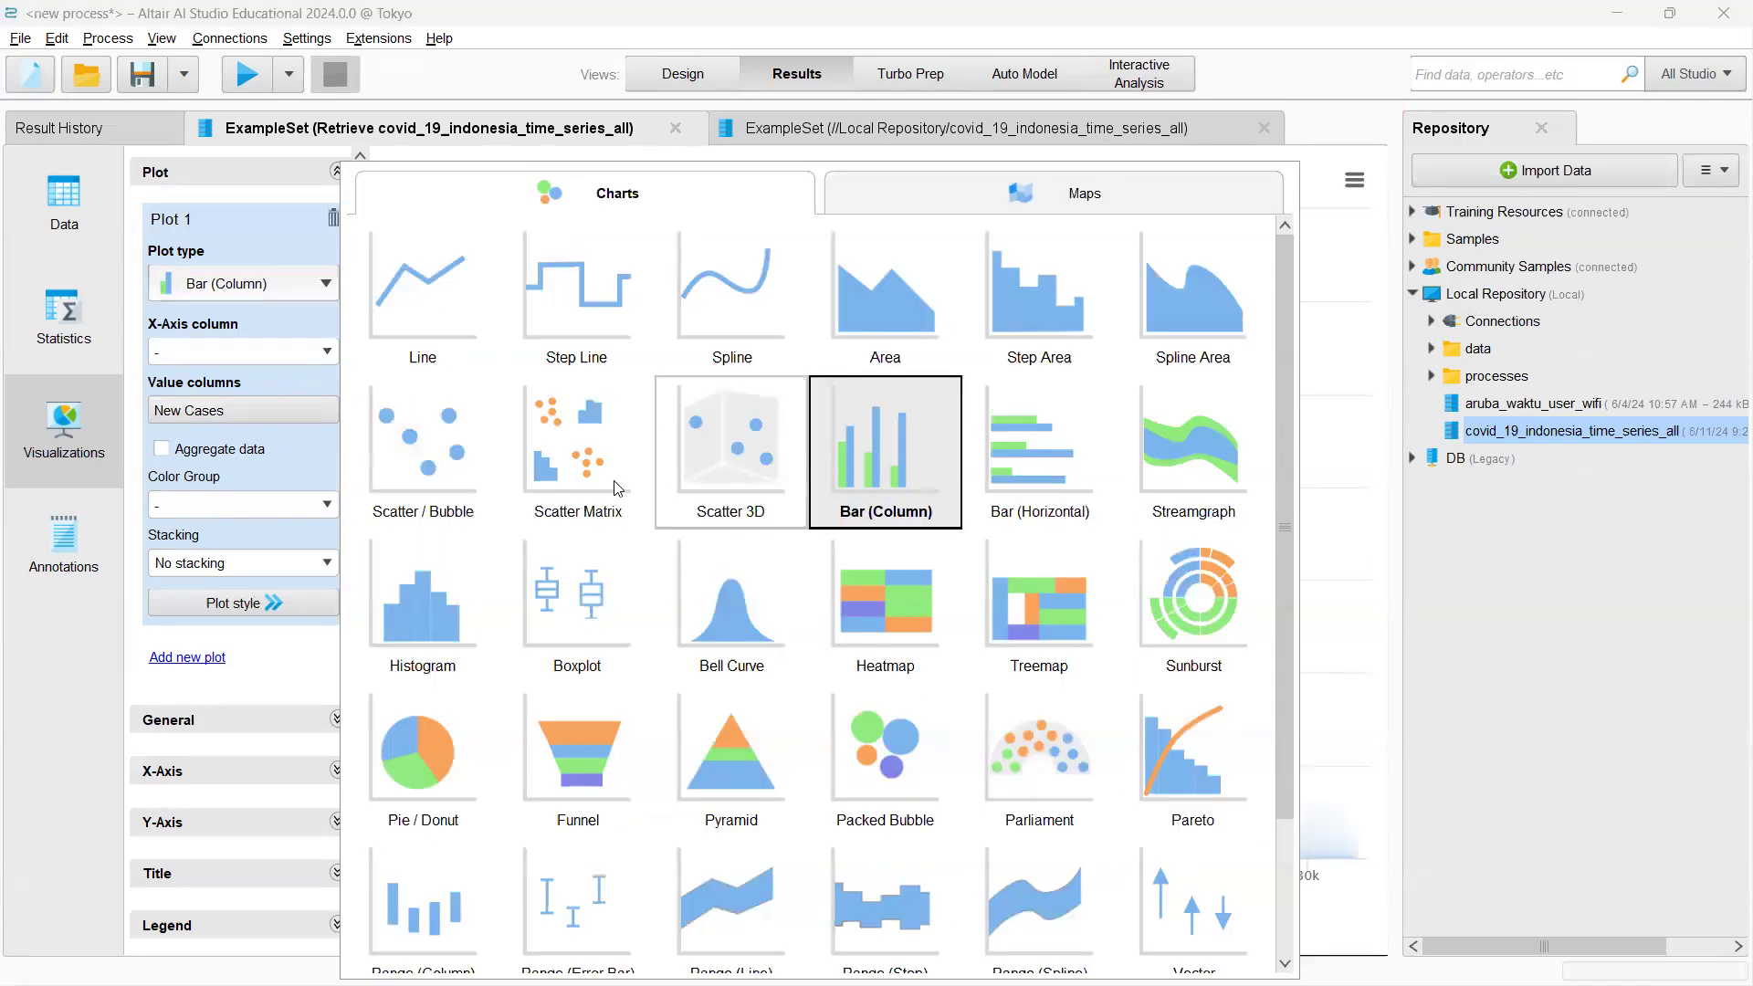
left_click(465, 577)
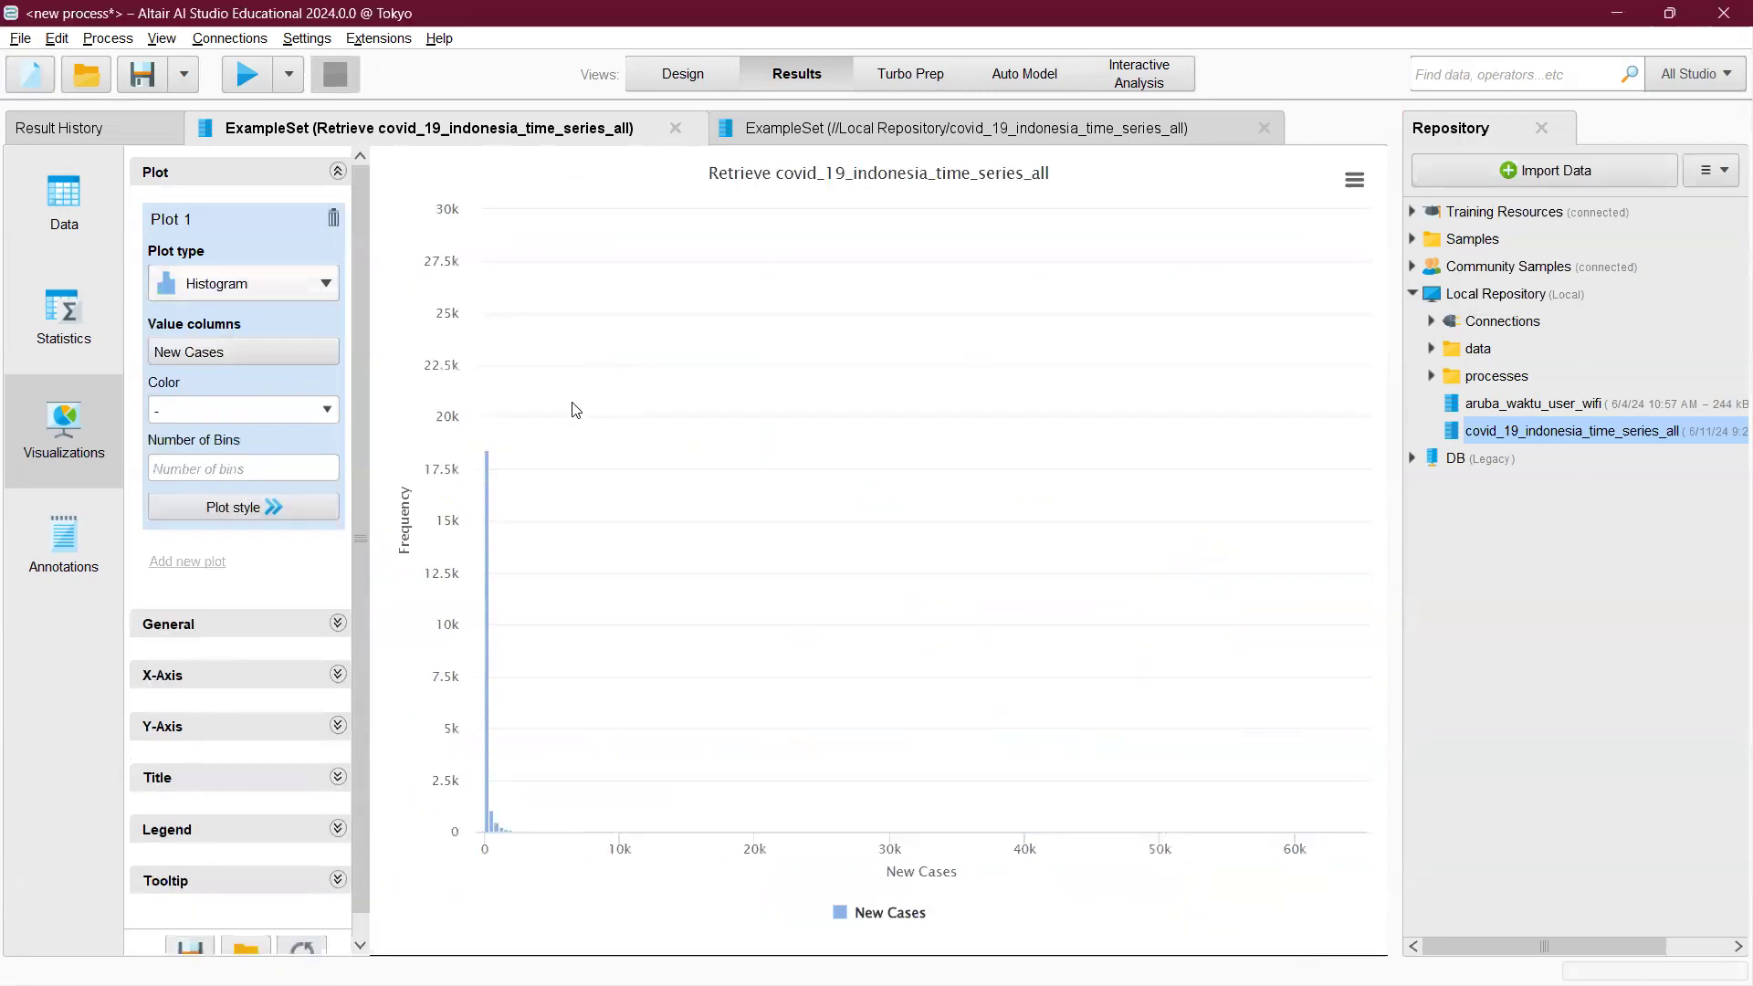
left_click(215, 285)
left_click(858, 460)
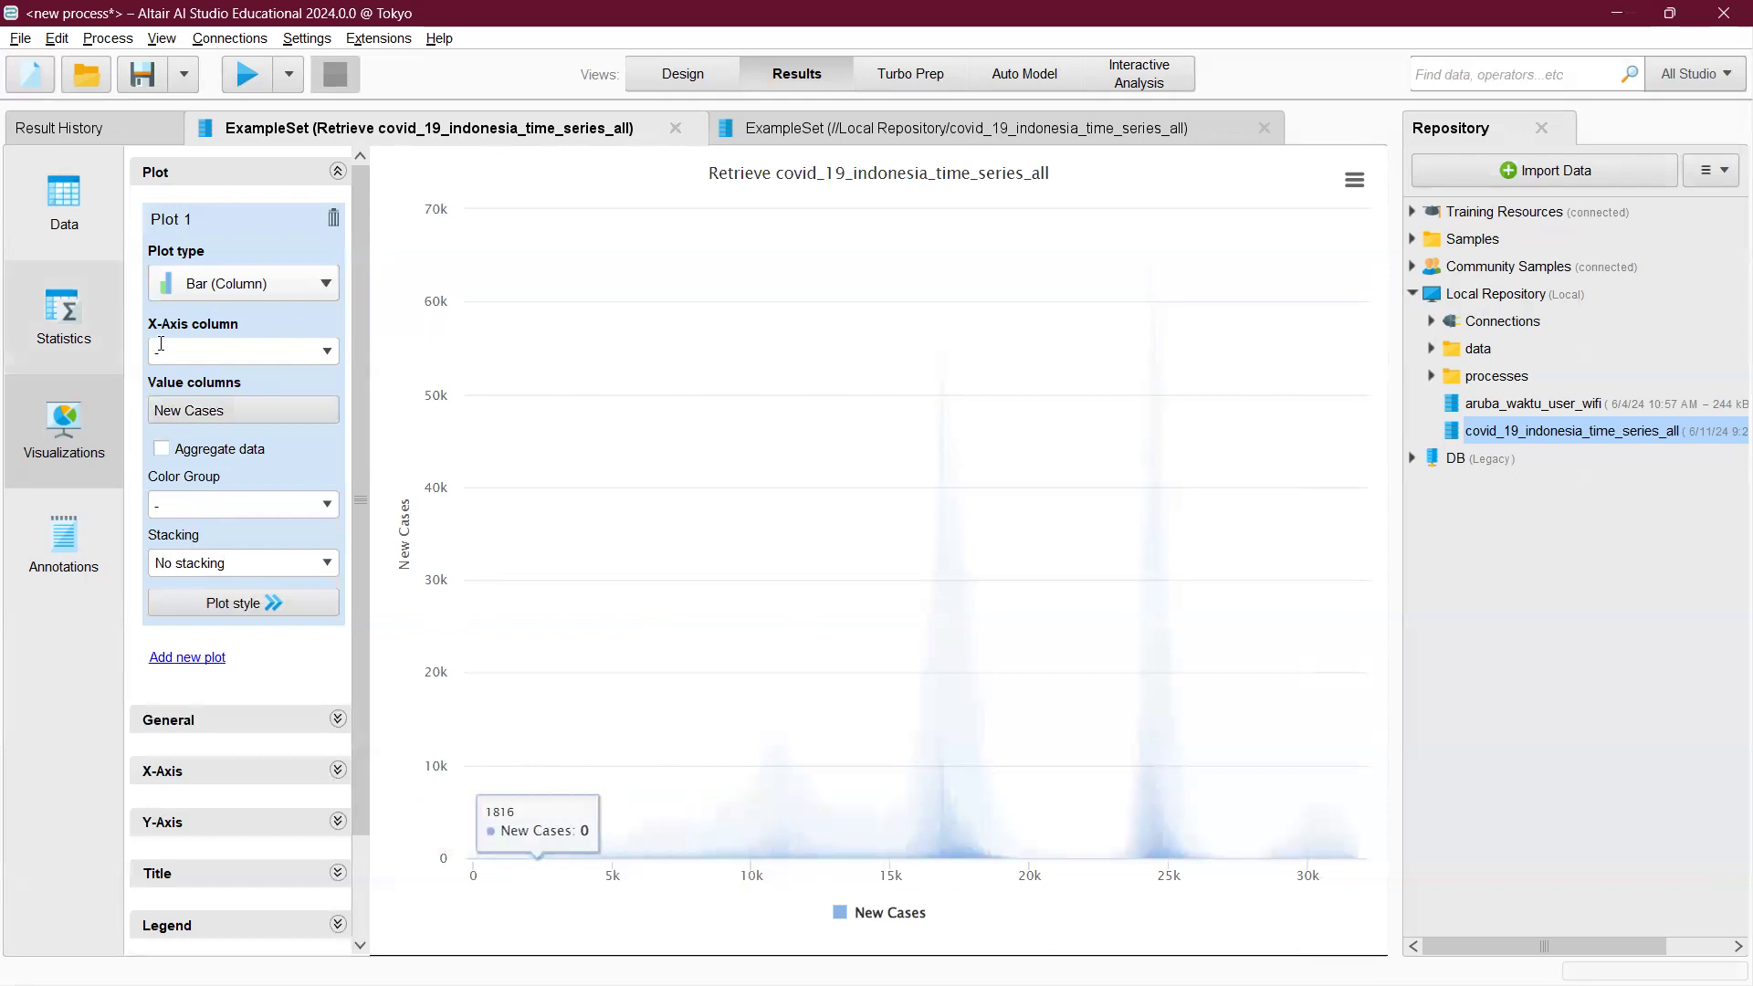
- Set the bar chart's X-axis column to Location
left_click(326, 351)
left_click_drag(376, 398, 376, 425)
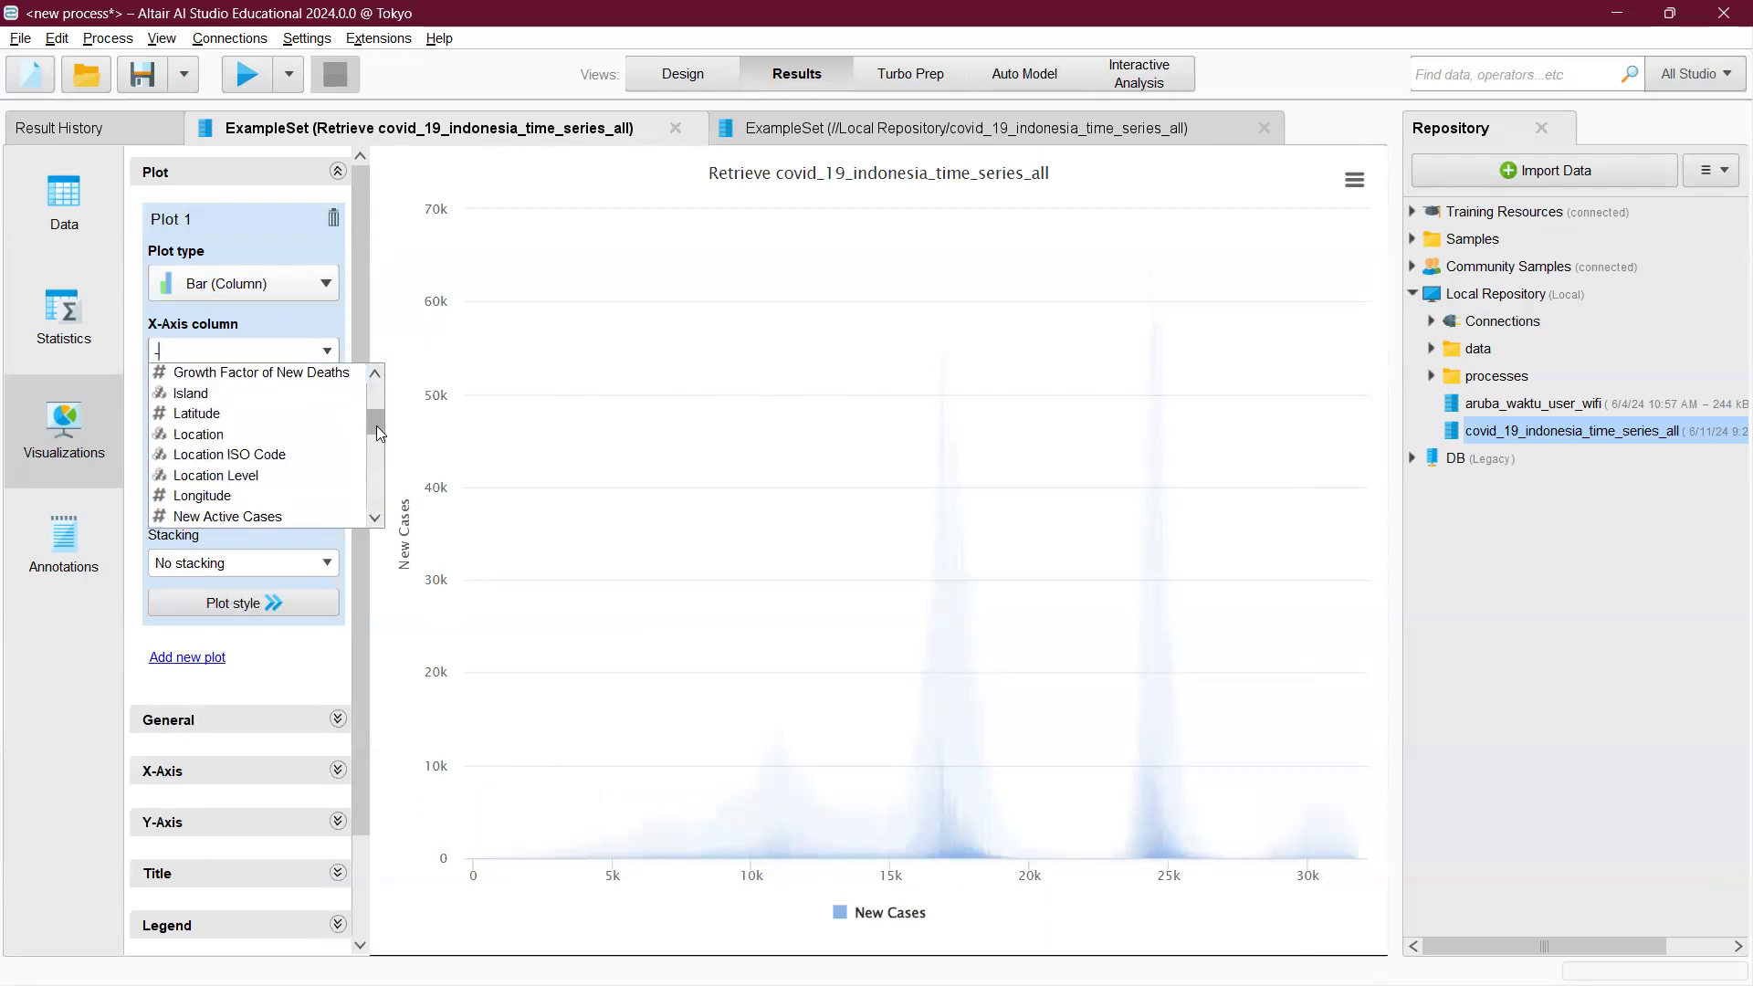
left_click(294, 435)
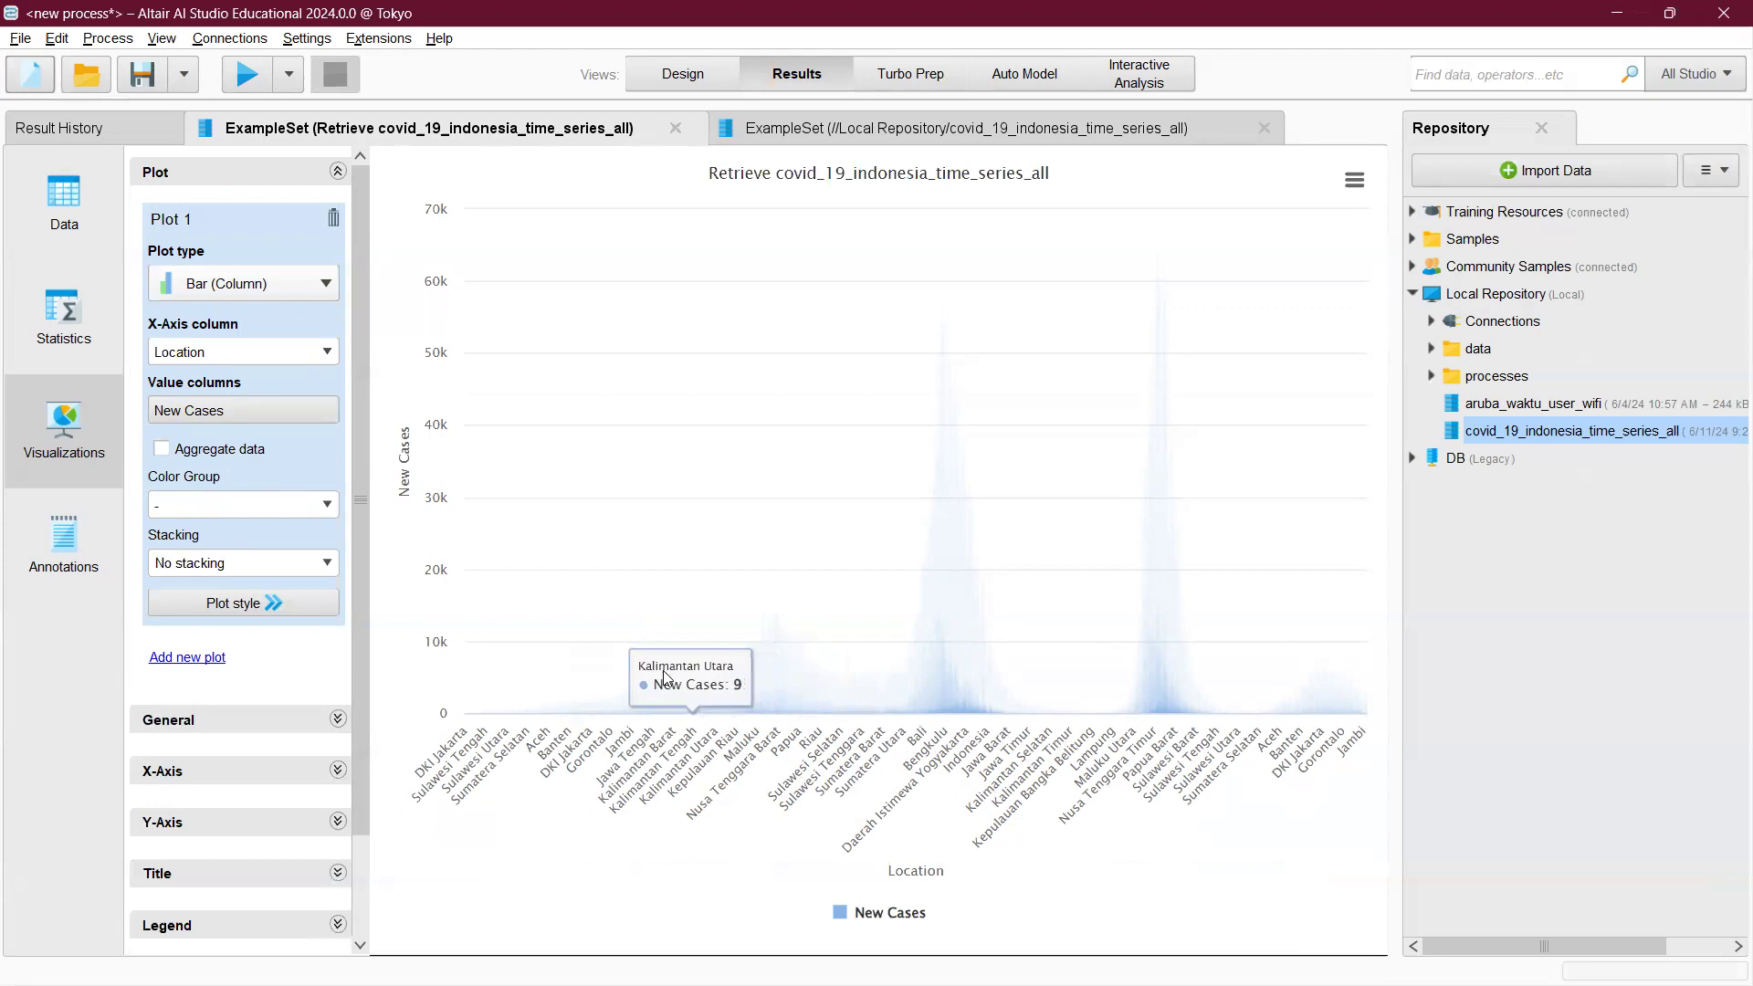
- Replace New Cases in the chart's value columns with Total Cases, Total Deaths and Total Recovered
left_click(287, 409)
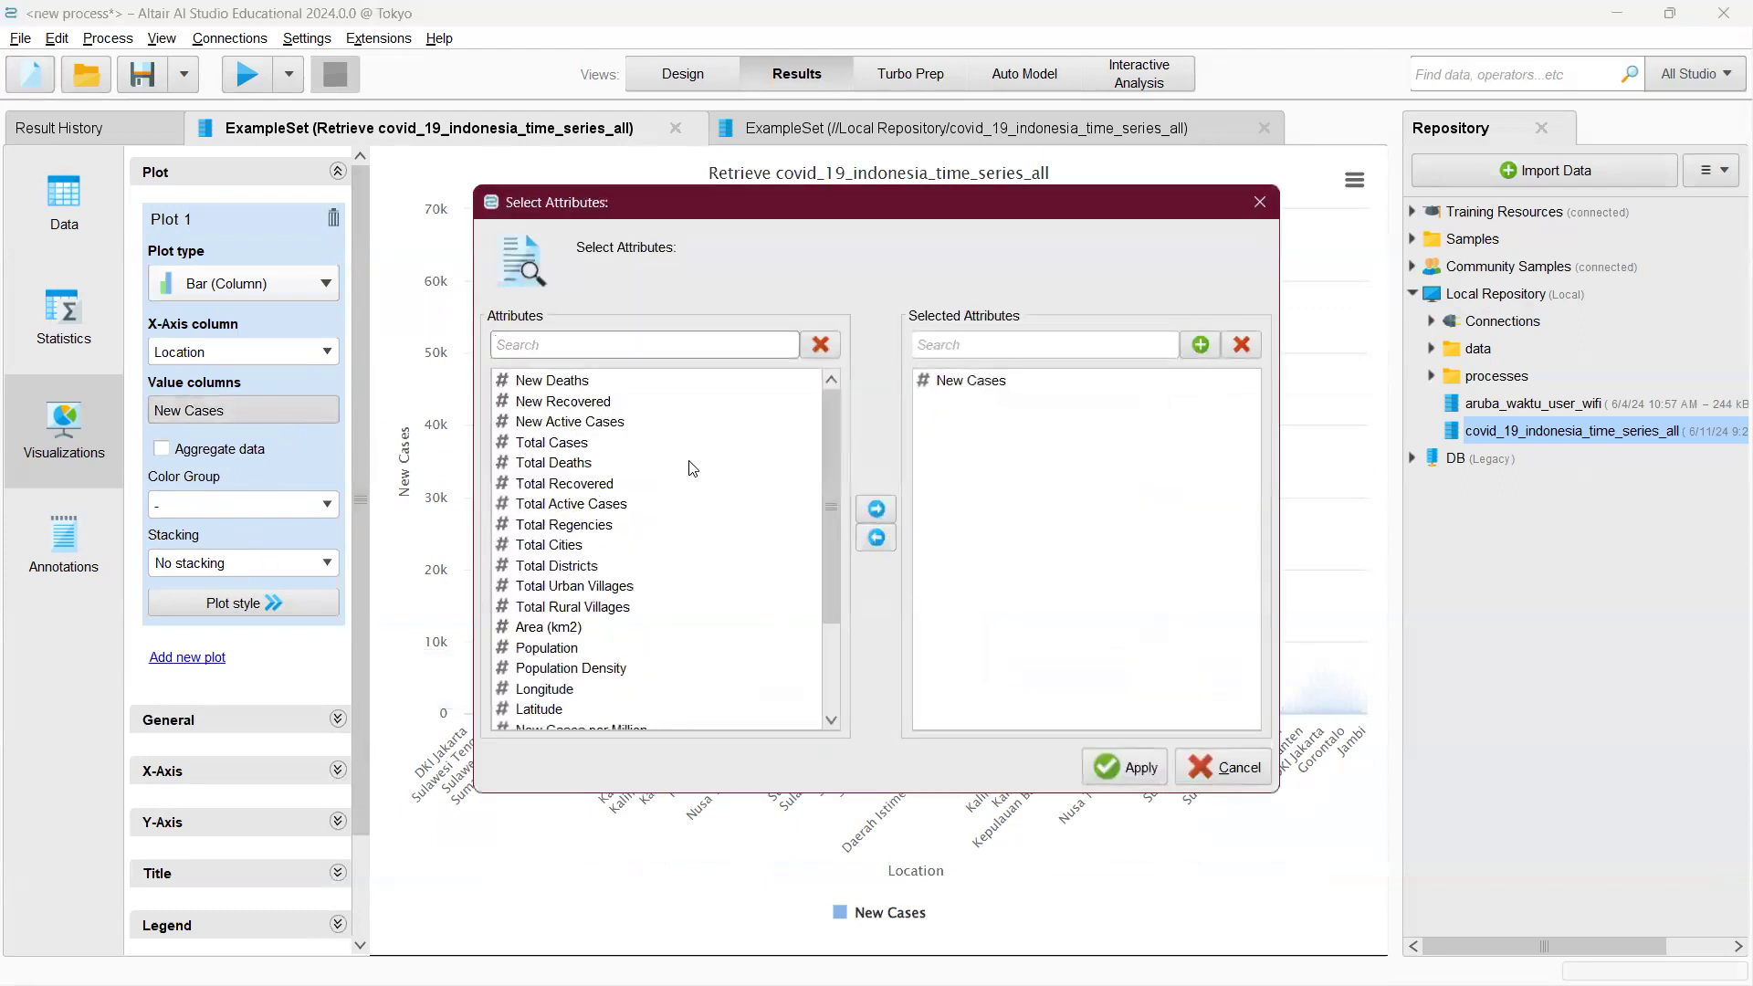
left_click(1010, 382)
scroll(673, 496, "down", 1)
scroll(664, 483, "up", 1)
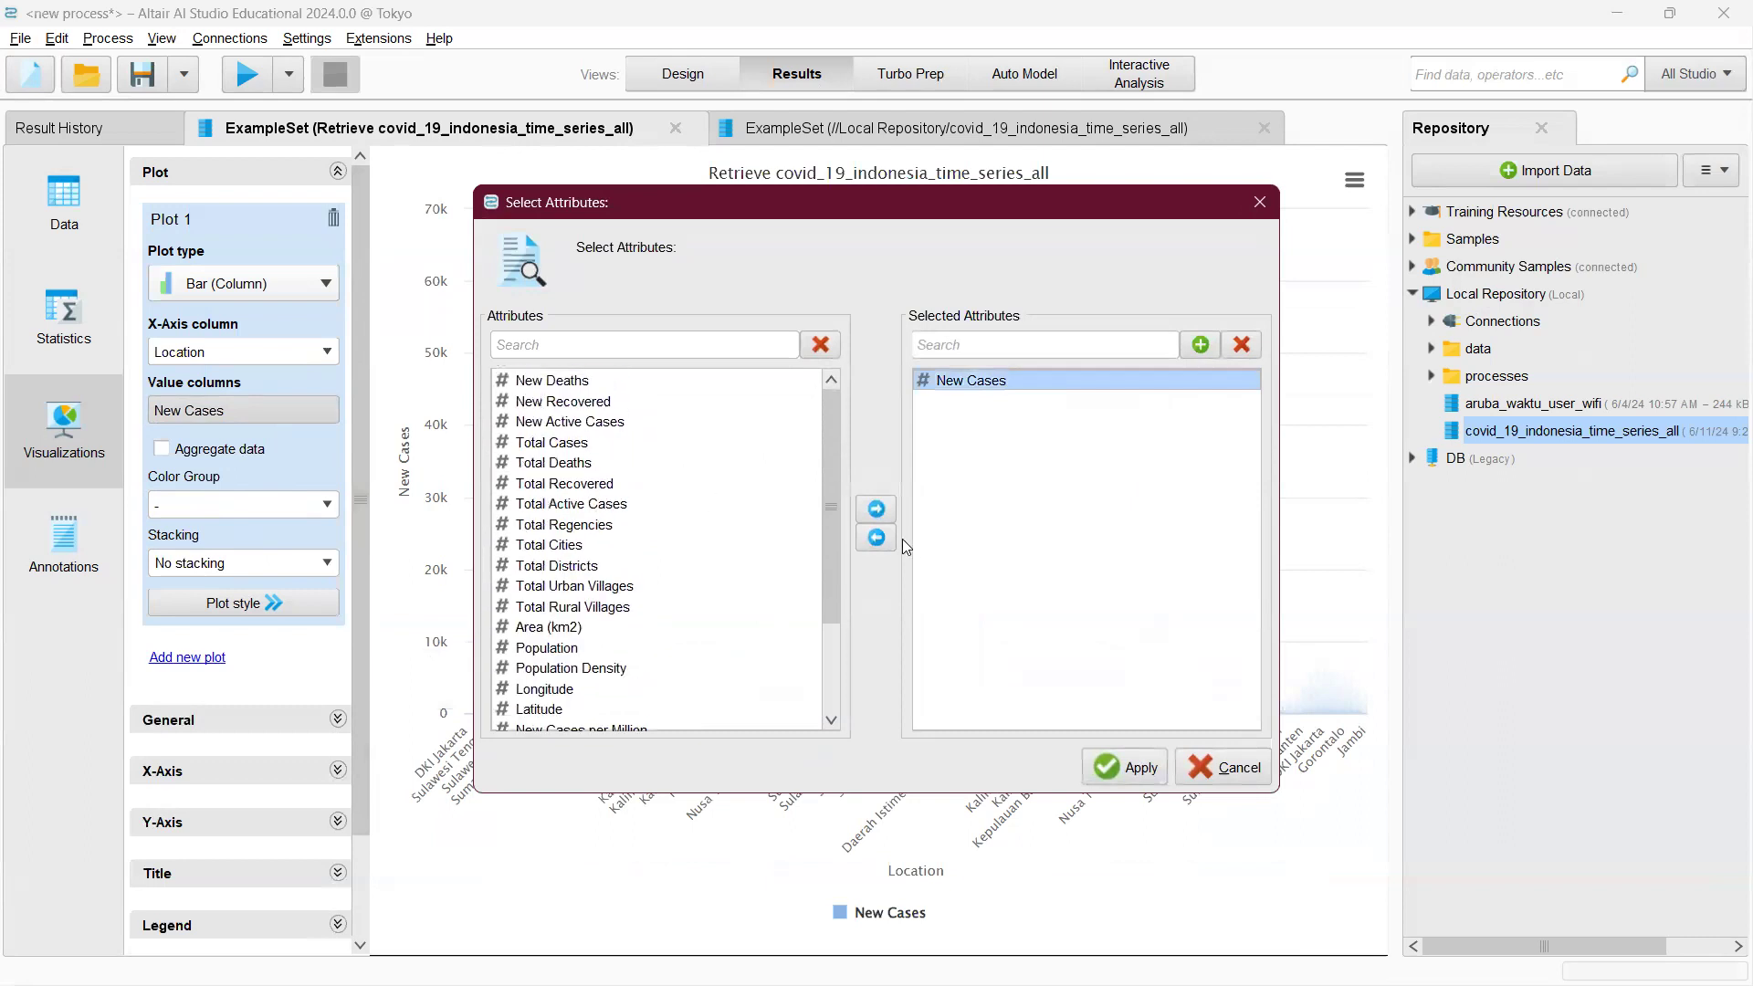
left_click(876, 537)
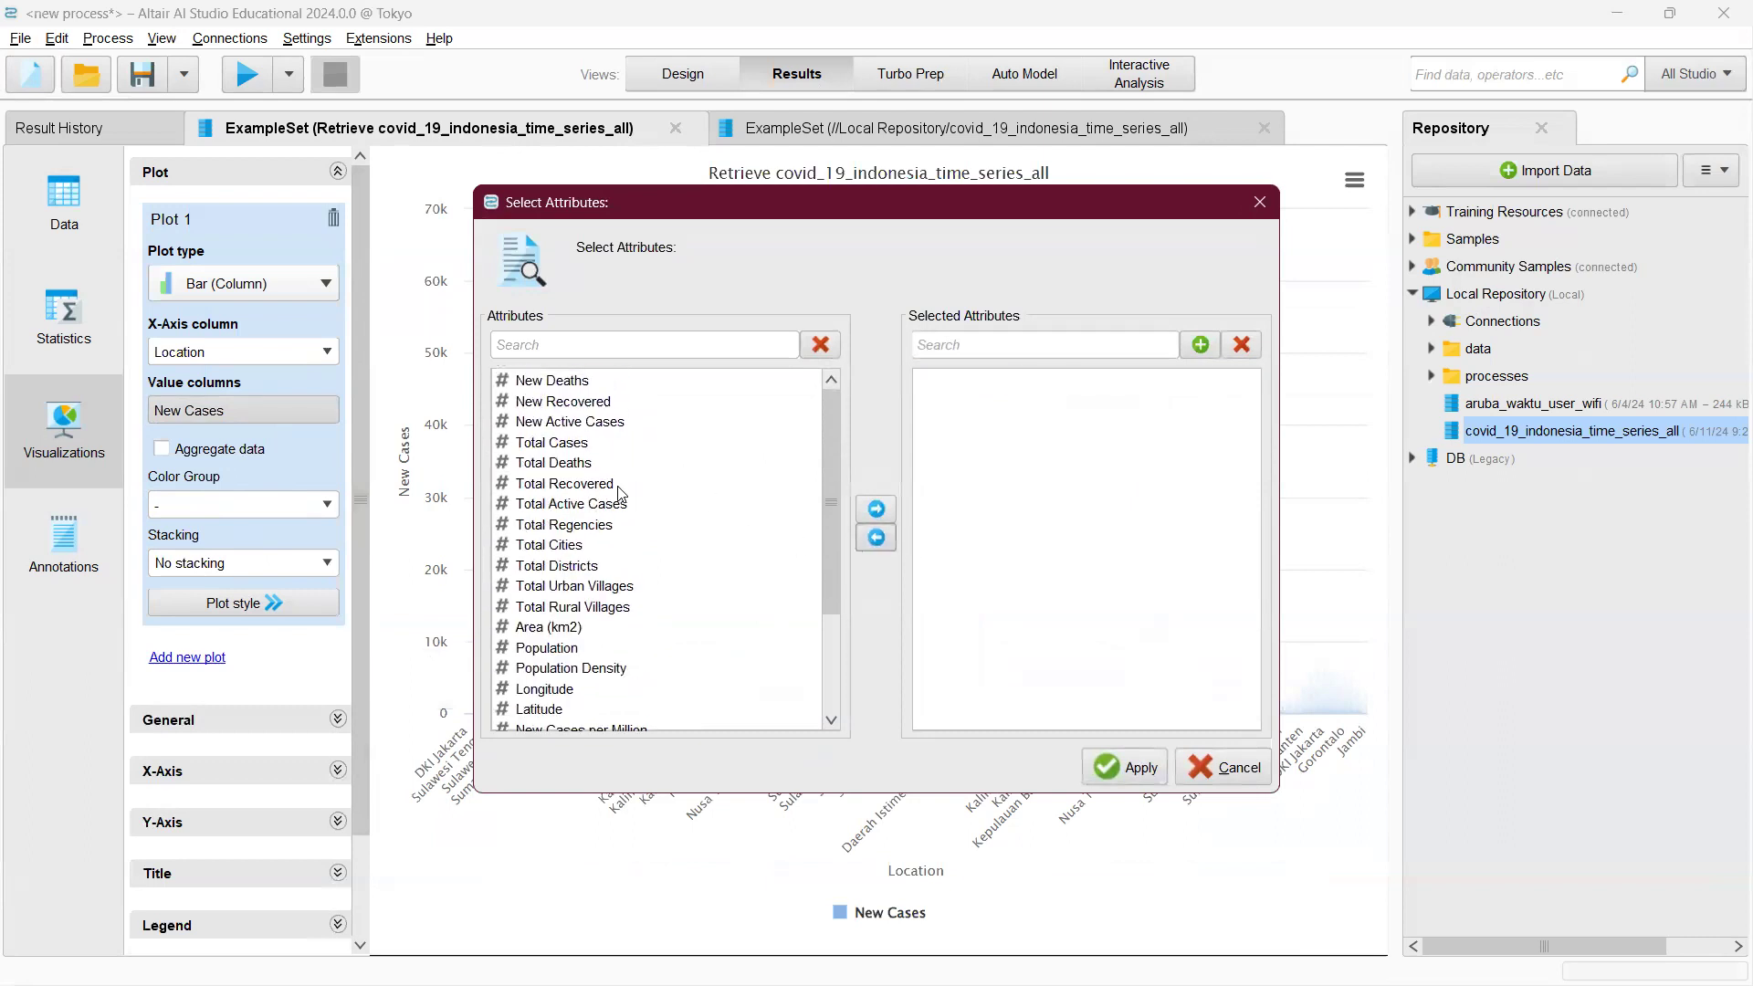
left_click(585, 466)
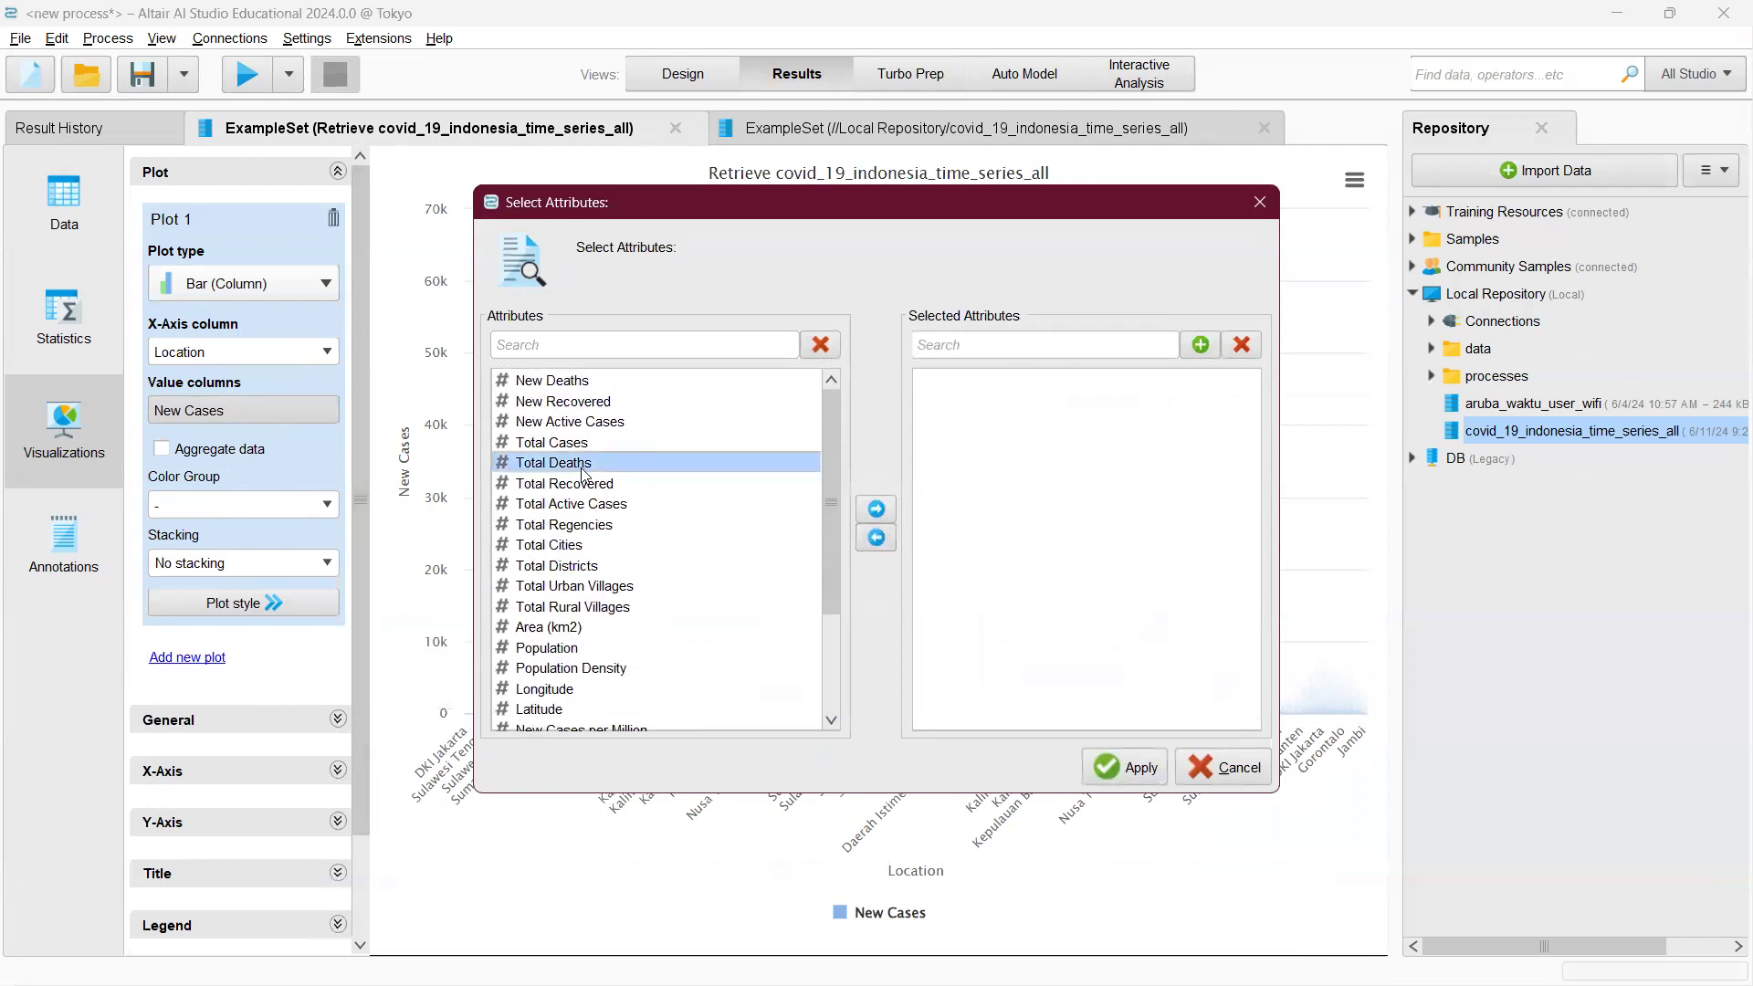
left_click(584, 485, "ctrl")
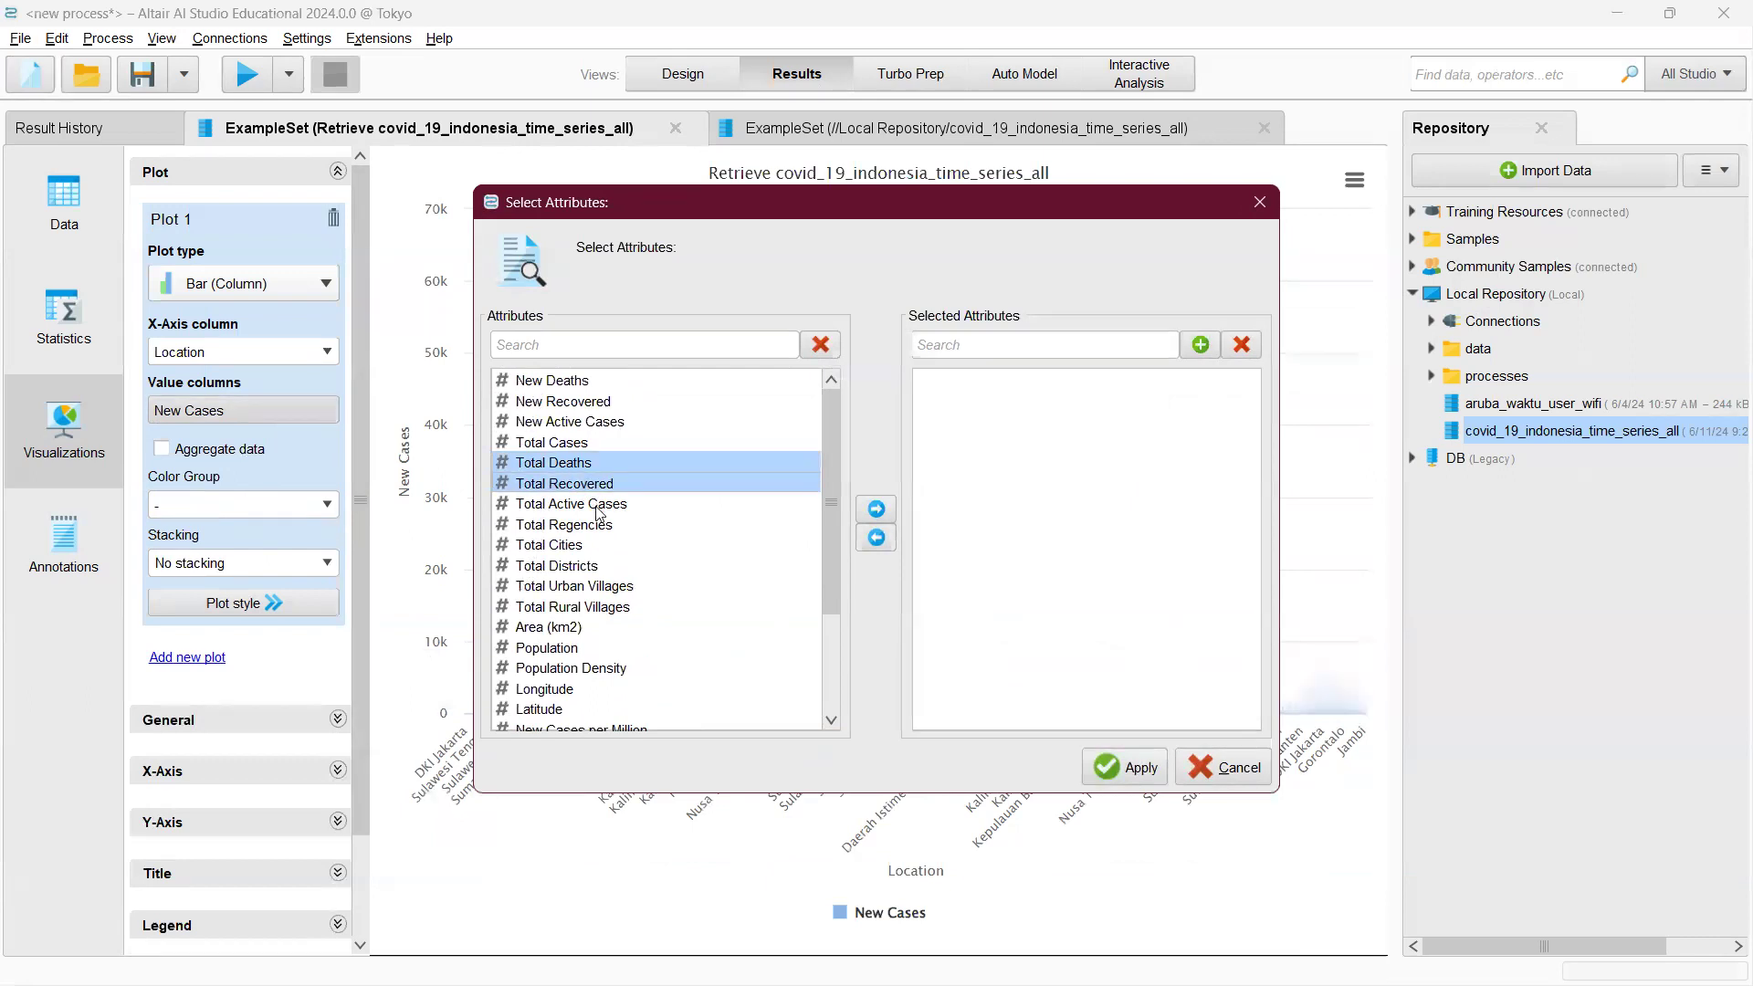
left_click(576, 445, "ctrl")
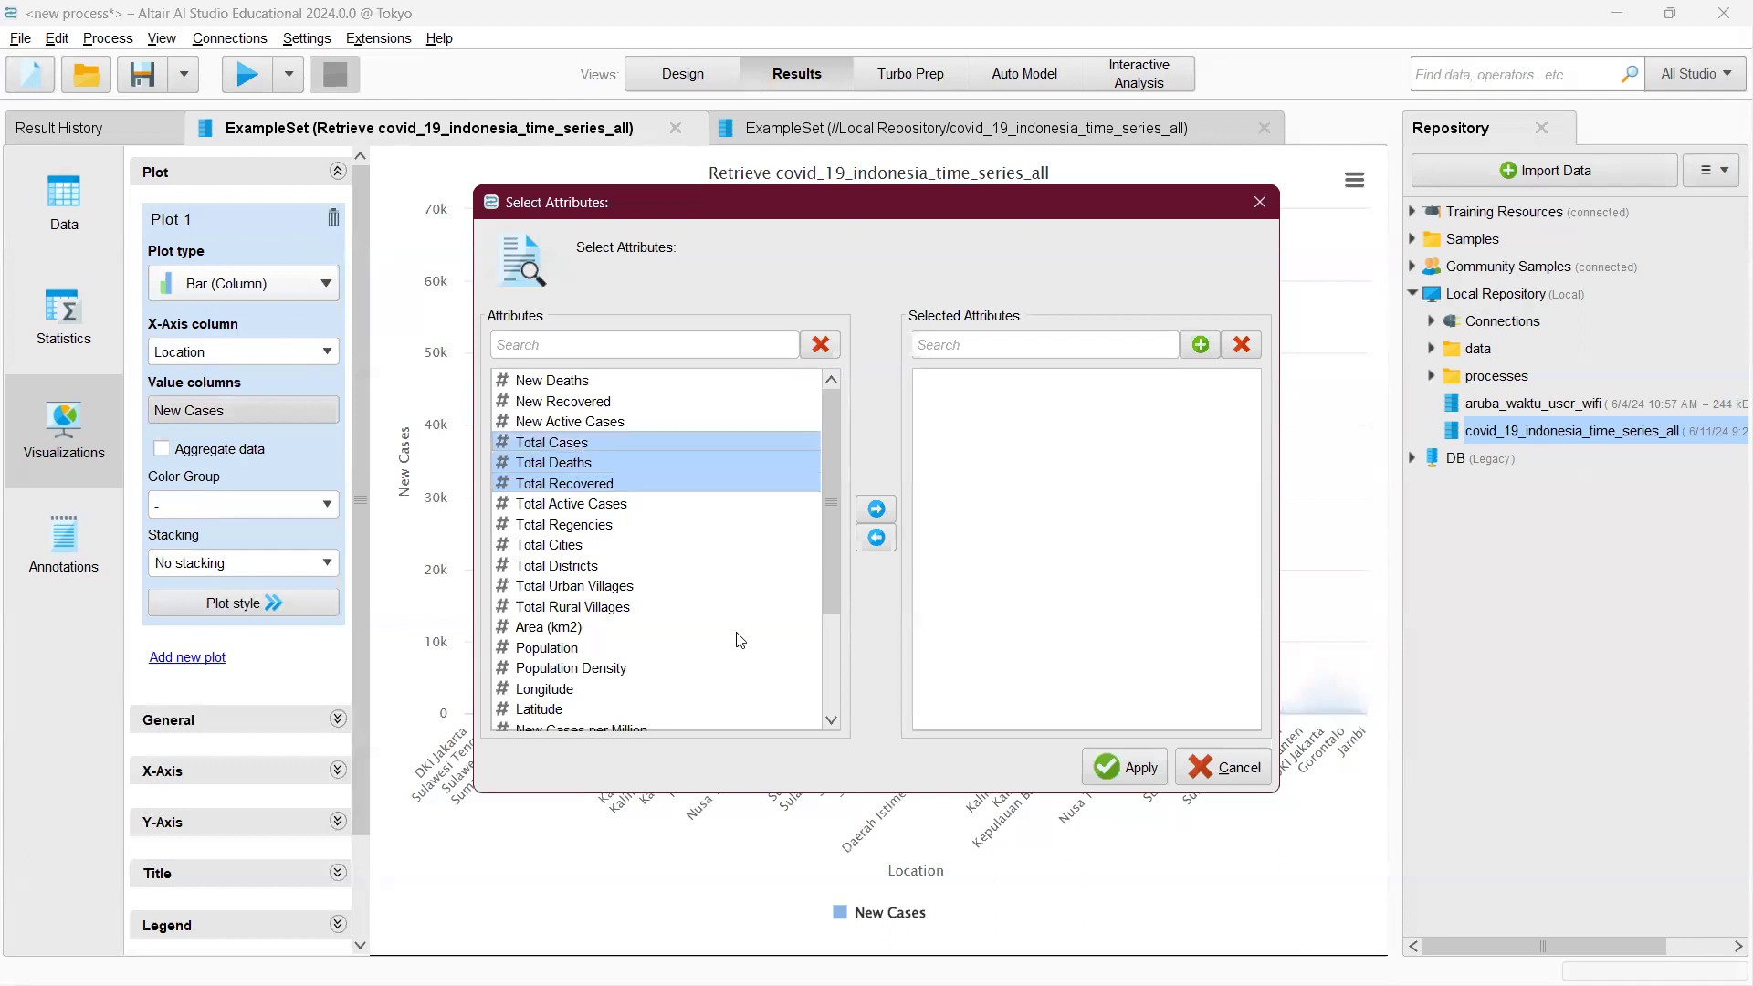
left_click(875, 507)
left_click(1138, 767)
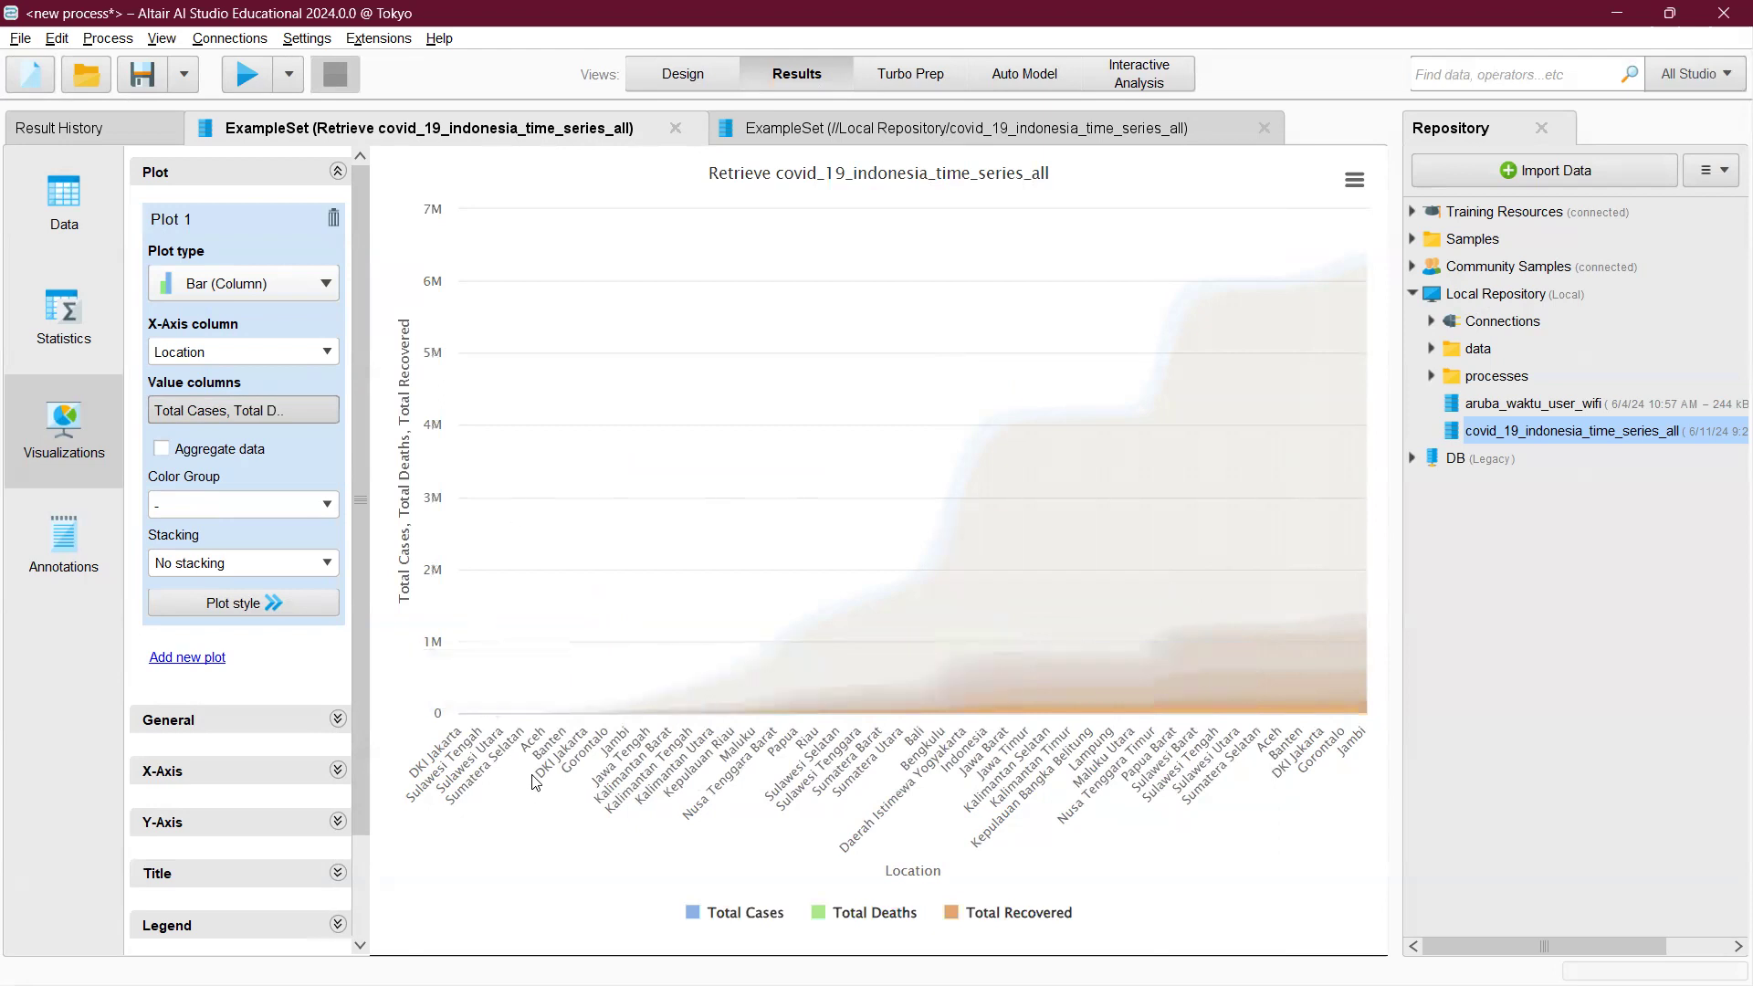
- Aggregate the charted data by Location with the Median function and inspect the bars of individual locations
left_click(223, 451)
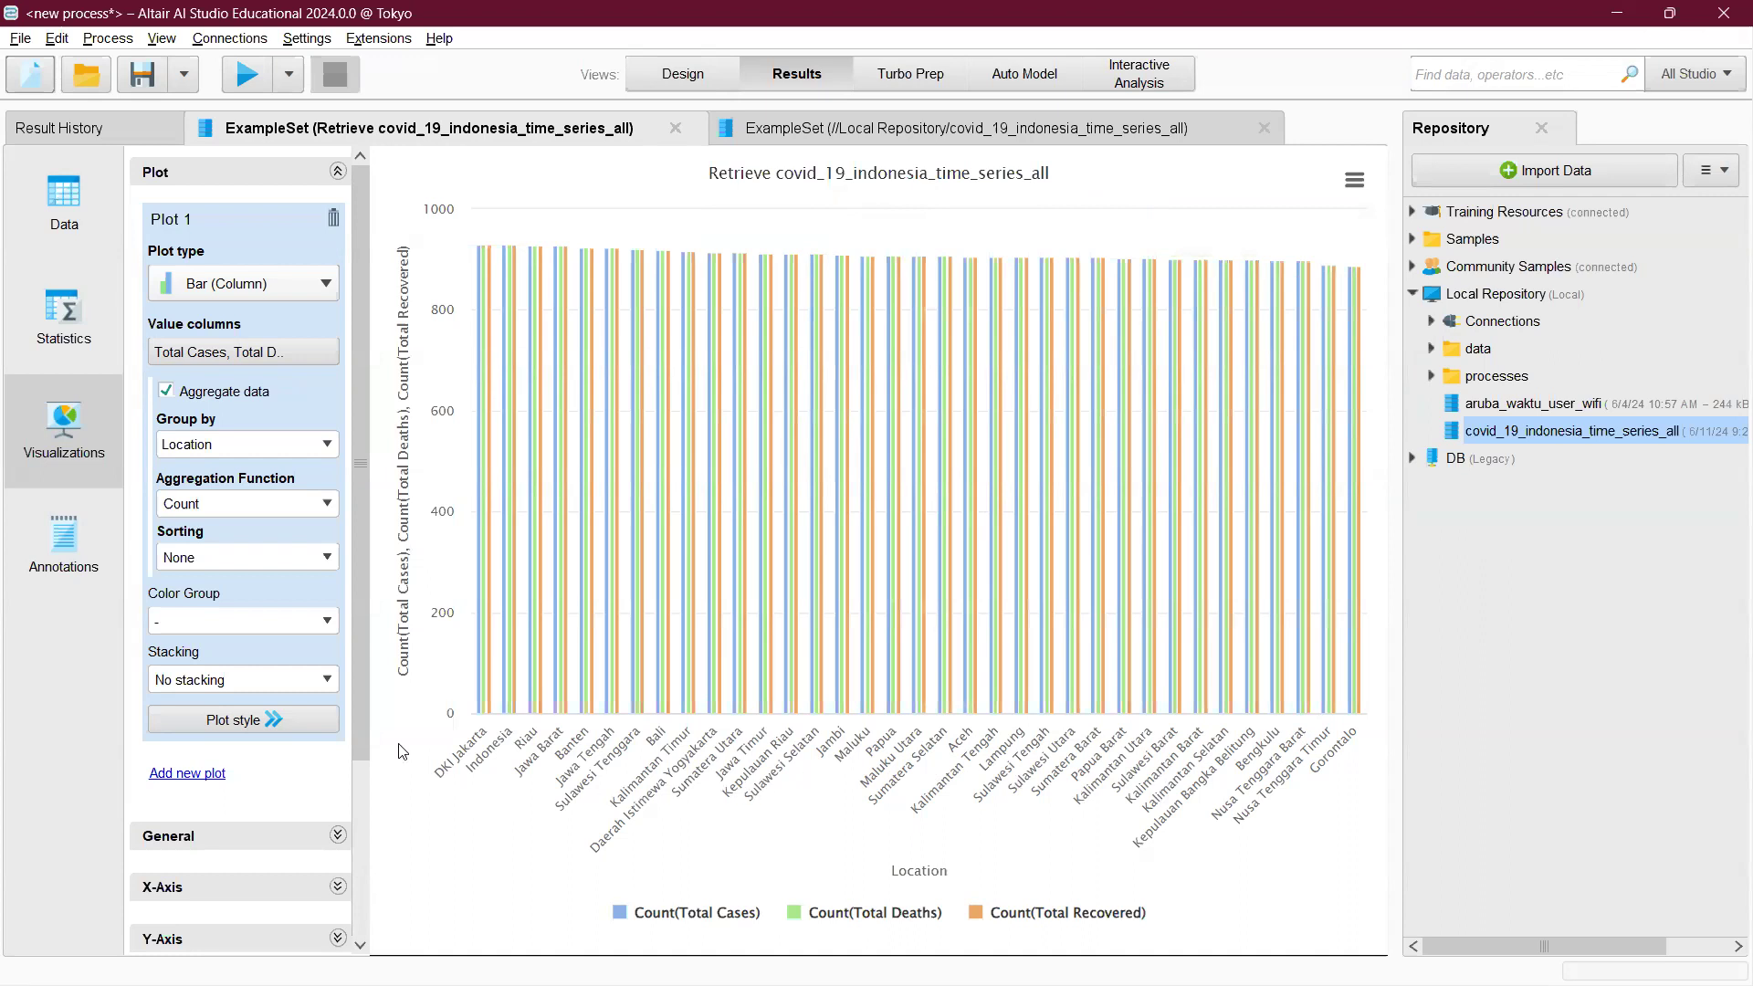
left_click(327, 505)
mouse_move(327, 569)
left_mouse_down()
mouse_move(331, 546)
mouse_move(332, 570)
left_mouse_up()
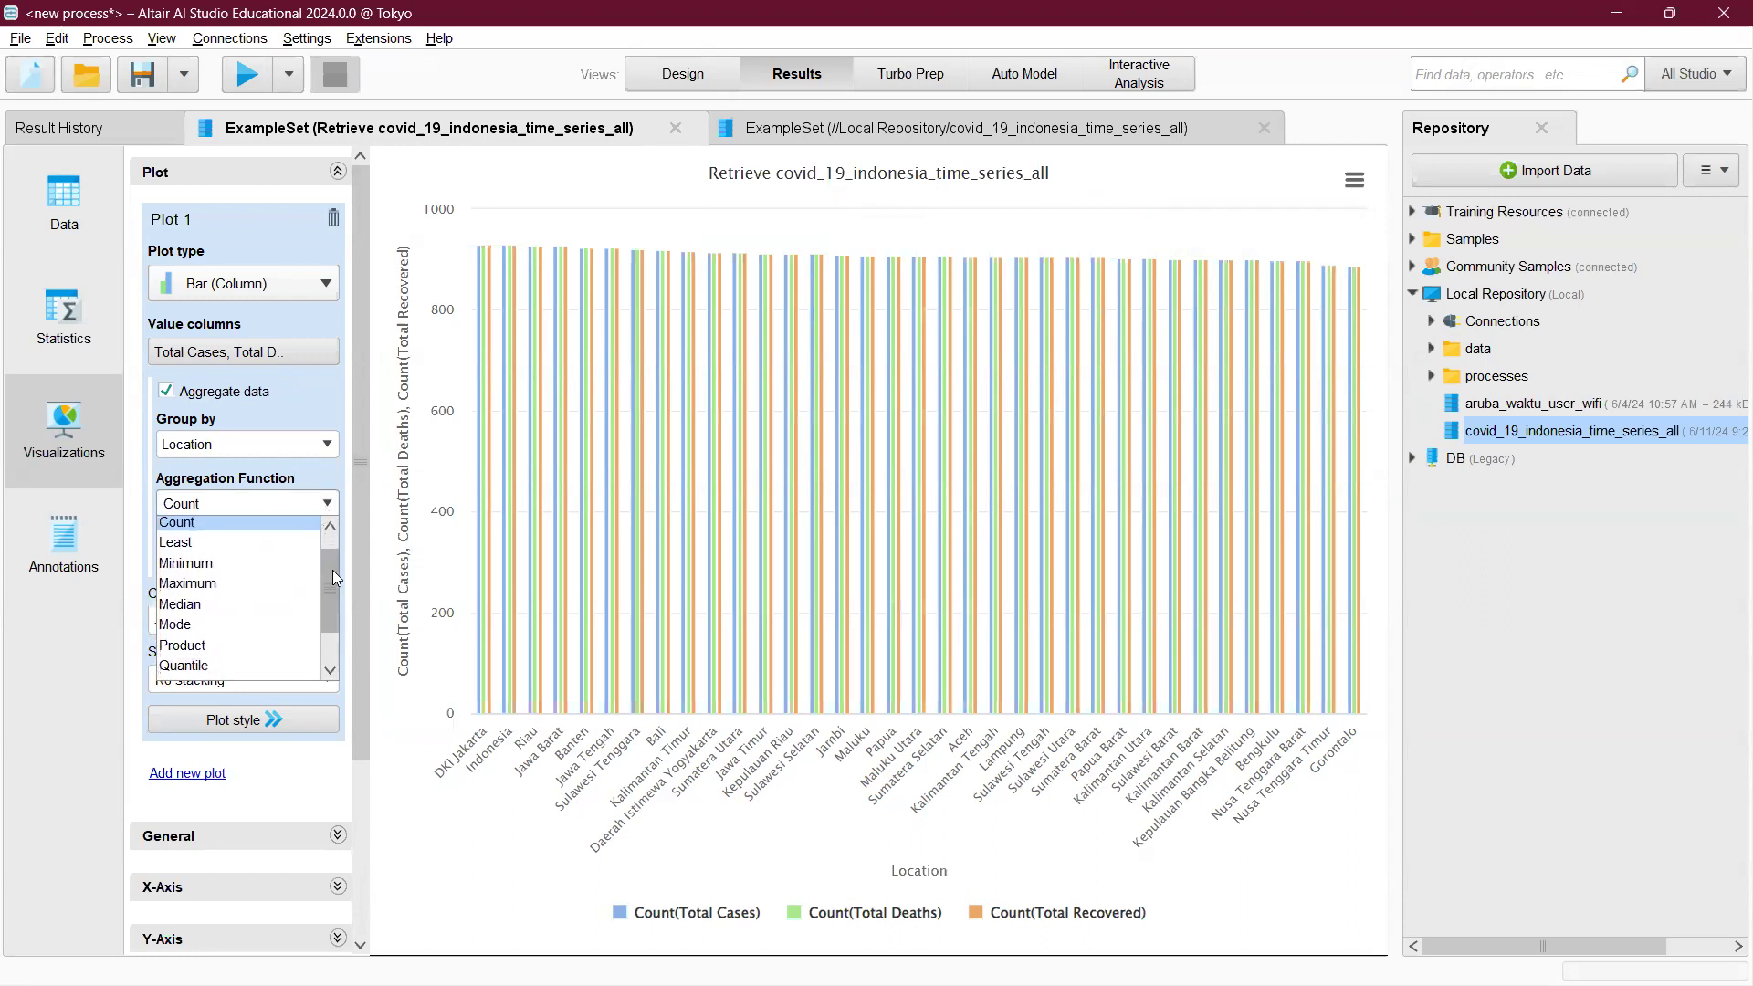
left_click(226, 606)
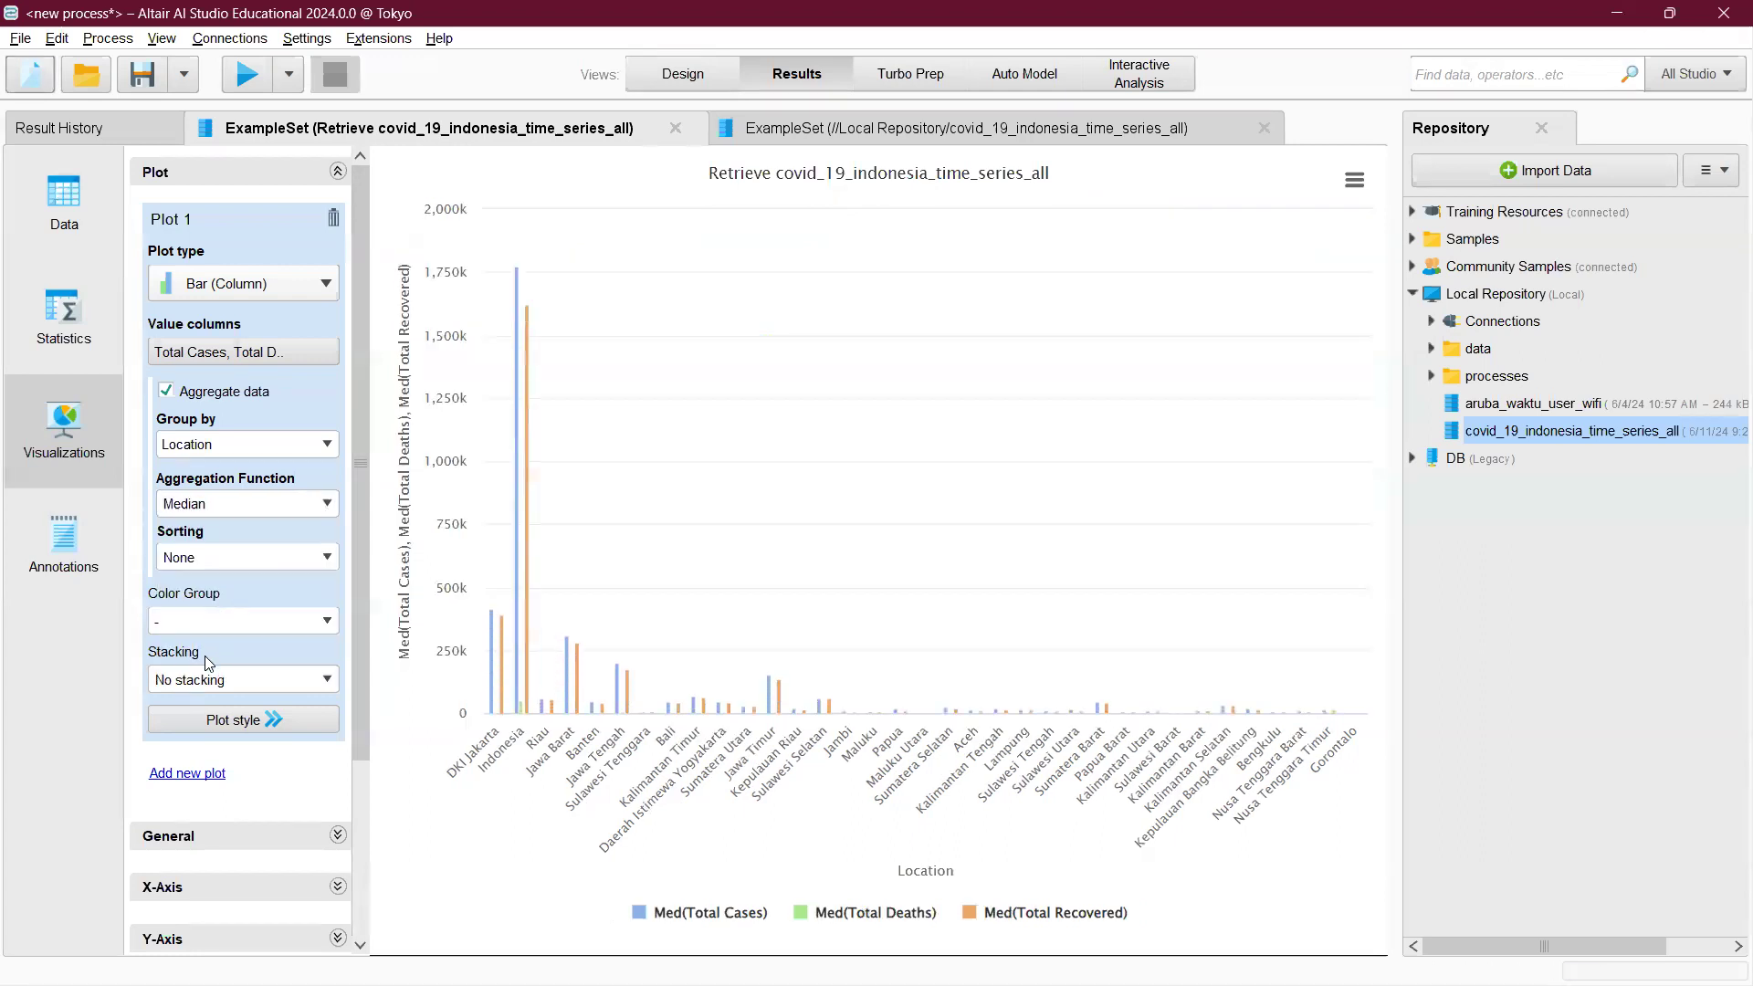
mouse_move(518, 658)
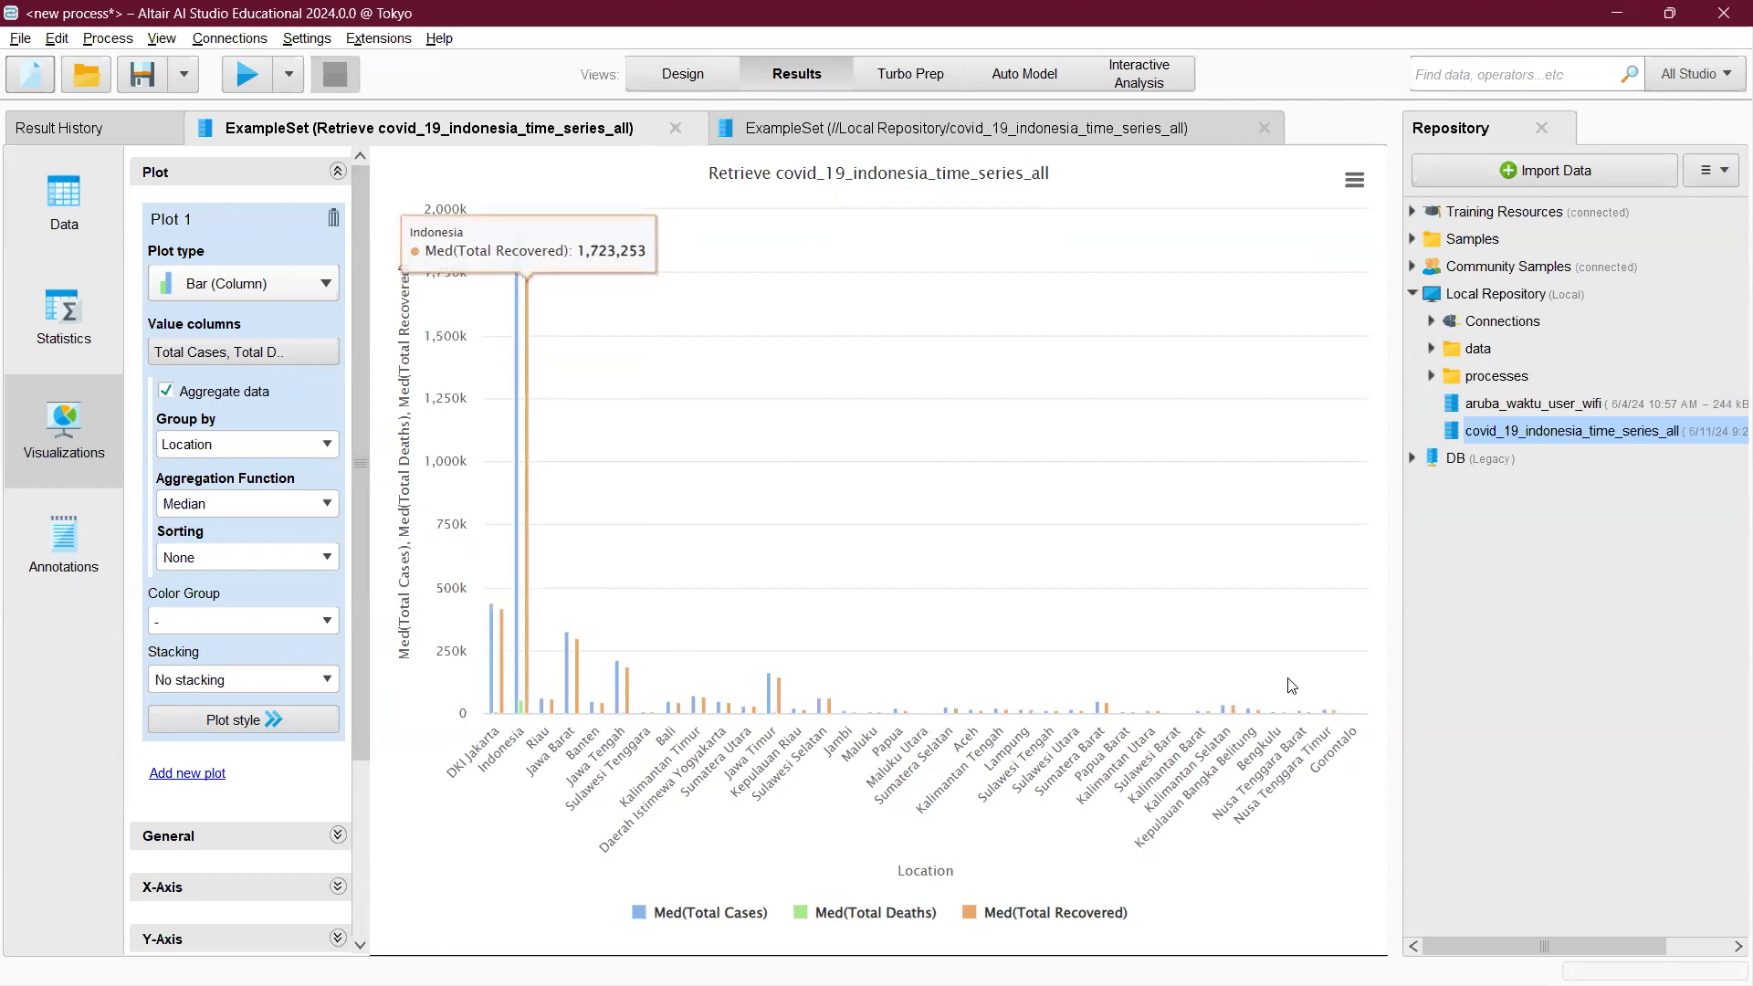
mouse_move(1278, 721)
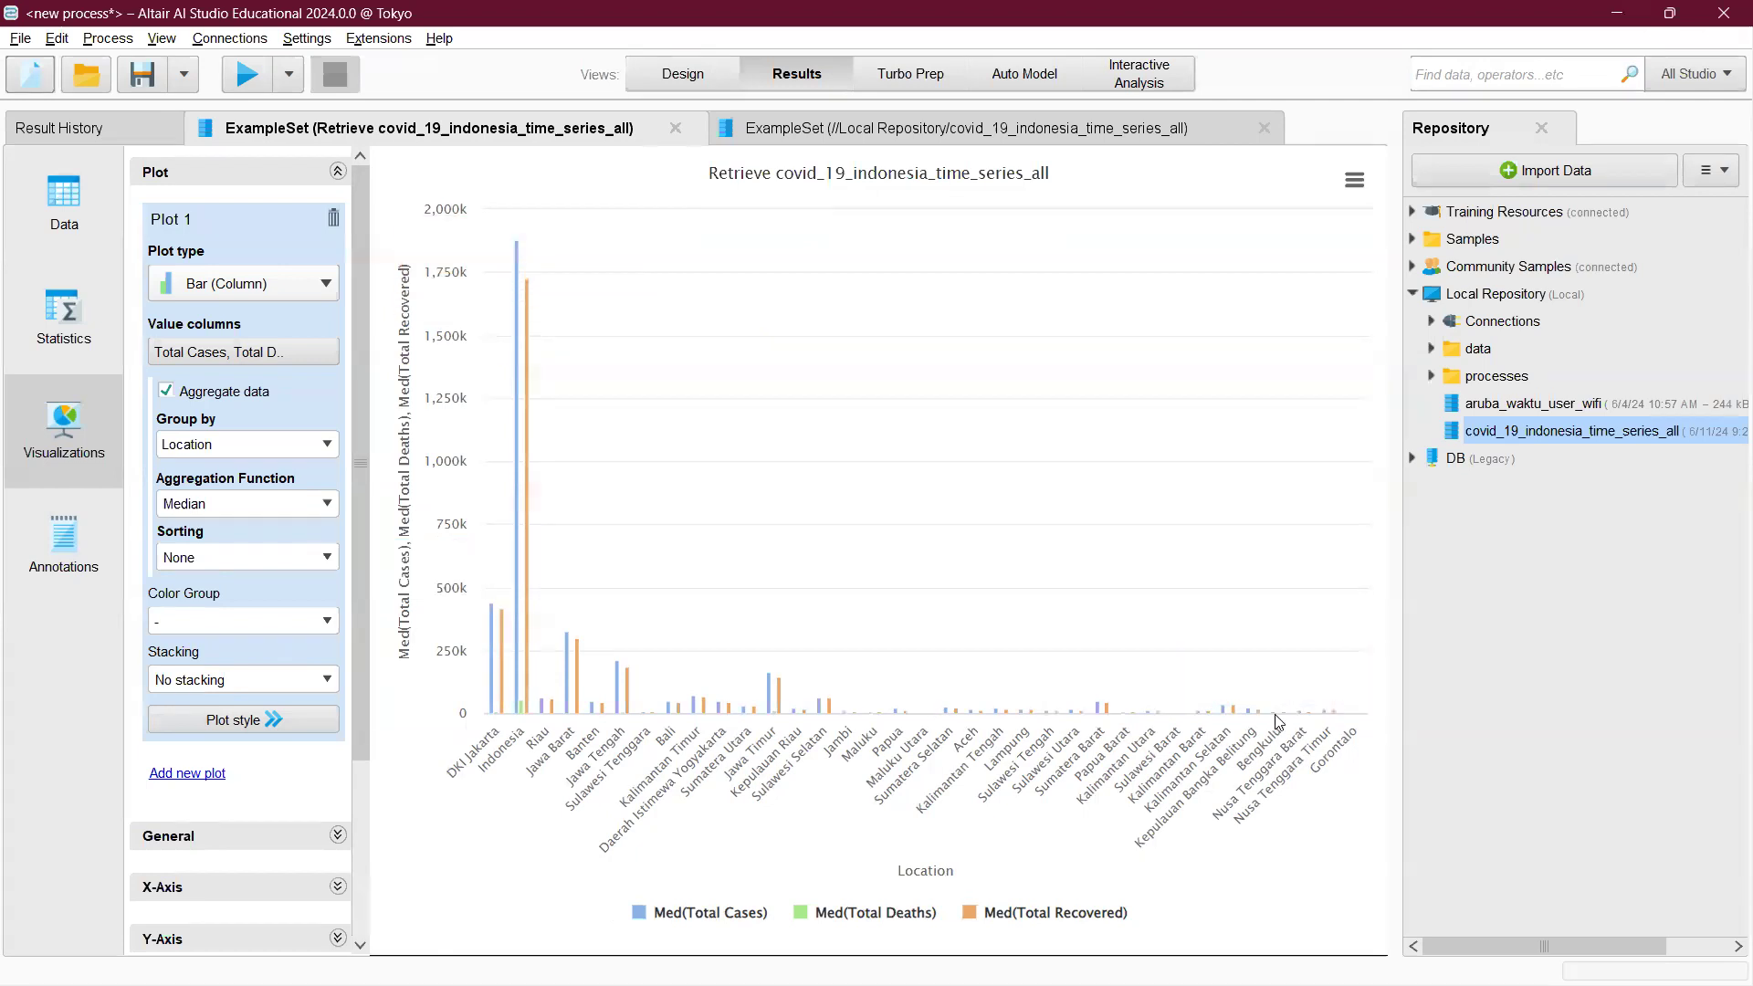
mouse_move(1179, 726)
mouse_move(929, 724)
- Switch the chart's aggregation function to Mode and inspect the Total Recovered bar for Kepulauan Riau
left_click(327, 504)
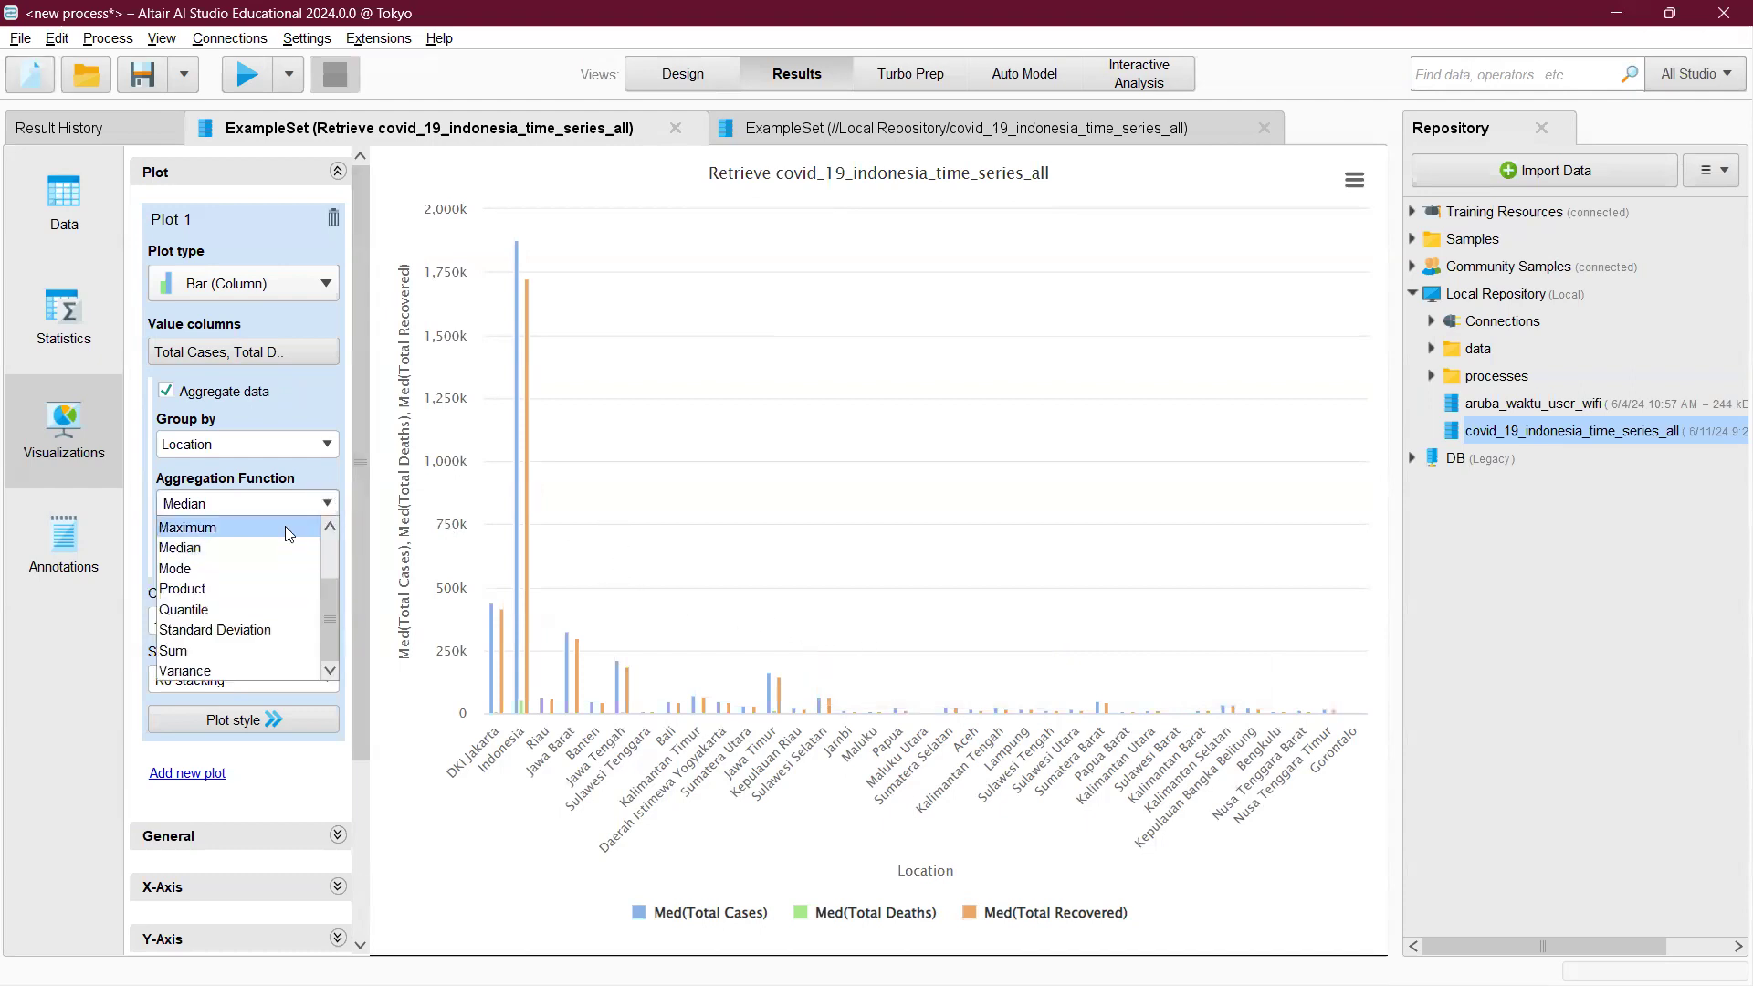
left_click(247, 572)
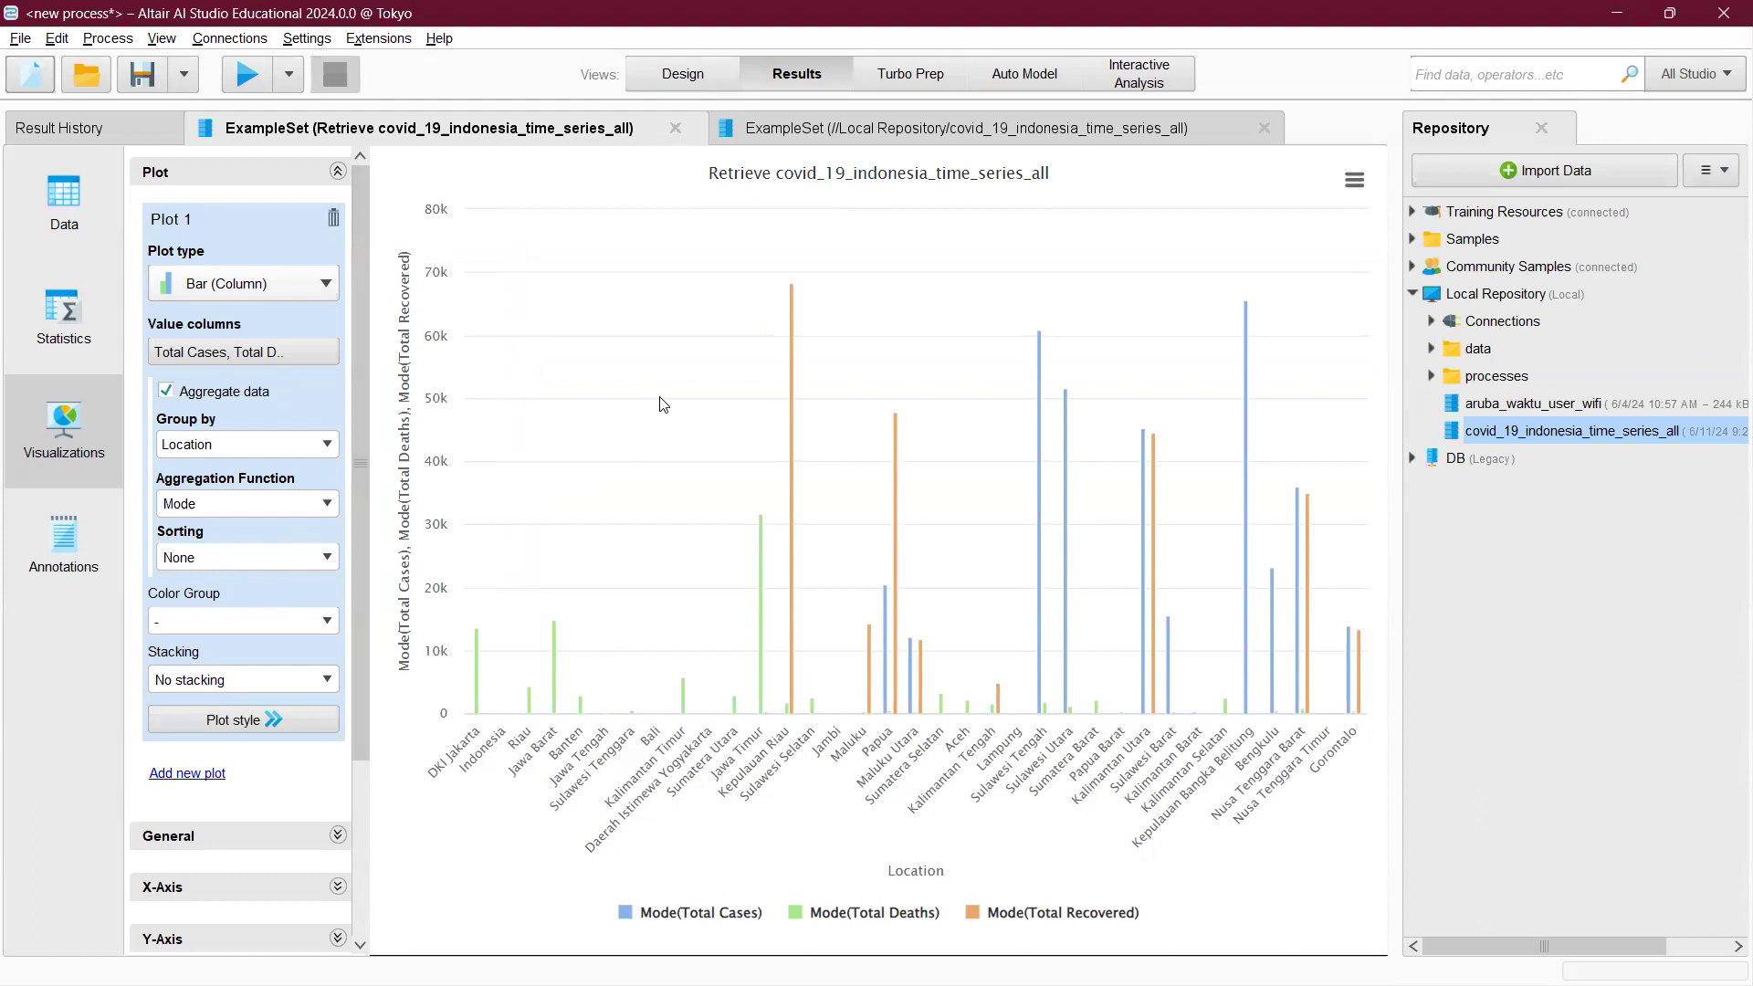
mouse_move(800, 324)
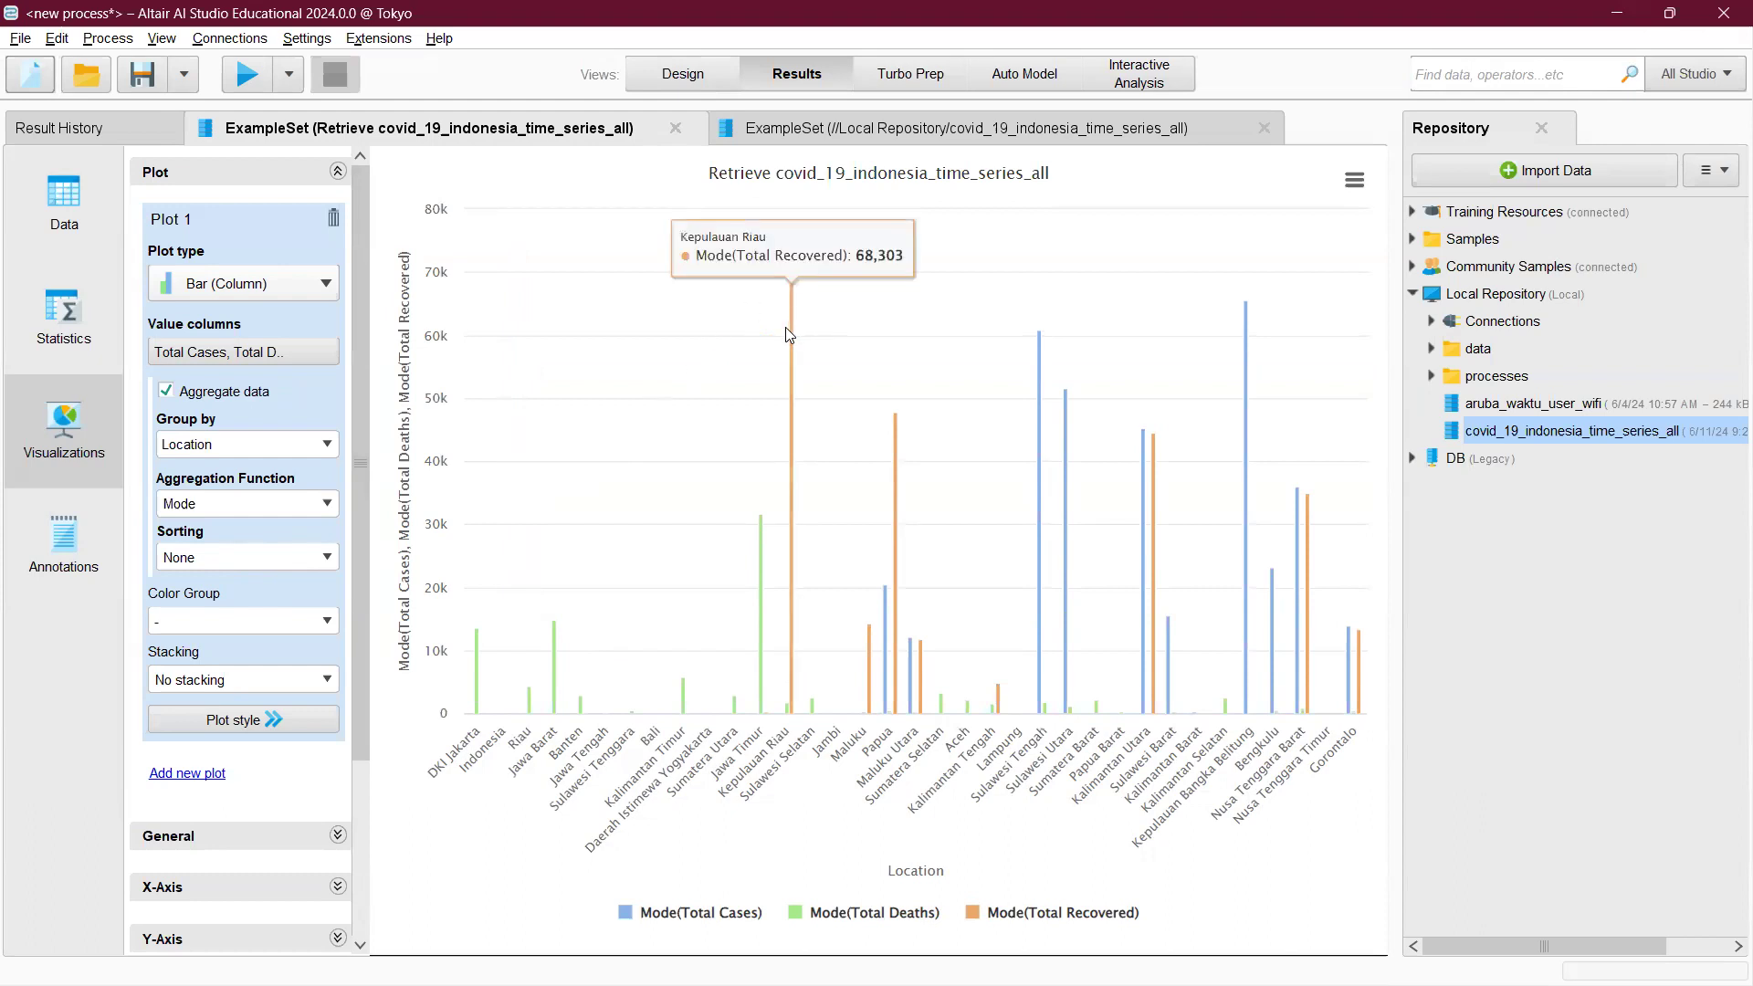
- Switch the chart's aggregation function to Average and inspect the bar for DKI Jakarta
mouse_move(1251, 395)
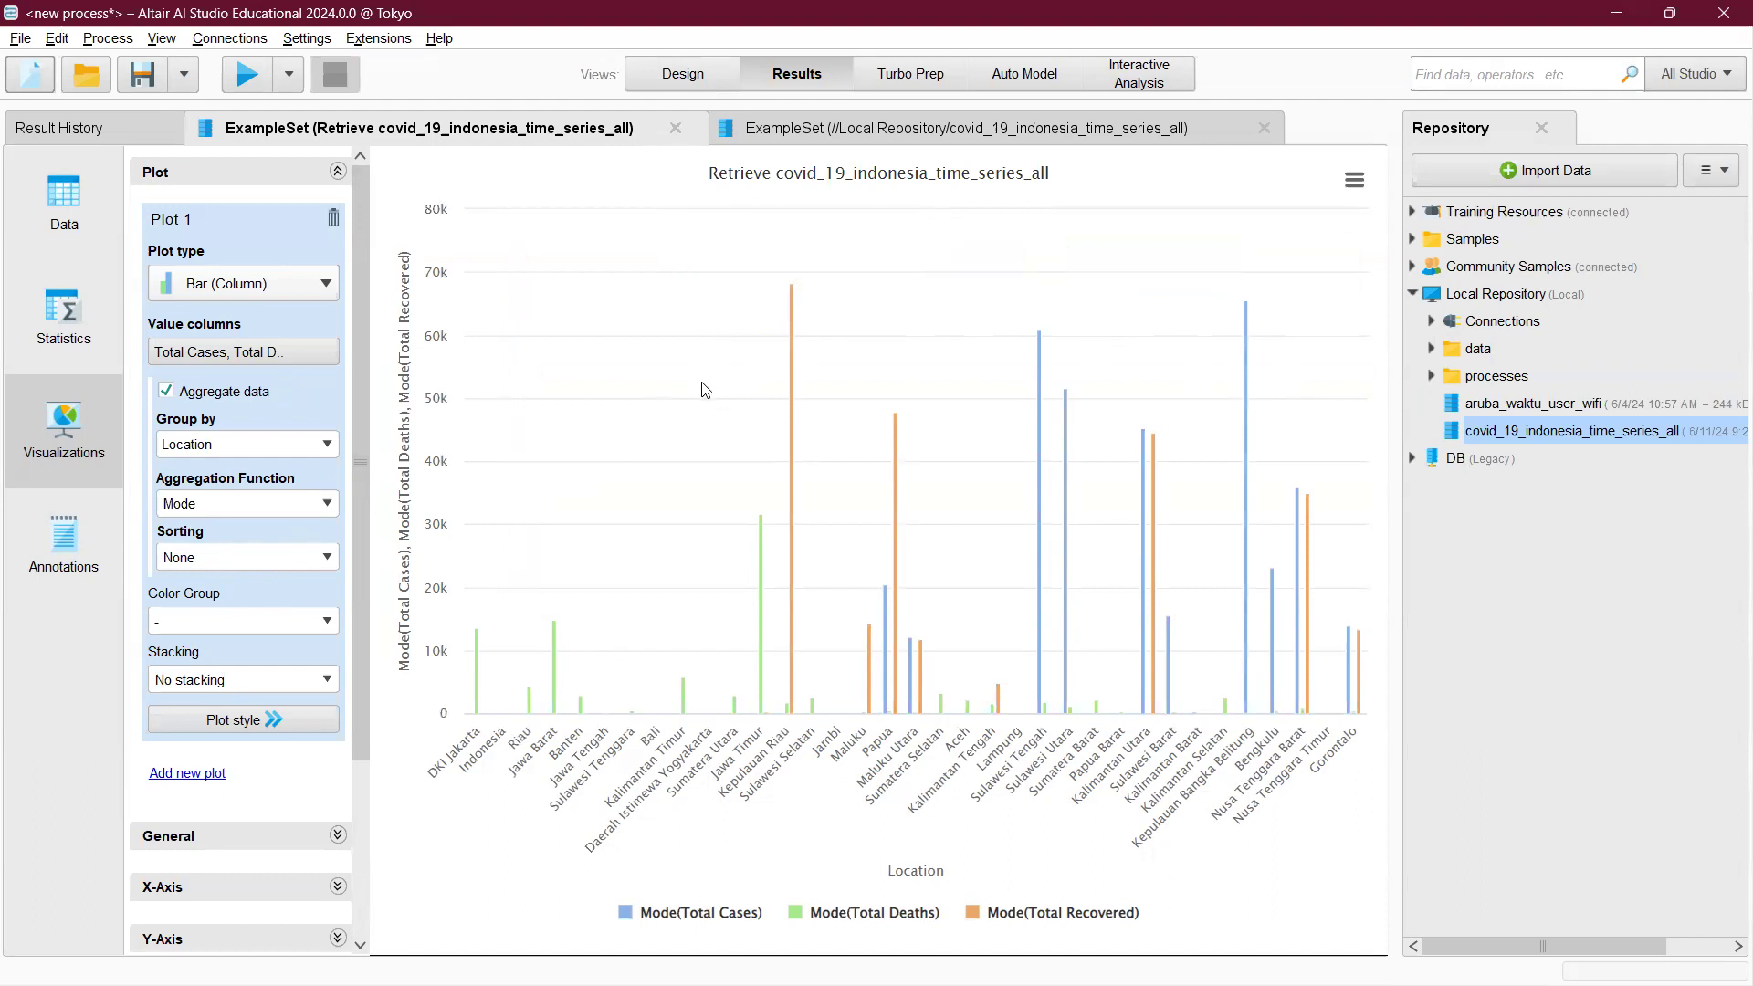
mouse_move(803, 359)
left_click(327, 504)
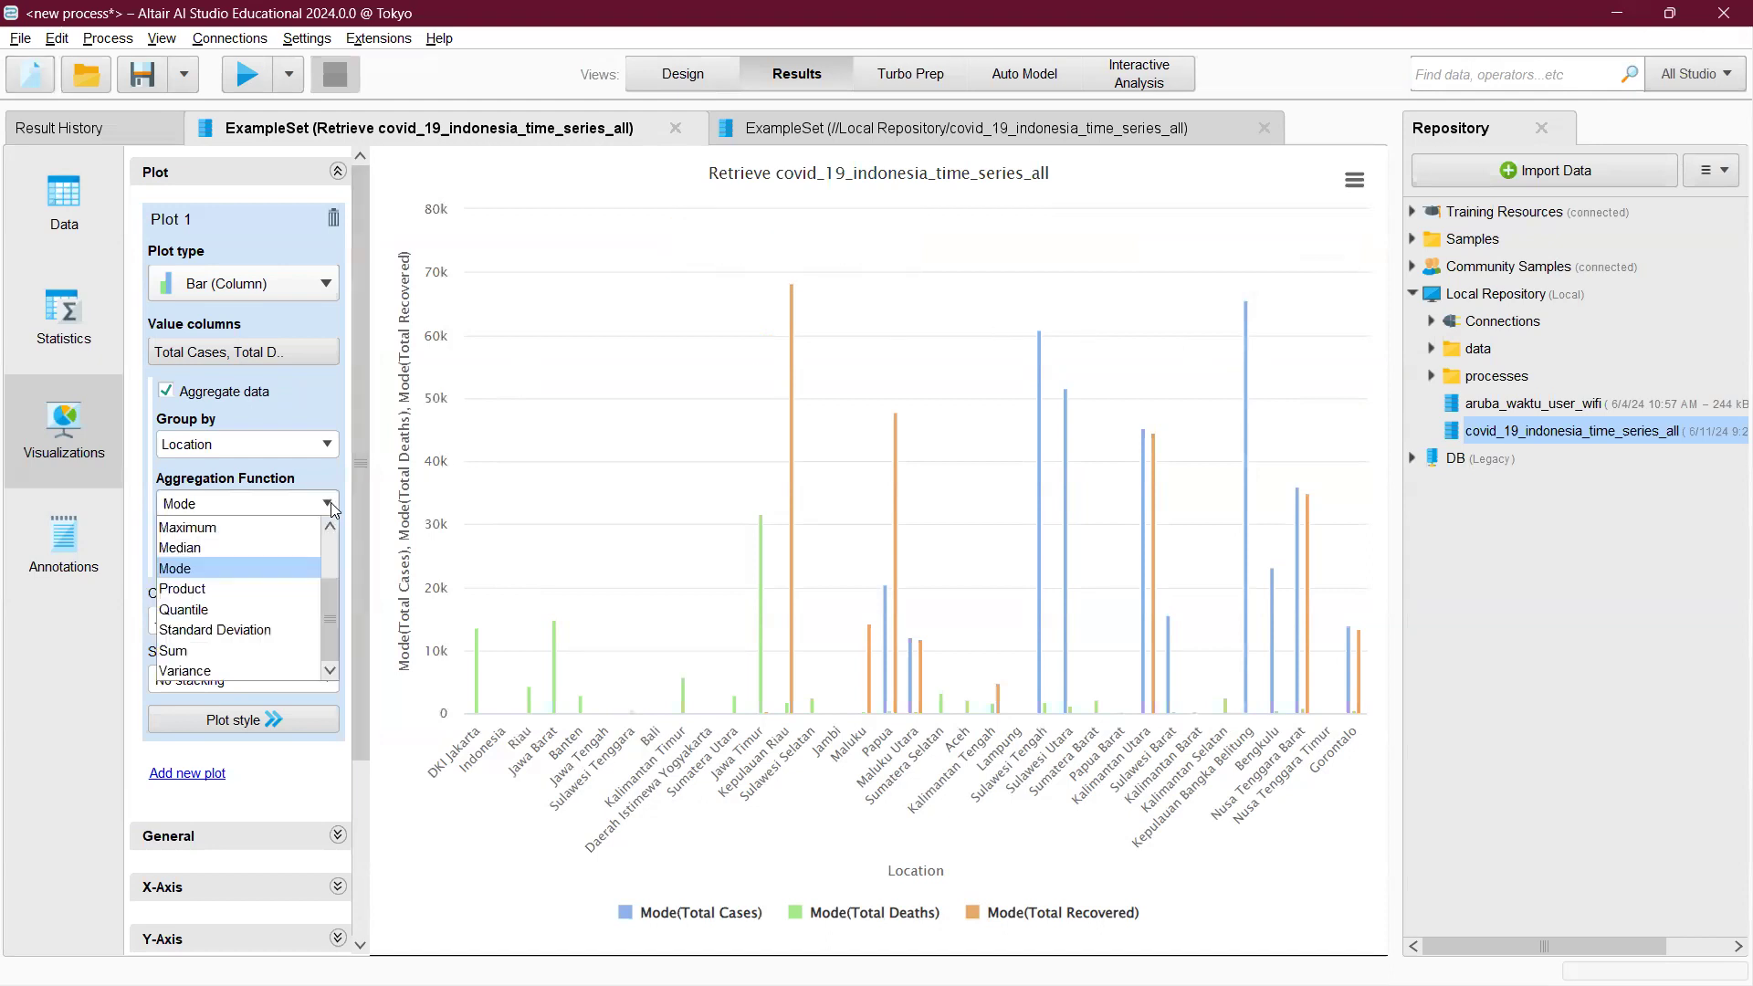
scroll(280, 540, "up", 2)
left_click(290, 525)
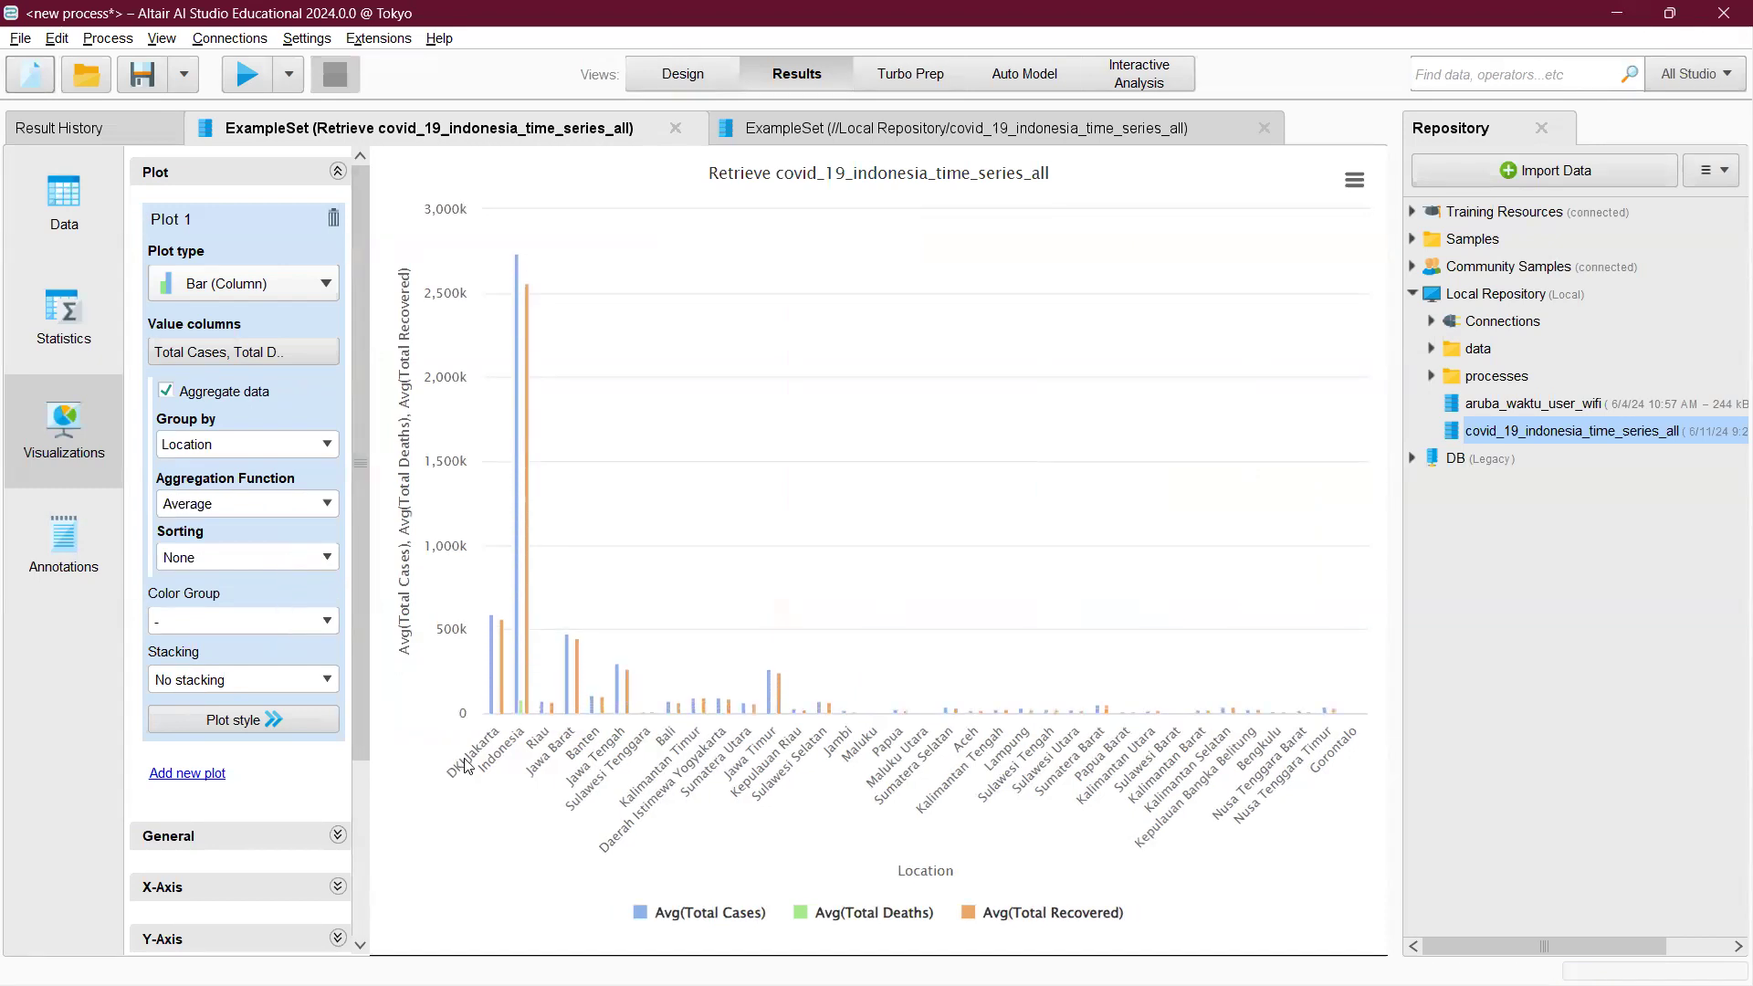
mouse_move(491, 687)
- Change the plot type of Plot 1 to Line and add two more plots to the chart
left_click(304, 290)
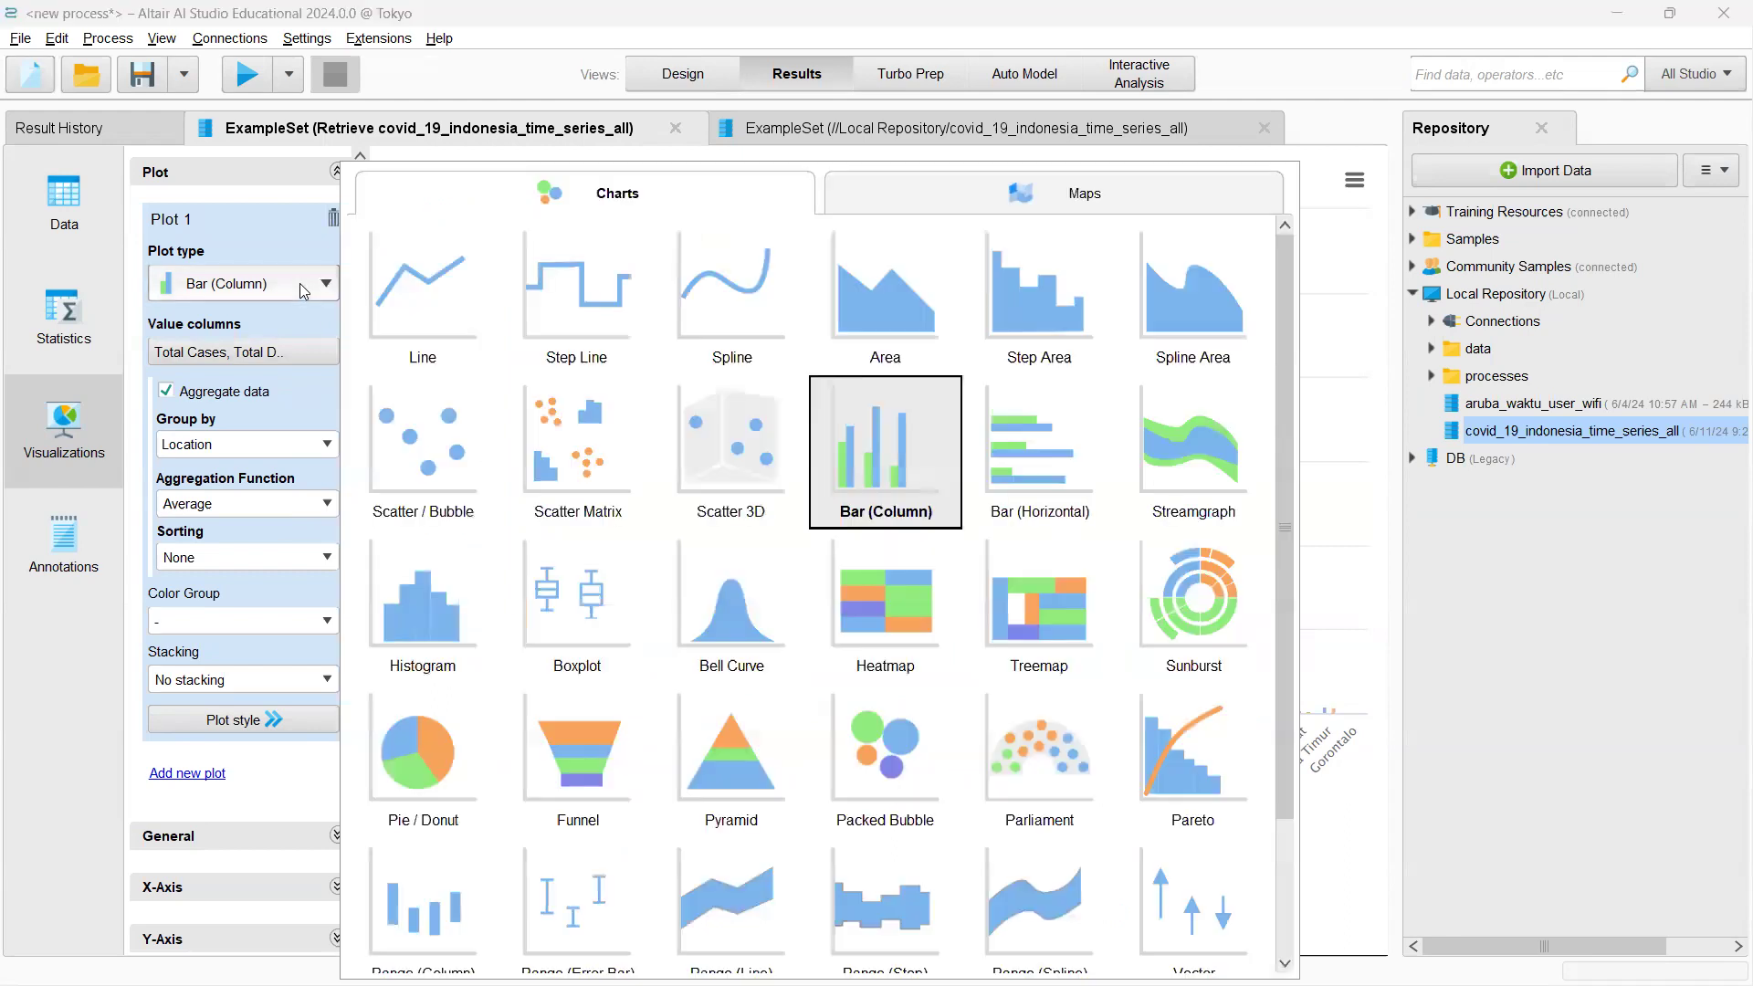
left_click(423, 306)
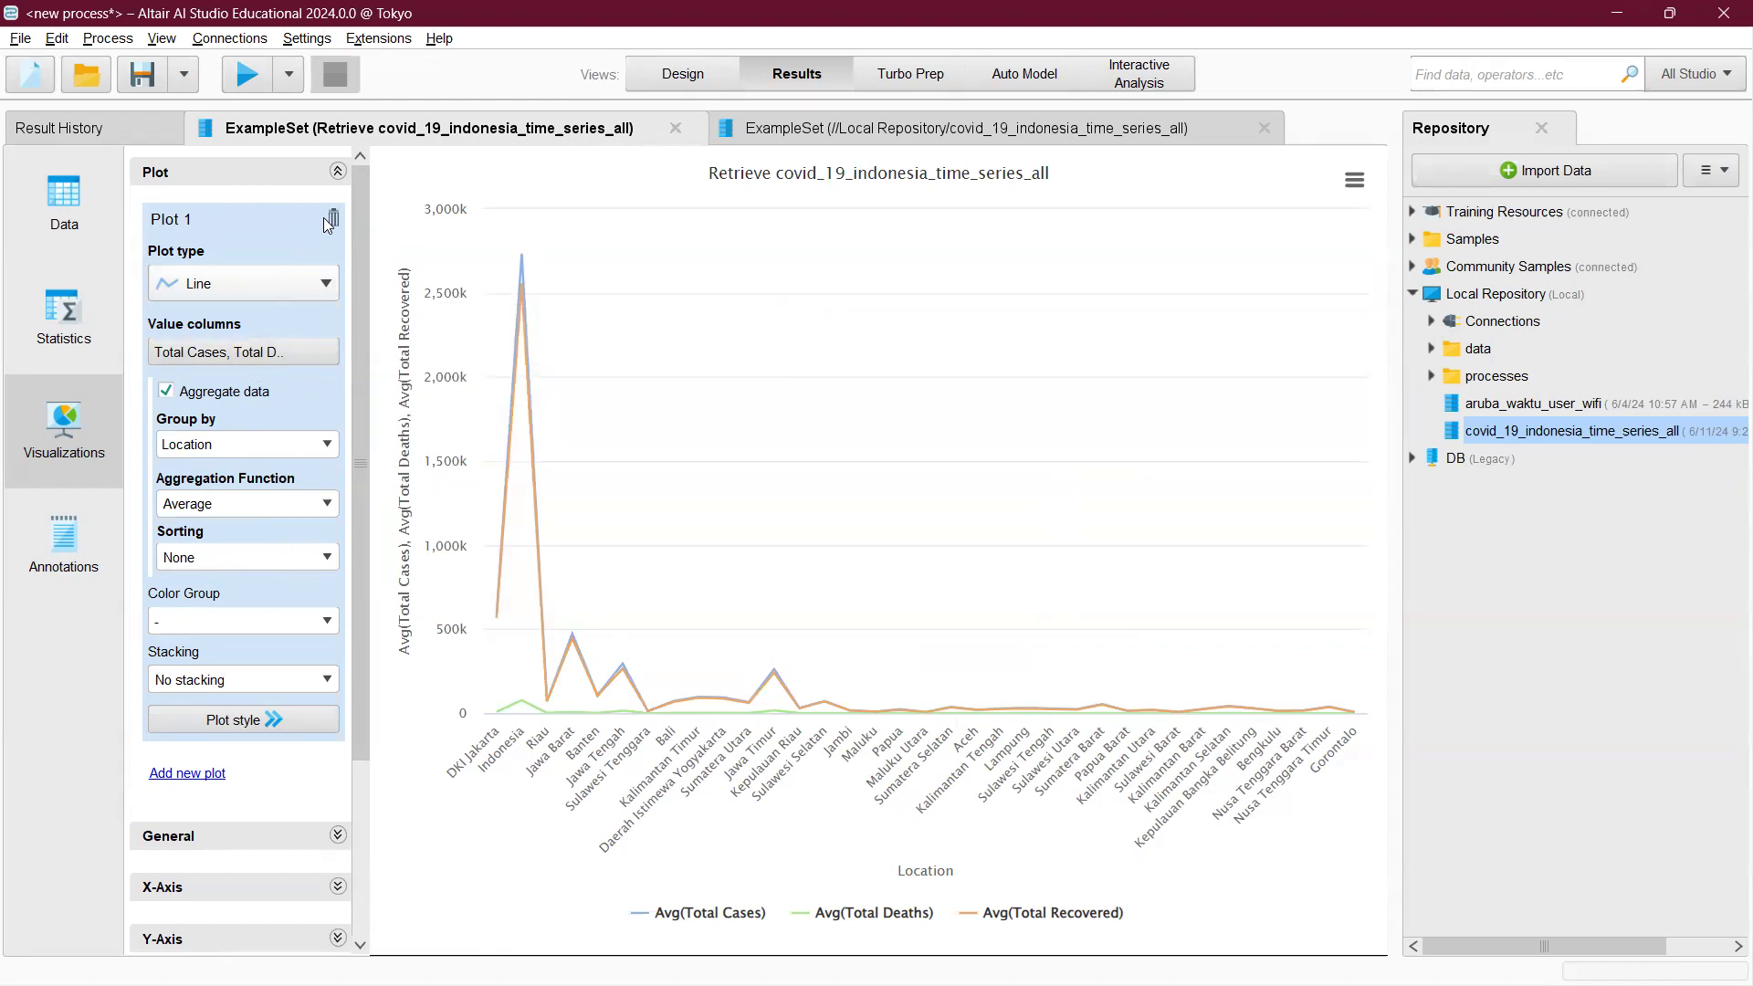
left_click(197, 776)
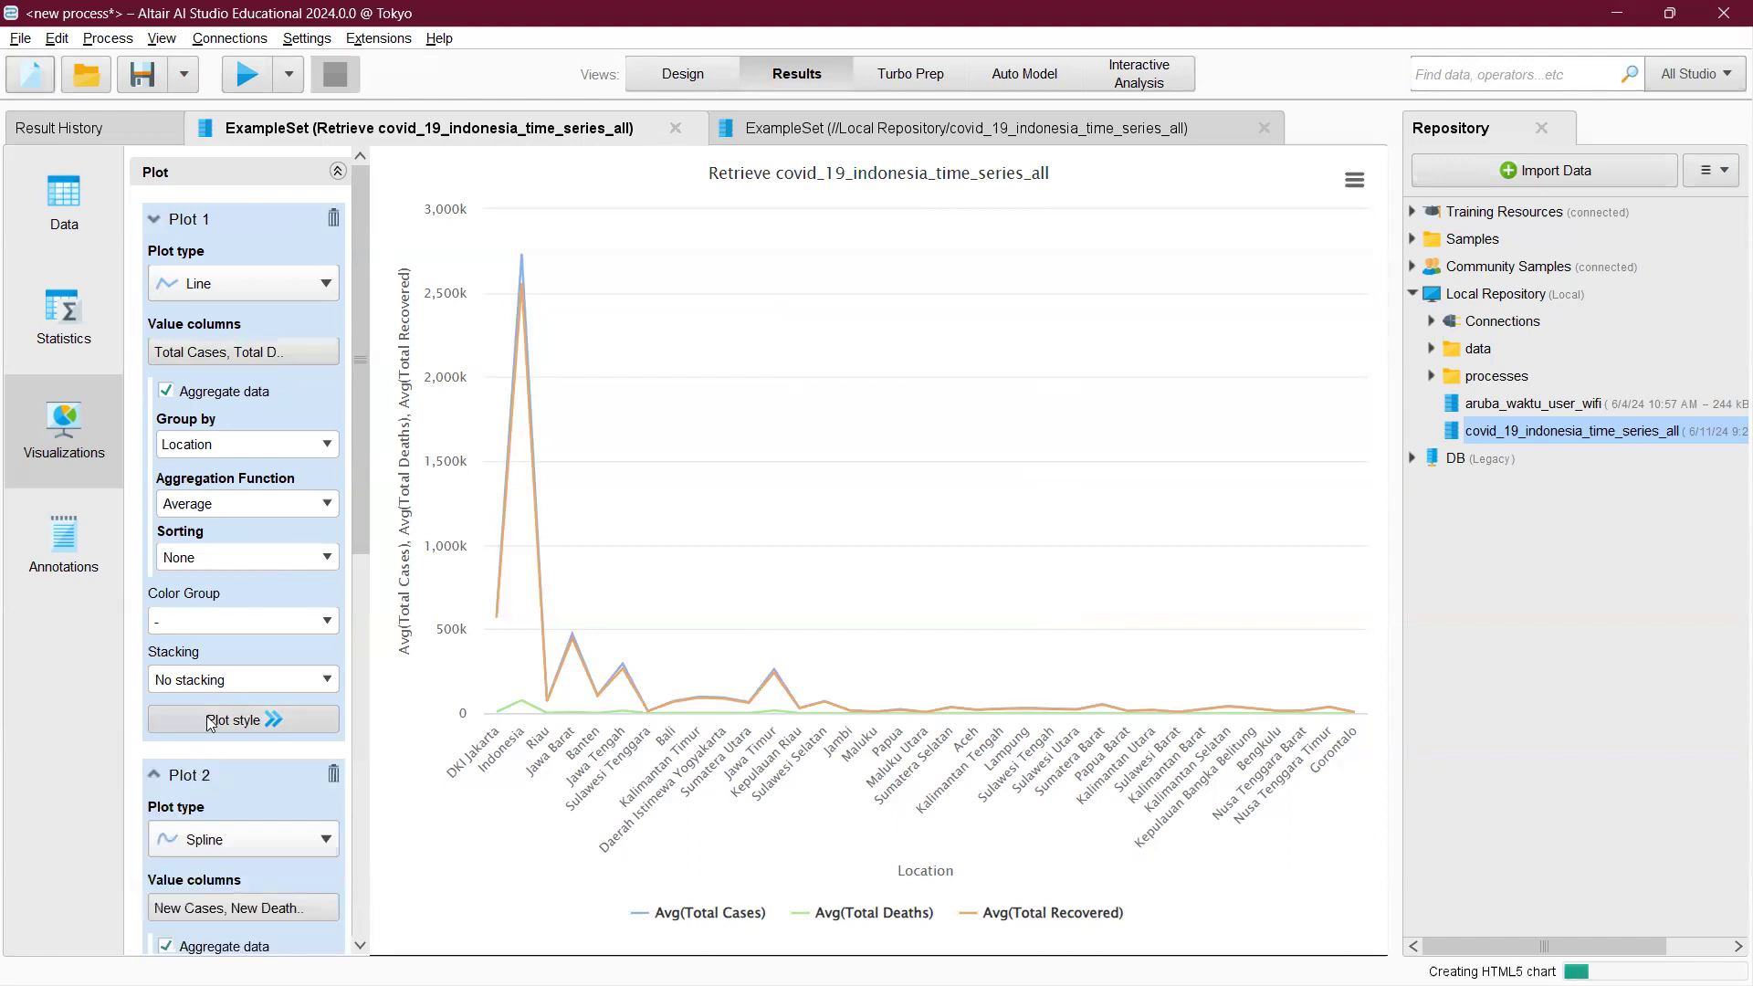
scroll(224, 713, "down", 3)
scroll(217, 694, "down", 3)
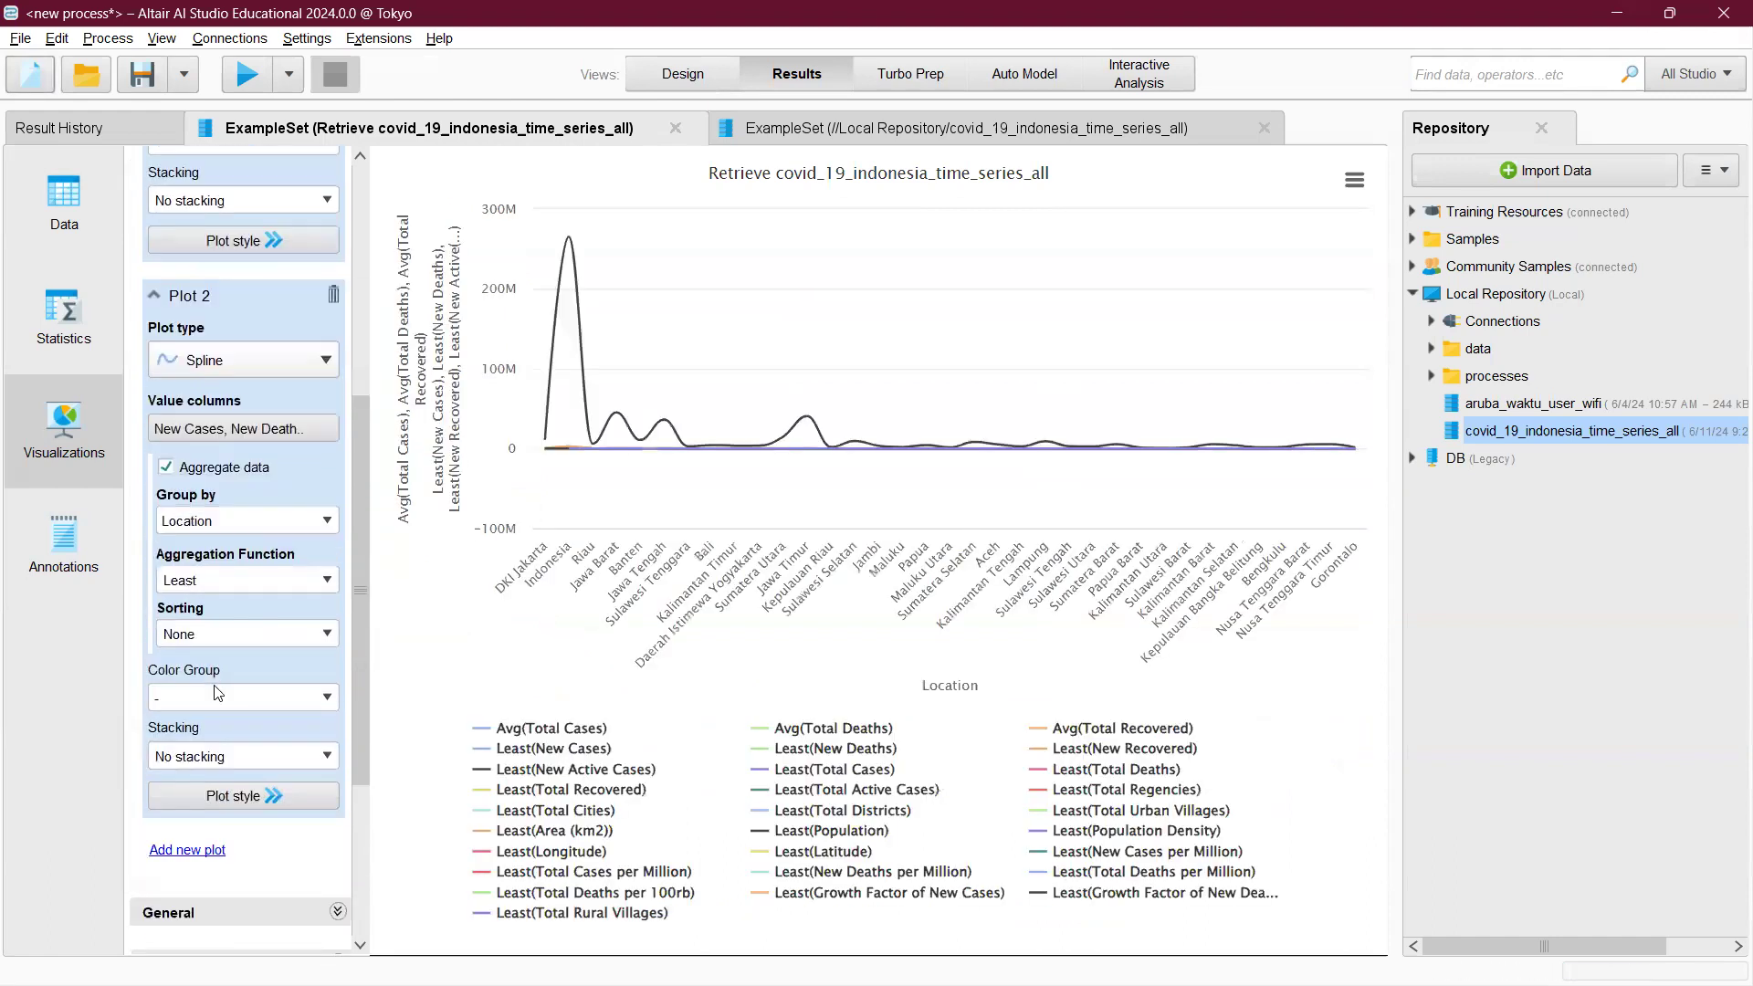
left_click(203, 849)
scroll(238, 531, "up", 4)
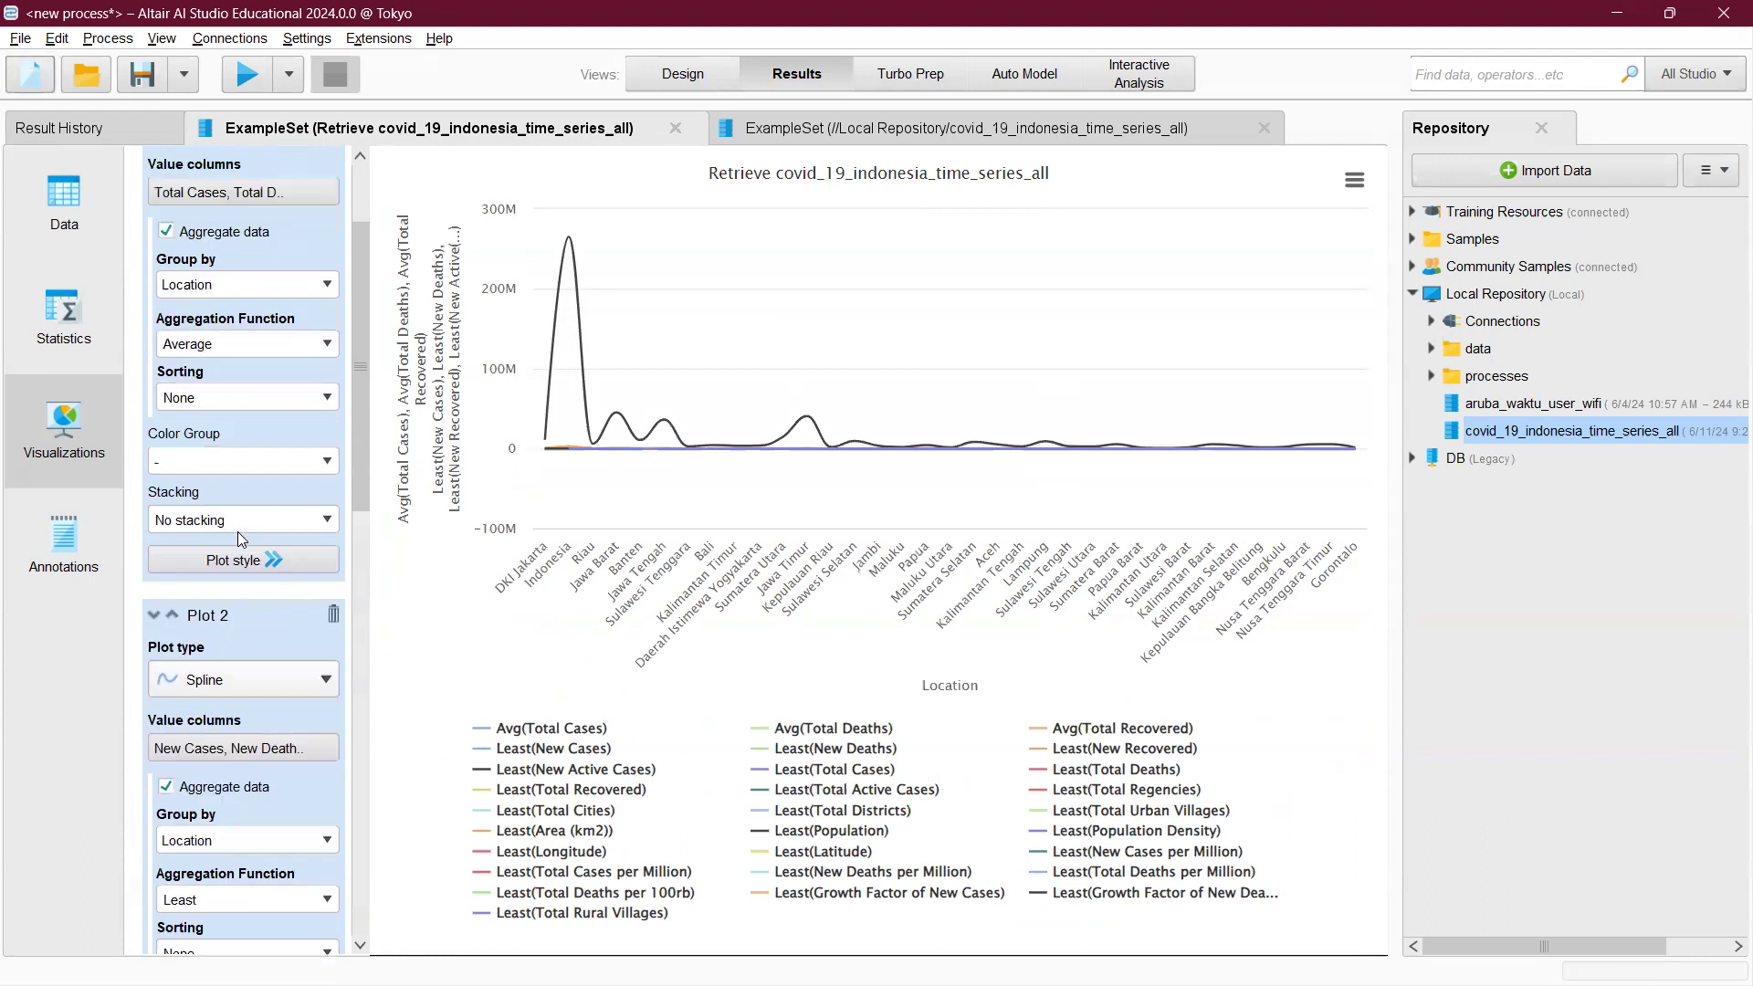
scroll(238, 531, "up", 2)
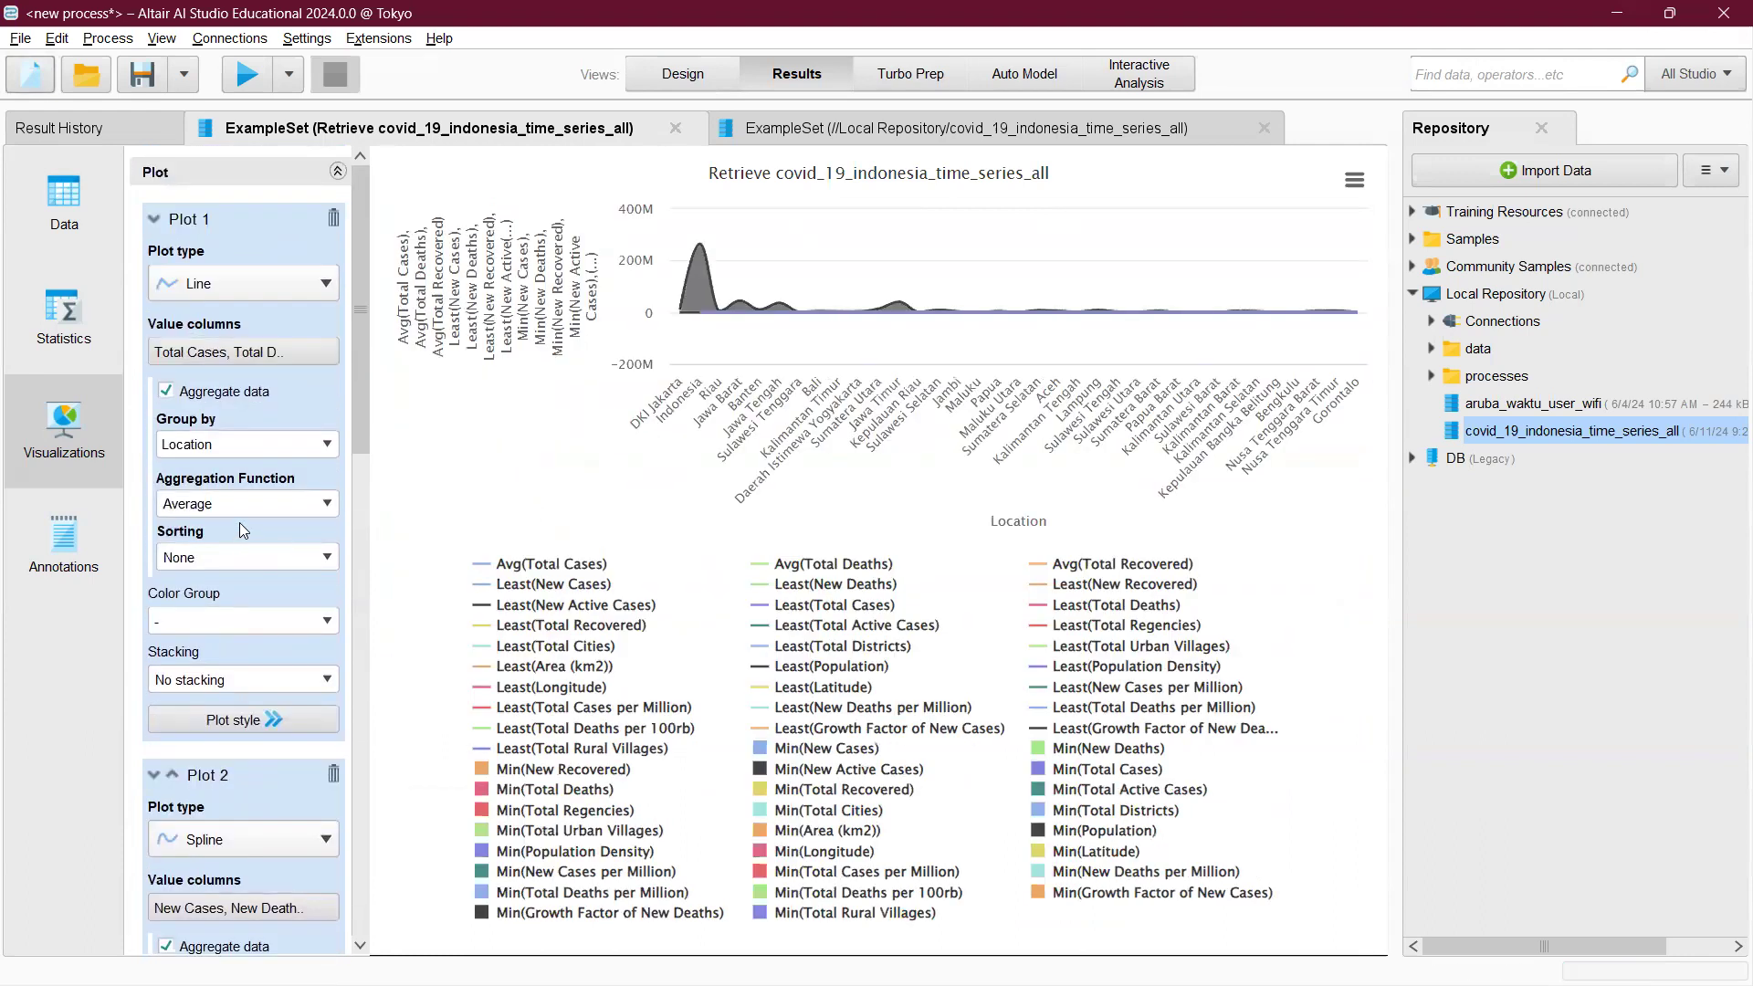
- Remove Total Cases and Total Recovered from Plot 1's value columns, keeping only Total Deaths
left_click(243, 351)
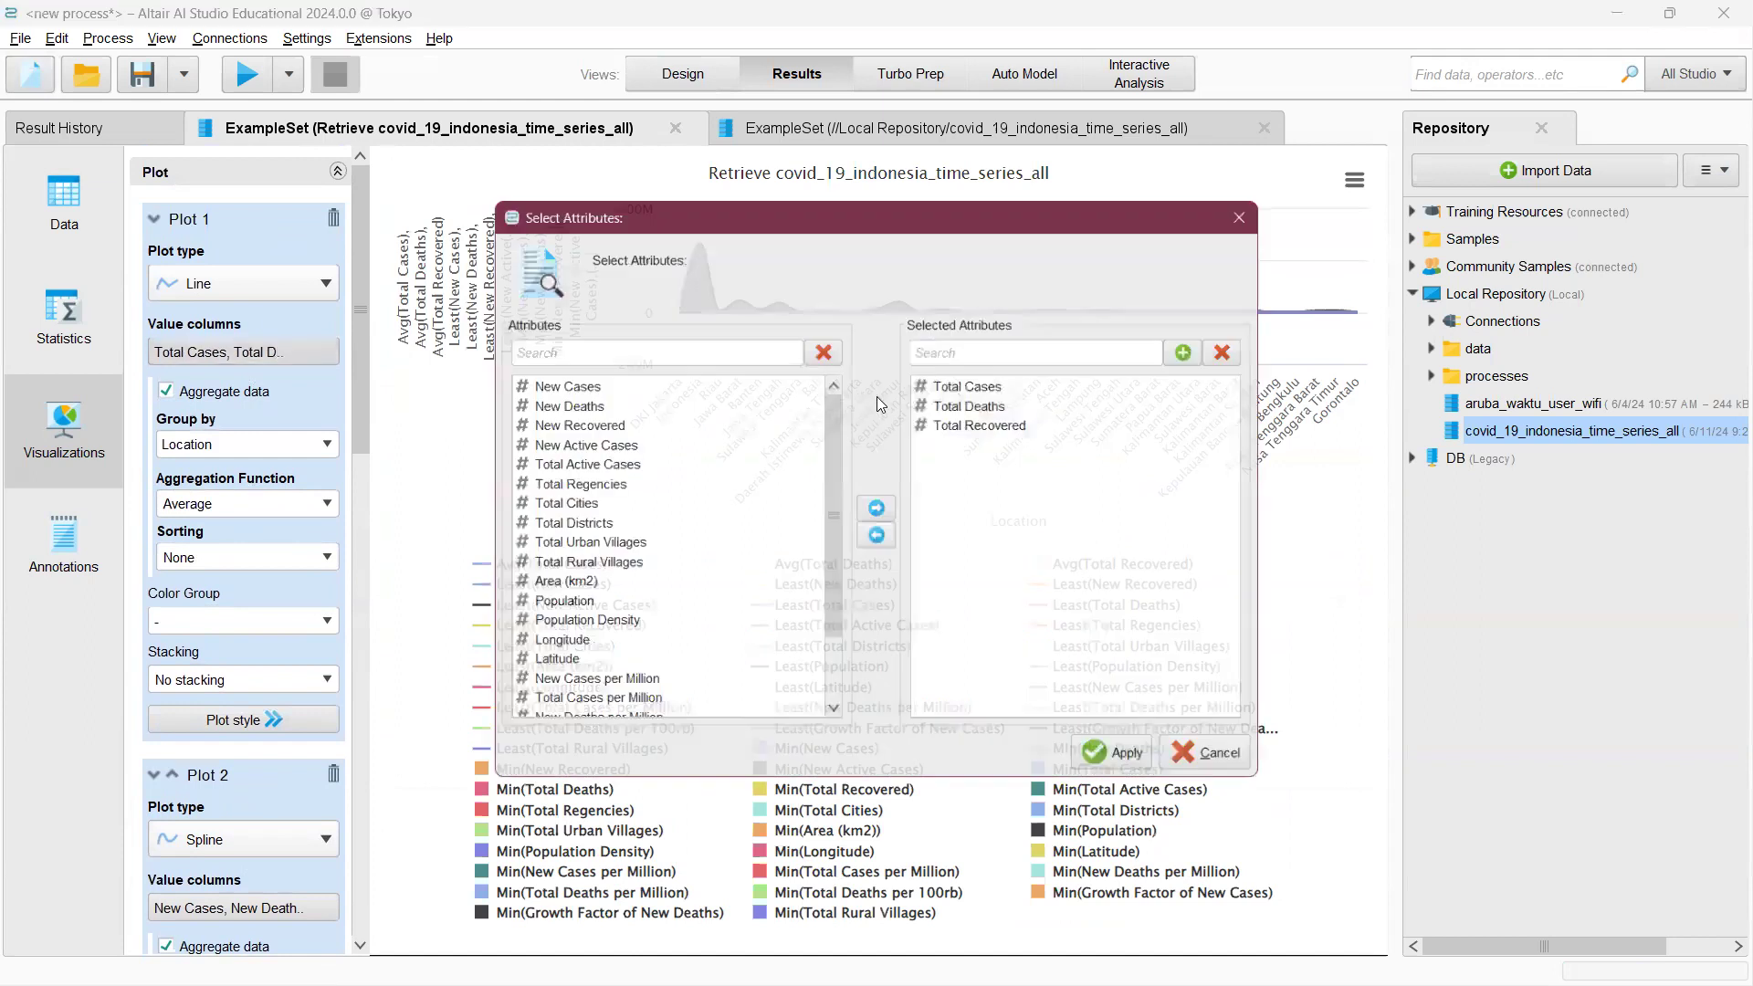
left_click(969, 382)
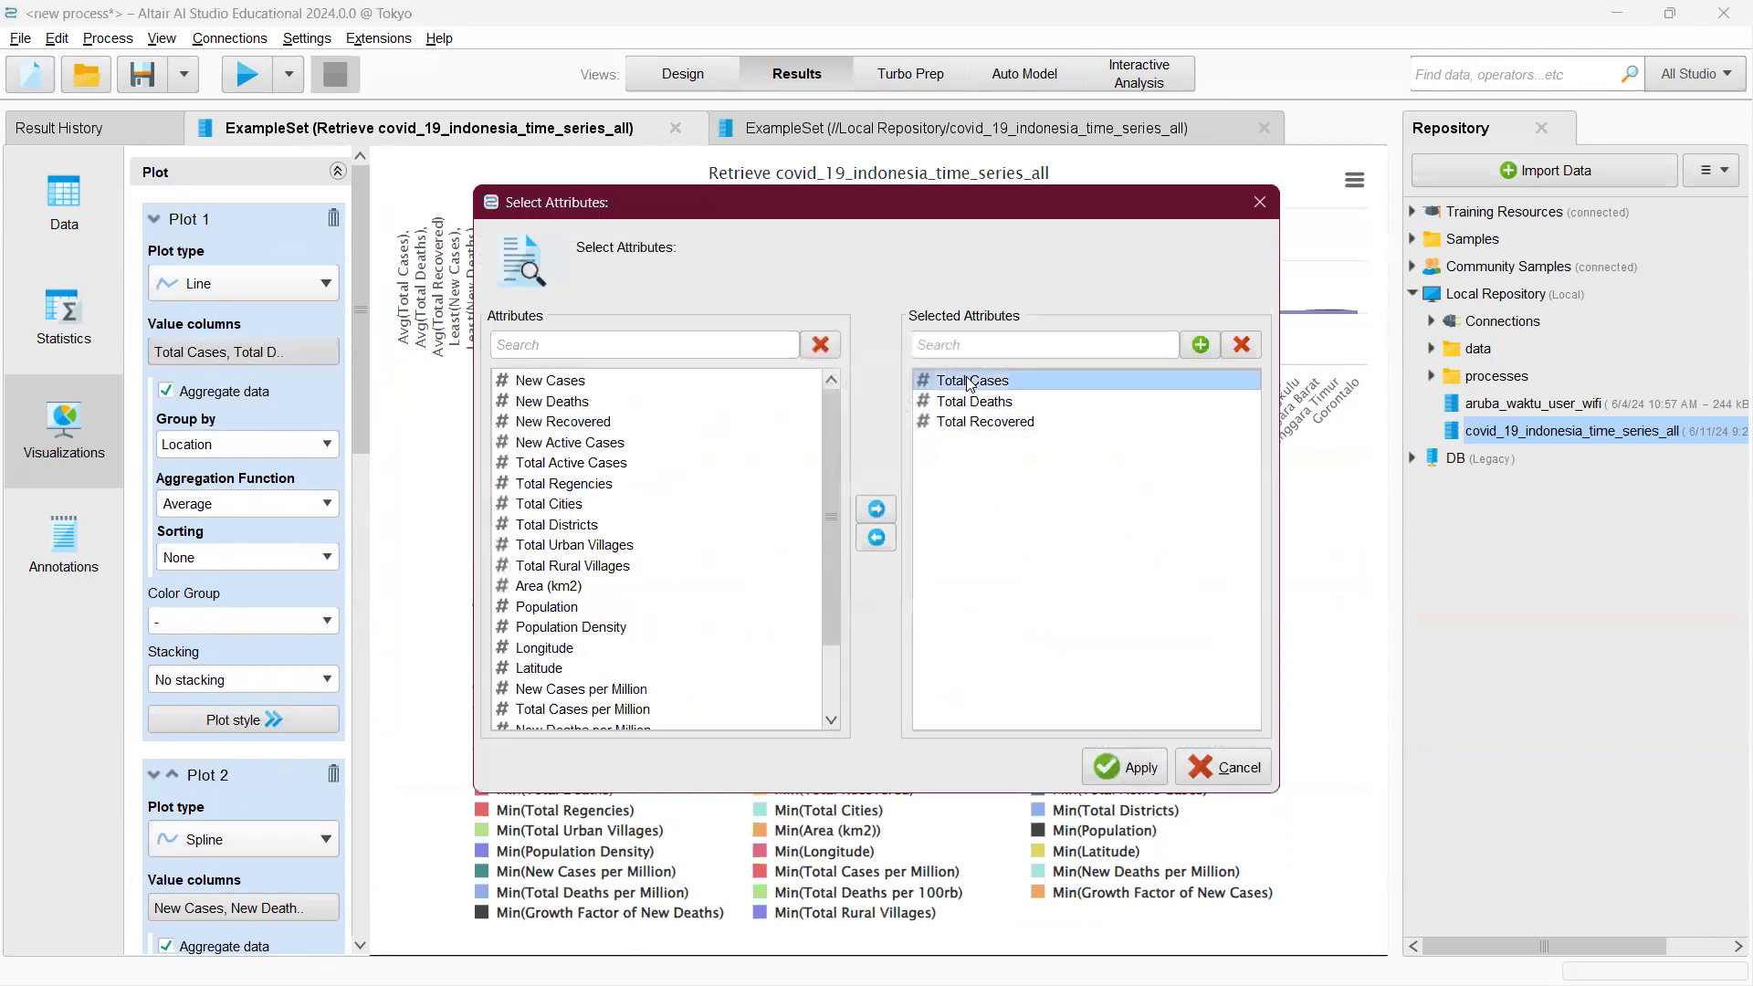
left_click(878, 538)
left_click(982, 401)
left_click(878, 538)
left_click(1125, 765)
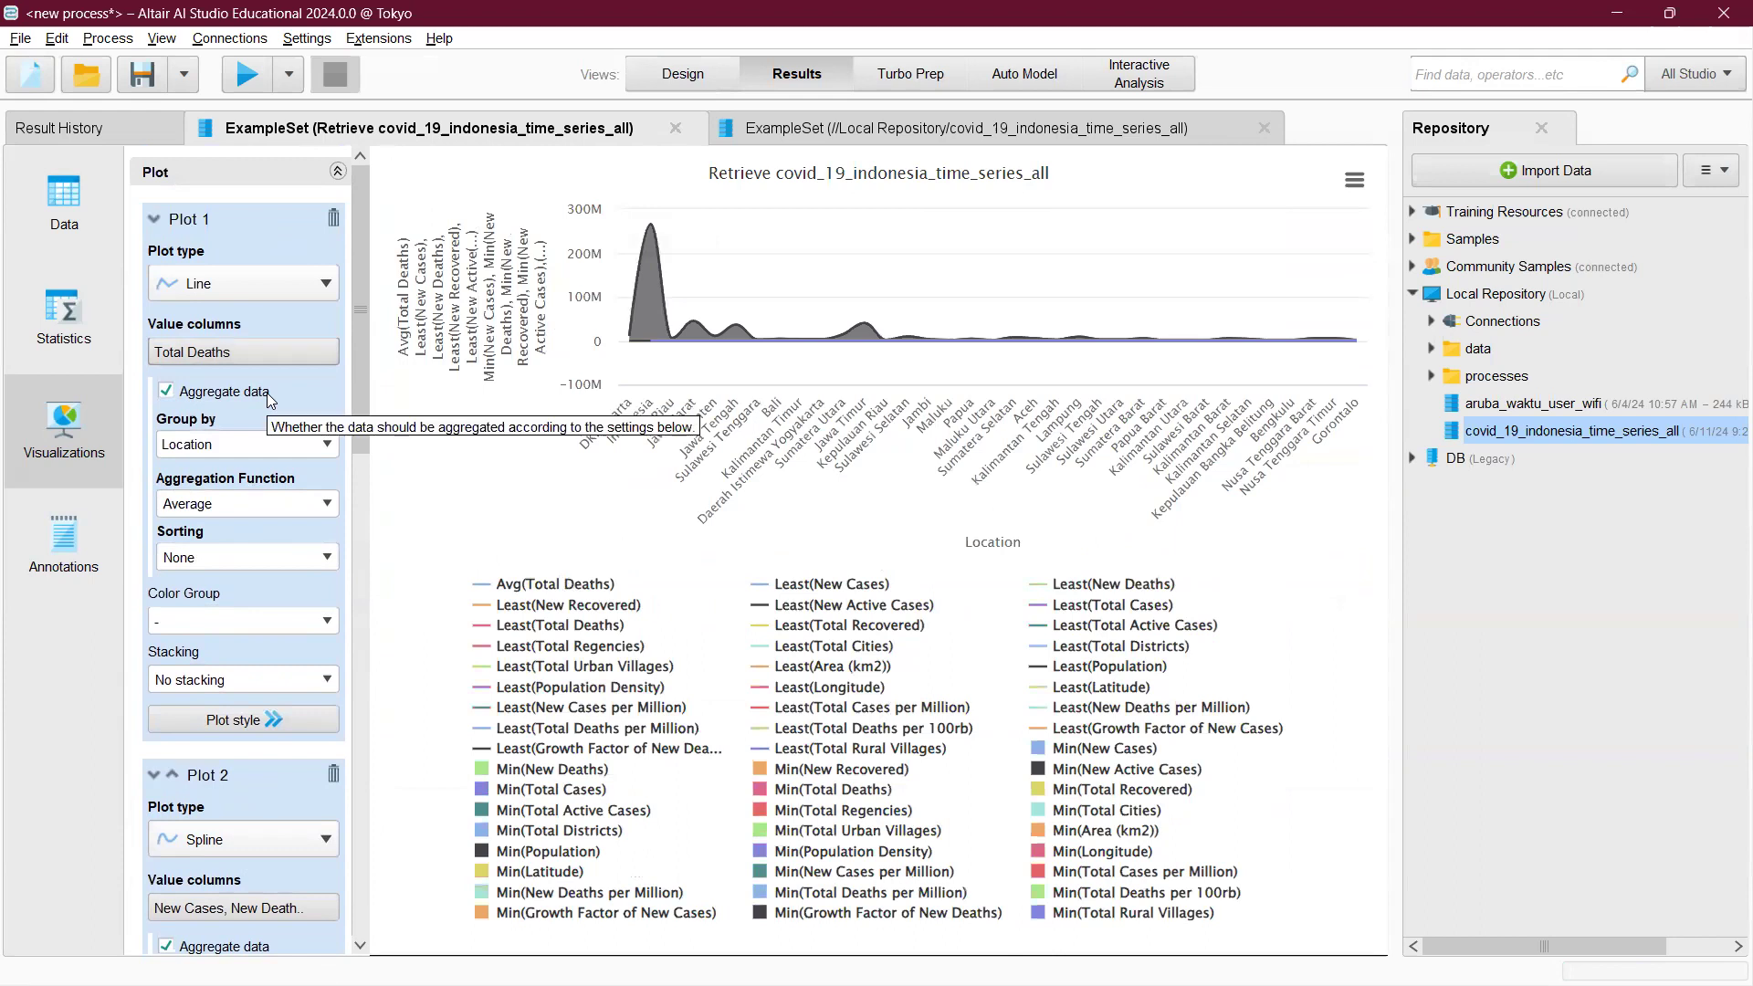
- Replace all of Plot 2's value columns with Total Deaths alone
scroll(271, 399, "down", 2)
scroll(274, 584, "down", 2)
left_click(265, 672)
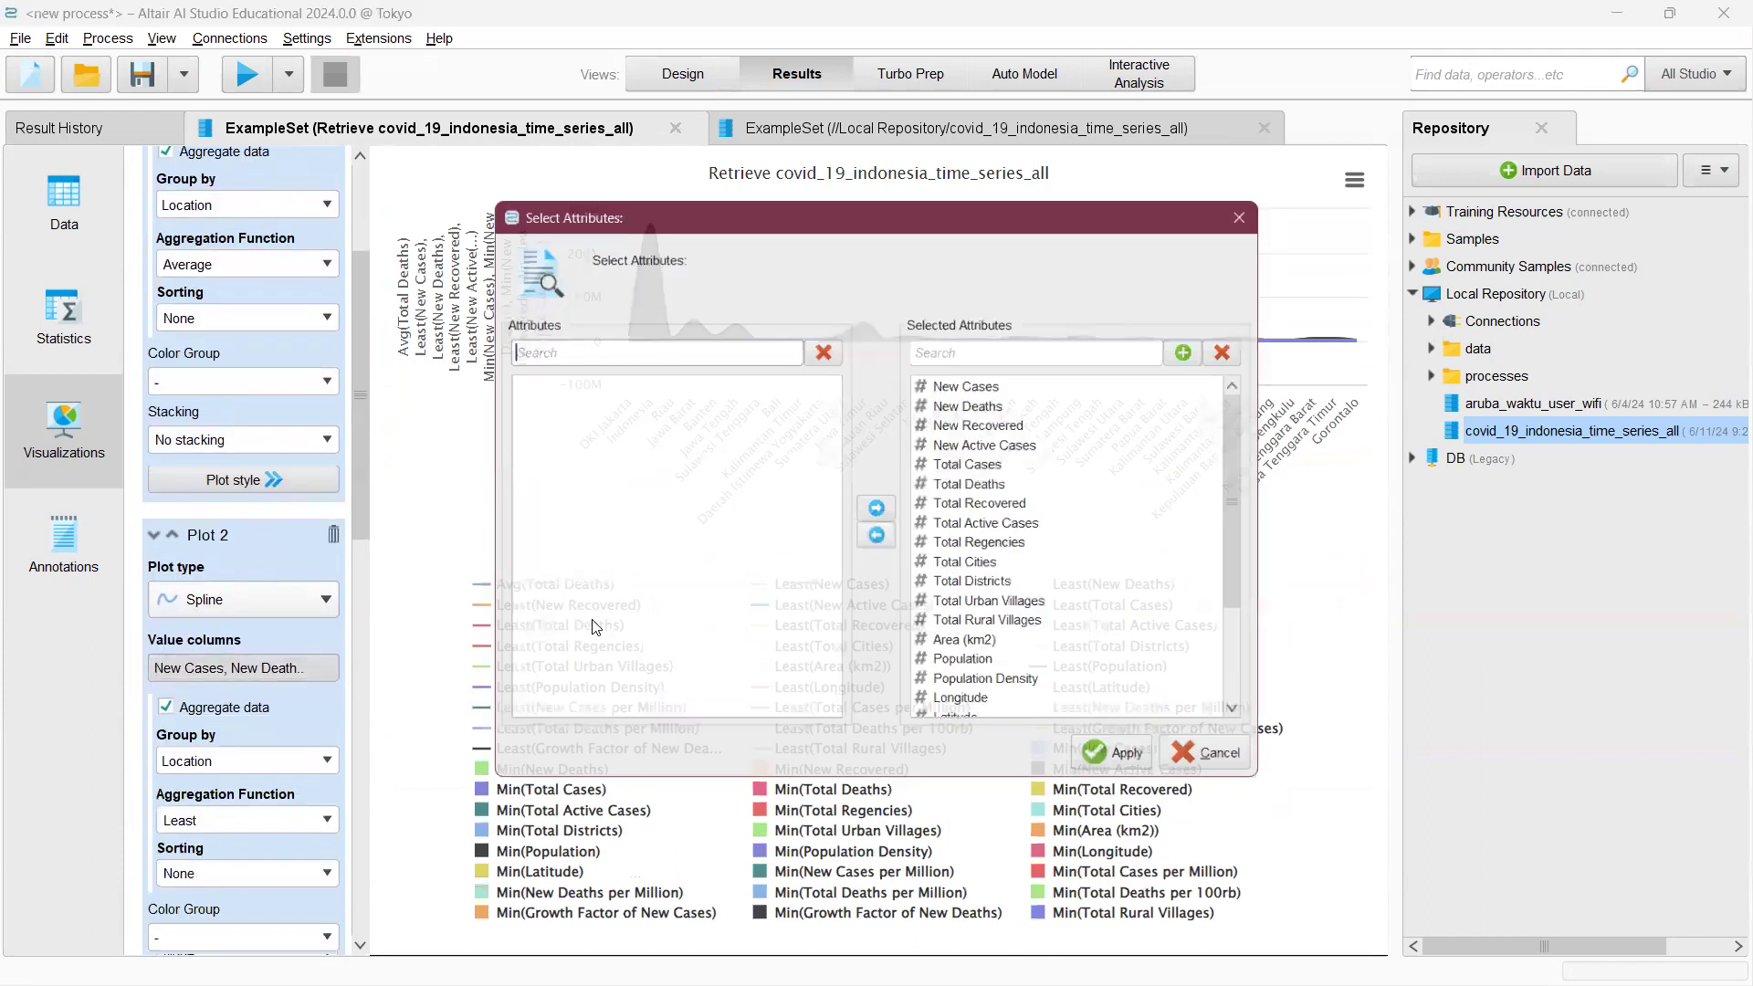
left_click(977, 388)
key("ctrl+a")
left_click(876, 537)
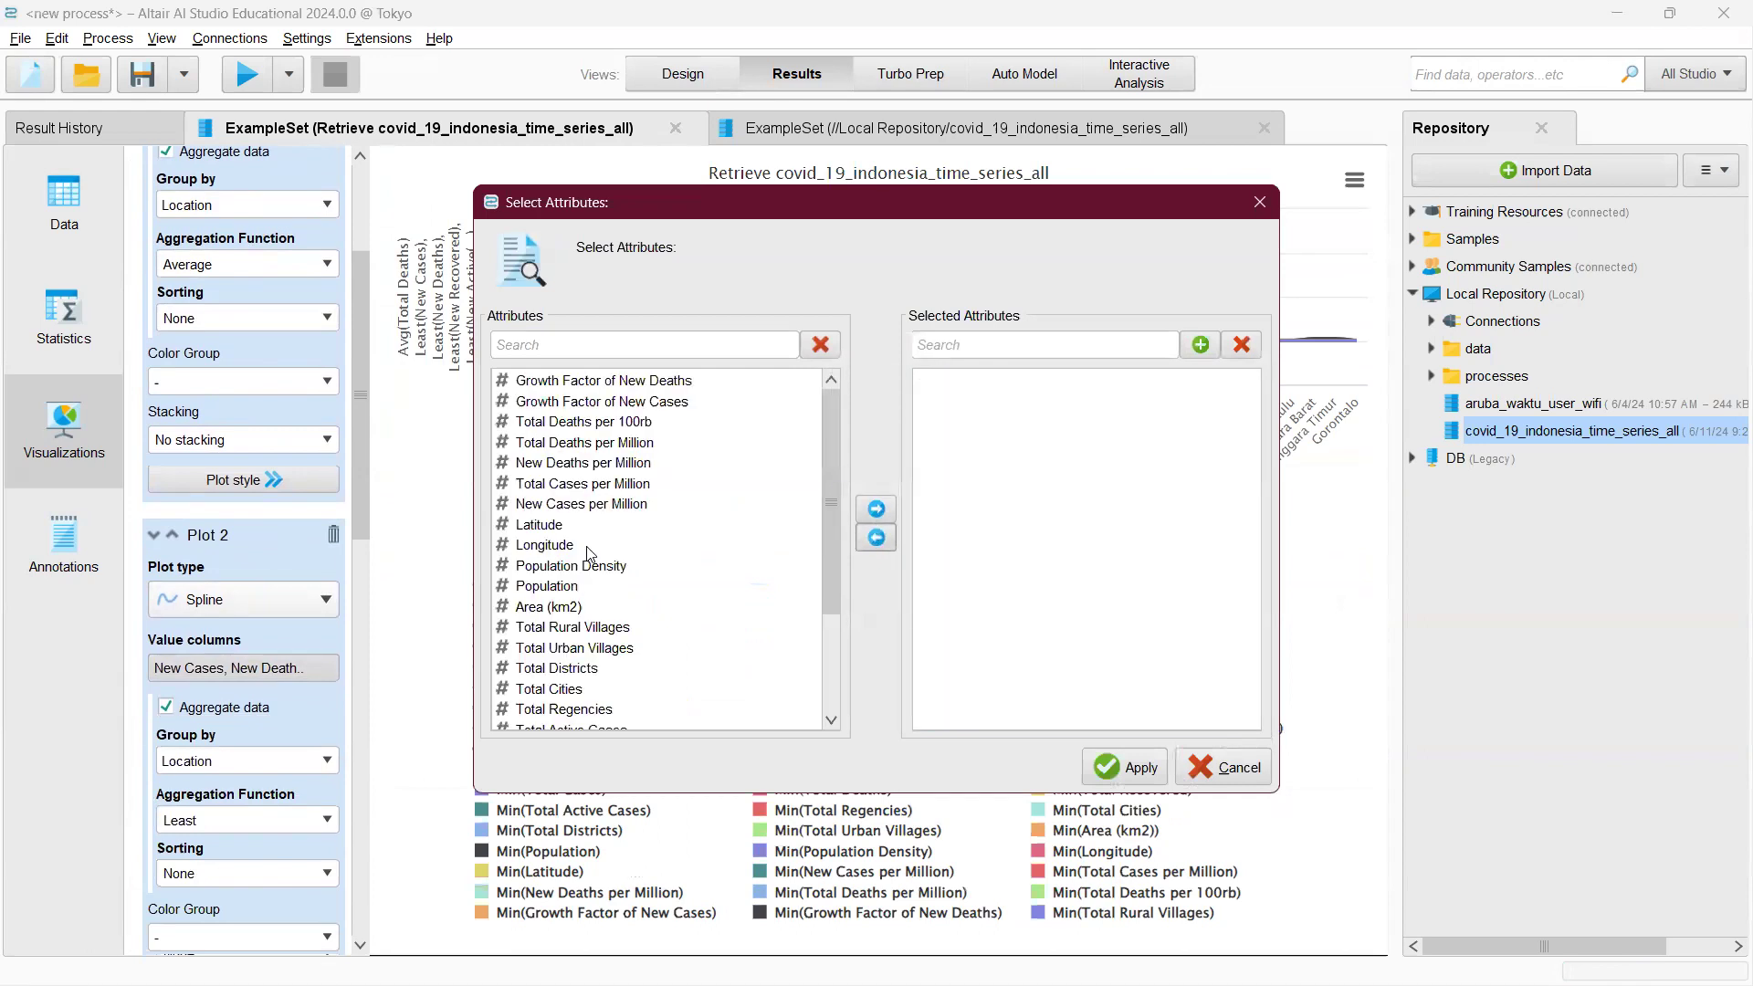
scroll(587, 547, "down", 3)
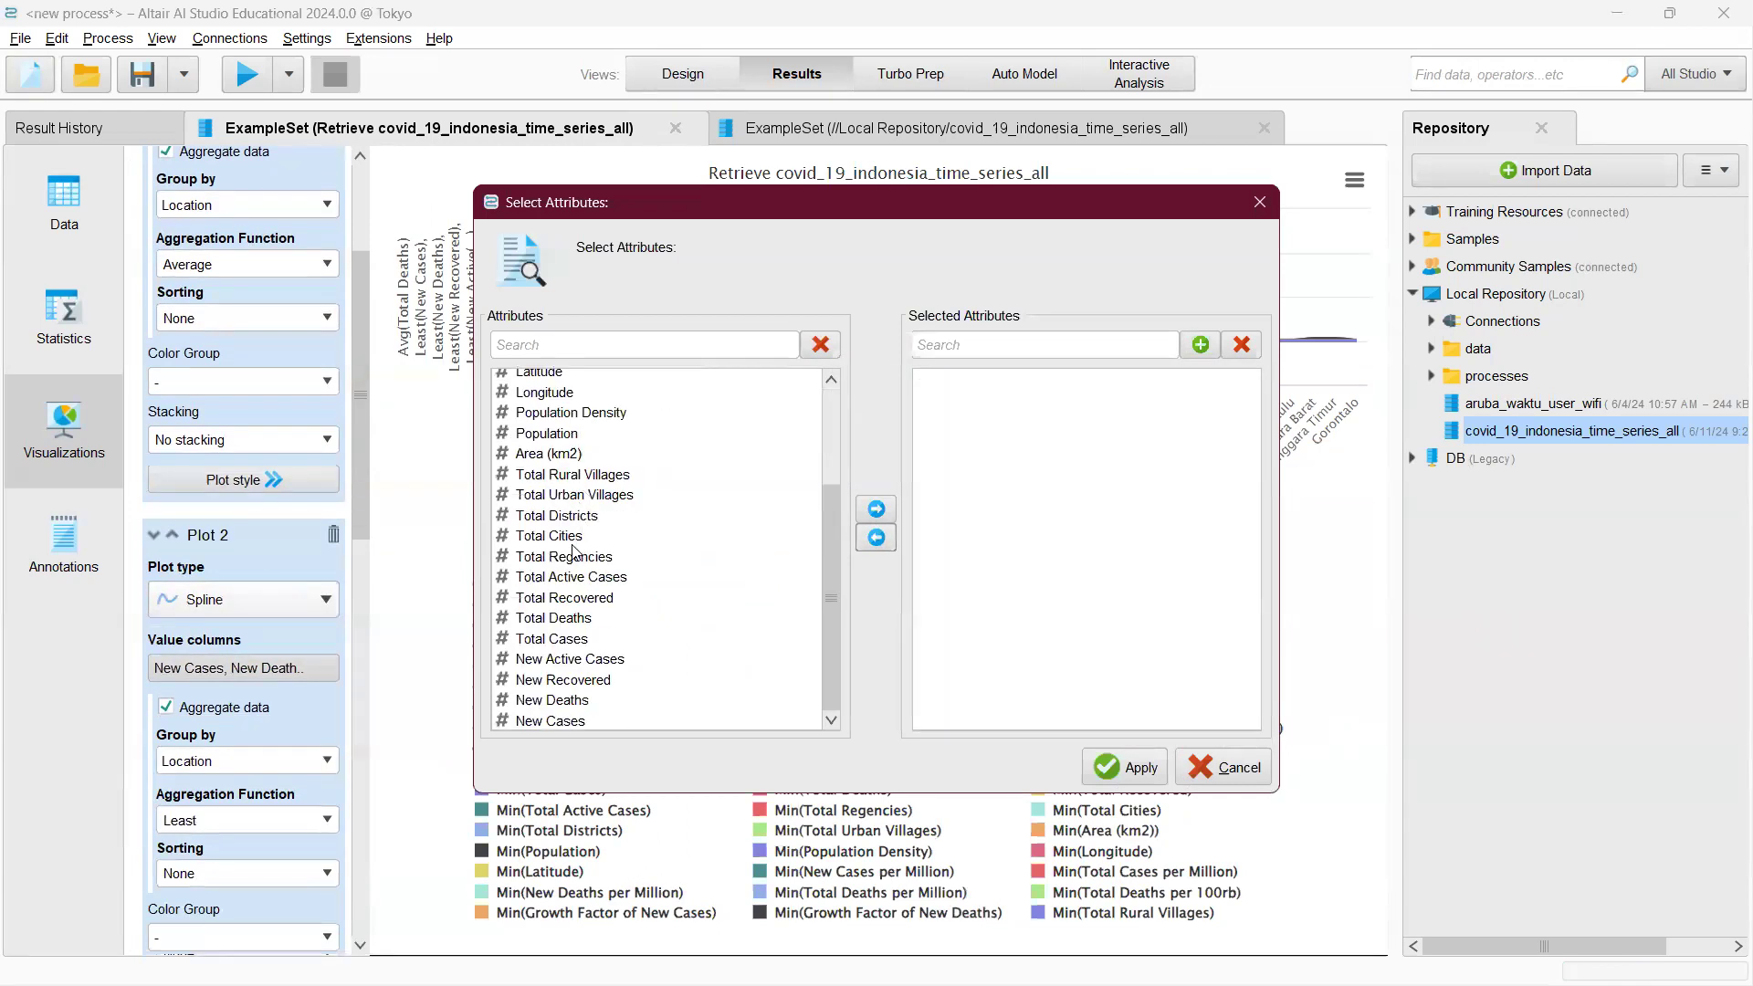
left_click(580, 619)
left_click(875, 509)
left_click(1124, 768)
- Replace all of Plot 3's value columns with Total Deaths alone
scroll(251, 664, "down", 4)
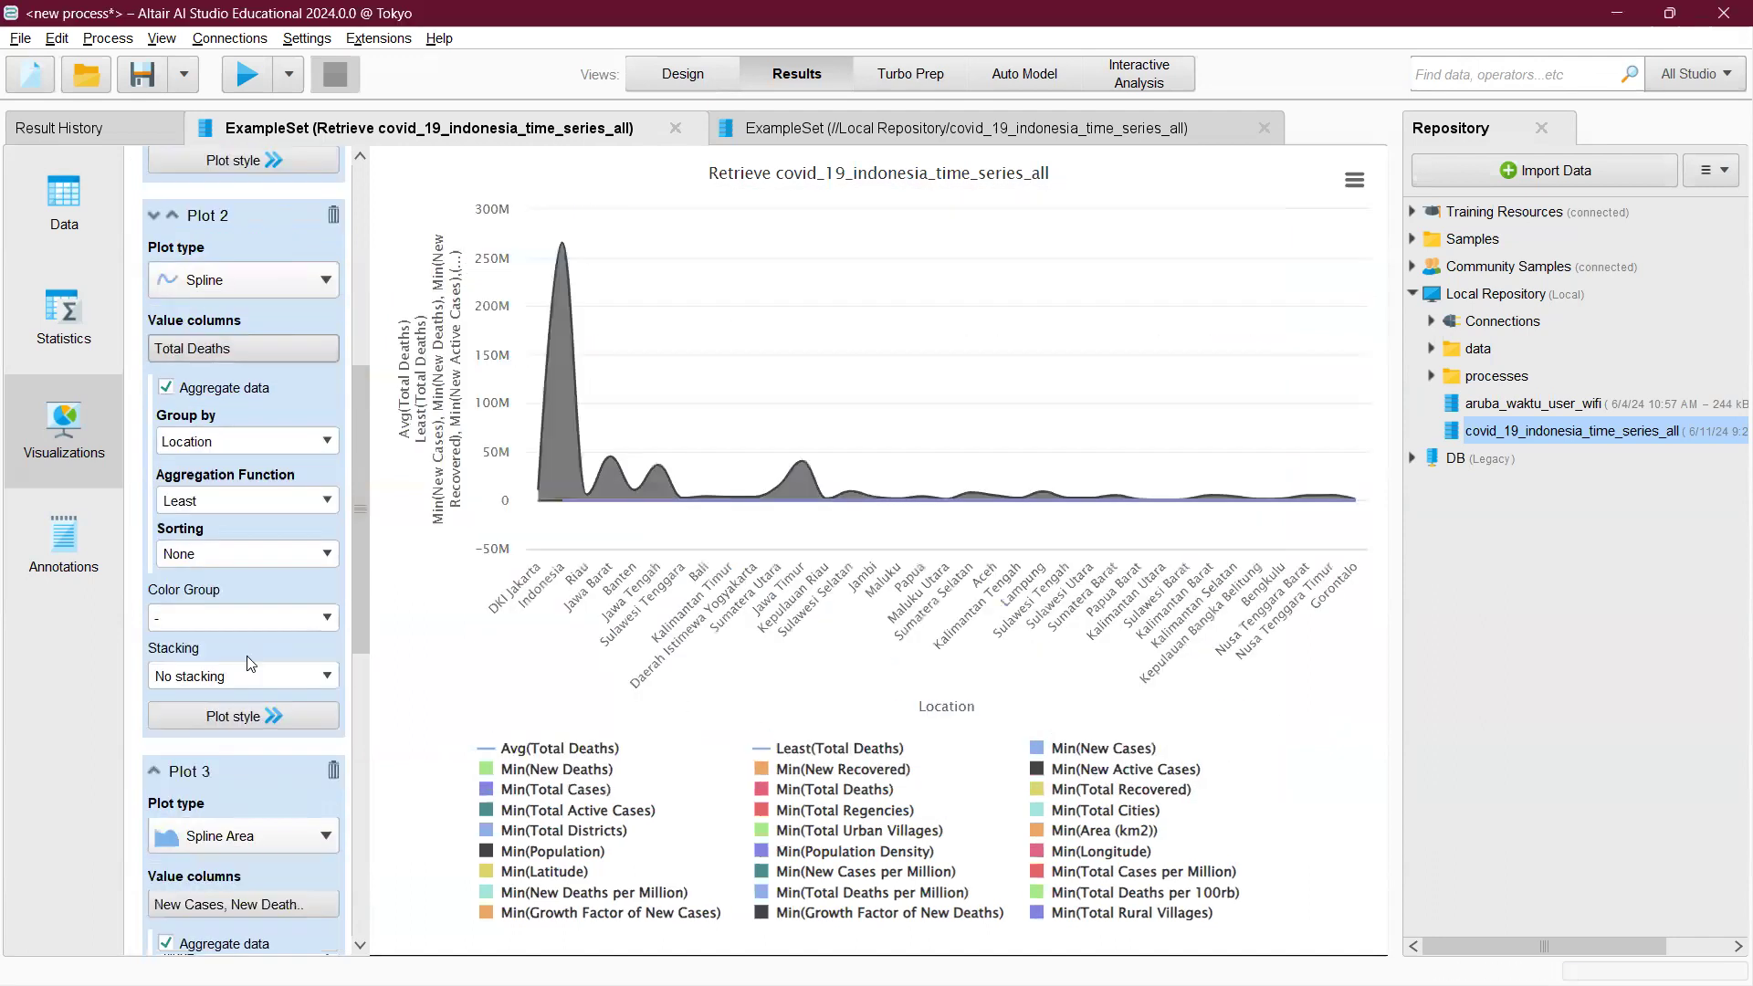
scroll(251, 664, "down", 3)
left_click(265, 744)
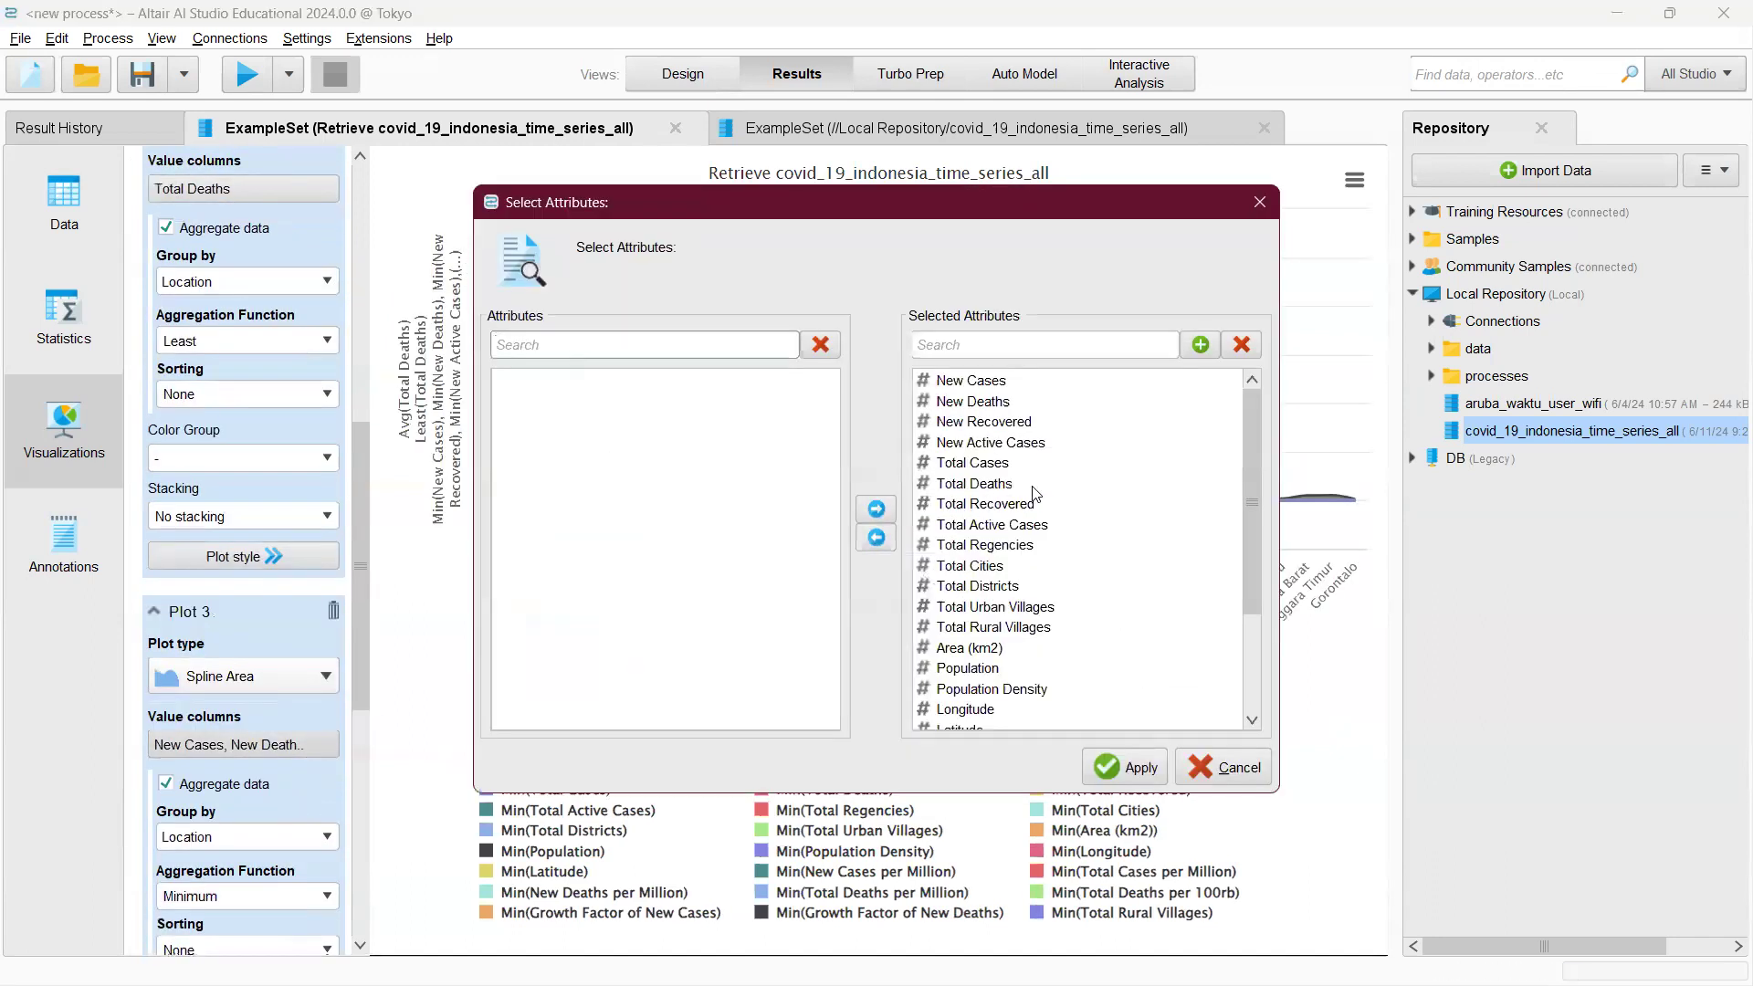
left_click(1033, 487)
key("ctrl+a")
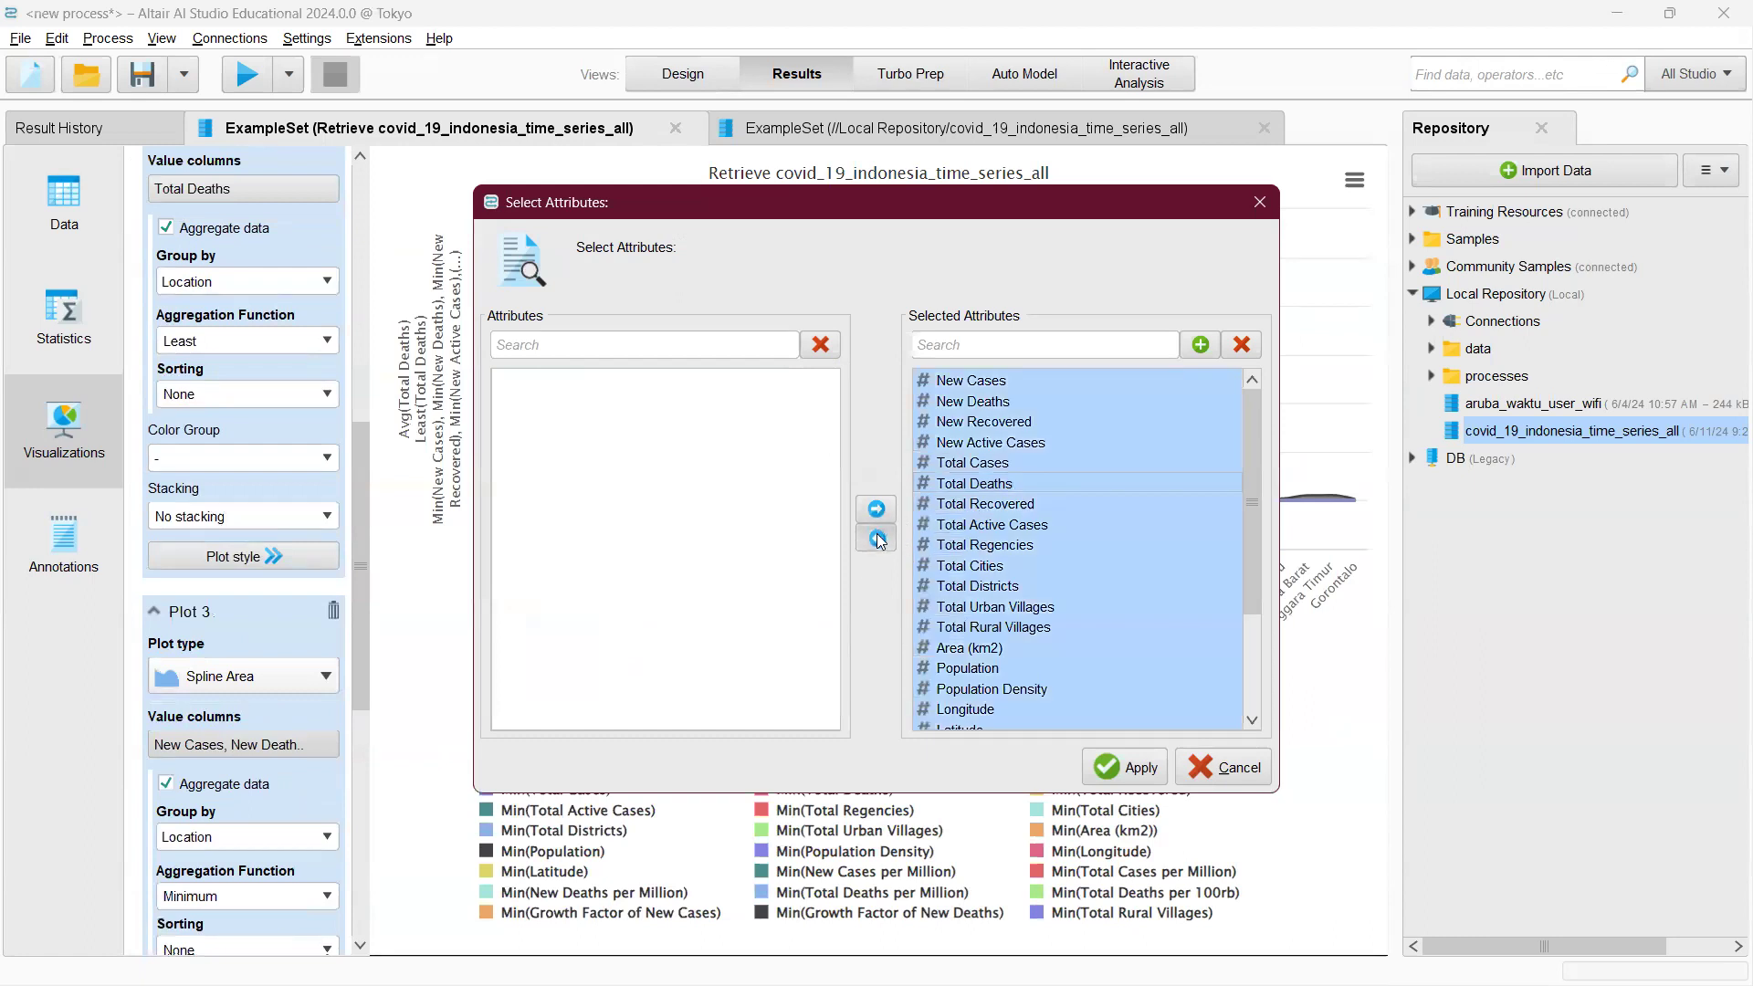
left_click(877, 539)
scroll(579, 613, "down", 2)
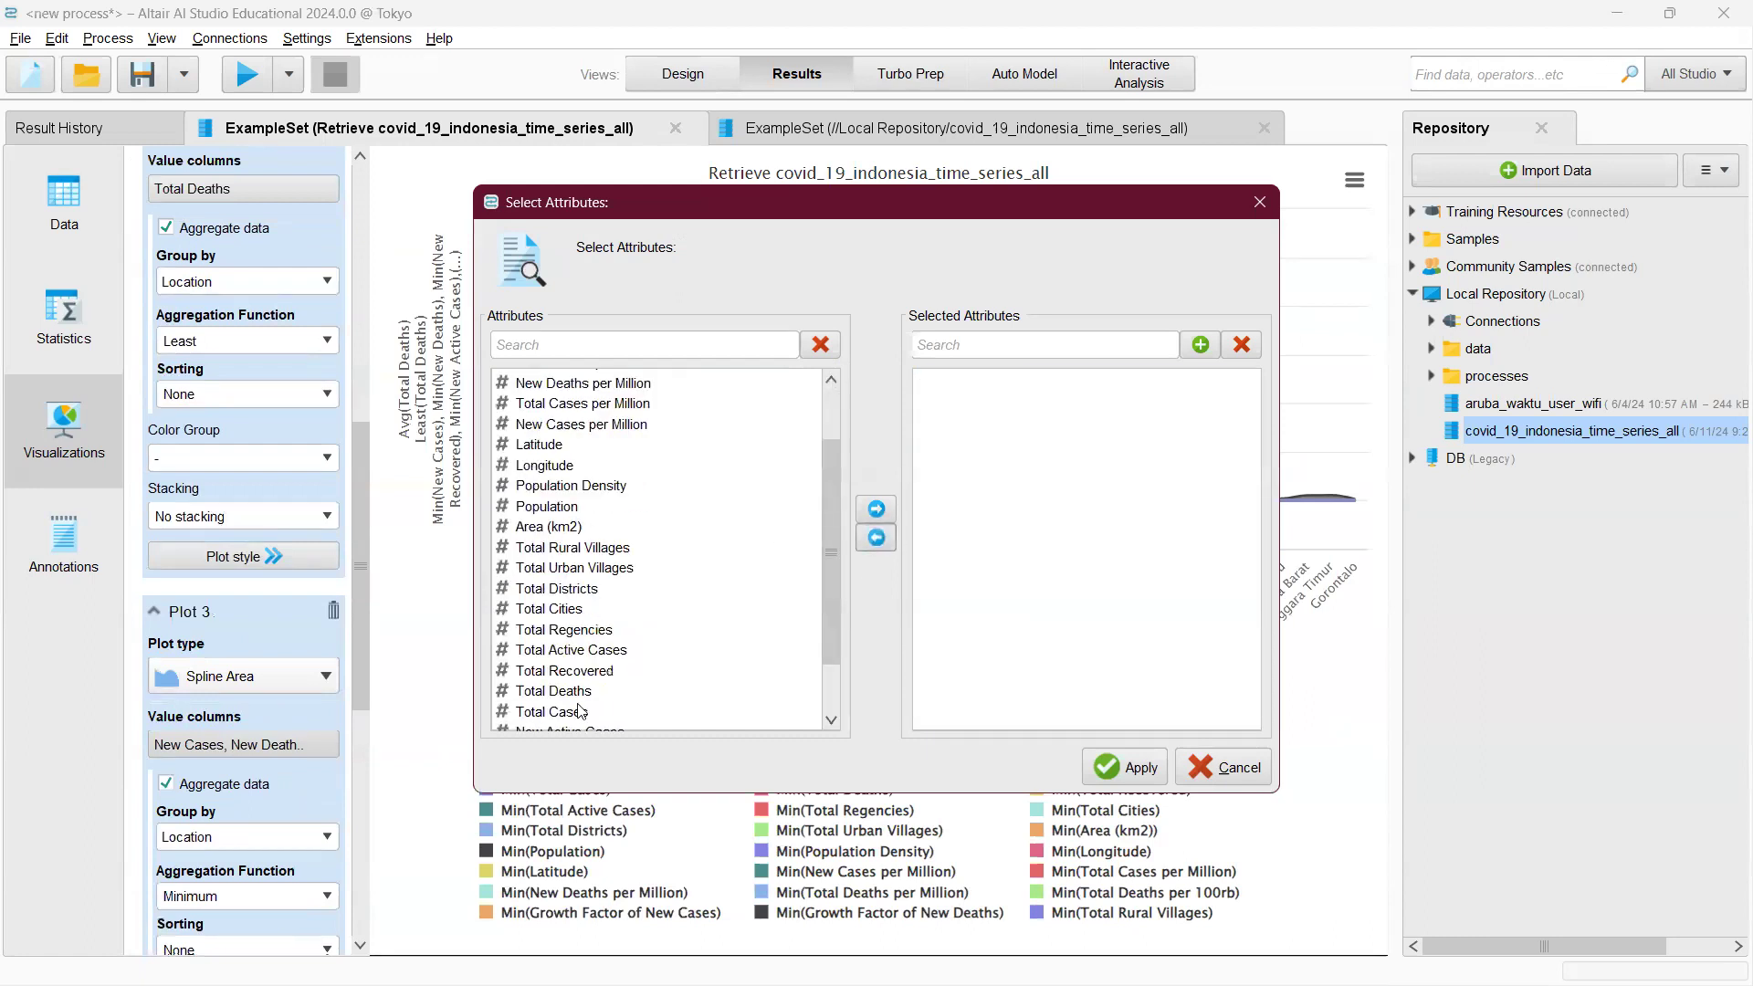
left_click(585, 693)
left_click(876, 509)
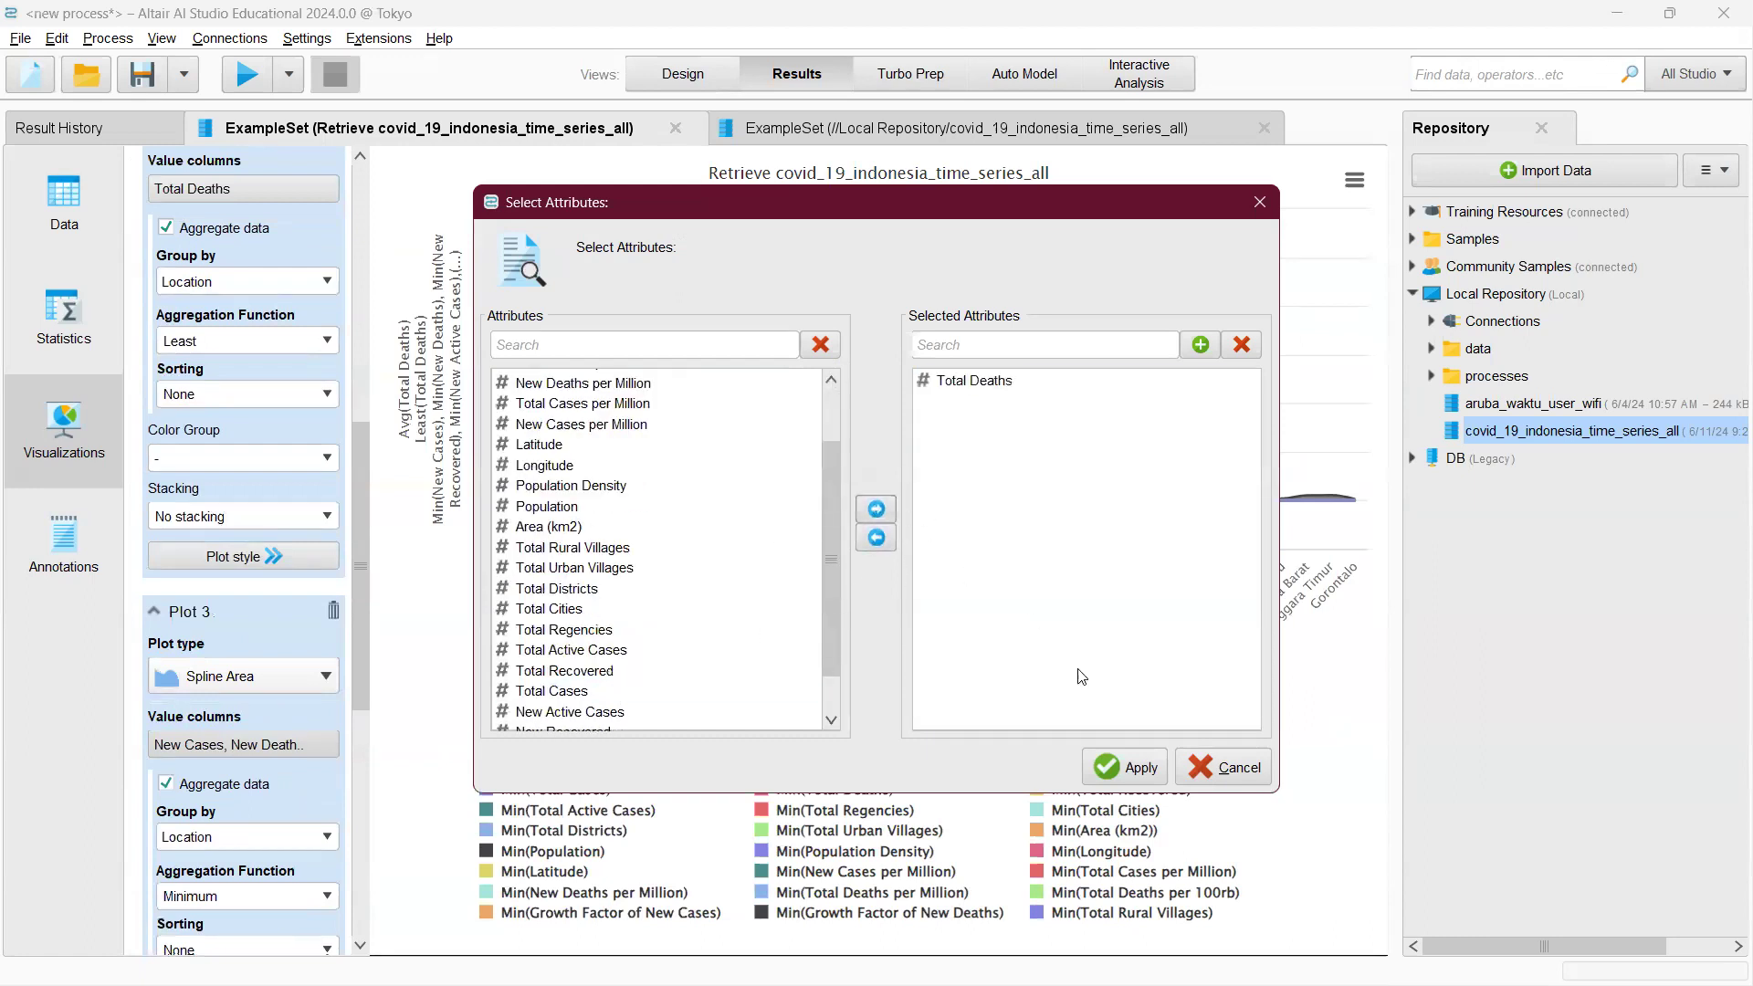
left_click(1115, 764)
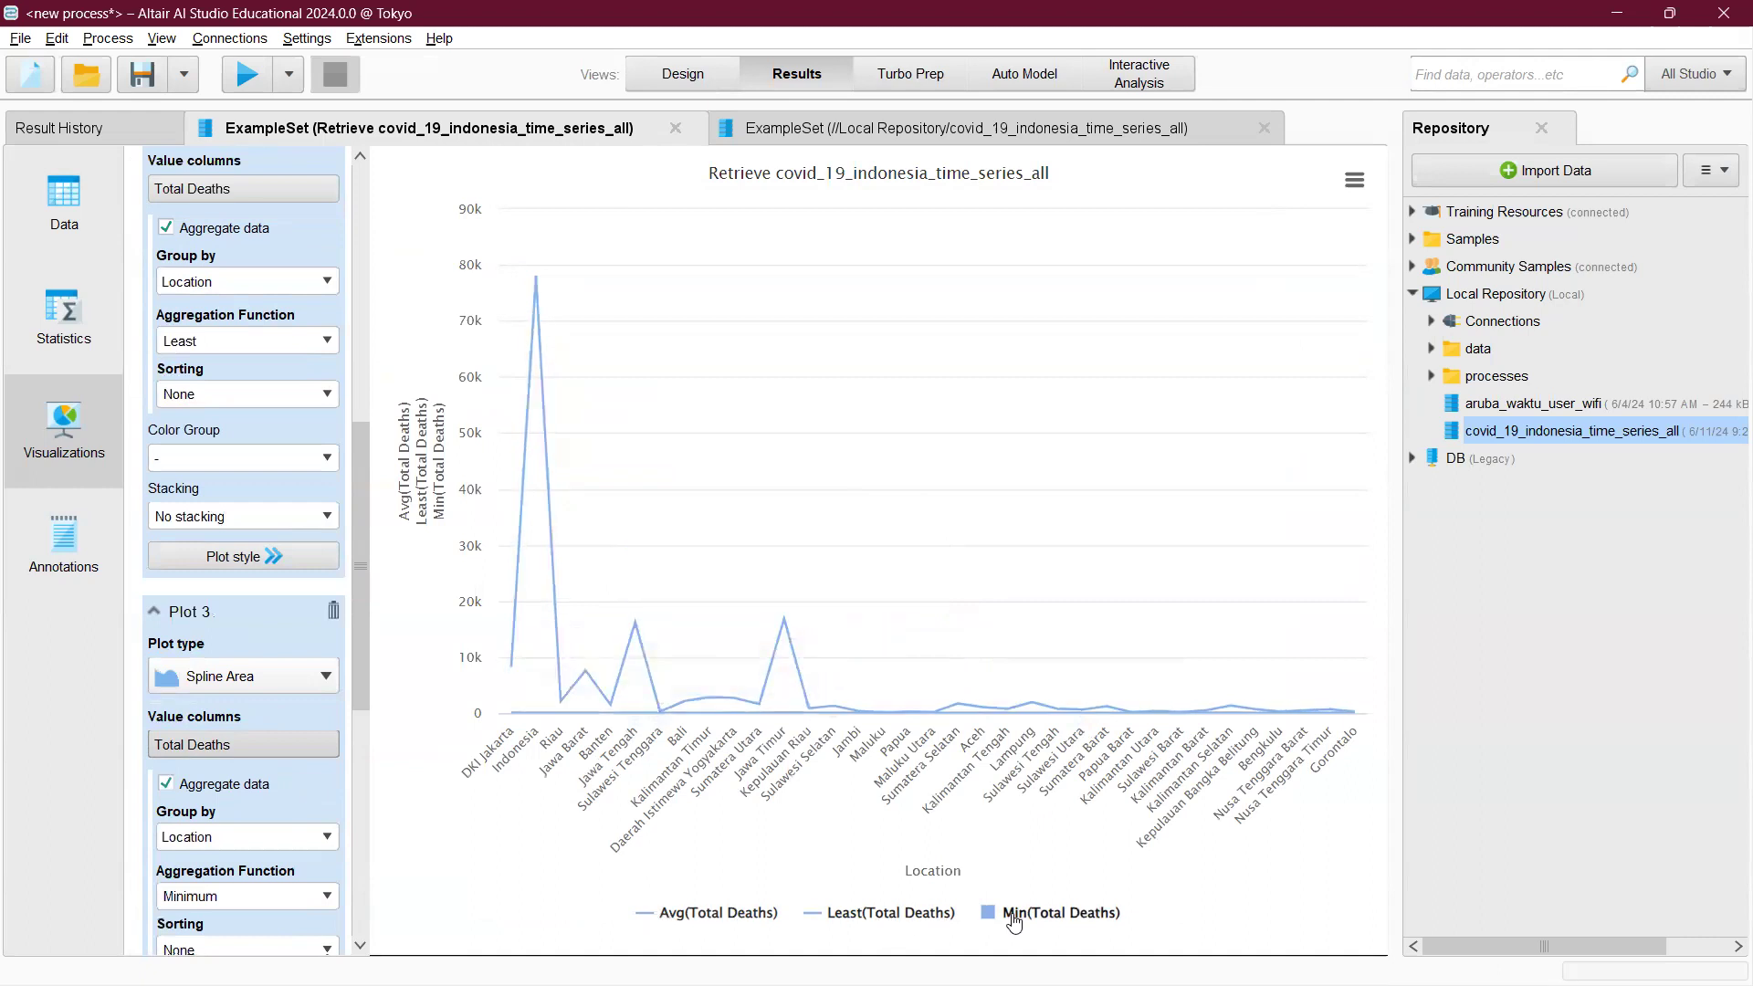
scroll(220, 429, "up", 10)
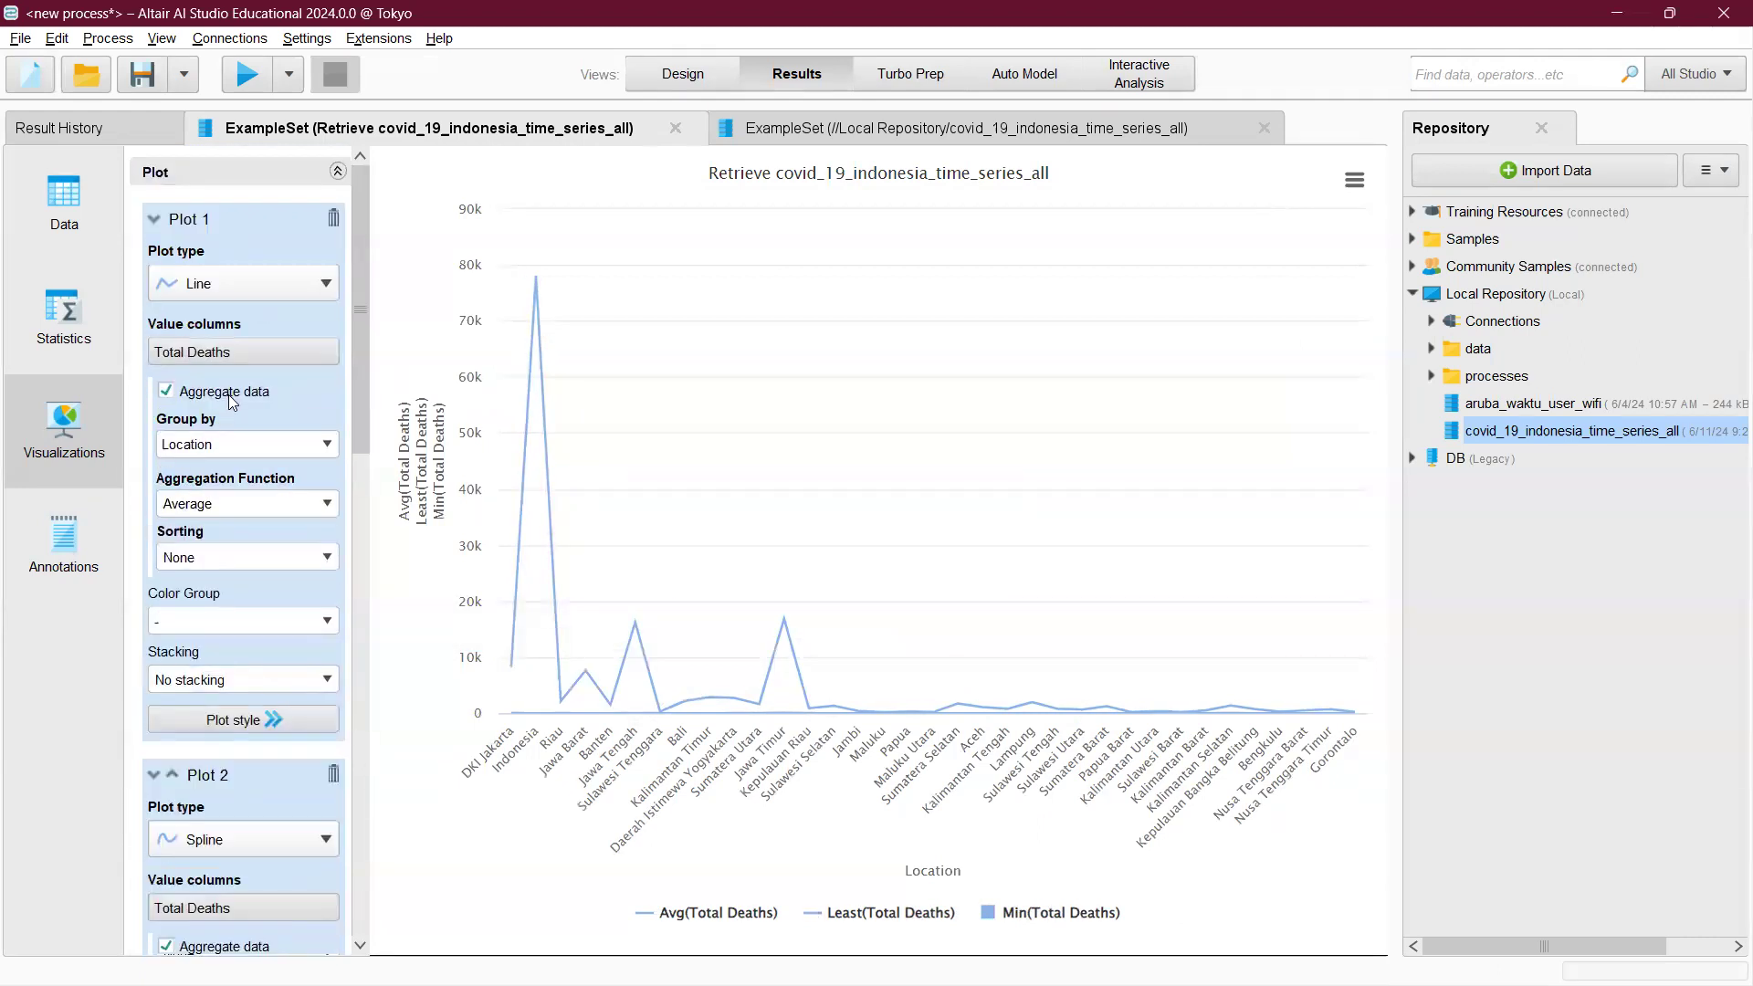
left_click(229, 395)
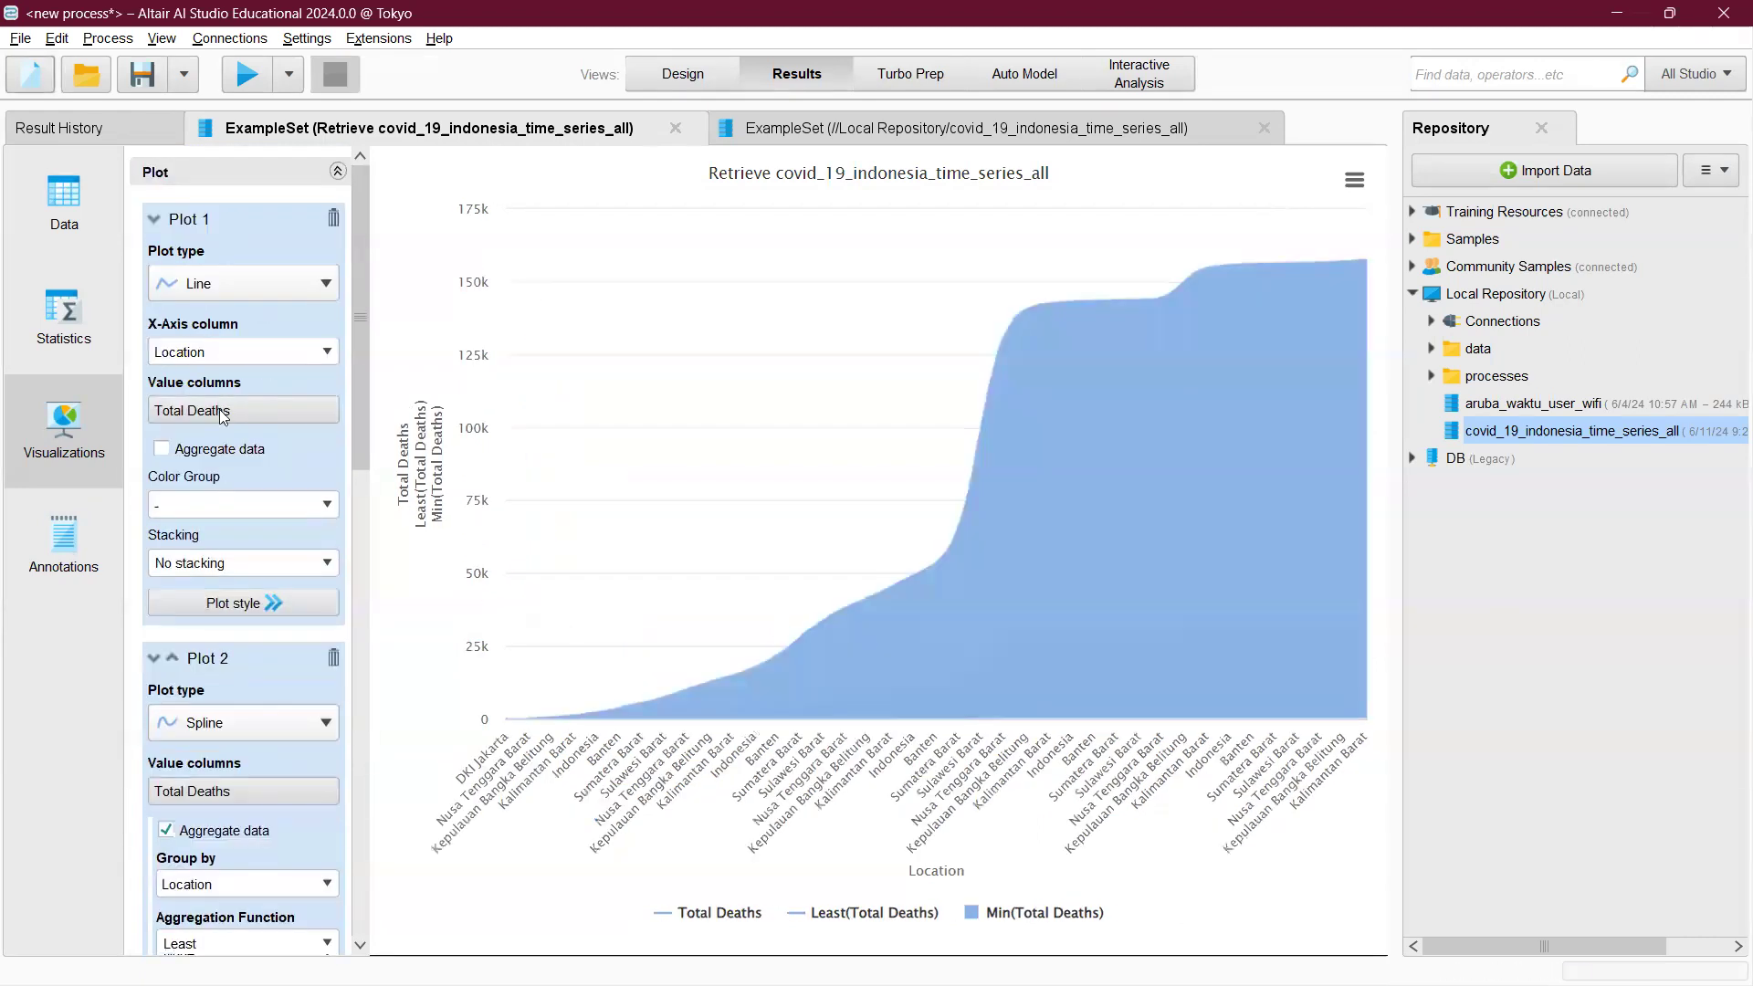
left_click(197, 452)
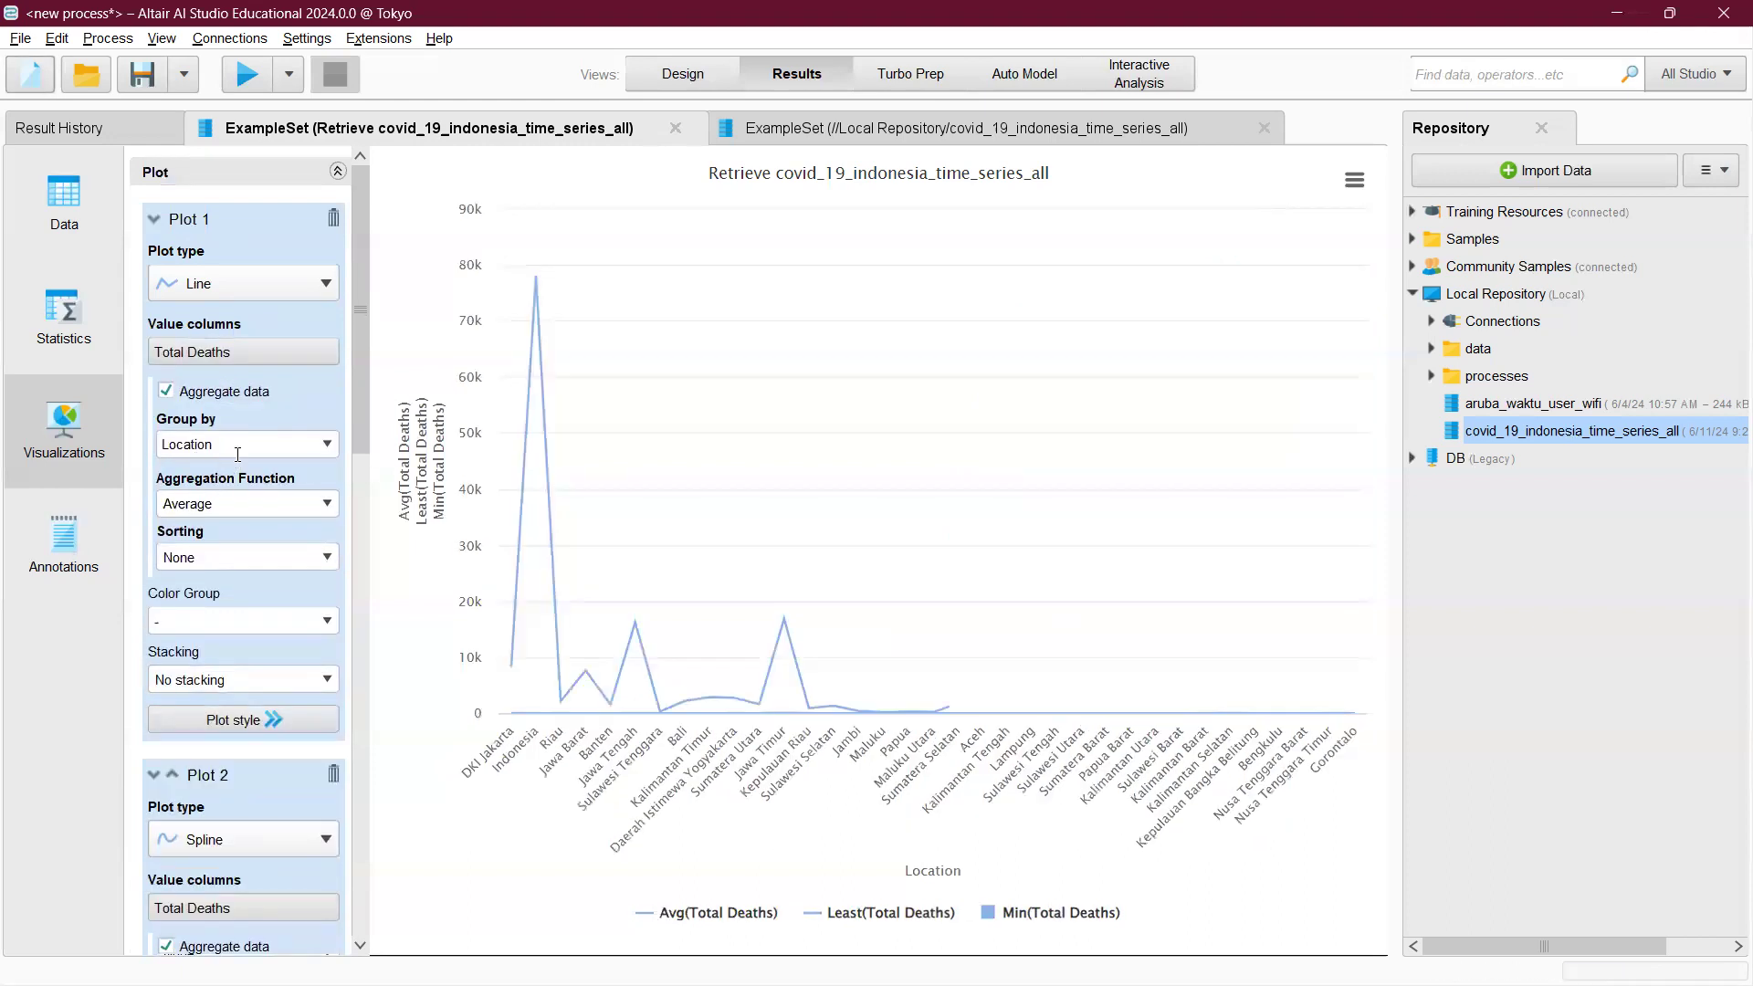
left_click(324, 504)
left_click(303, 527)
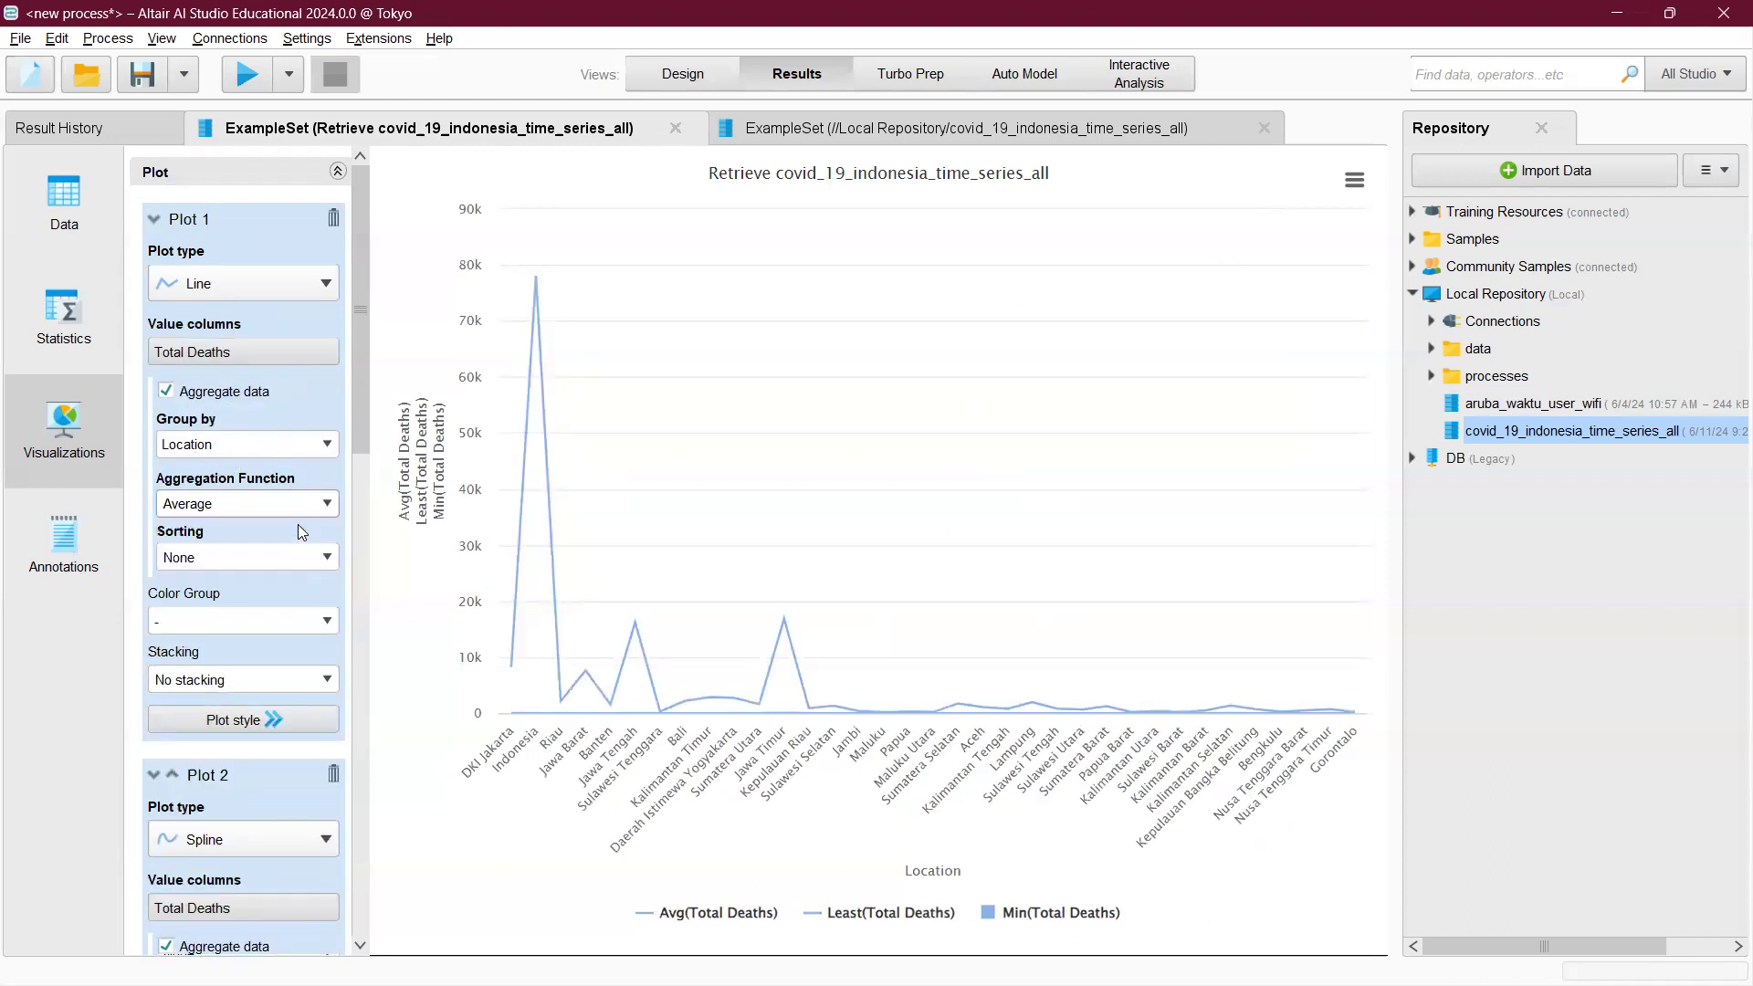
- Recolor Plot 1's line red by making red the first color of its palette
left_click(278, 723)
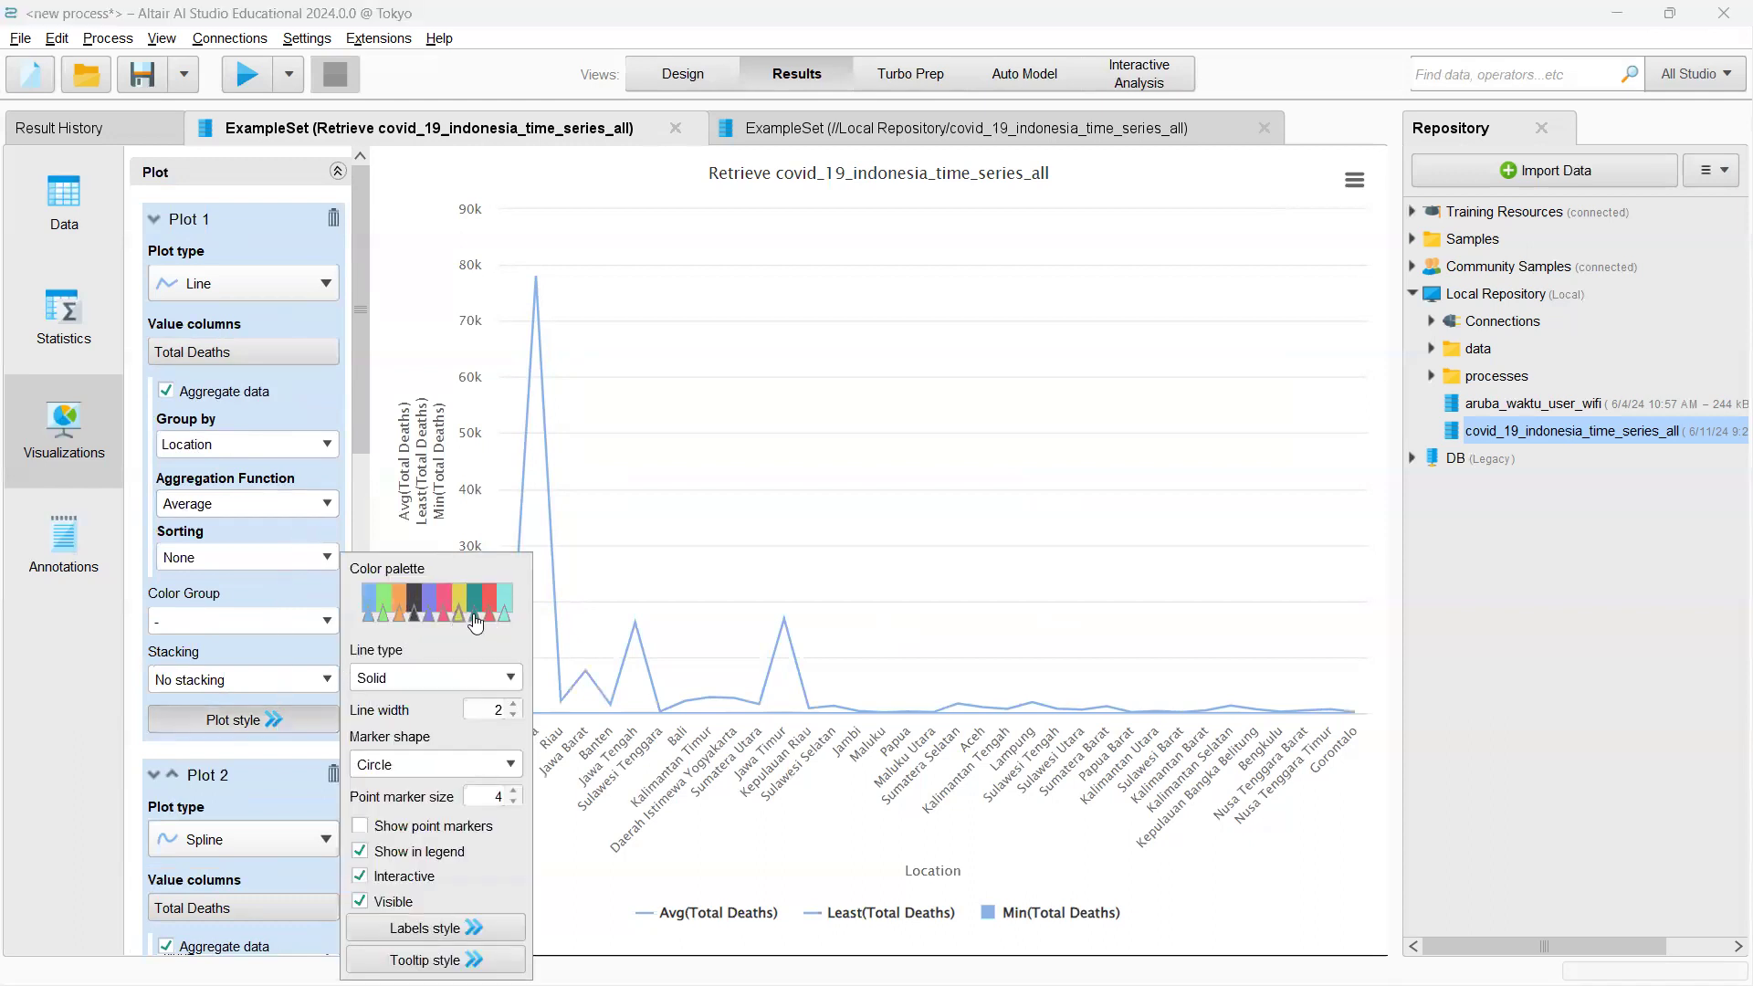
left_click(483, 624)
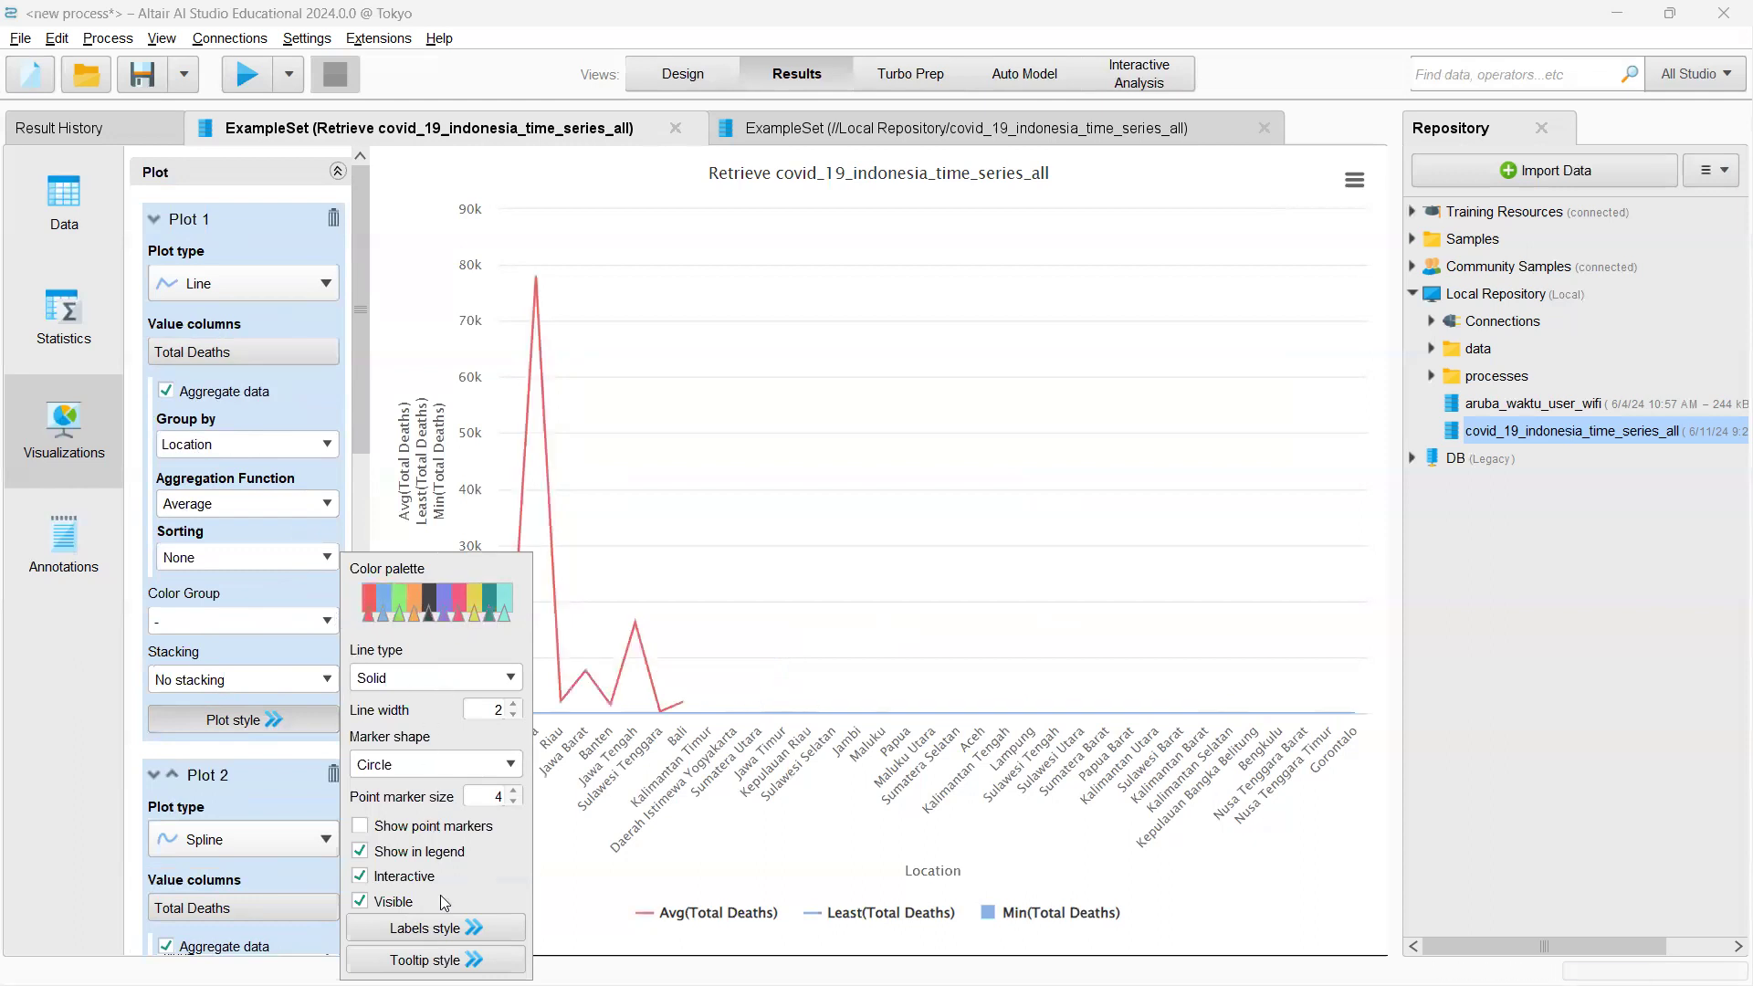
left_click(302, 593)
- Change Plot 2's type to Line and set its aggregation function to Median
scroll(262, 591, "down", 4)
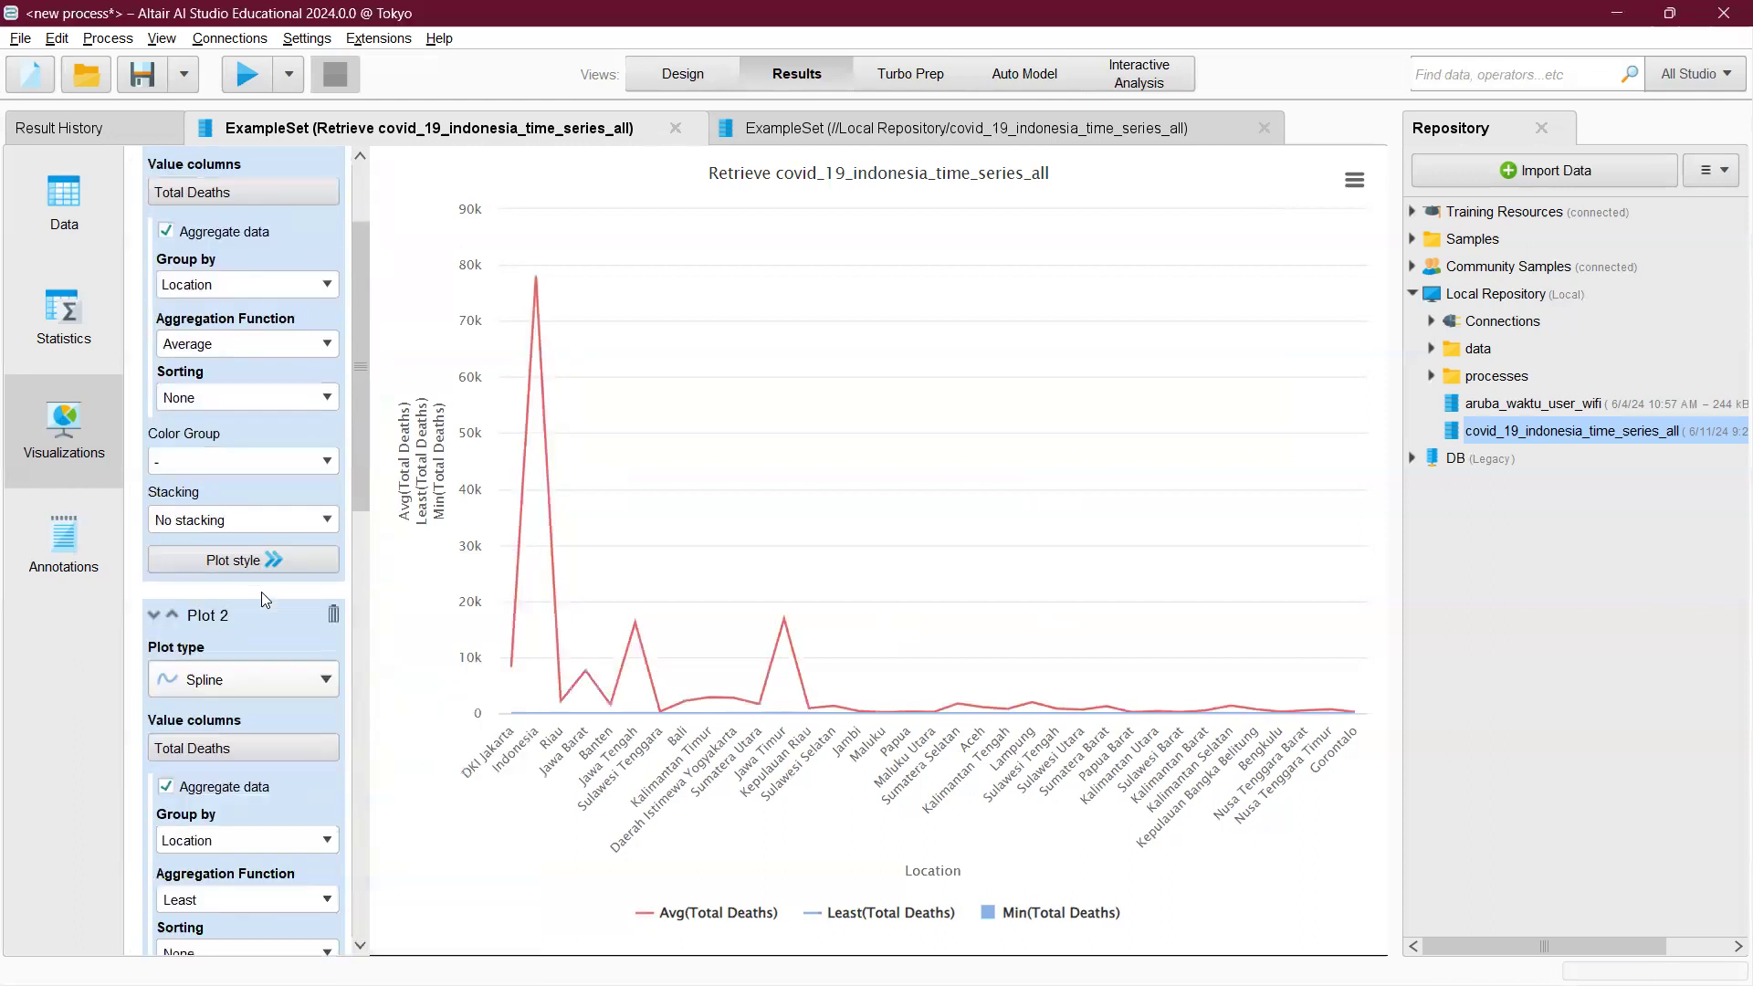
scroll(271, 665, "down", 1)
left_click(242, 440)
left_click(391, 568)
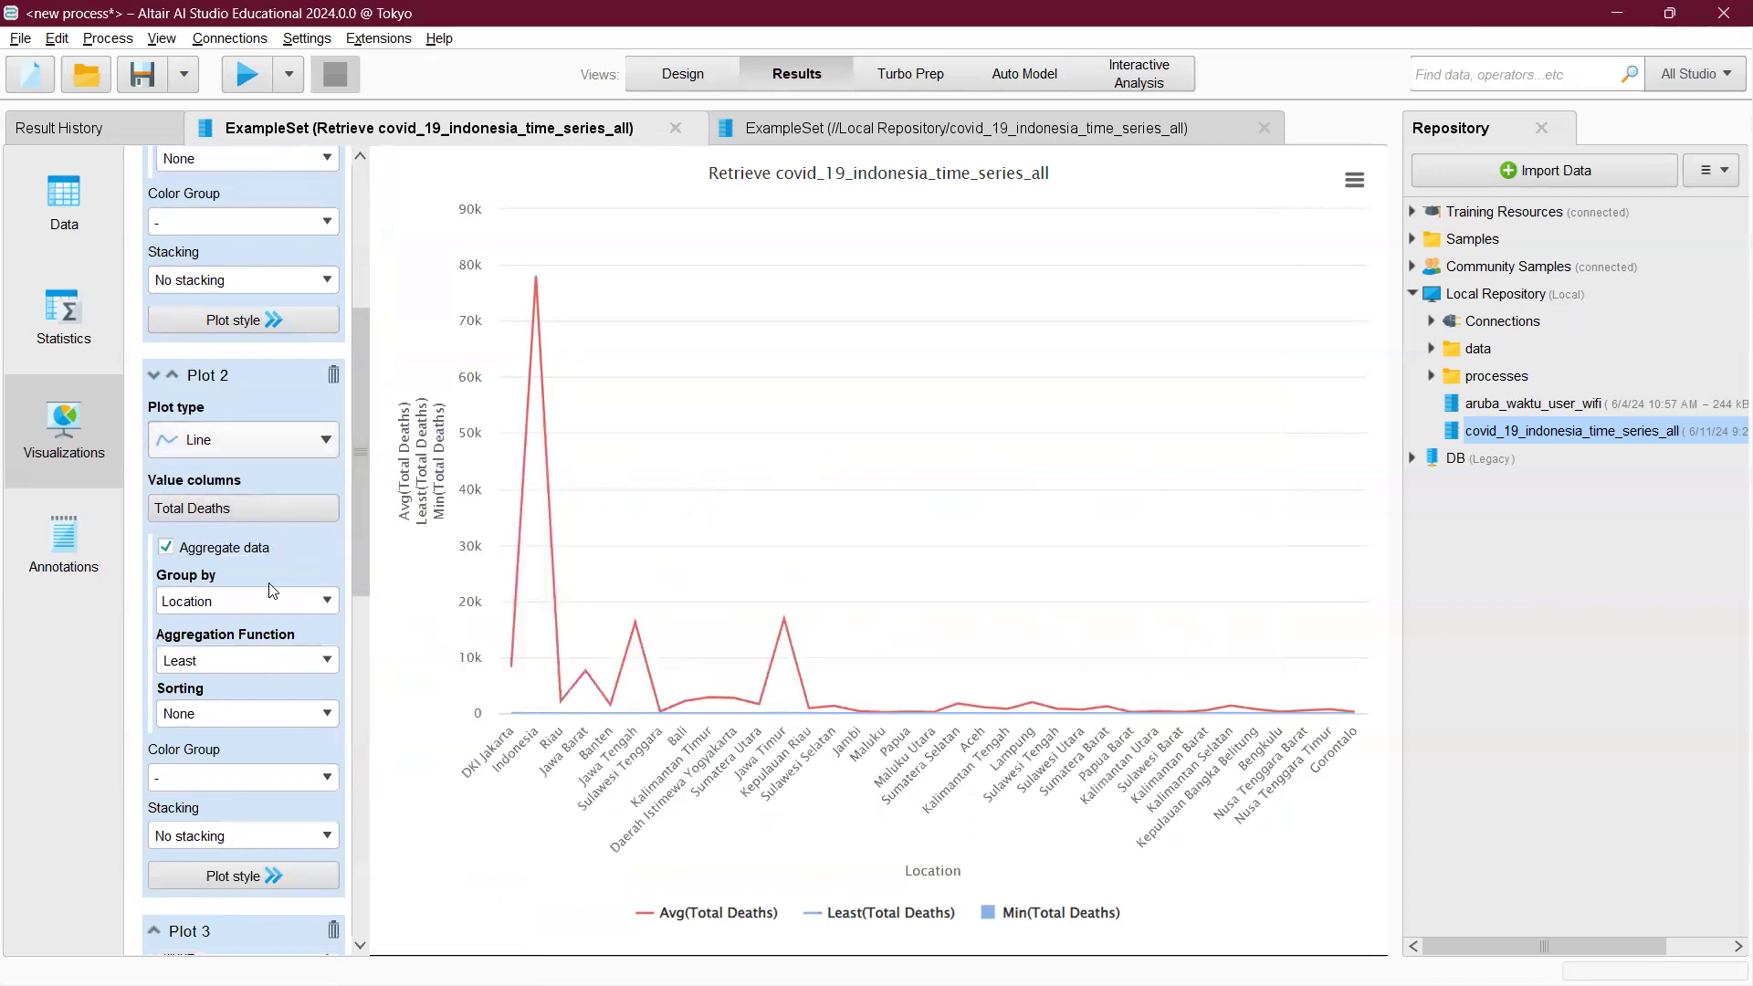
left_click(330, 661)
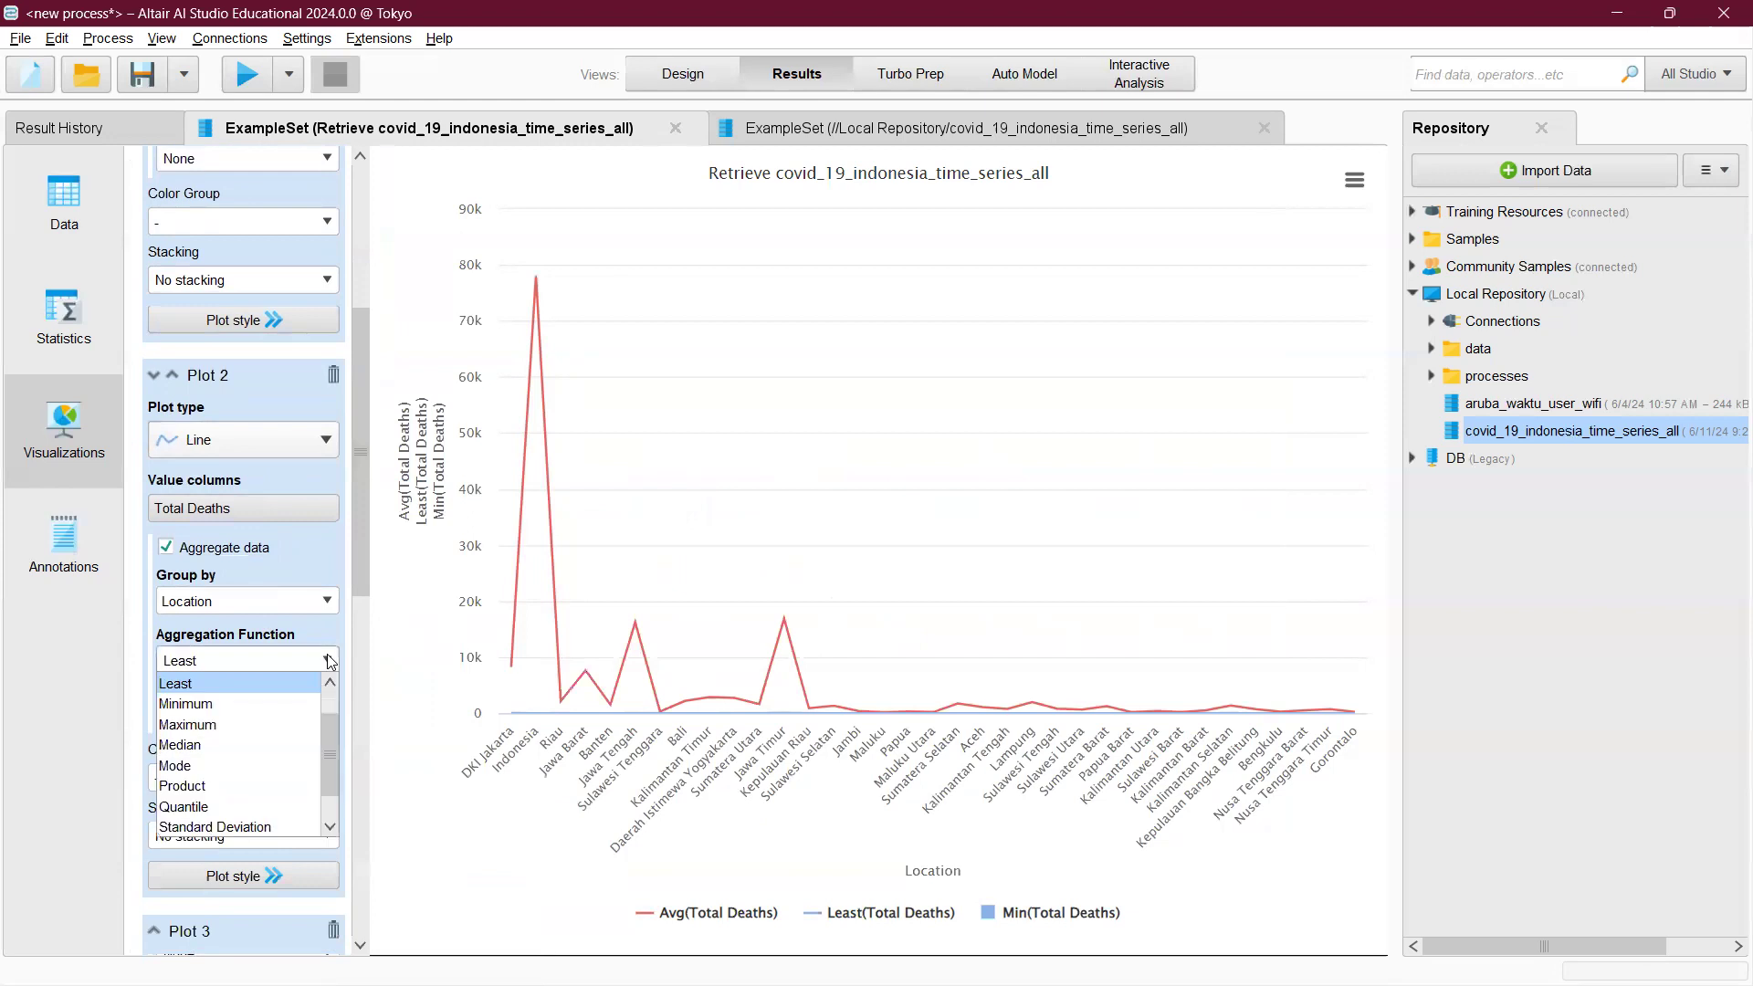
left_click(263, 745)
- Recolor Plot 2's line green by making green the first color of its palette, with data aggregation left enabled
scroll(268, 713, "down", 3)
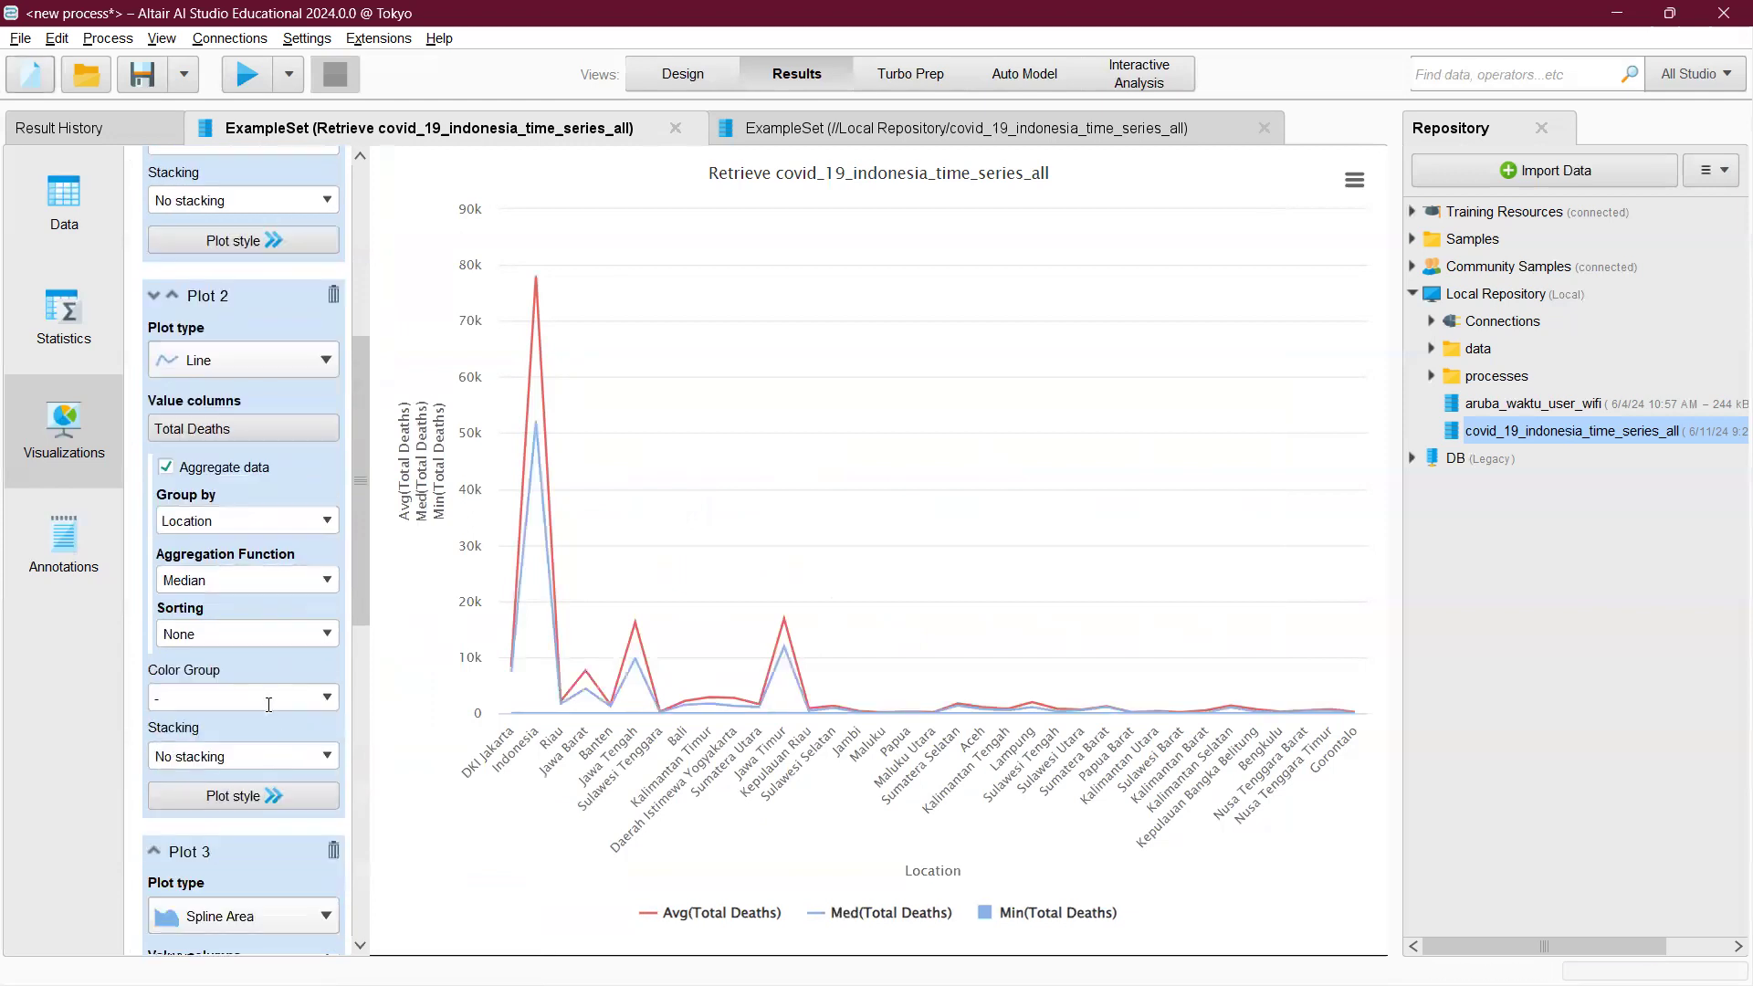
left_click(289, 789)
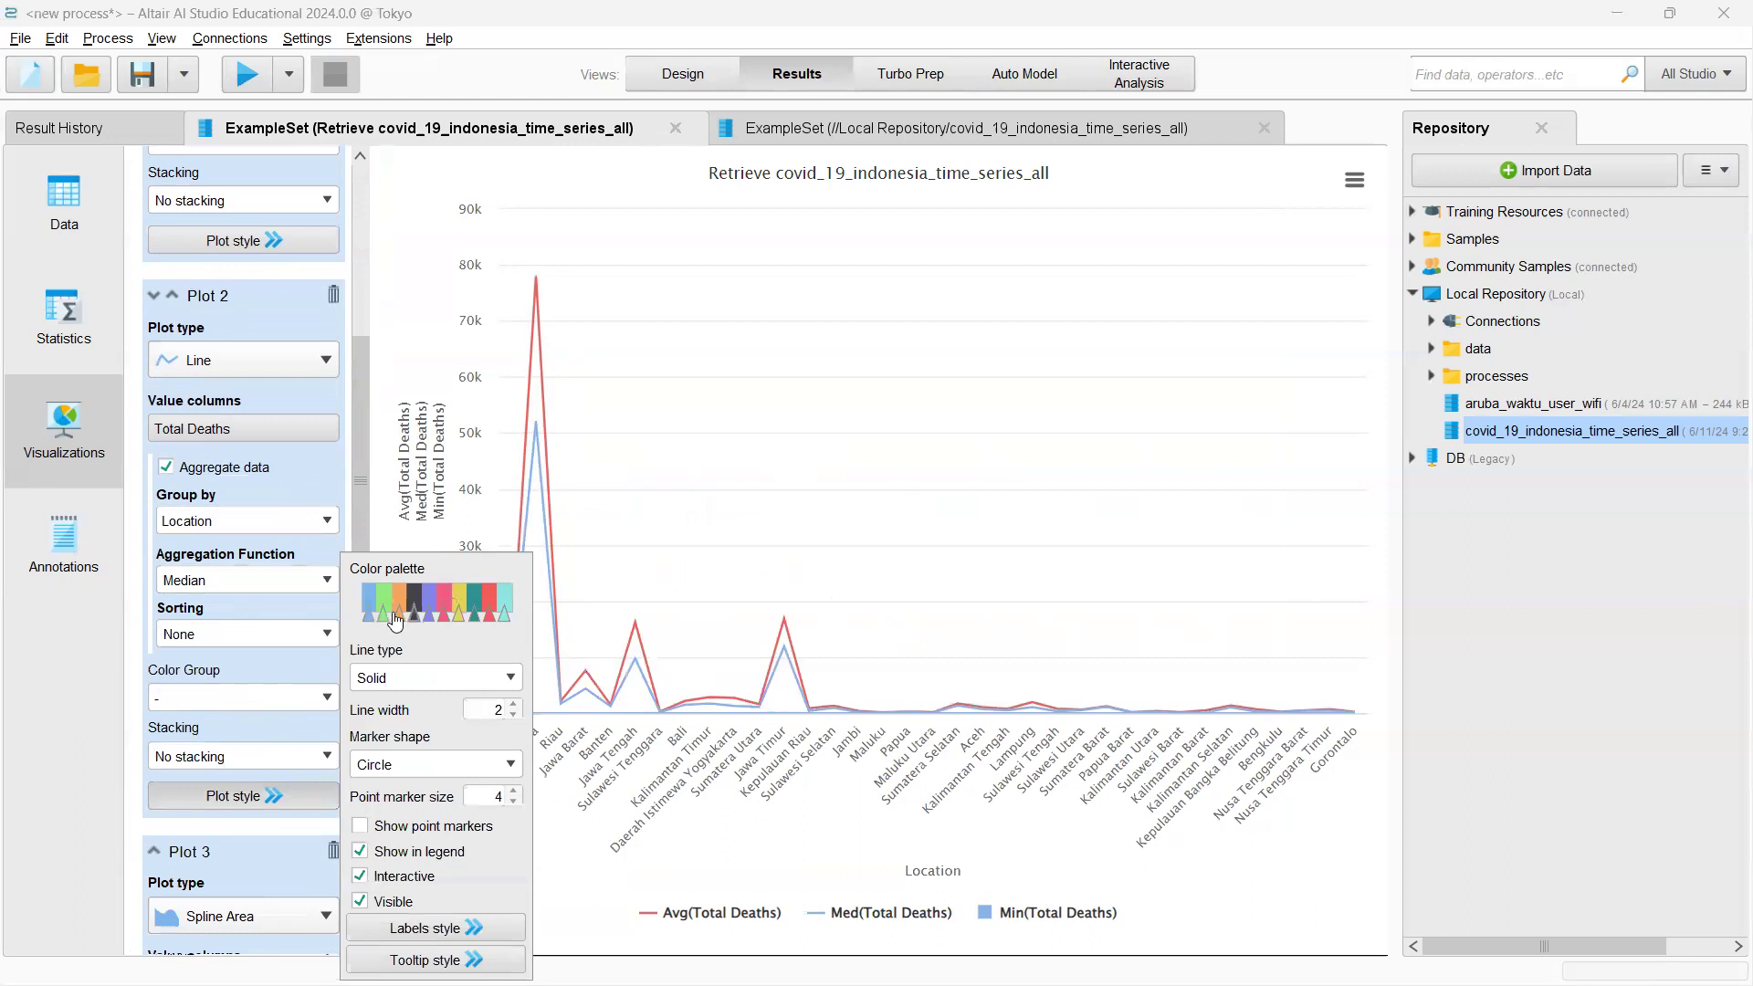
left_click_drag(382, 616, 360, 617)
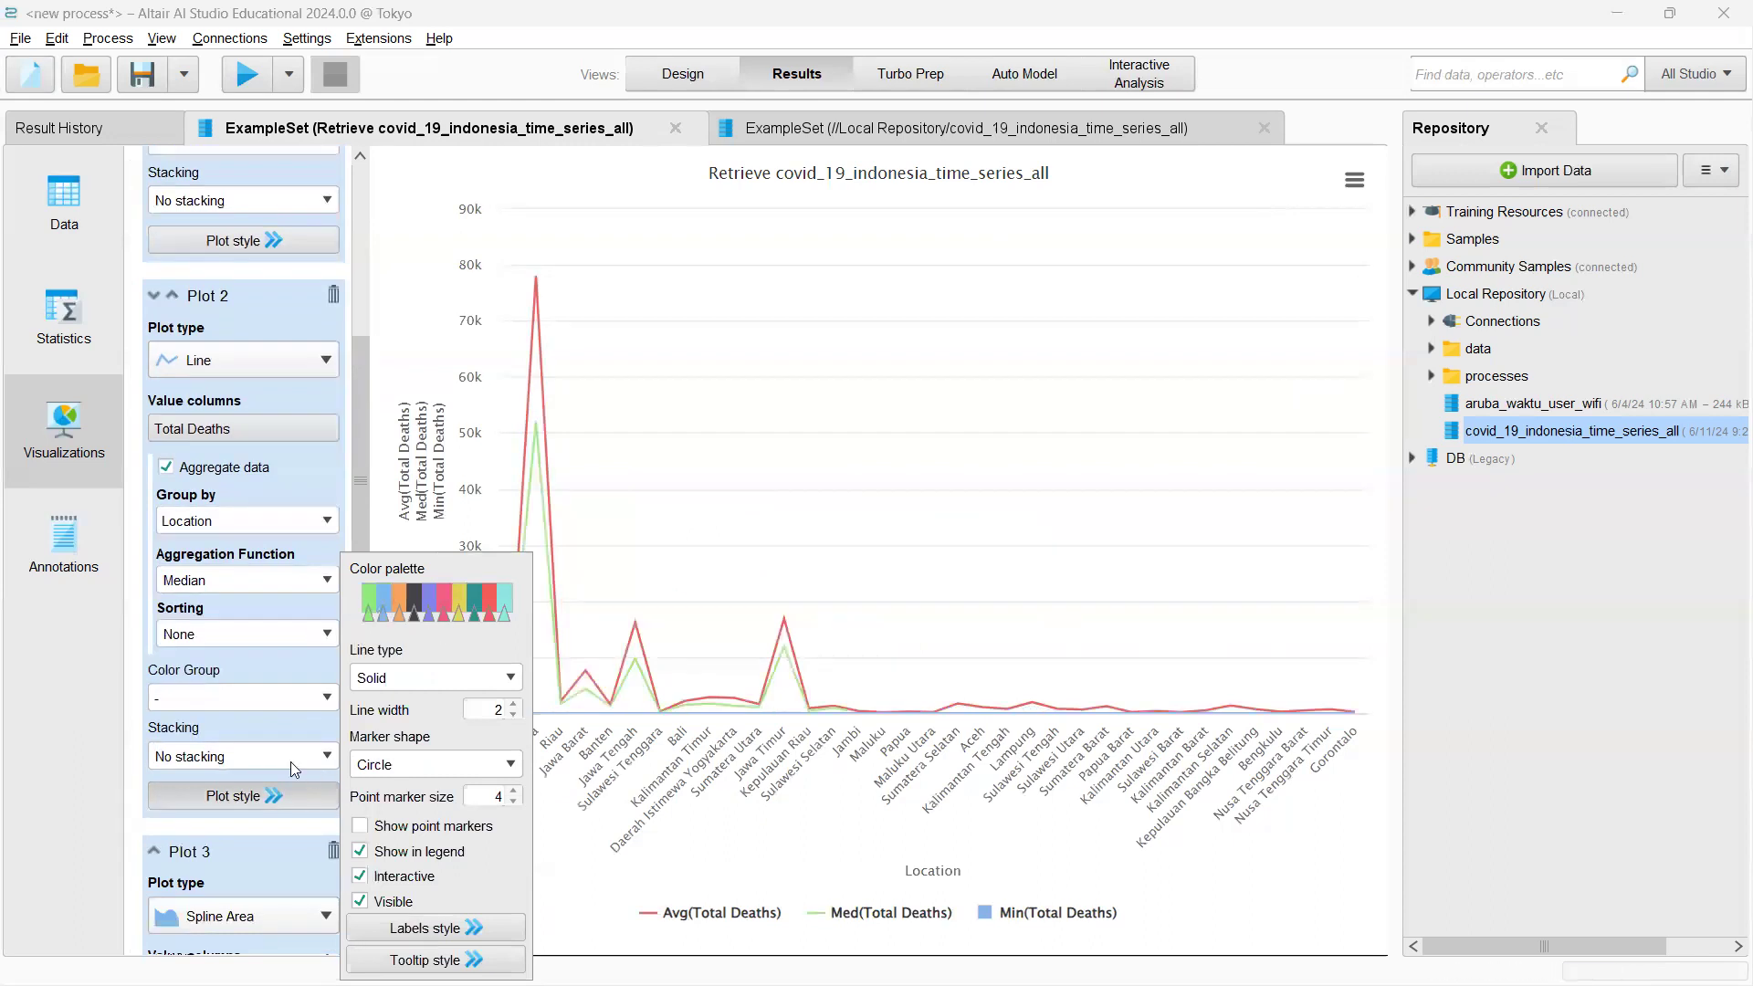
left_click(302, 468)
left_click(303, 476)
scroll(268, 599, "down", 3)
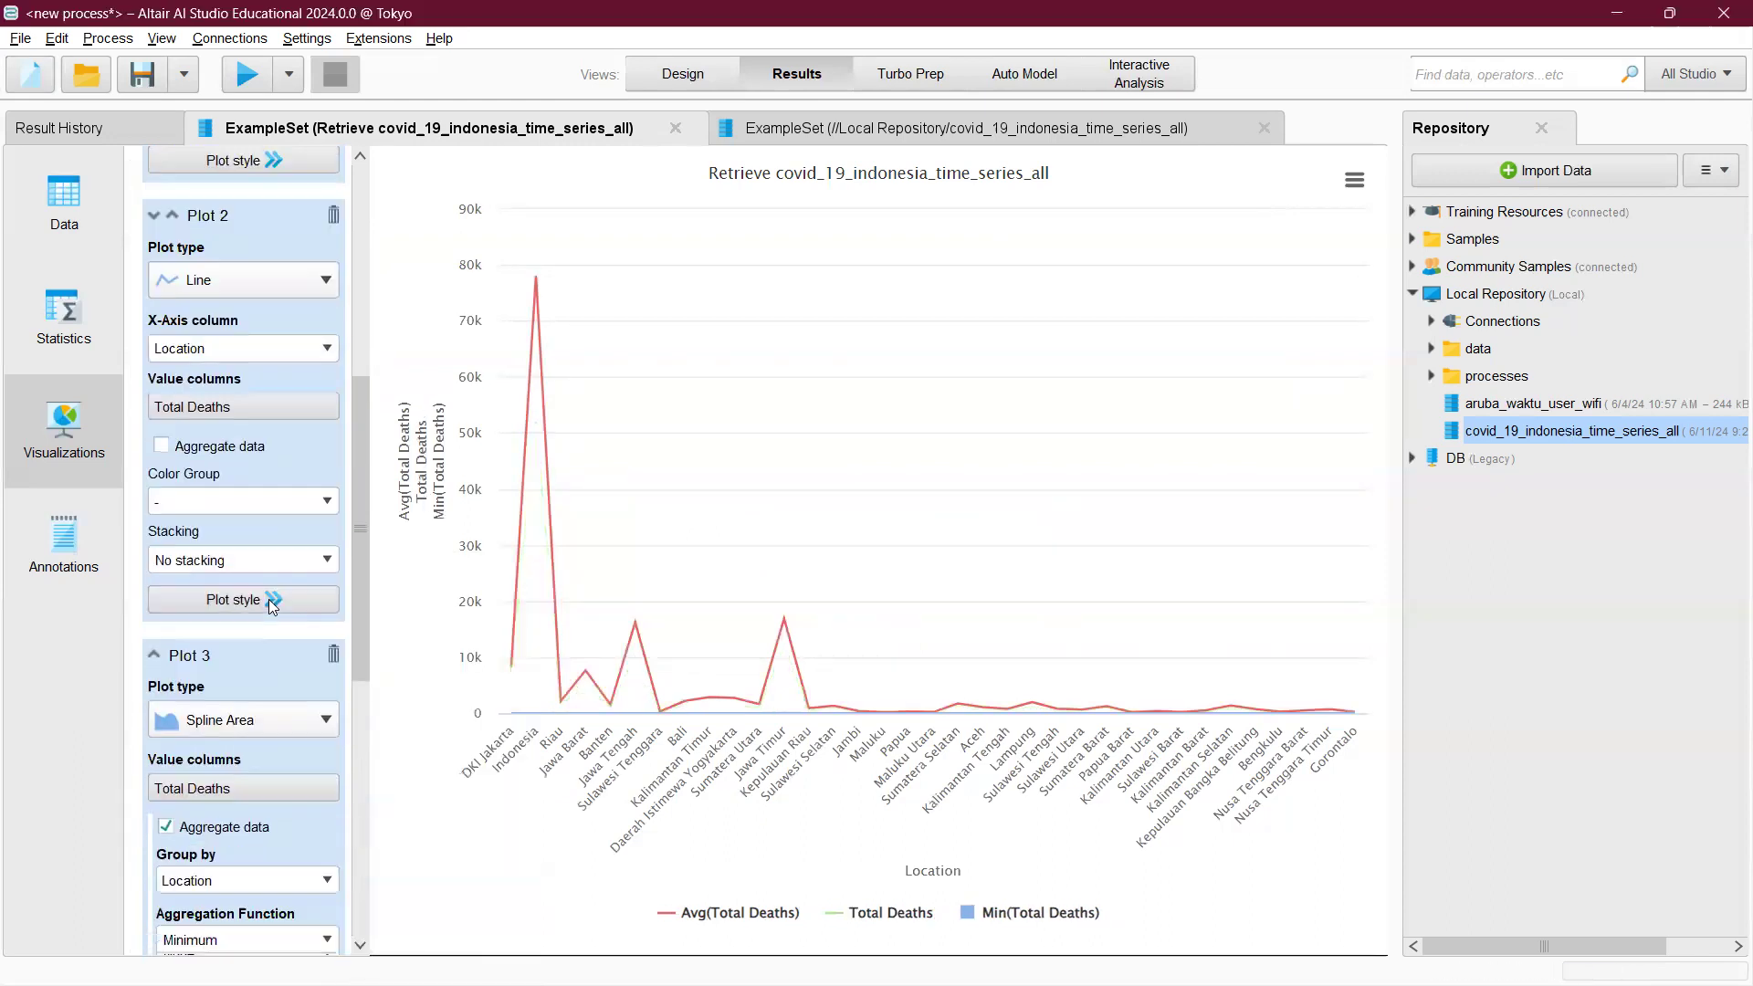
left_click(245, 447)
scroll(255, 662, "down", 3)
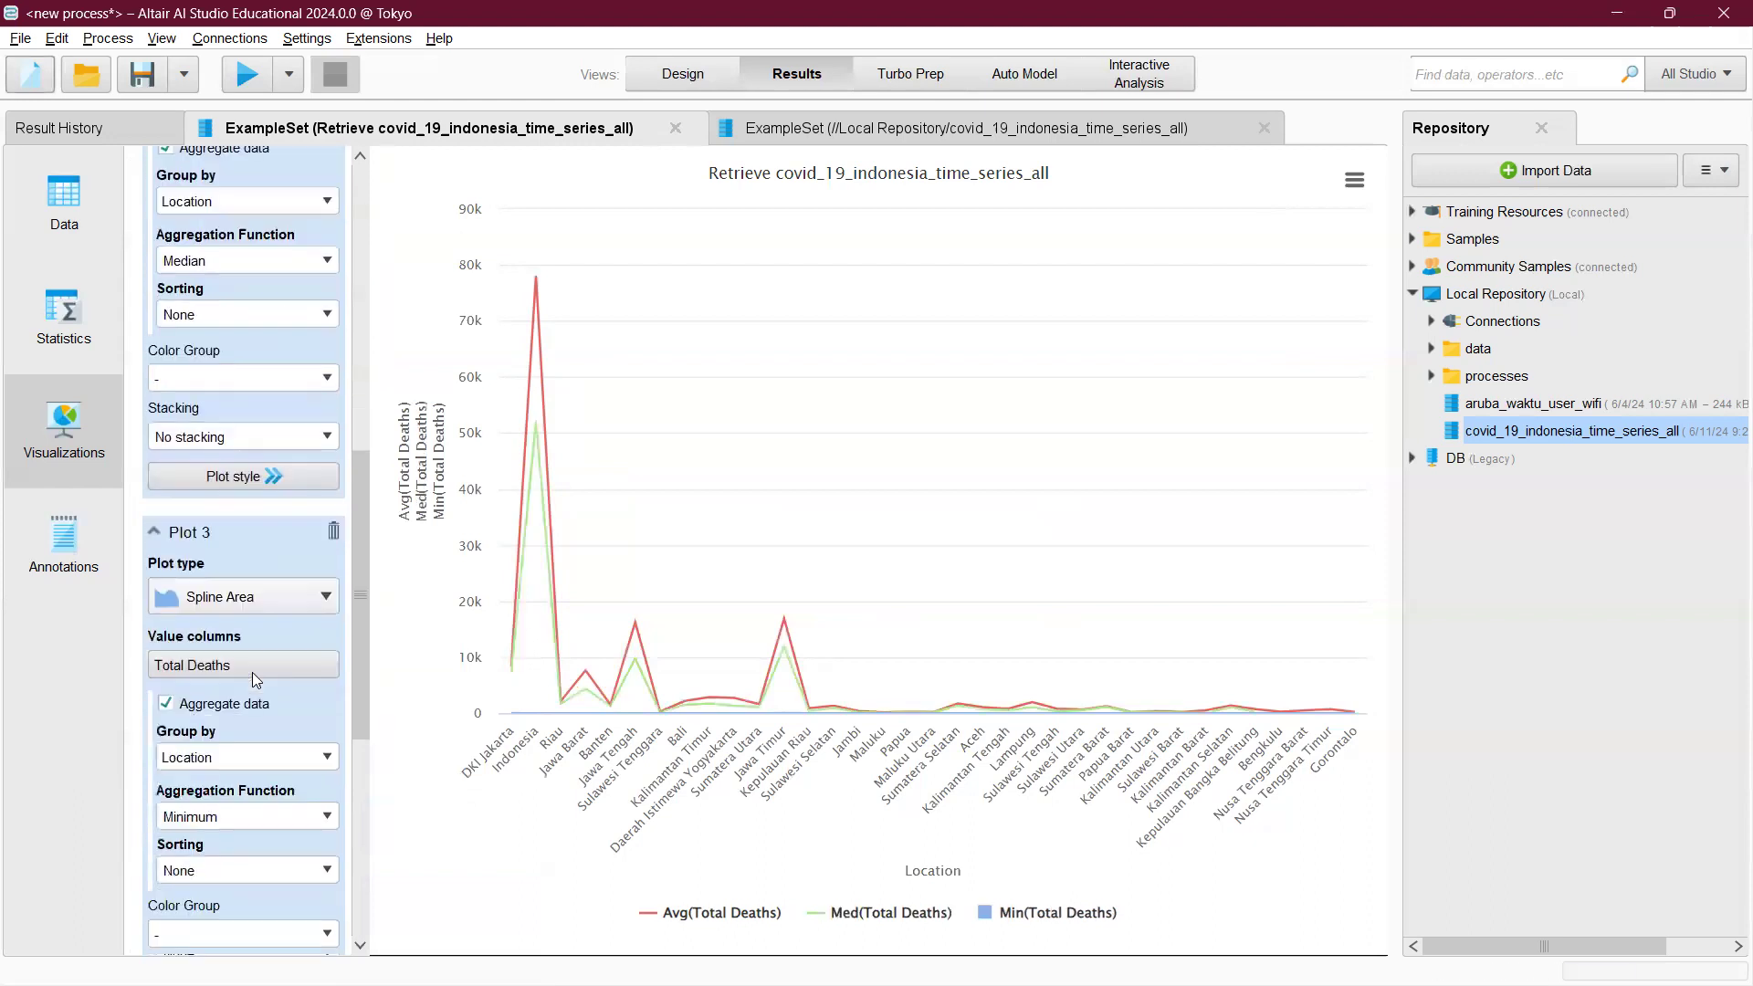
- Set Plot 3's aggregation function to Mode and change its plot type to Line
scroll(251, 692, "down", 1)
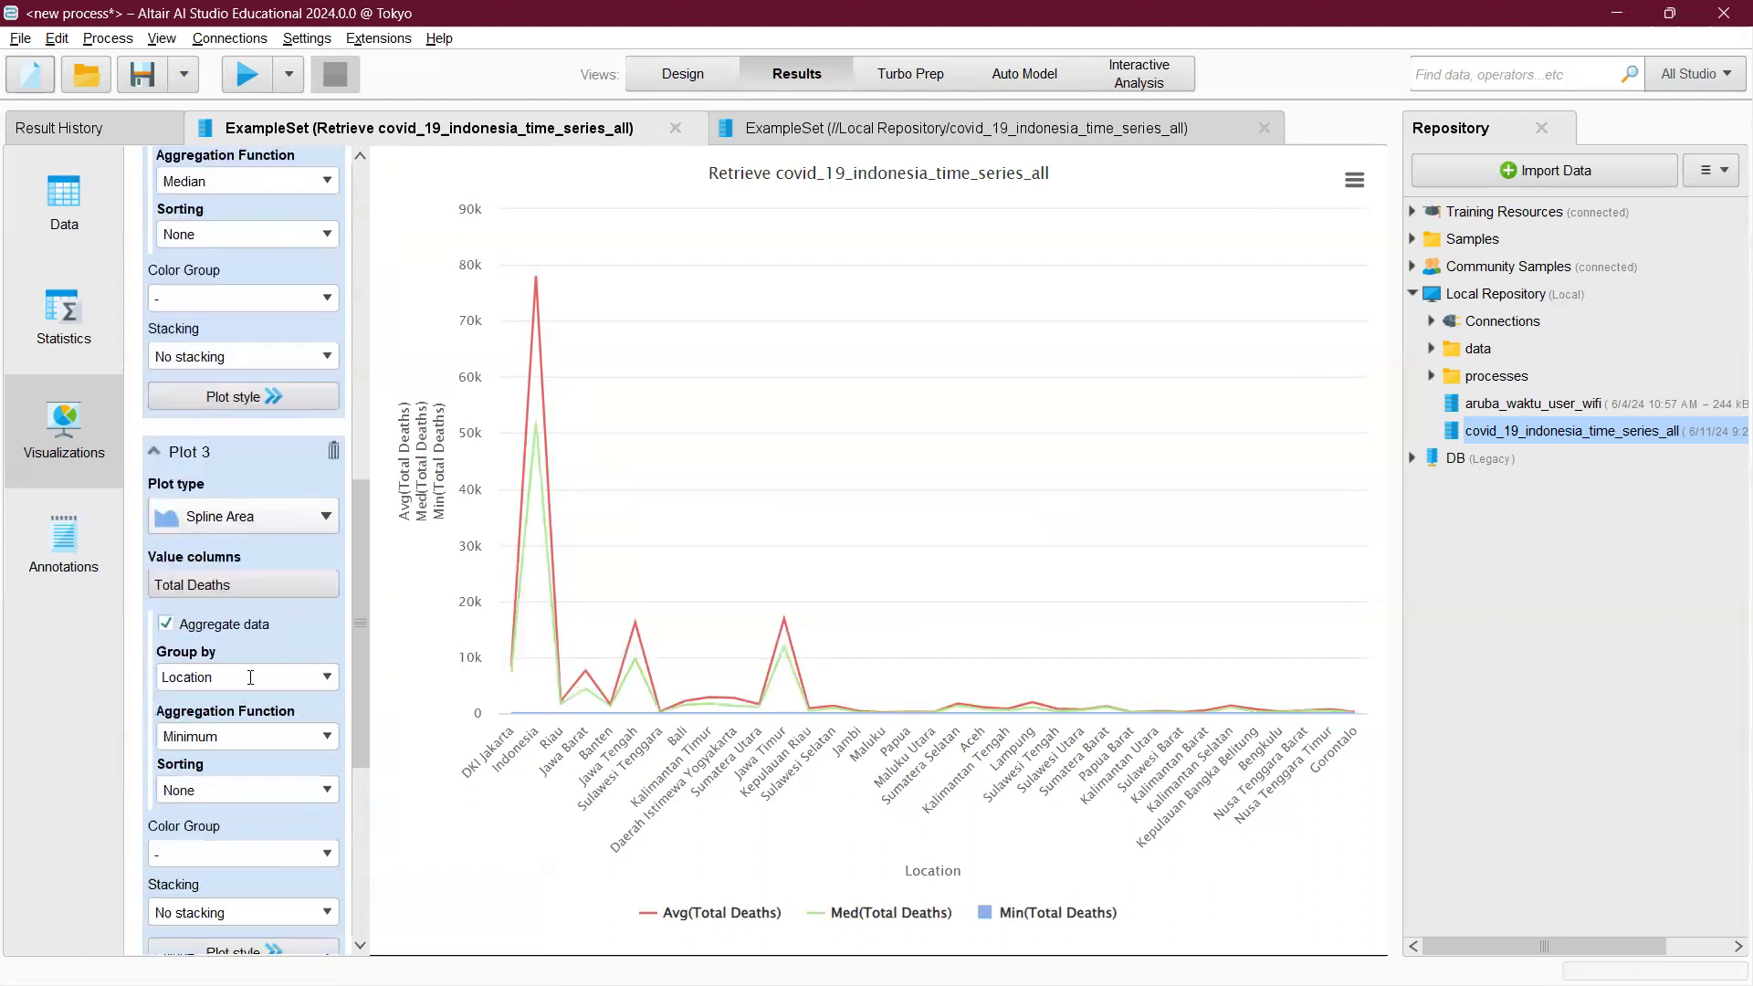
left_click(325, 736)
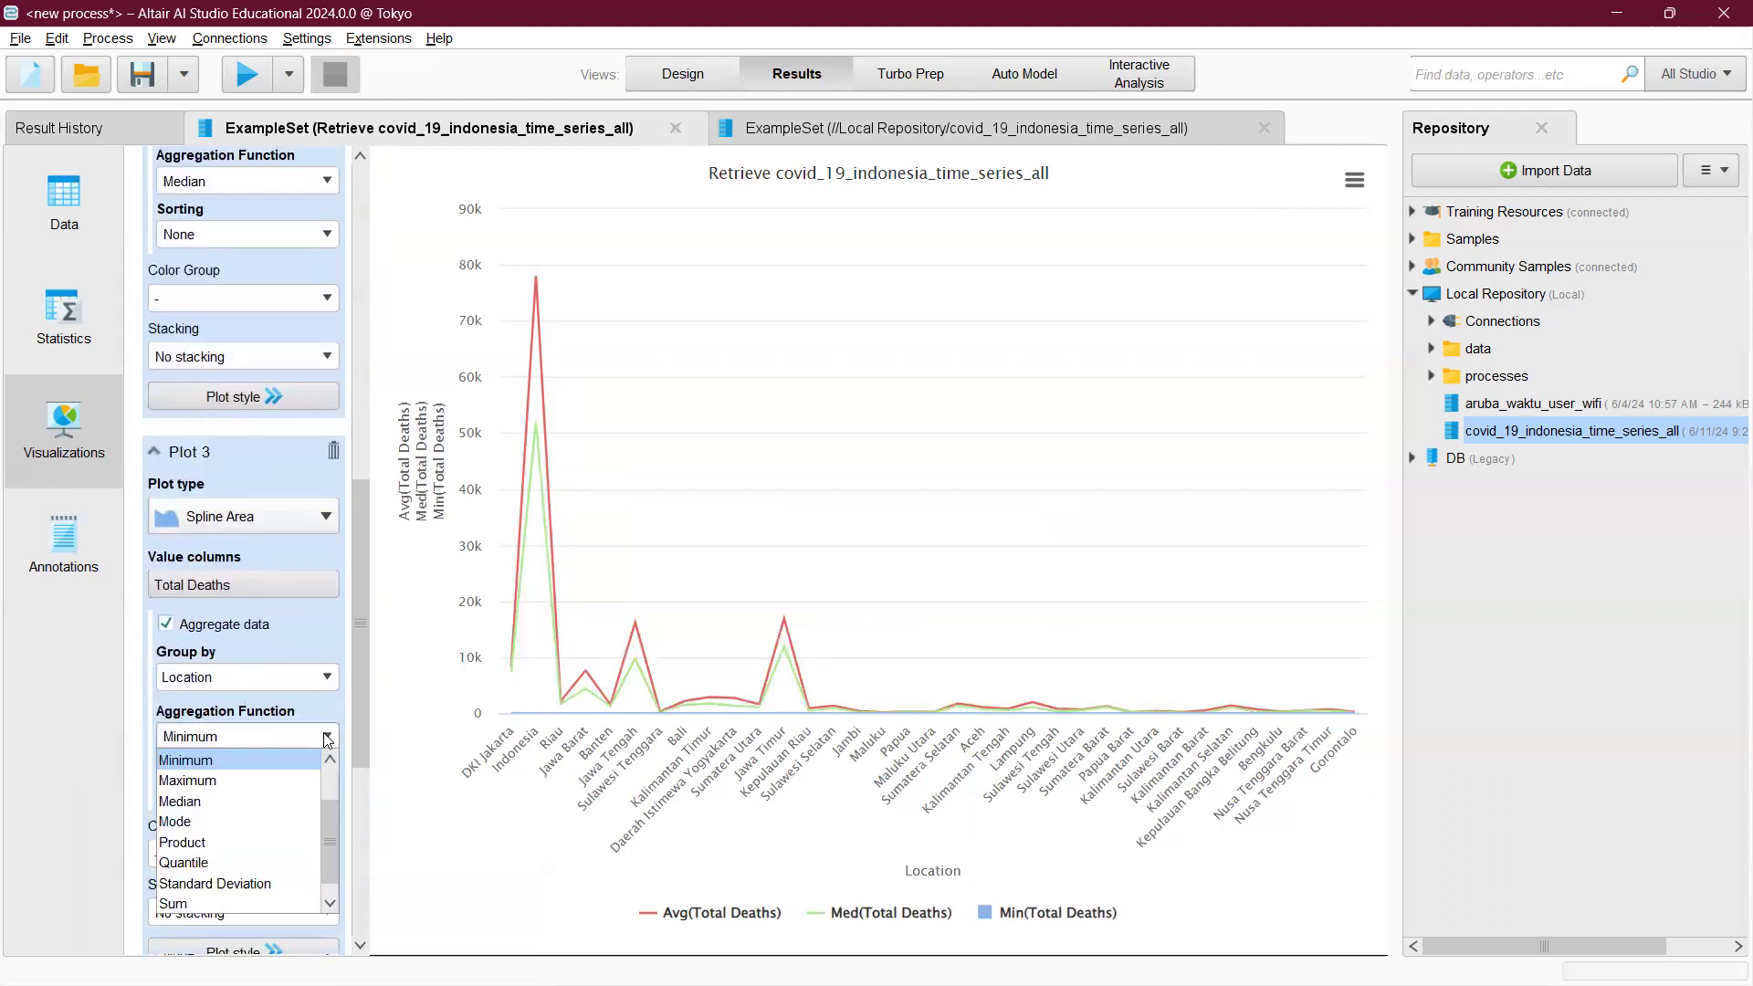
left_click(265, 822)
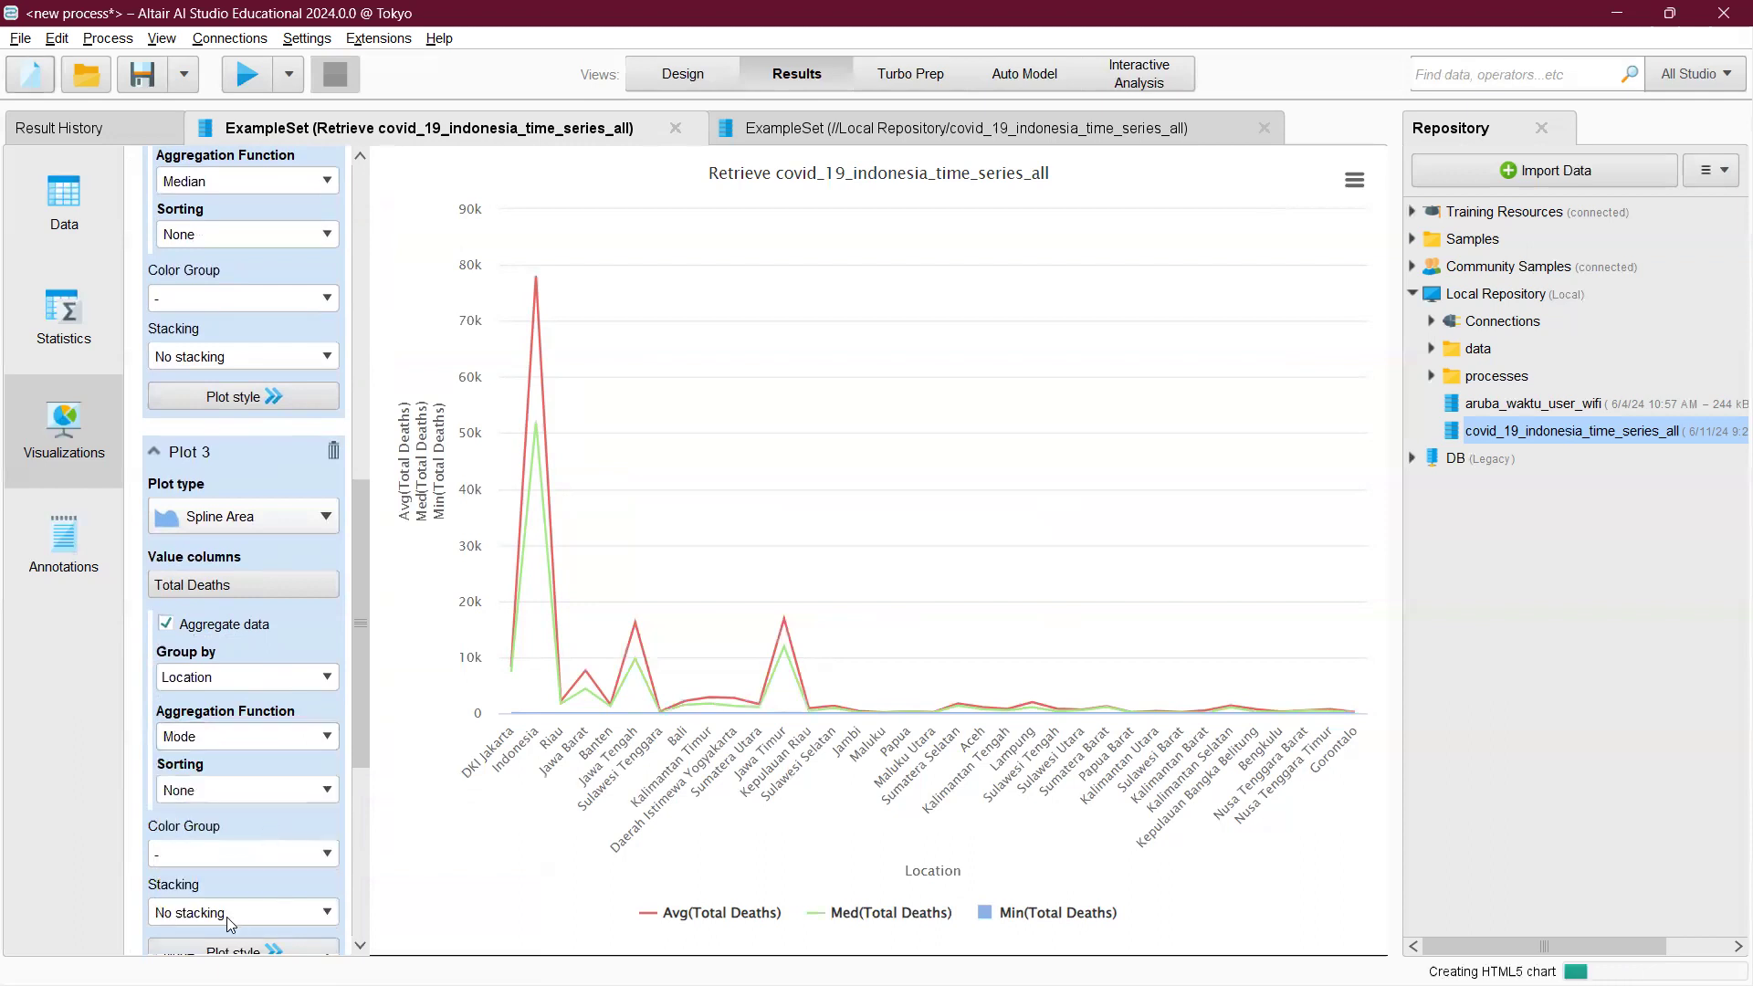
scroll(262, 822, "down", 1)
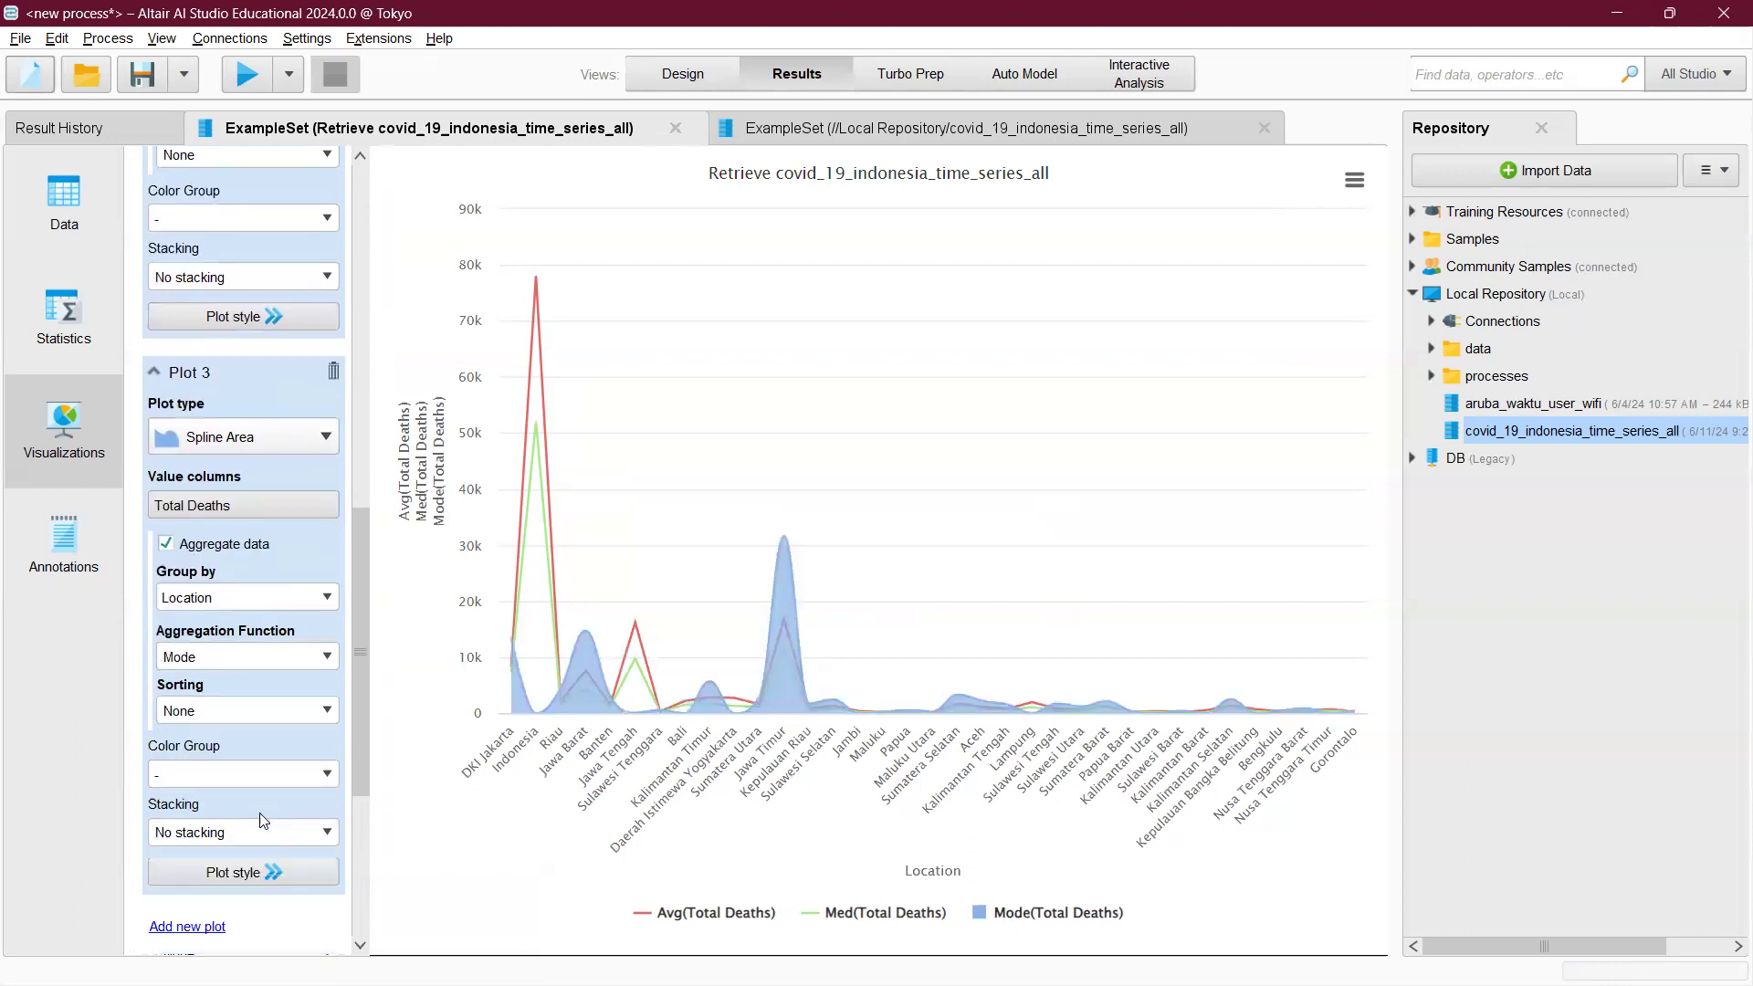
left_click(274, 426)
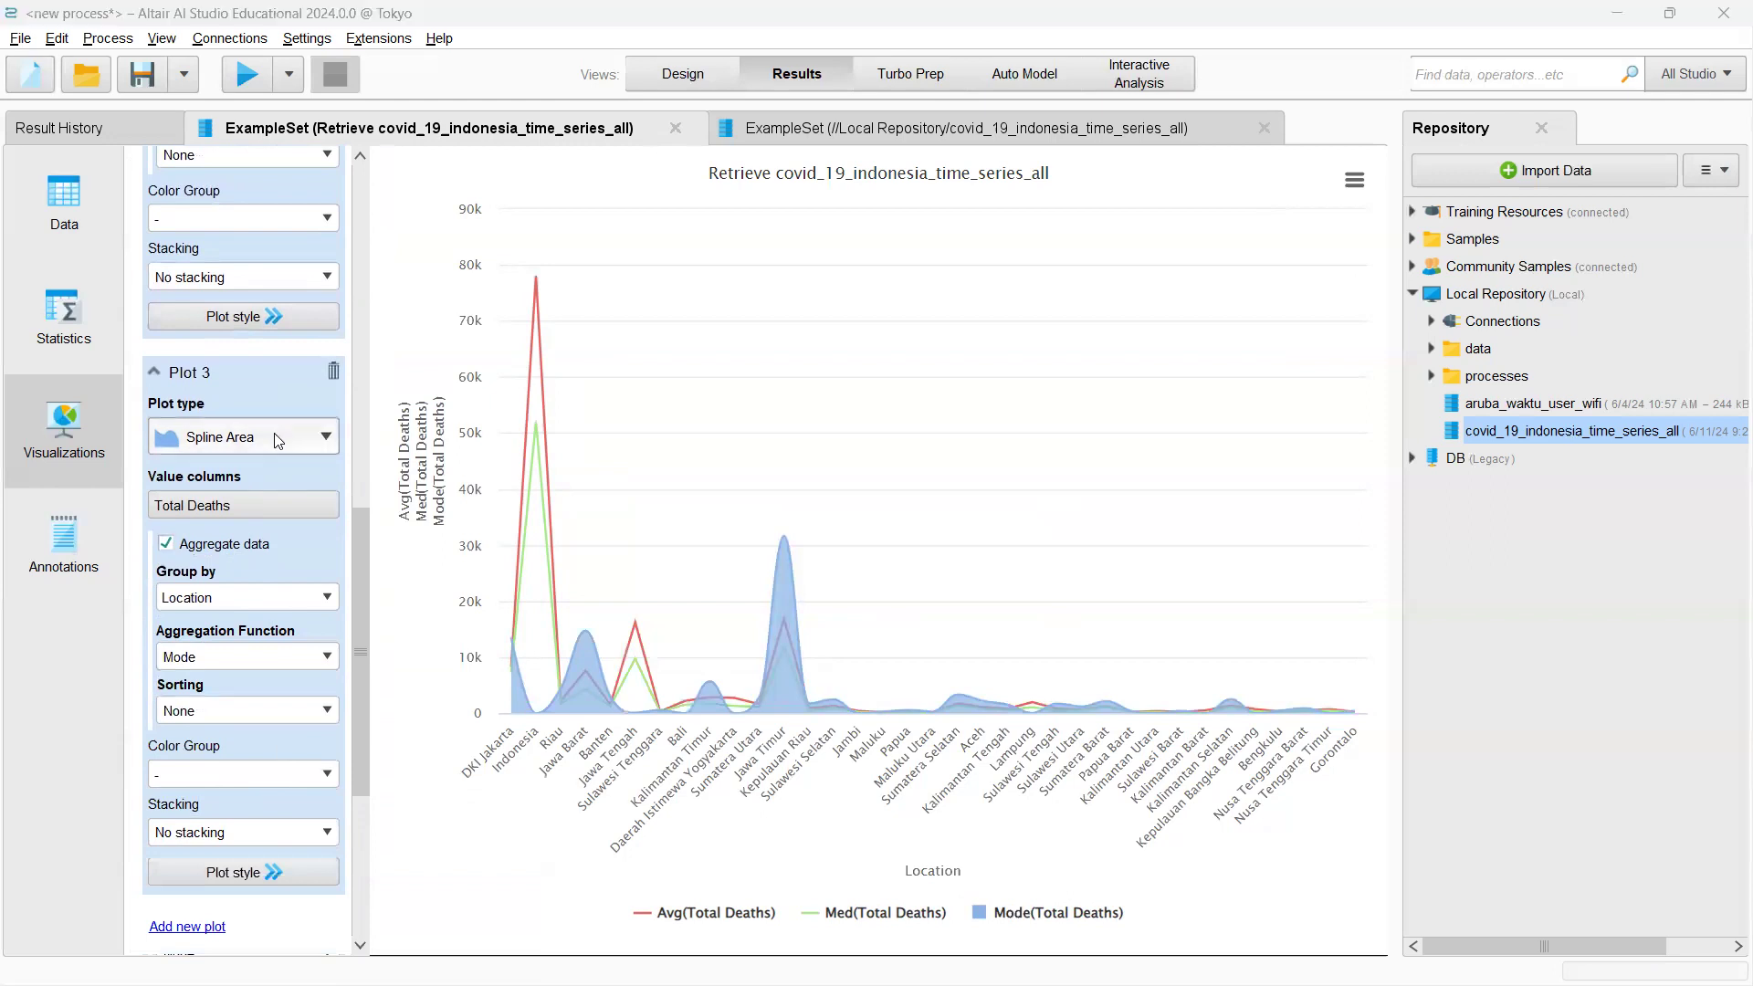
left_click(440, 497)
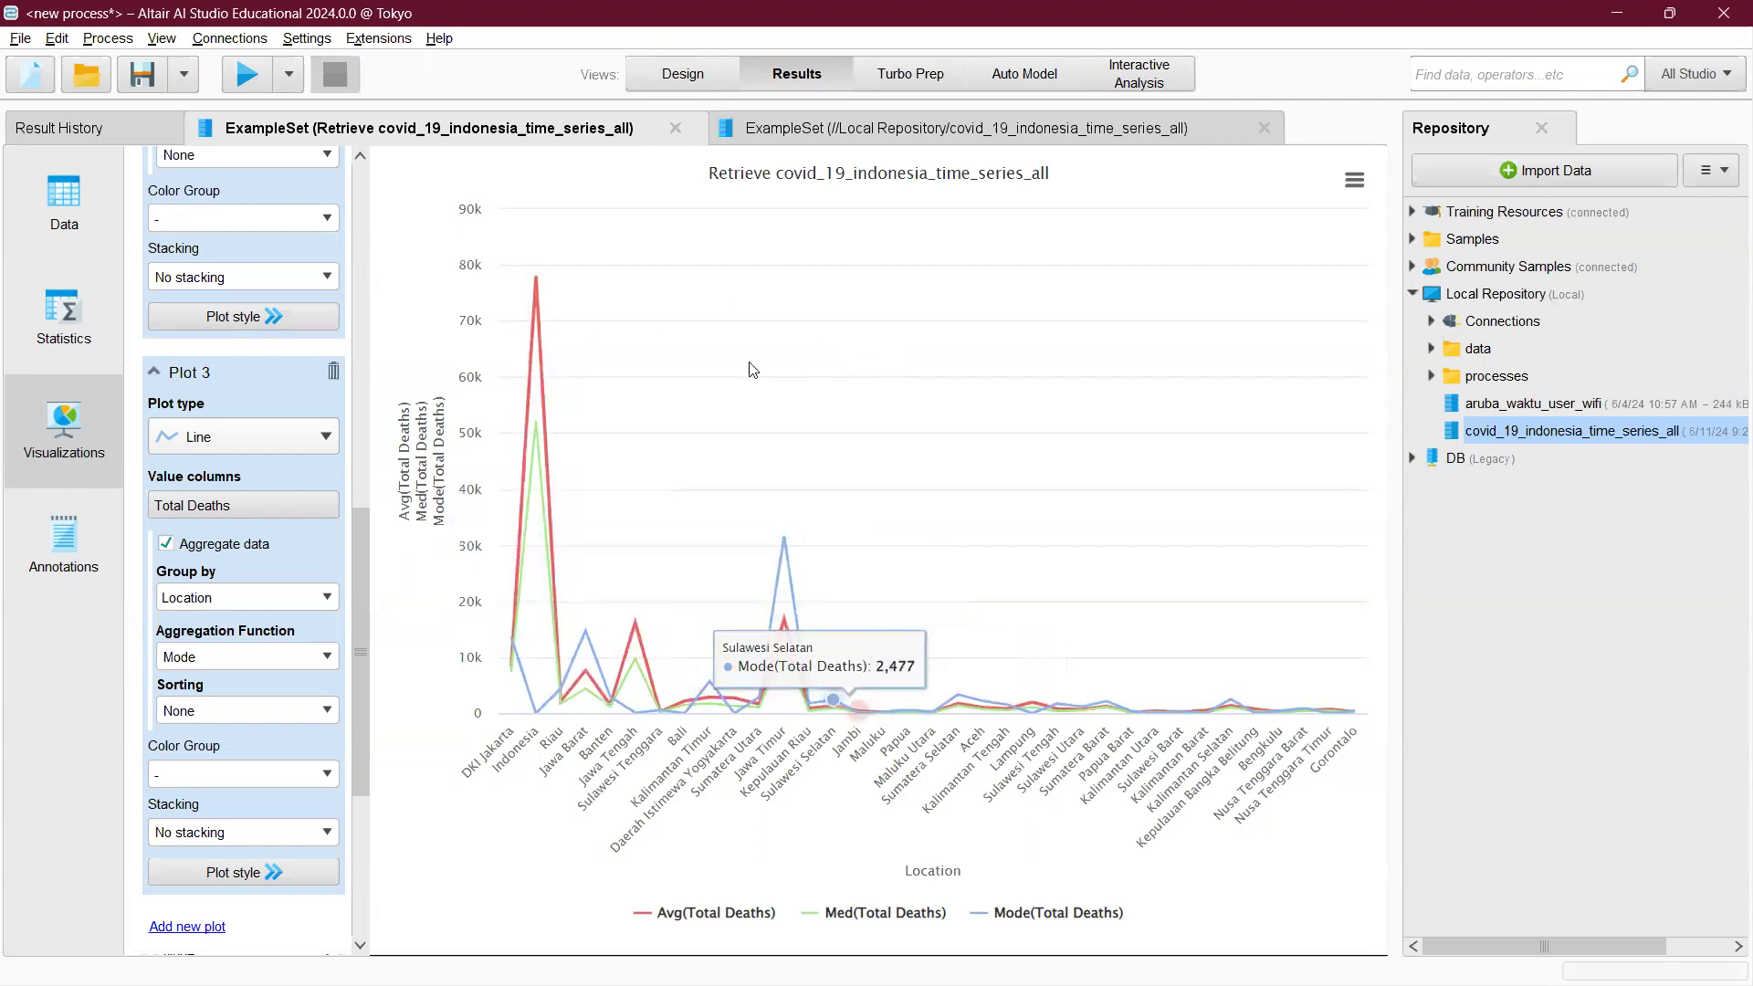
- Replace Total Deaths with Total Recovered as Plot 1's only value column
scroll(219, 445, "up", 10)
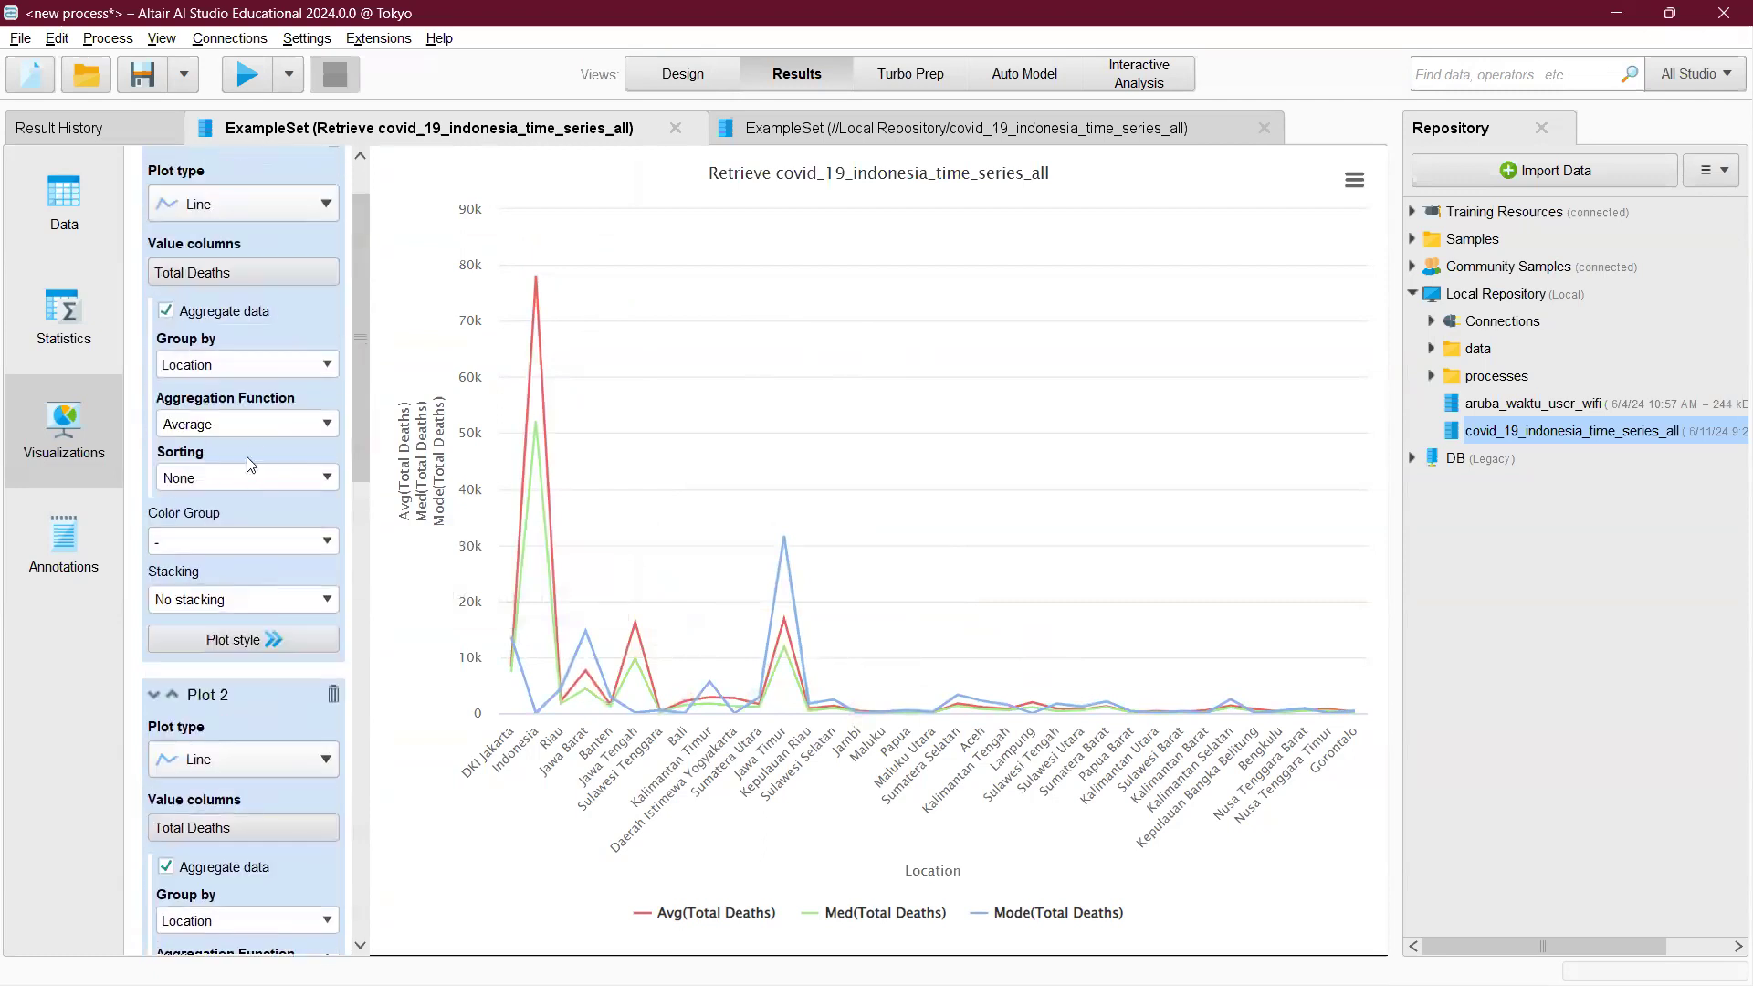
left_click(285, 266)
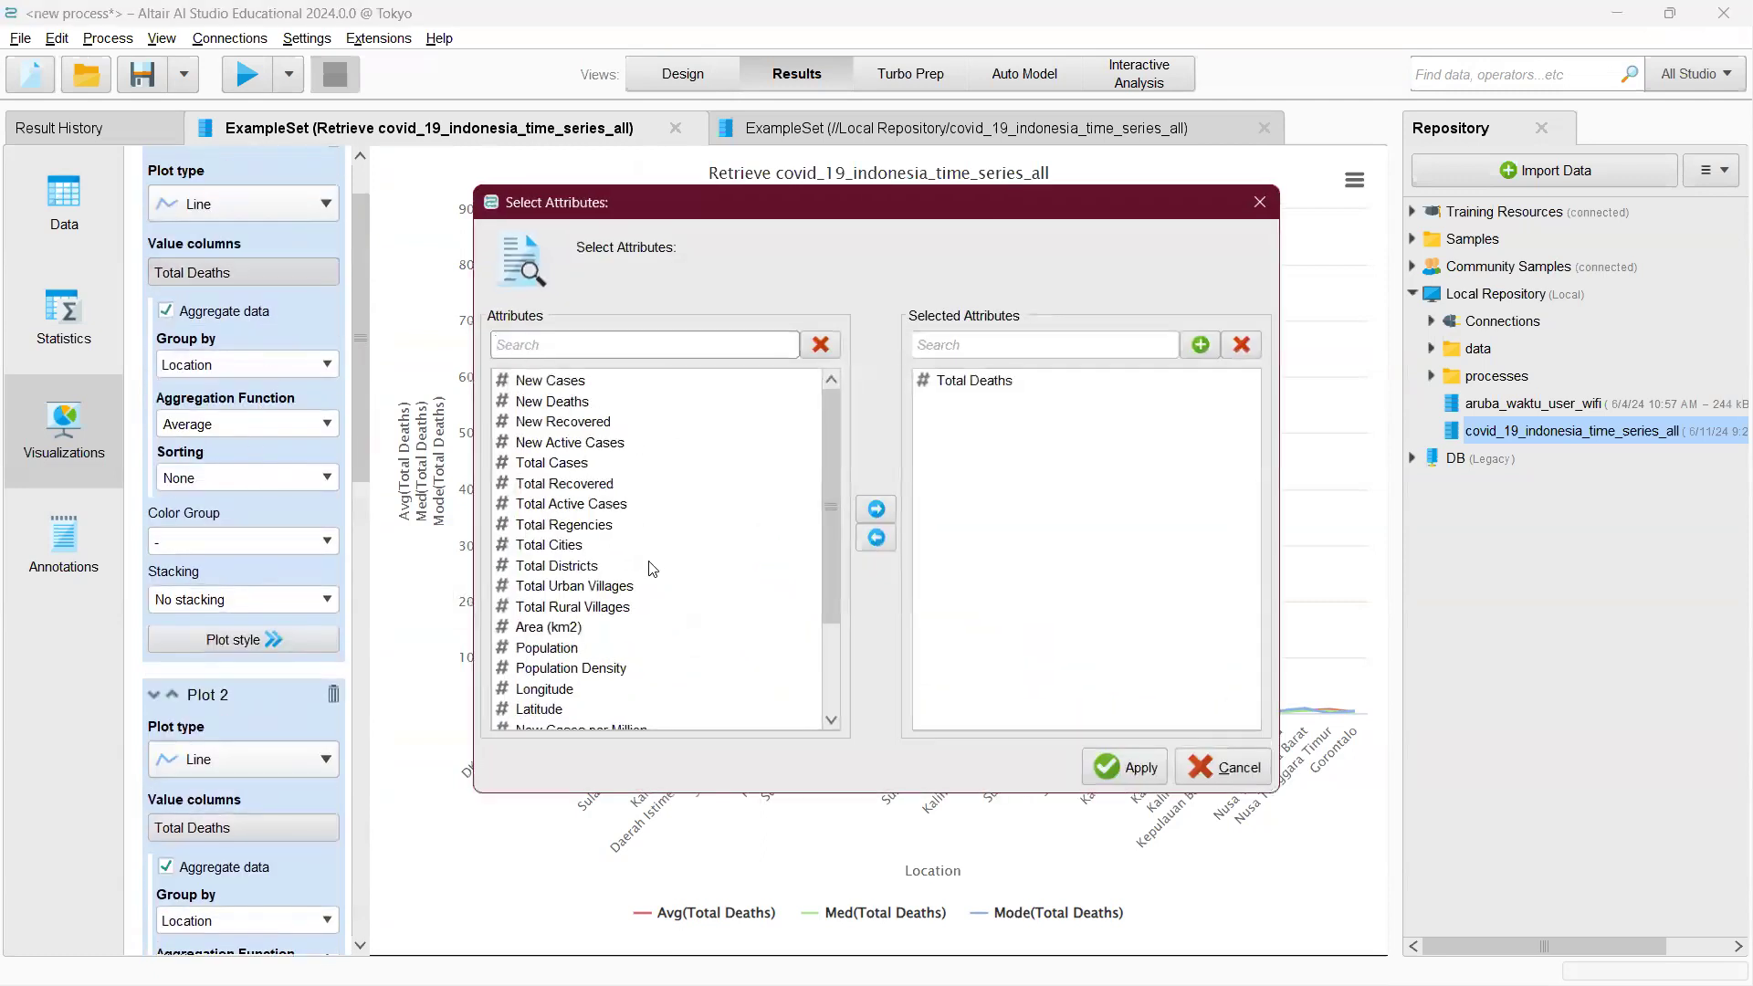
scroll(656, 565, "down", 2)
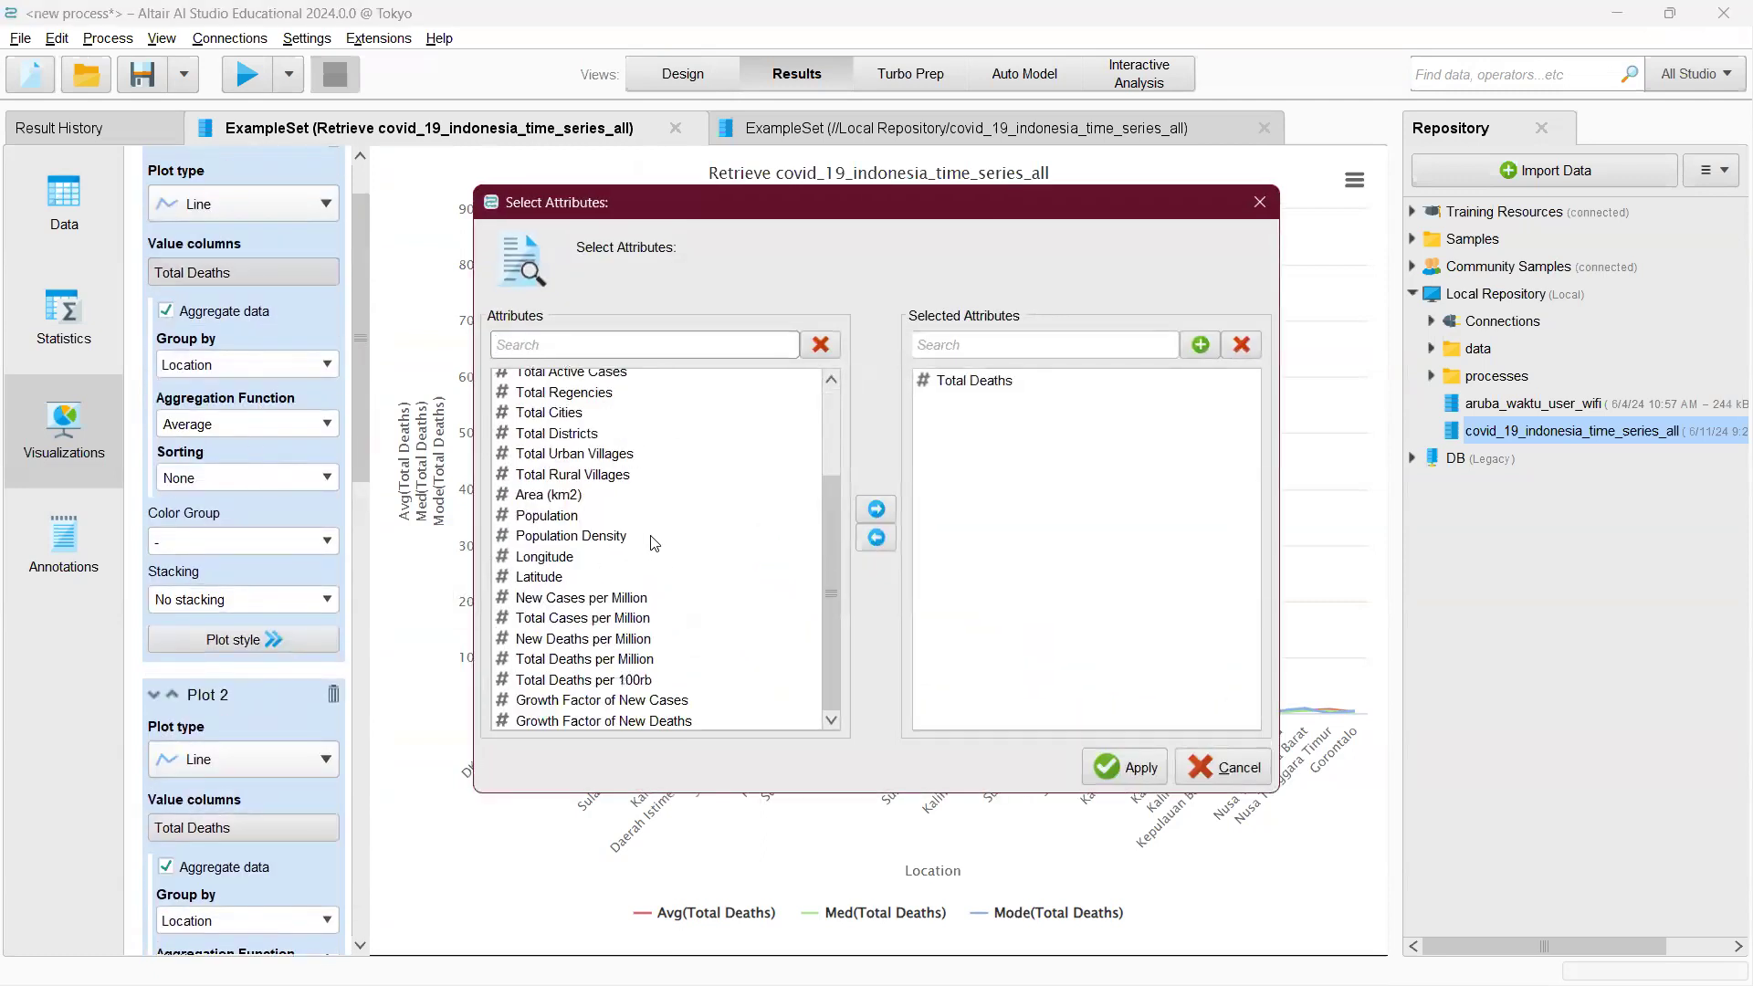
scroll(609, 490, "up", 2)
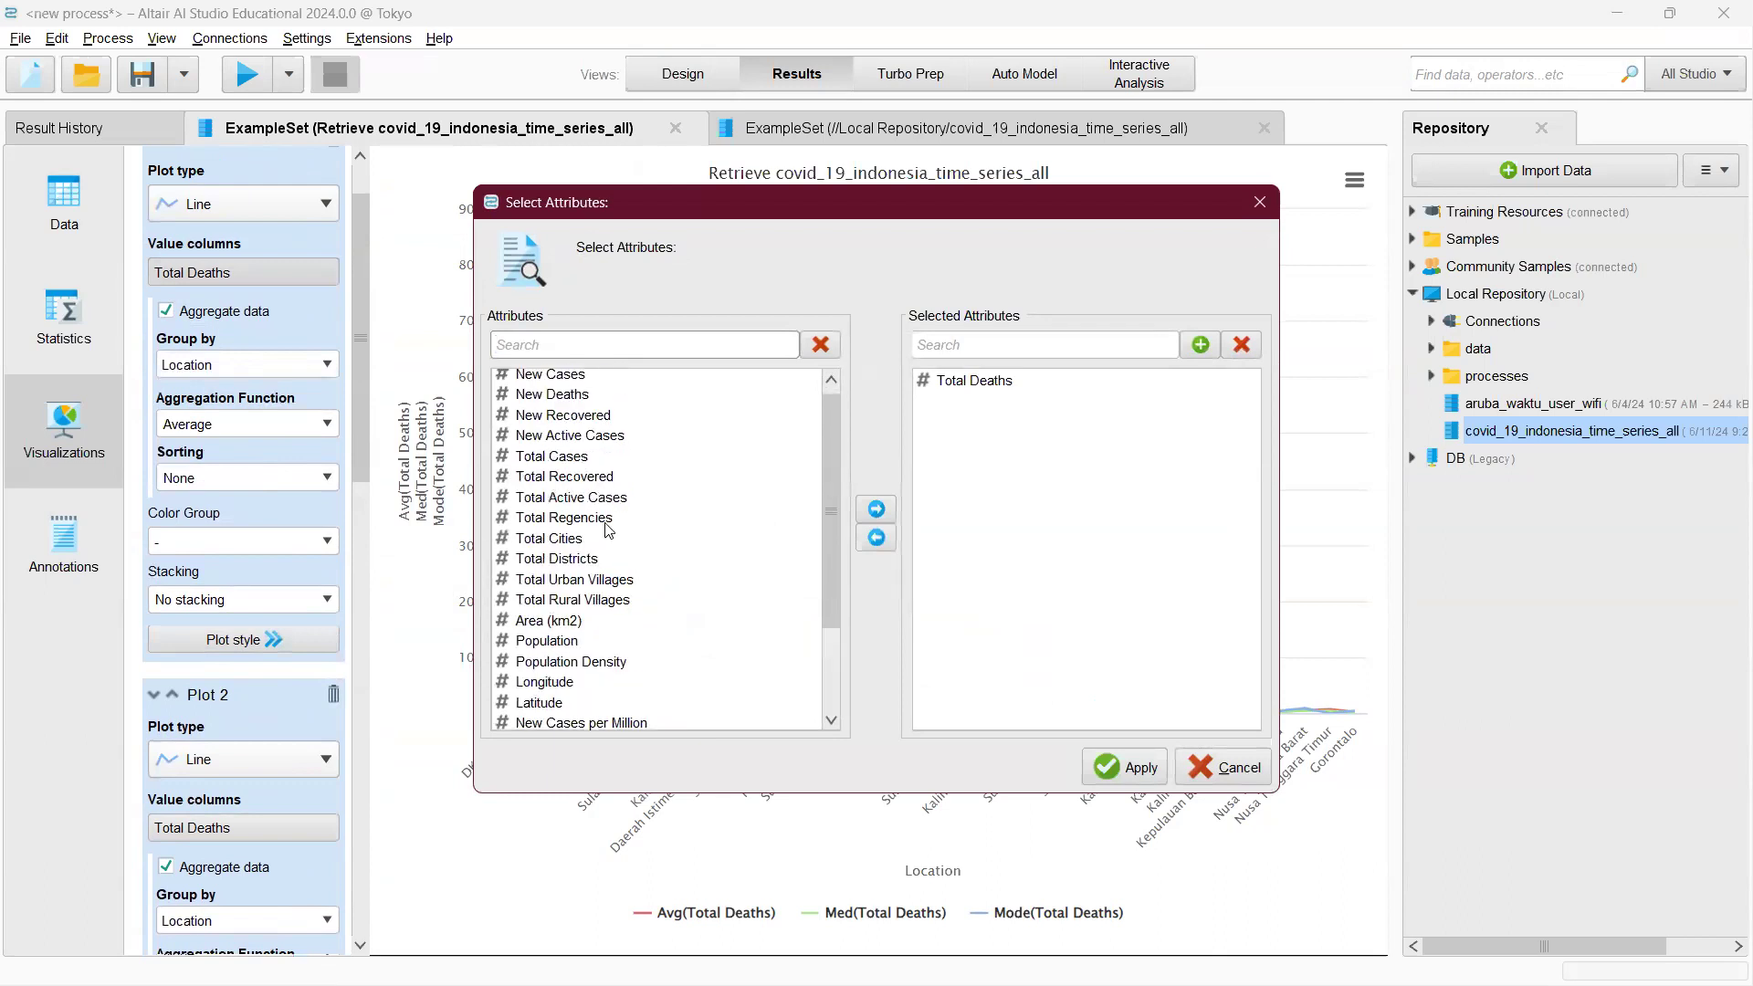
left_click(959, 385)
left_click(886, 543)
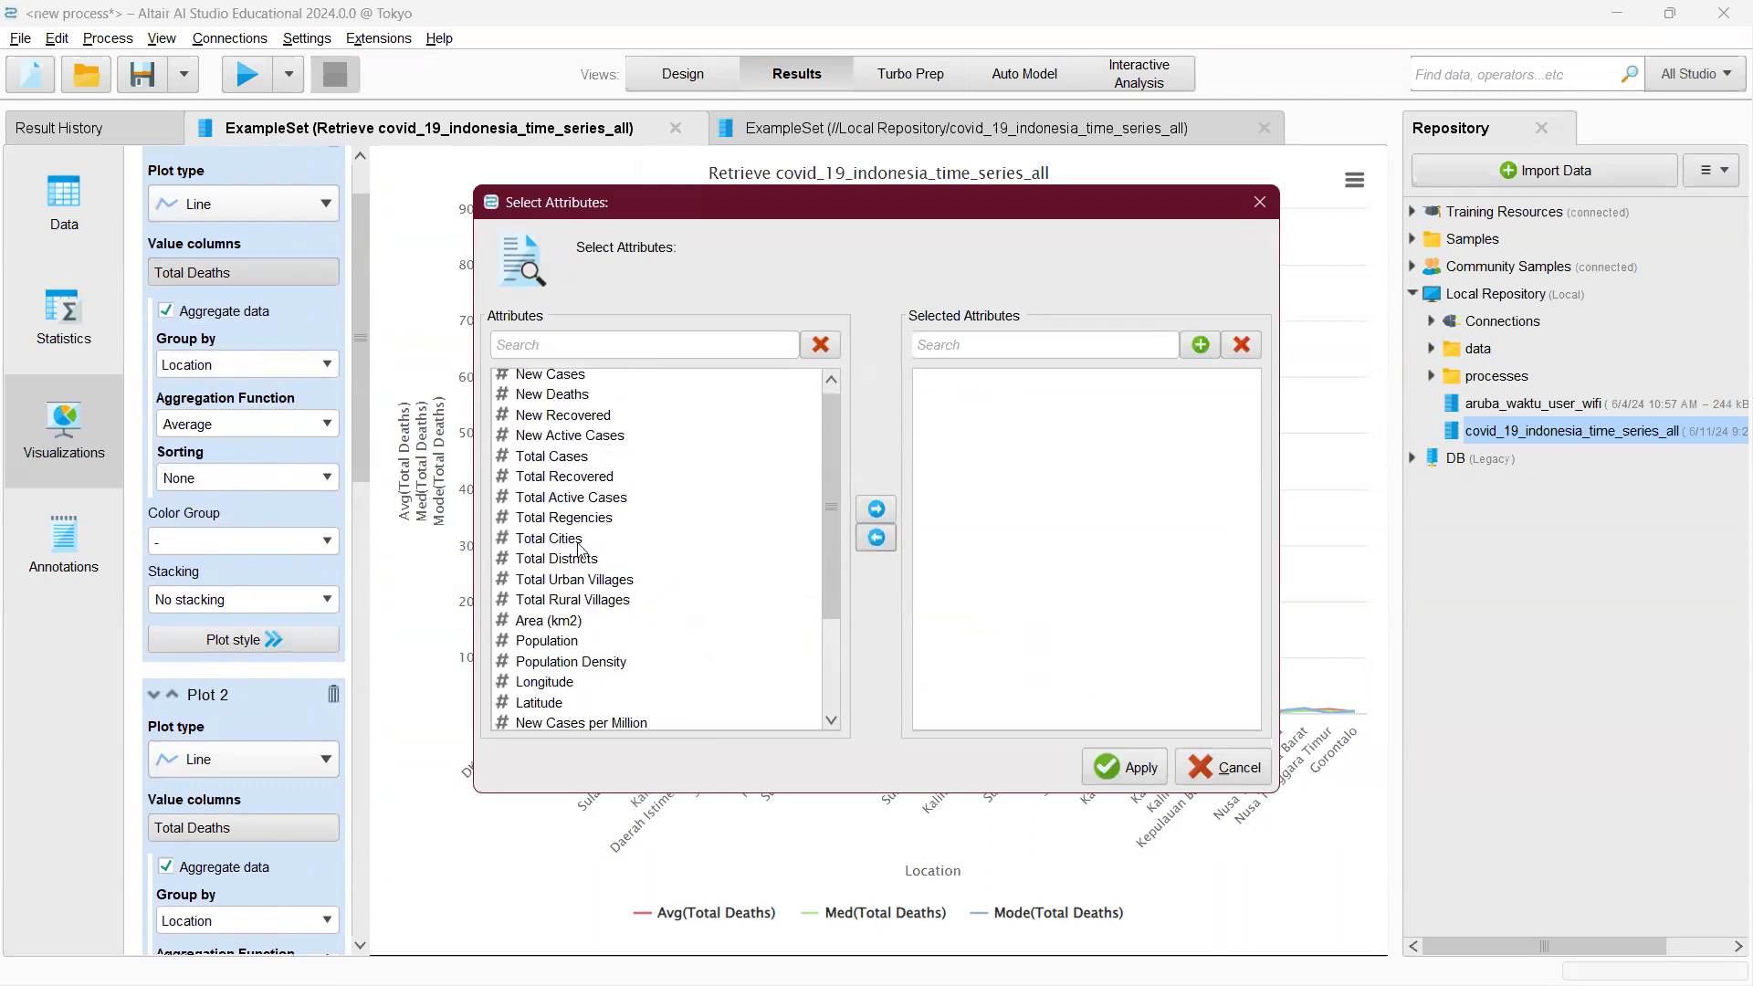
left_click(610, 477)
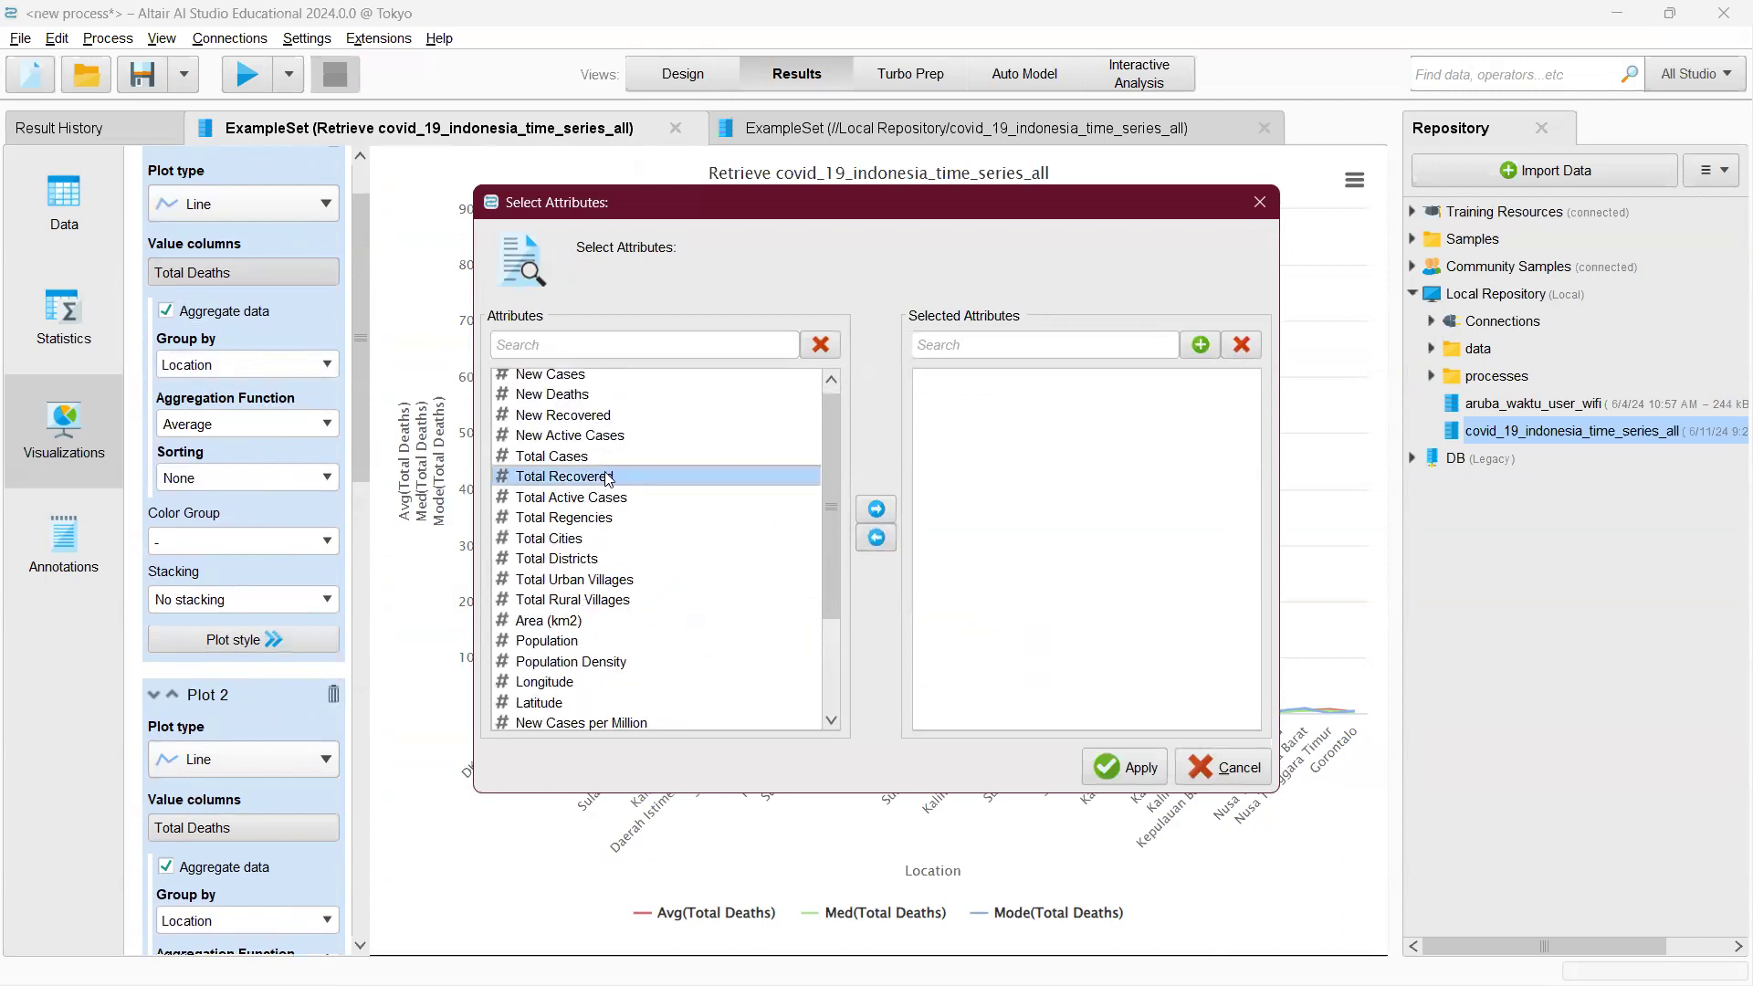
left_click(879, 507)
left_click(1125, 767)
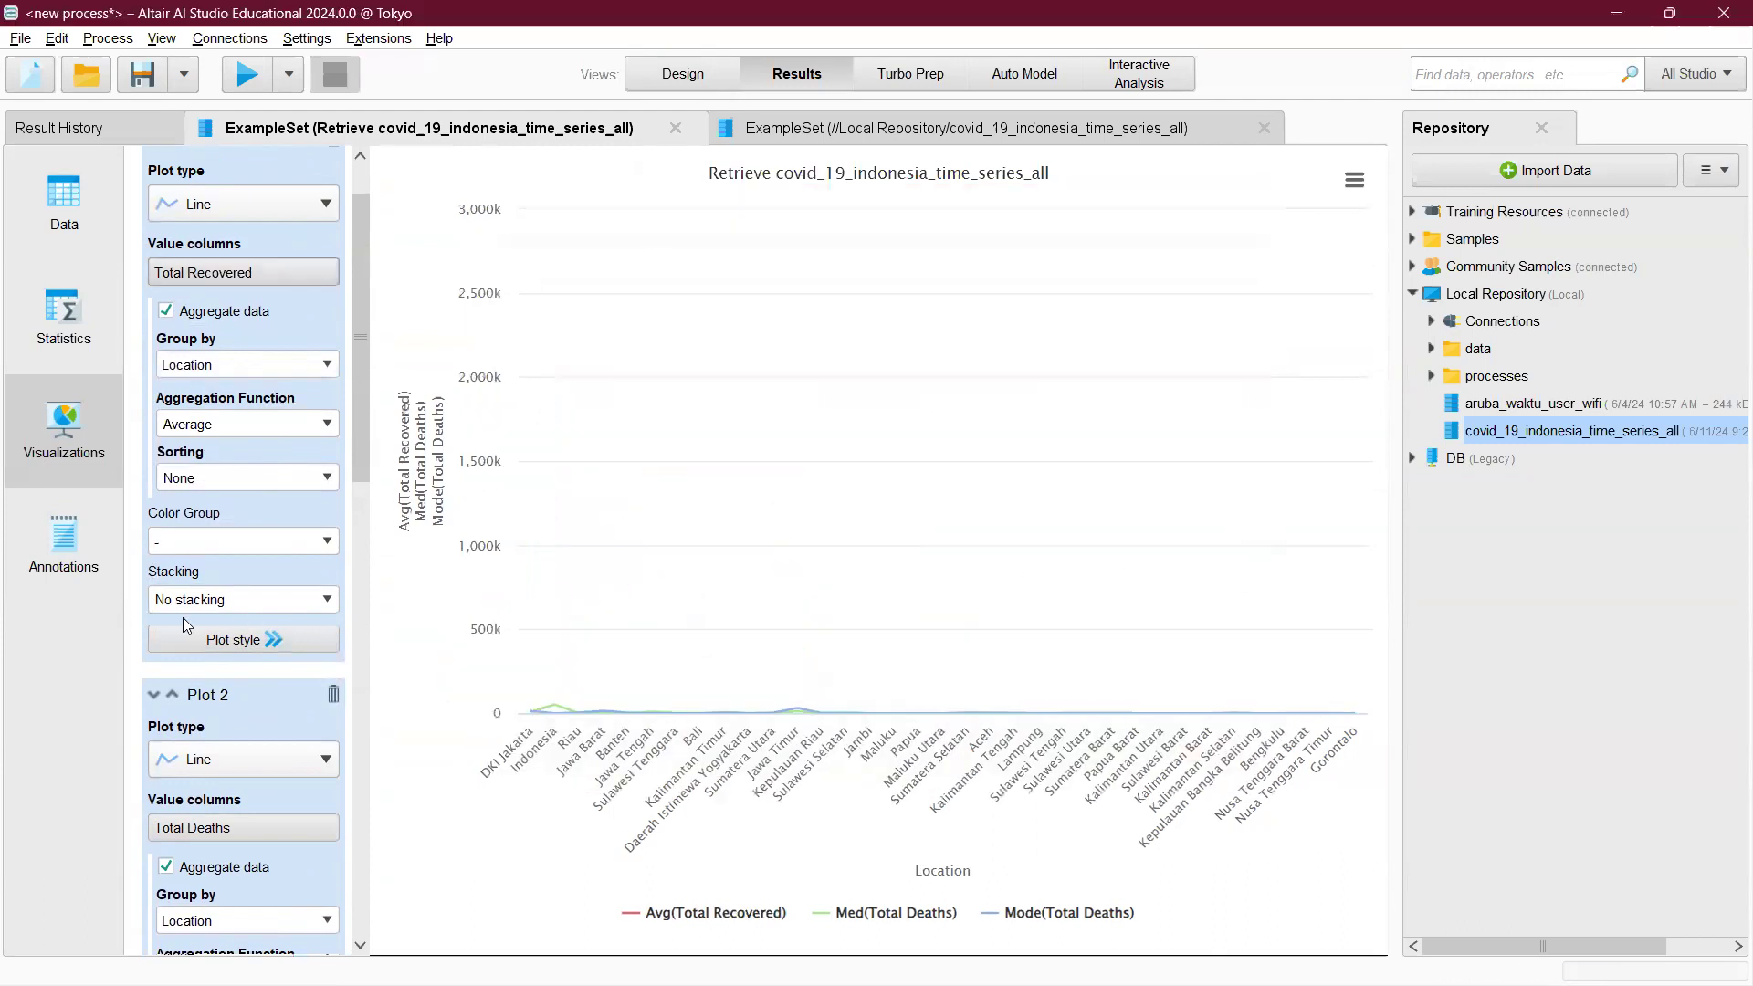
- Replace Total Deaths with Total Recovered as Plot 2's only value column
scroll(182, 617, "down", 3)
scroll(237, 651, "down", 2)
left_click(270, 508)
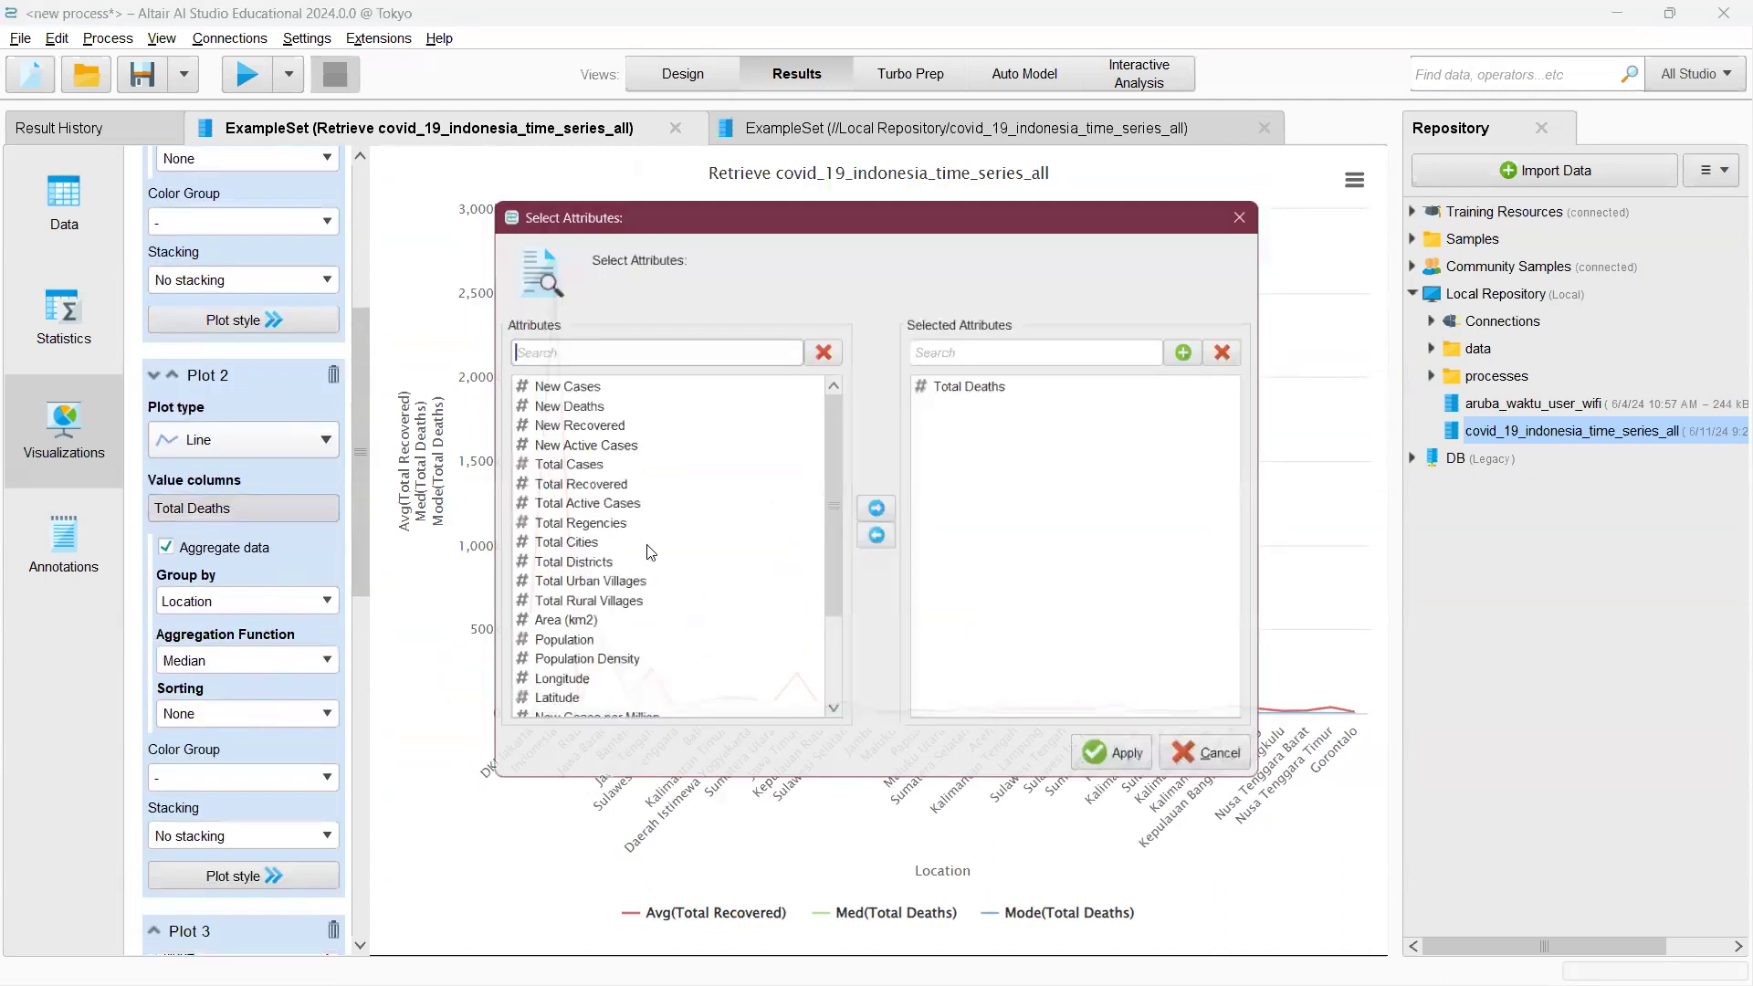
scroll(610, 607, "down", 2)
scroll(610, 607, "up", 2)
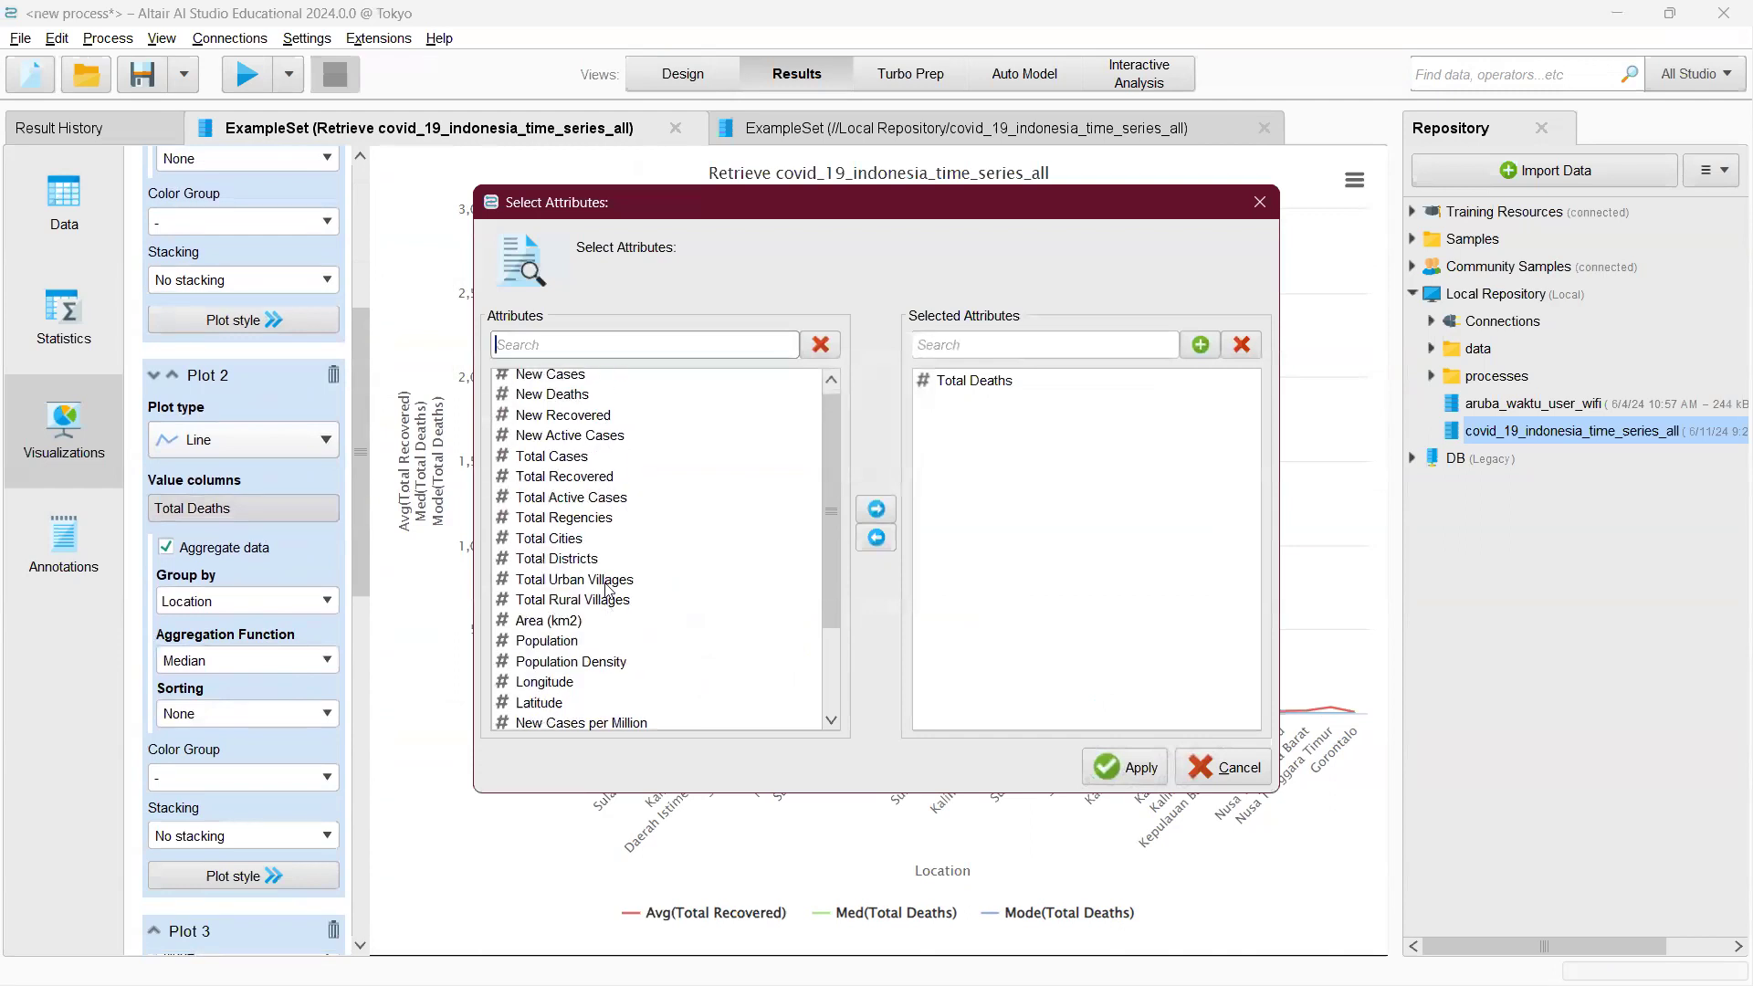
left_click_drag(592, 483, 918, 481)
left_click(984, 391)
left_click(877, 538)
left_click(1123, 767)
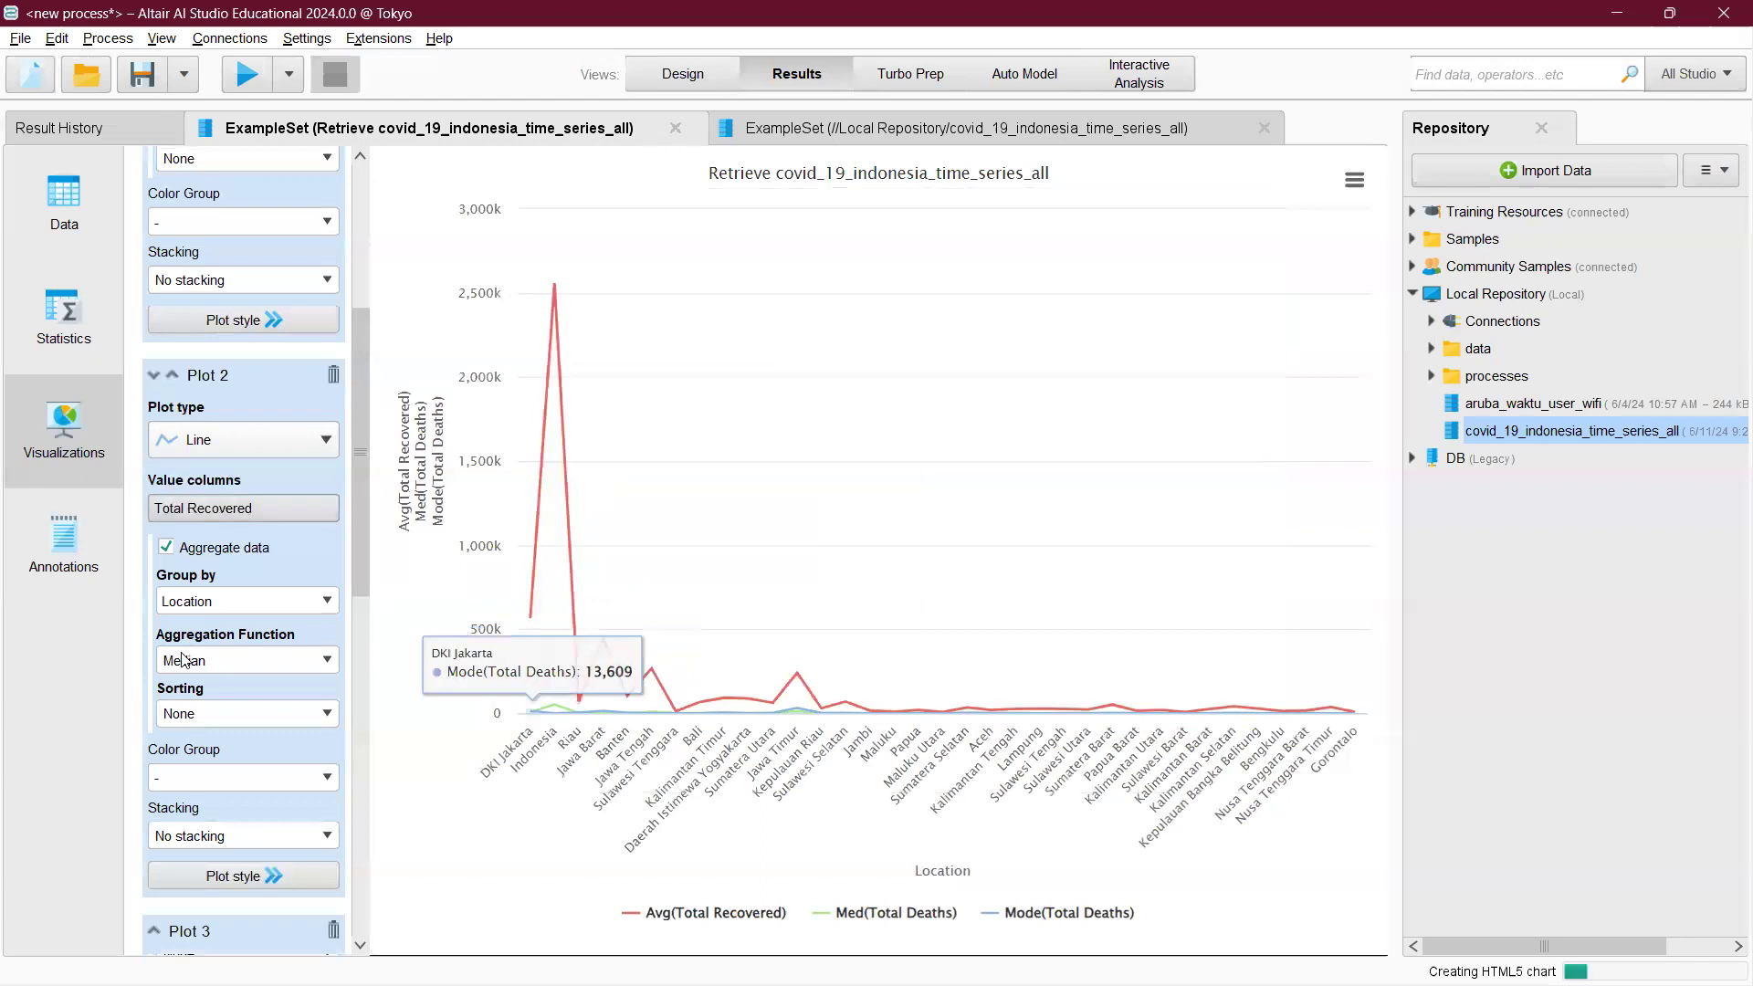
- Replace Total Deaths with Total Recovered as Plot 3's only value column
scroll(263, 742, "down", 3)
left_click(284, 740)
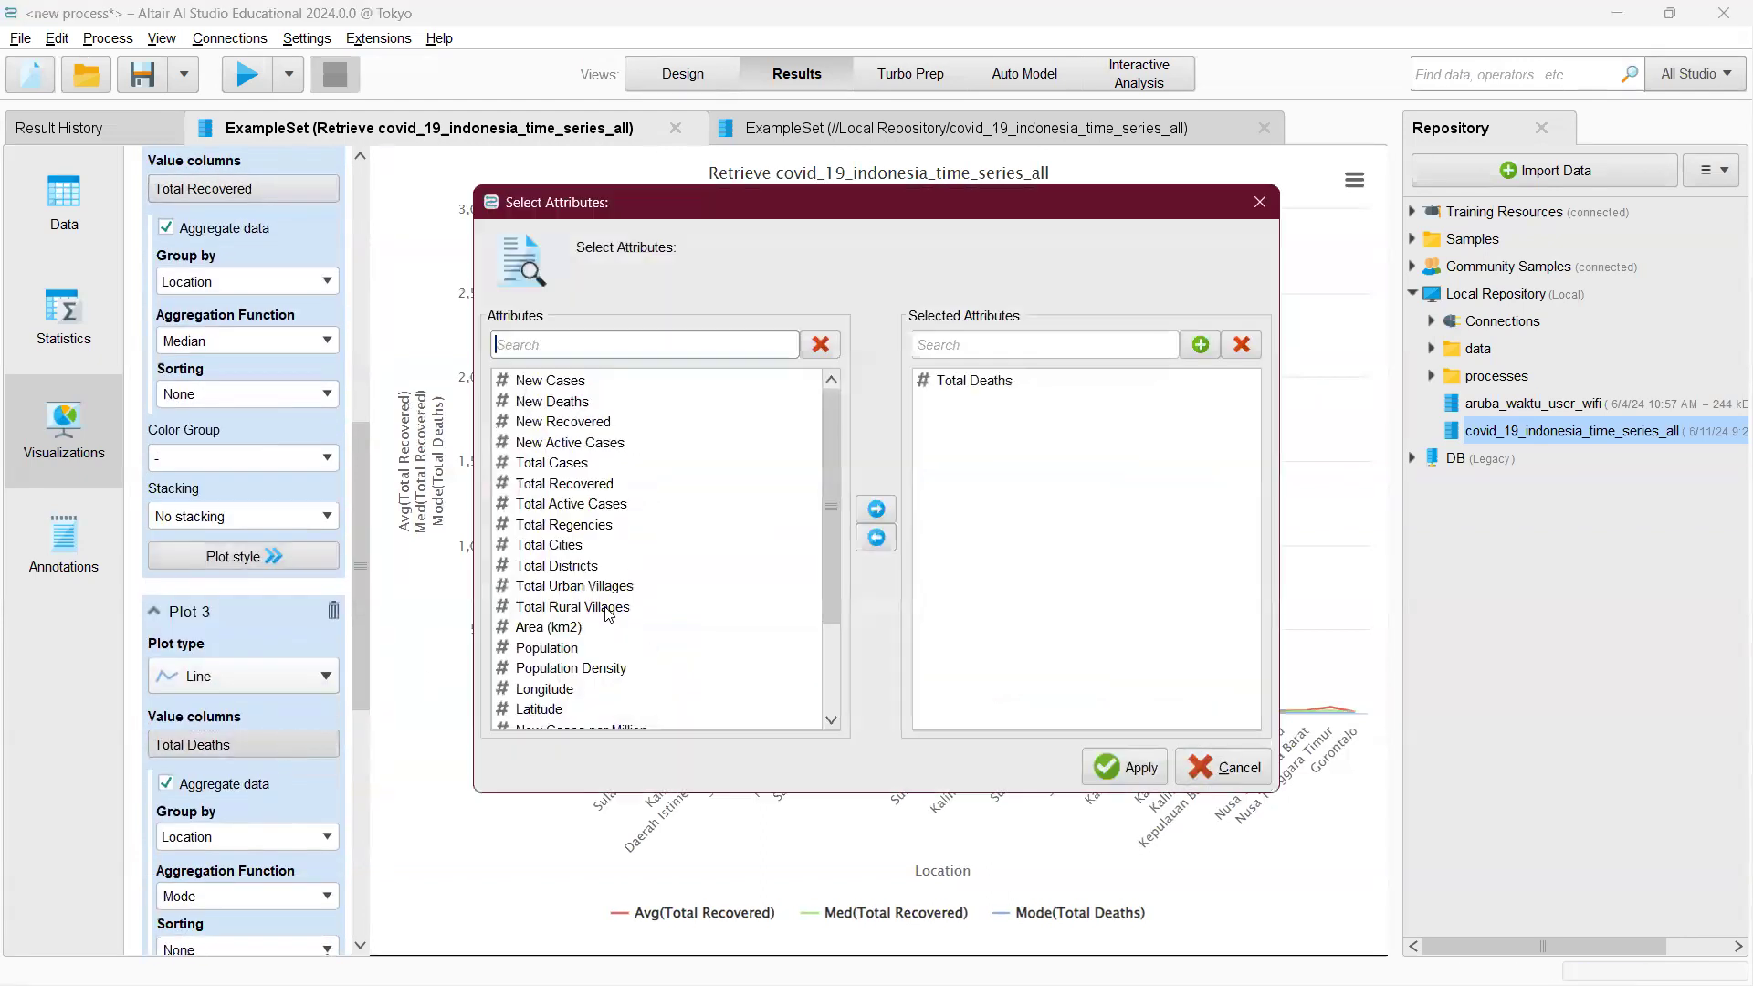
left_click(662, 488)
left_click(876, 509)
left_click(877, 538)
left_click(1124, 767)
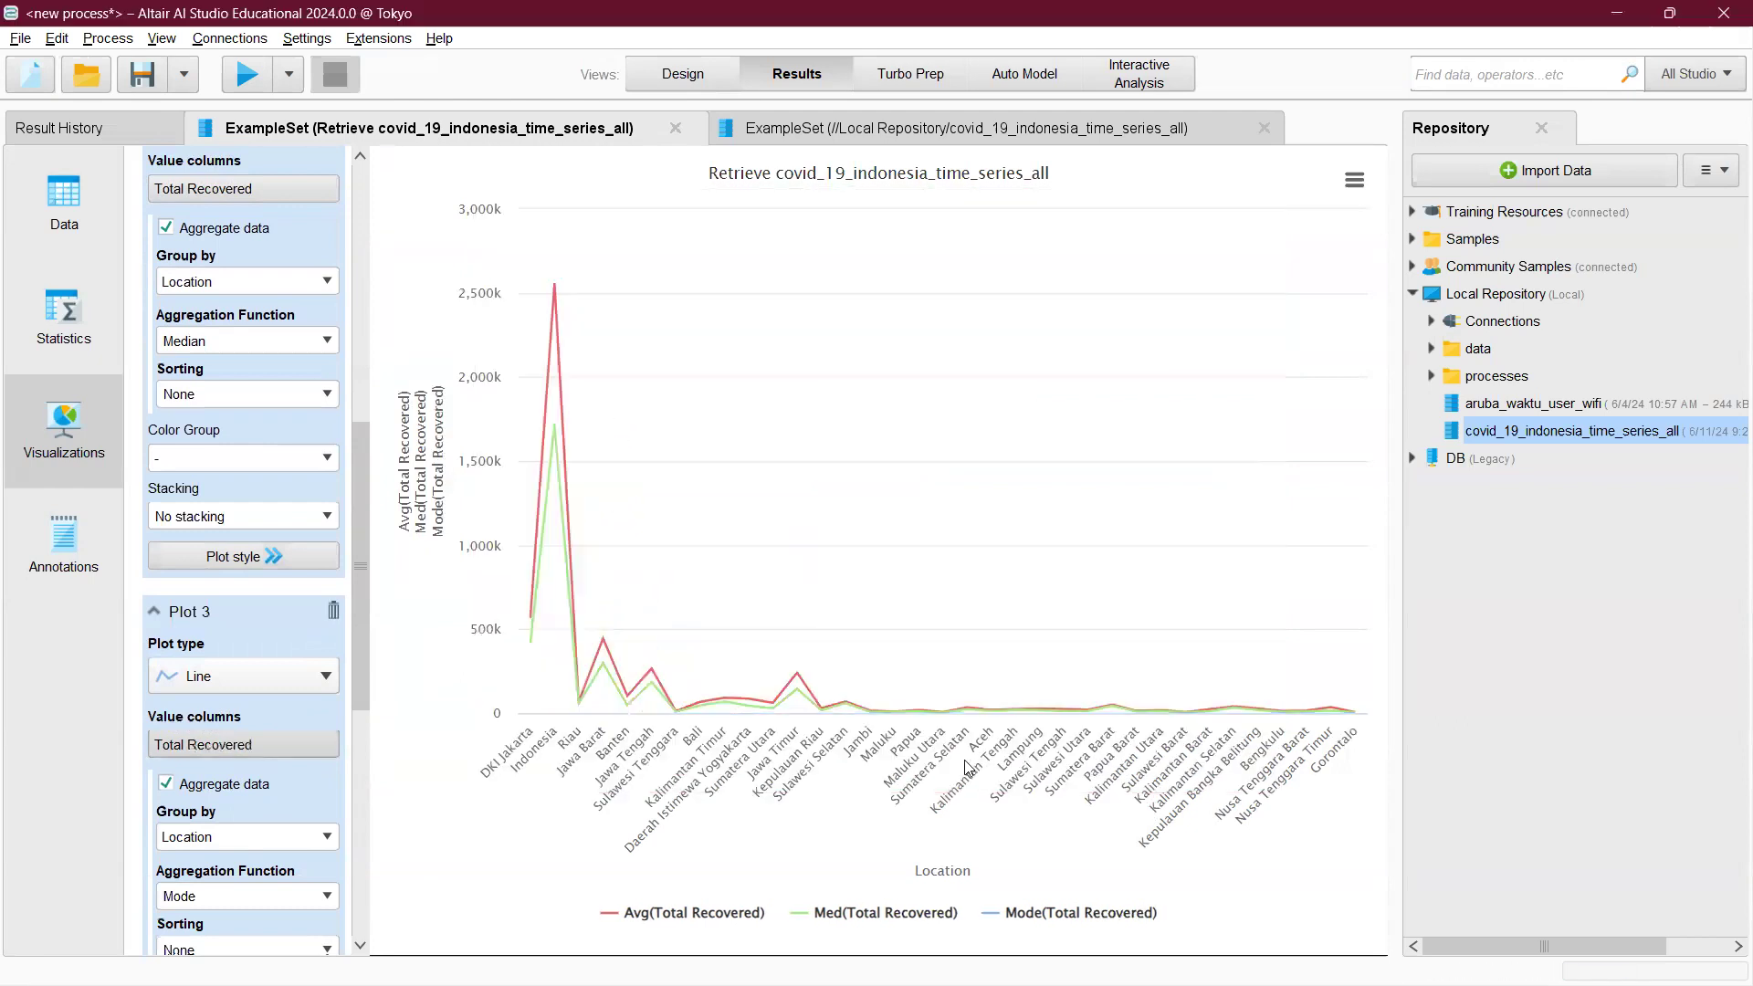
mouse_move(975, 703)
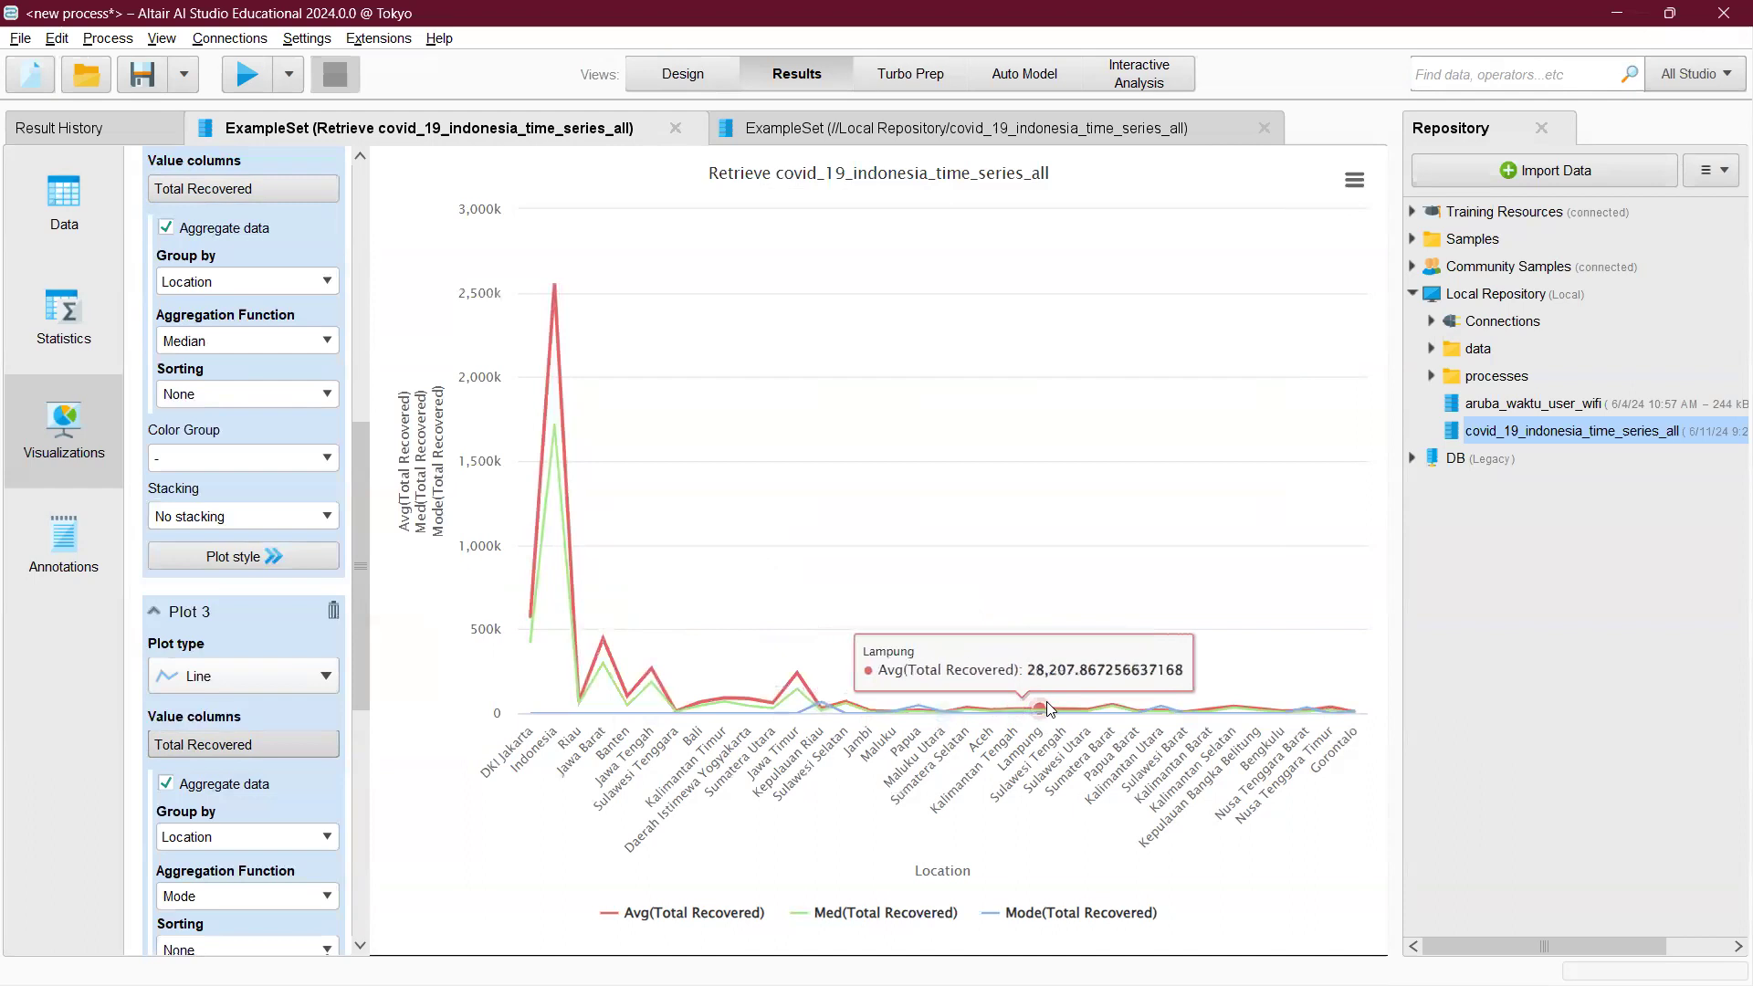
- Replace Total Recovered with Total Cases as Plot 1's only value column
scroll(274, 413, "up", 3)
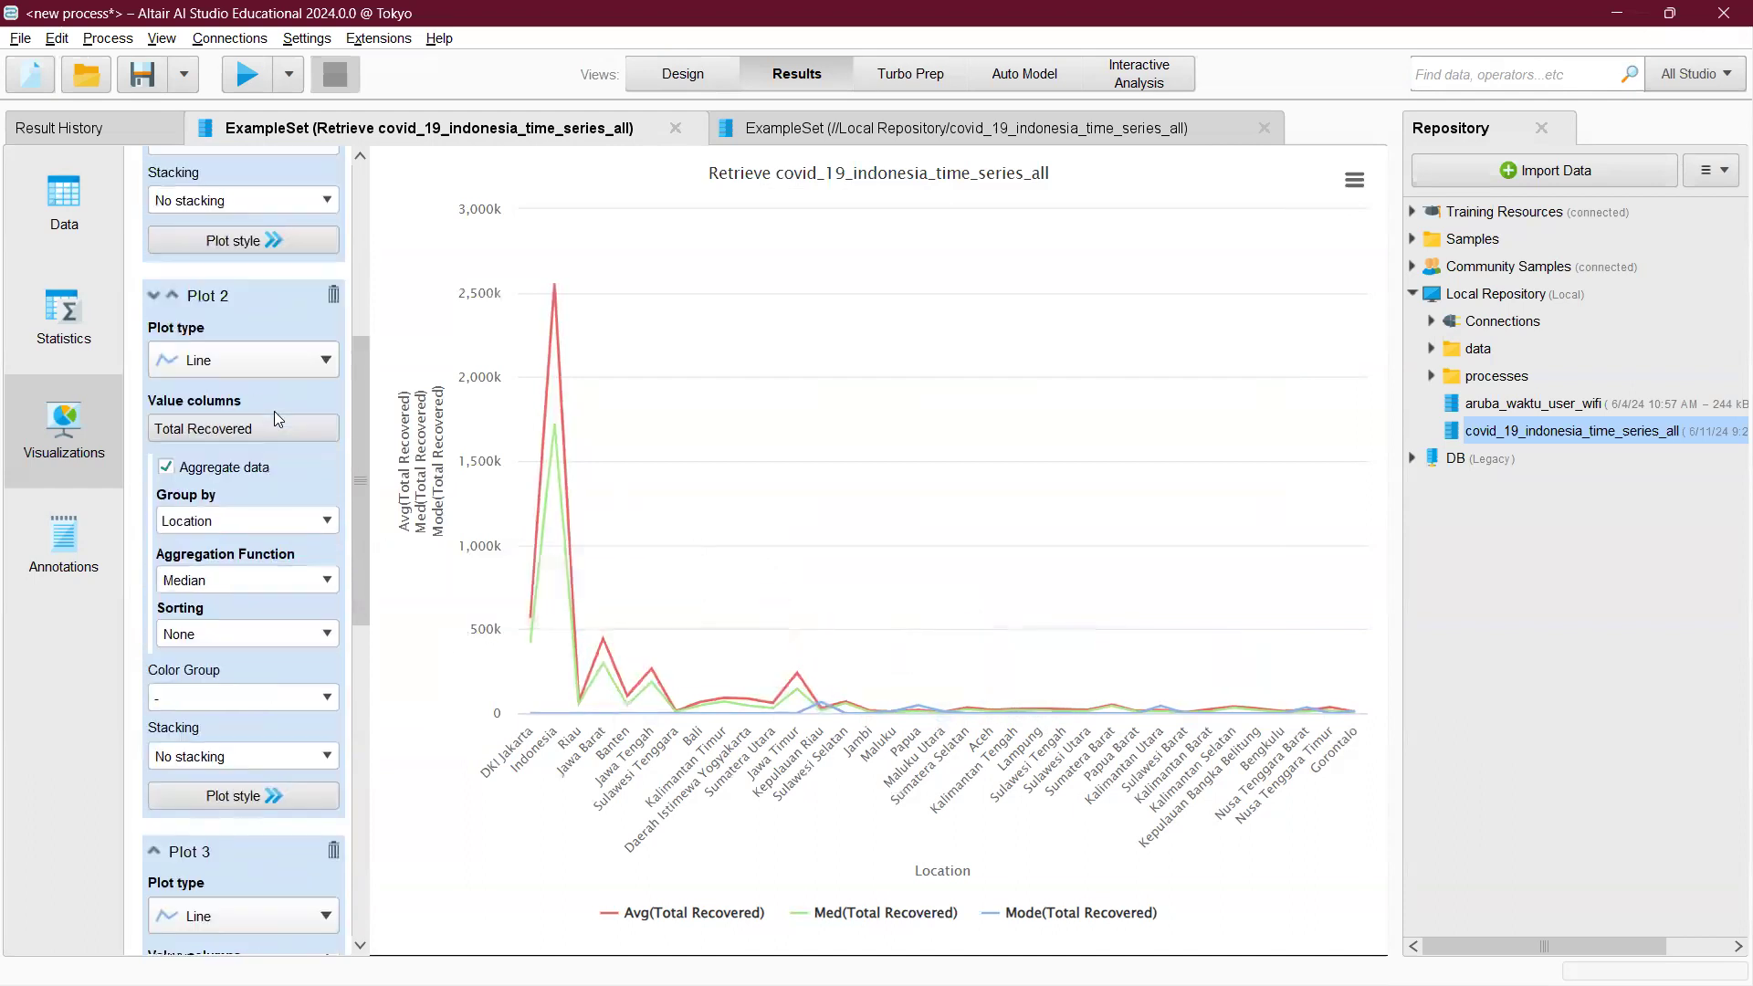
scroll(273, 409, "up", 6)
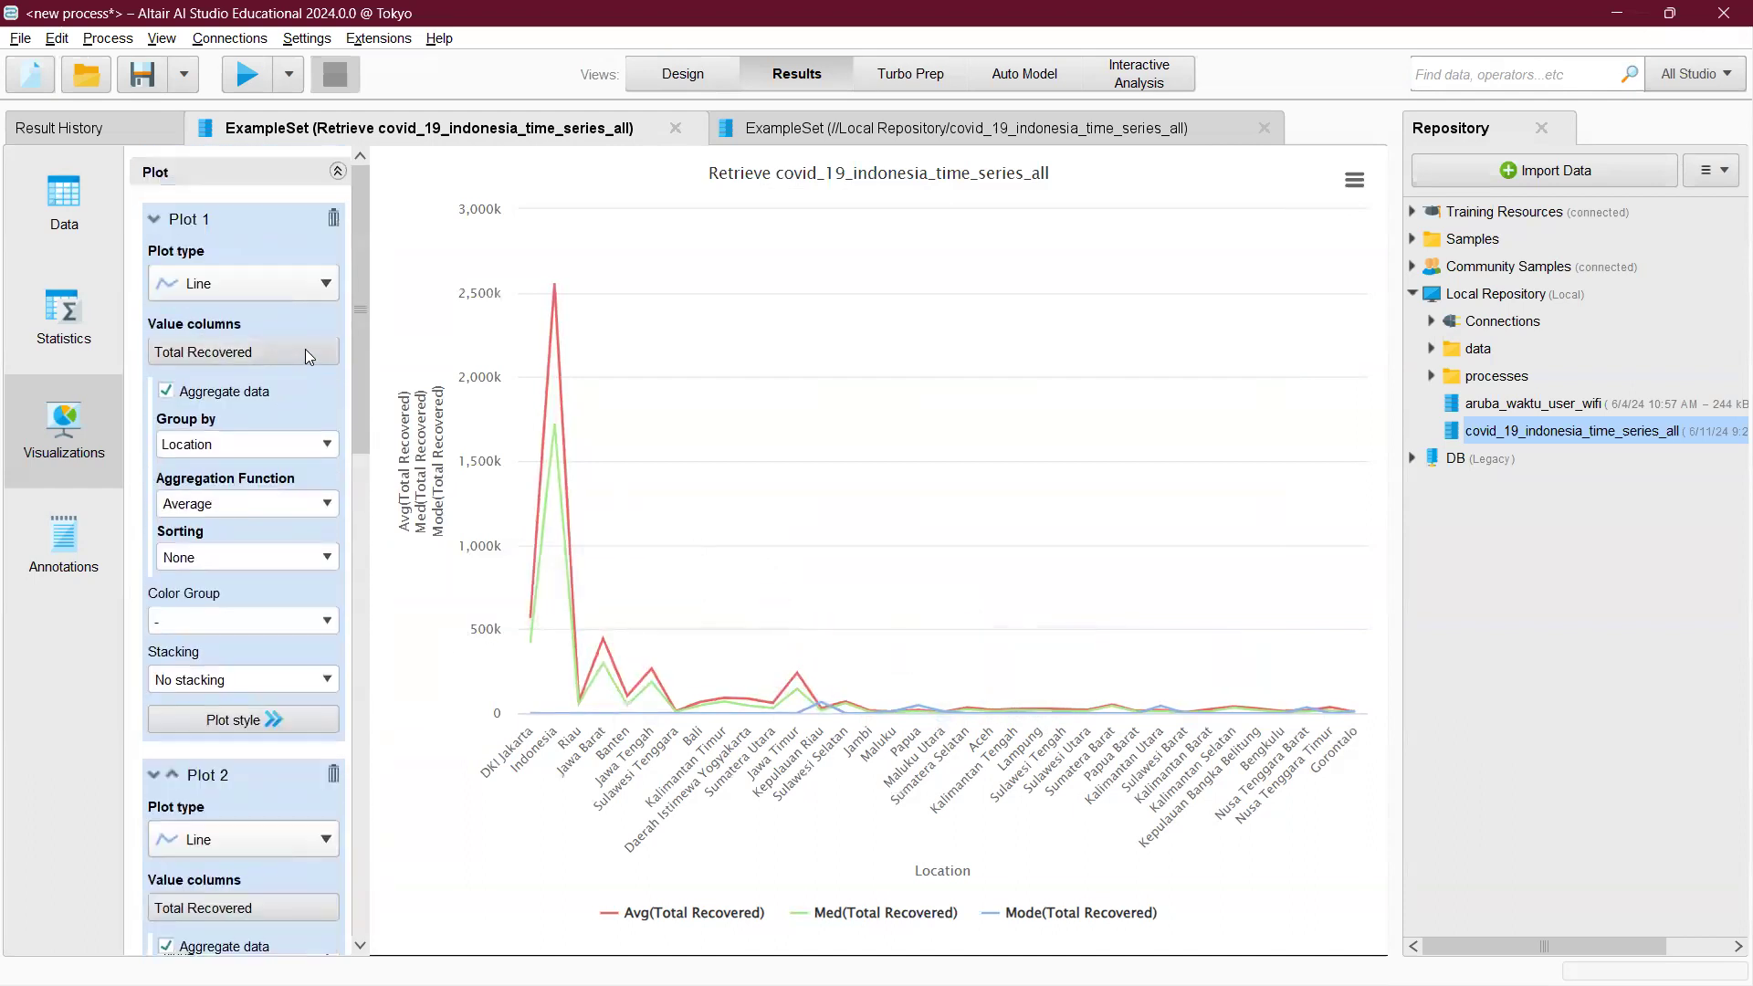
left_click(305, 348)
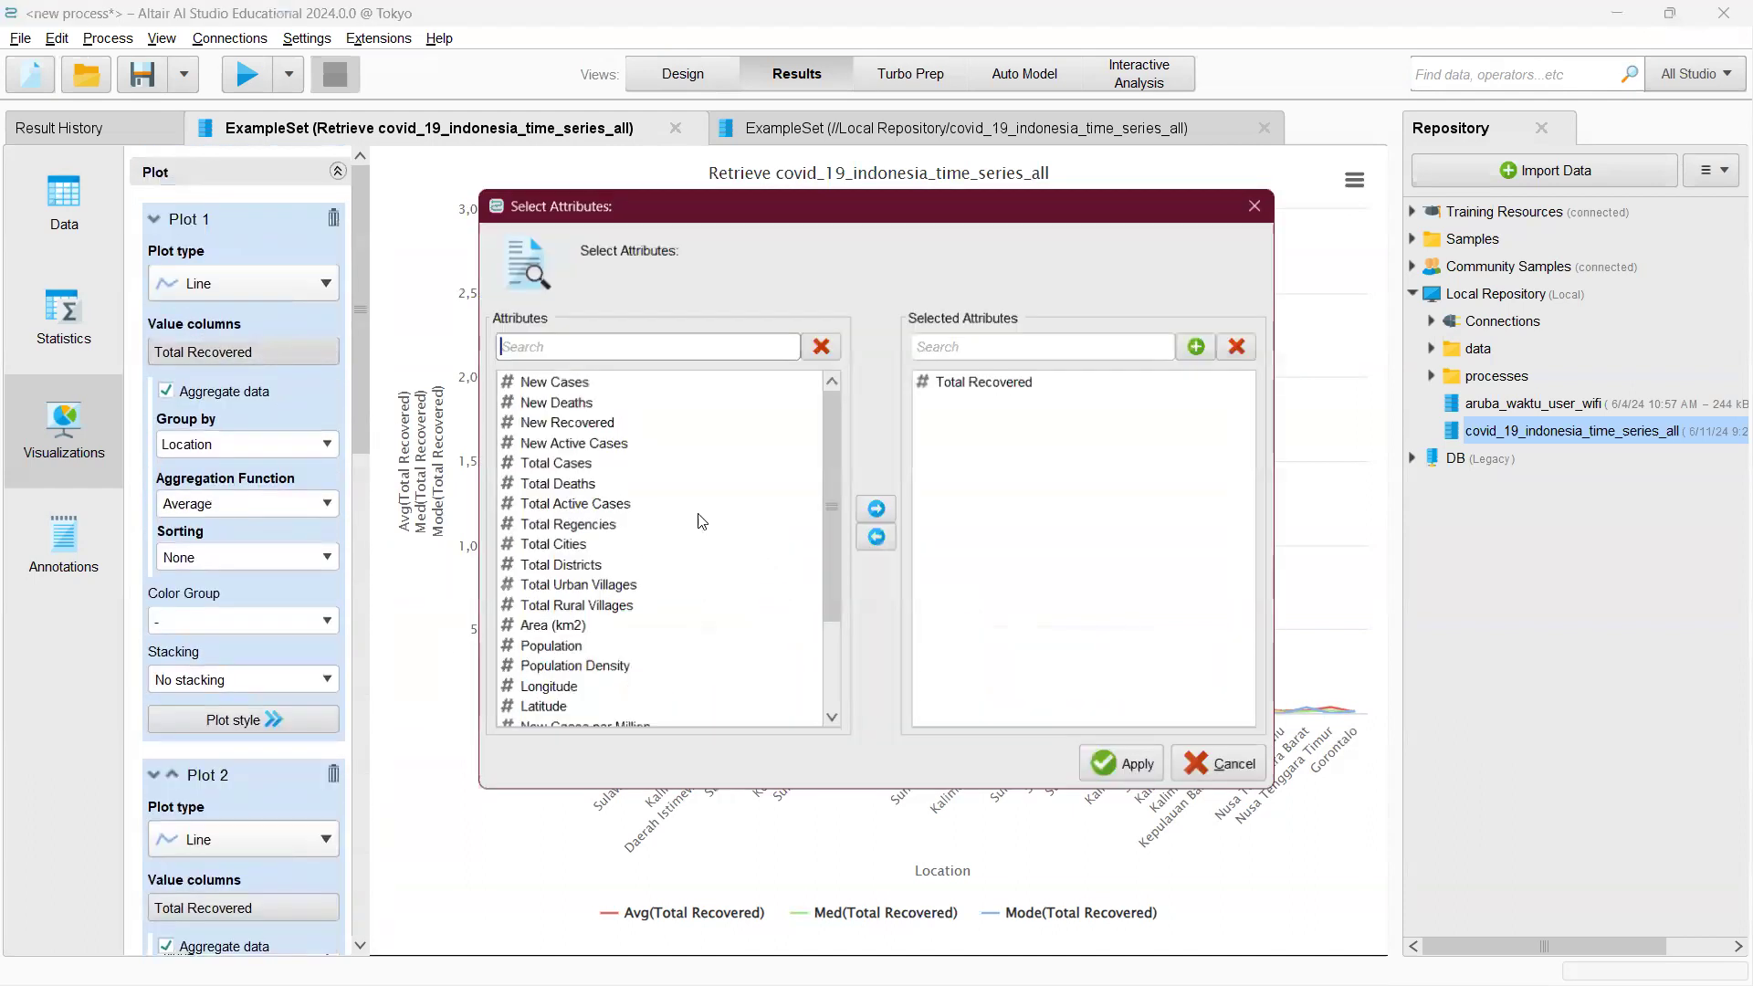
left_click(876, 539)
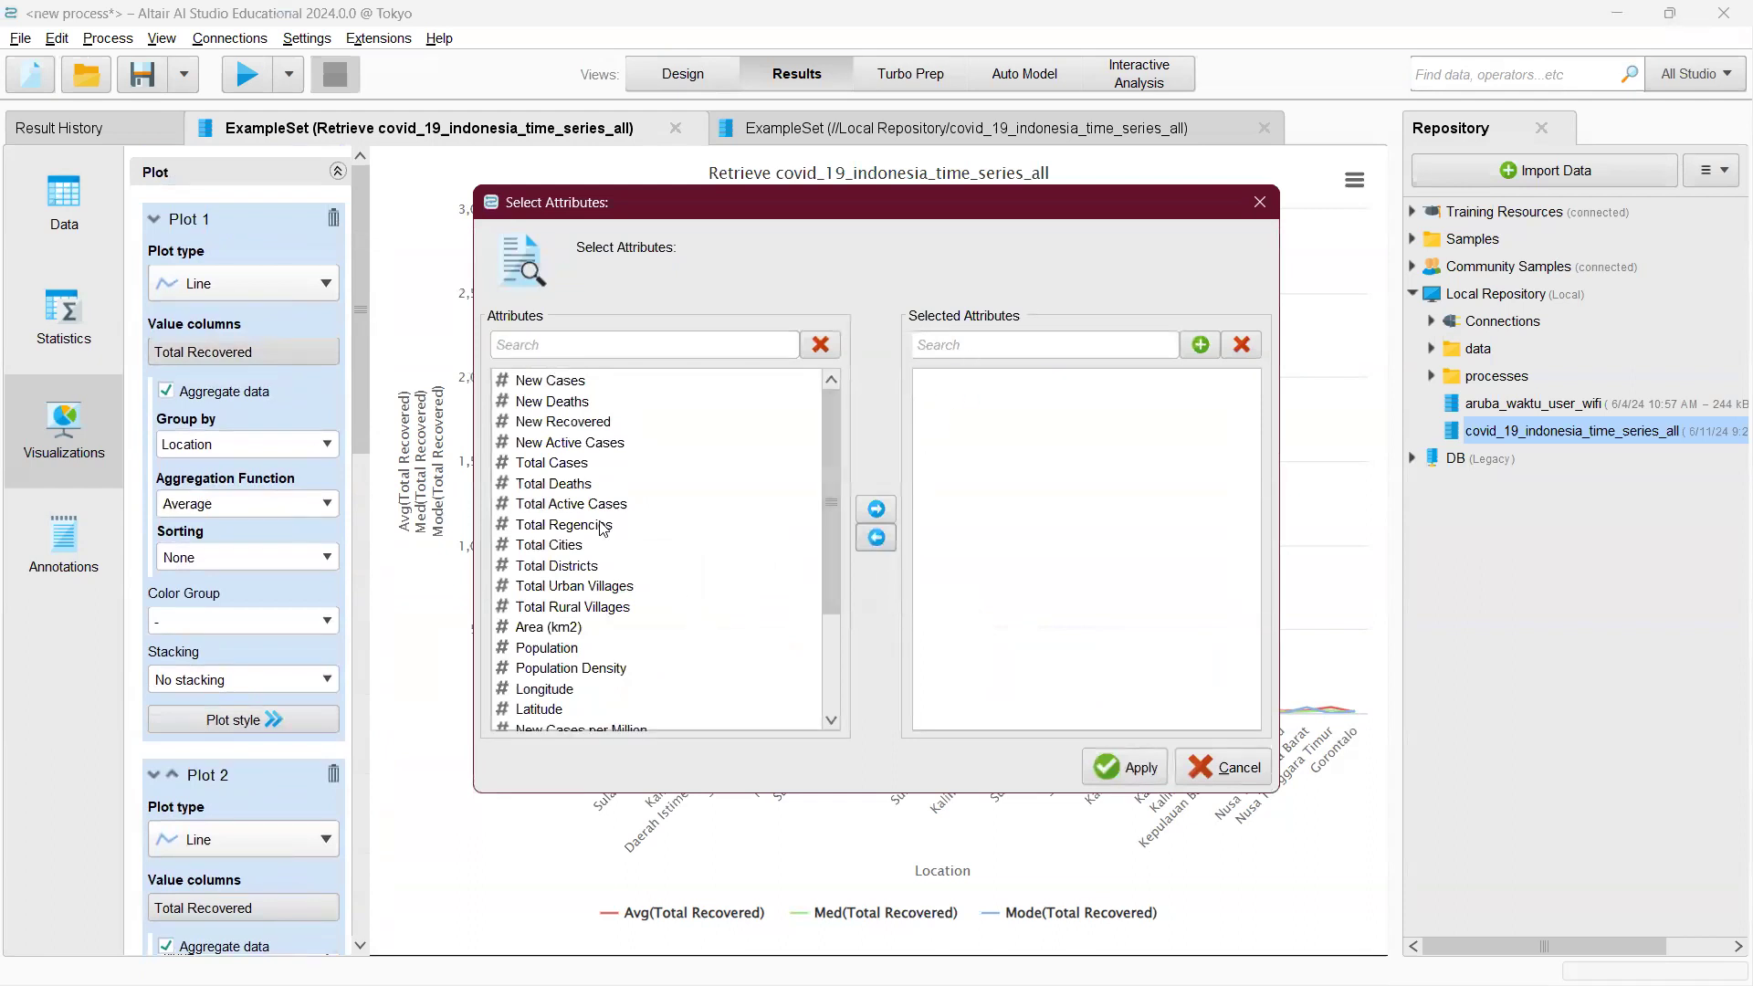
left_click(582, 466)
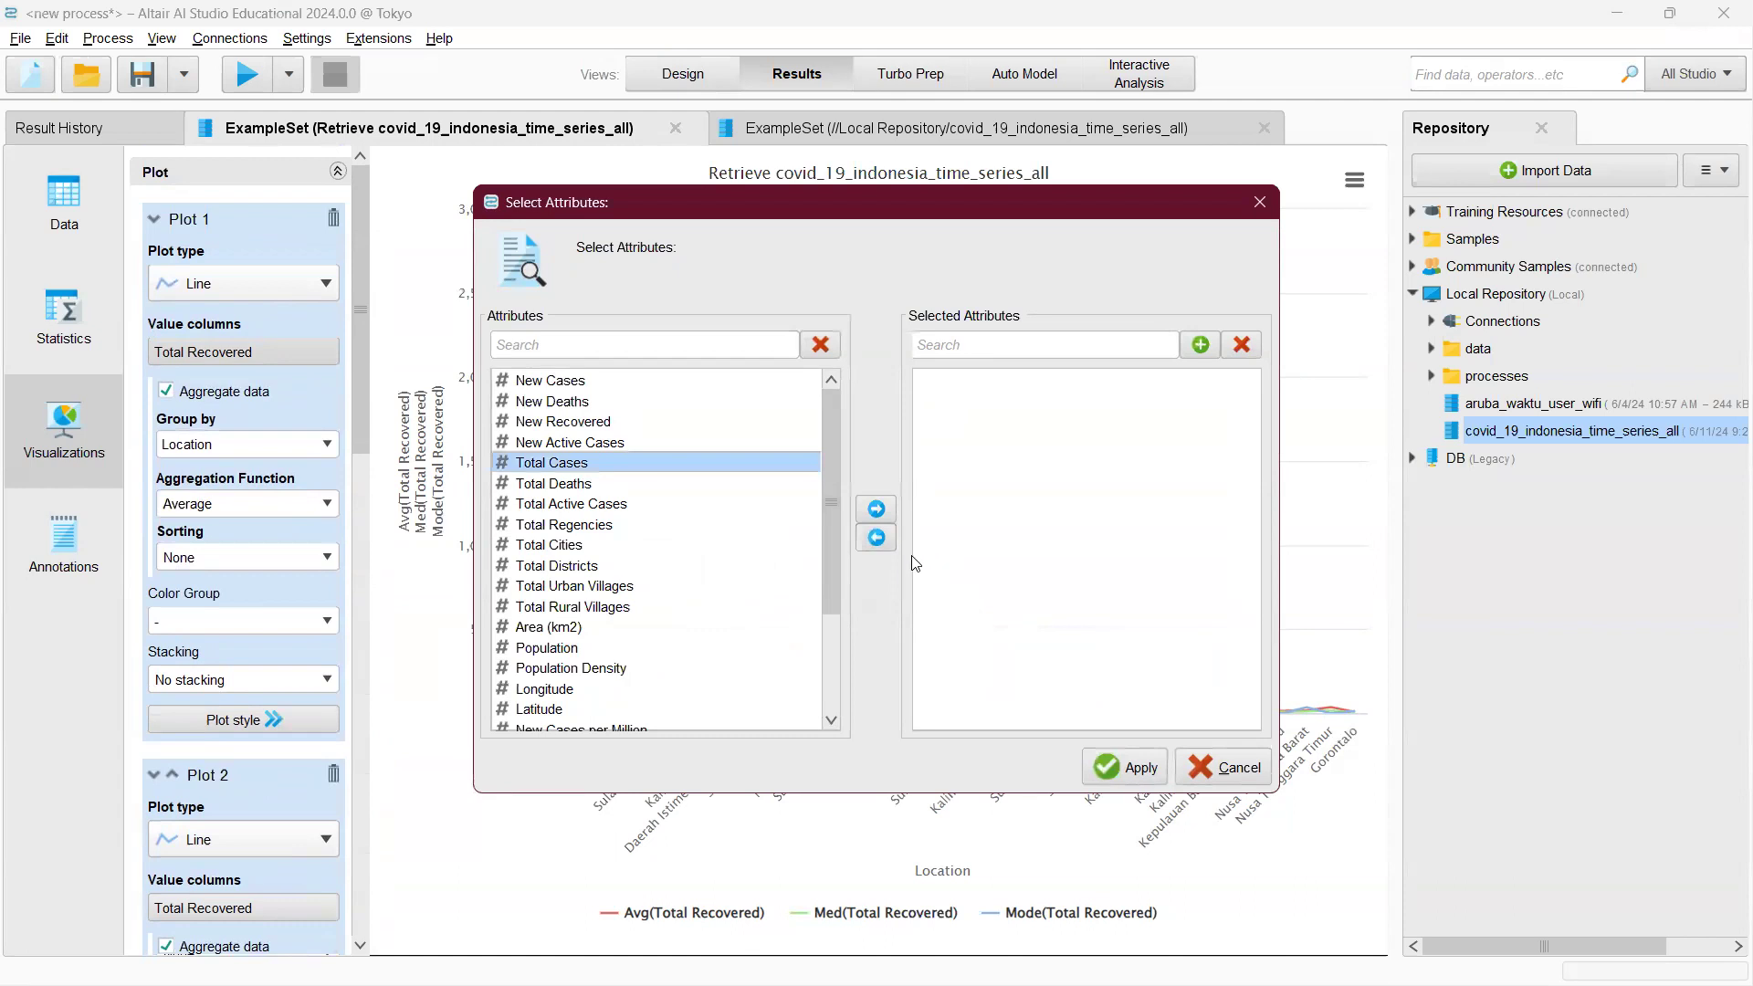
left_click(876, 509)
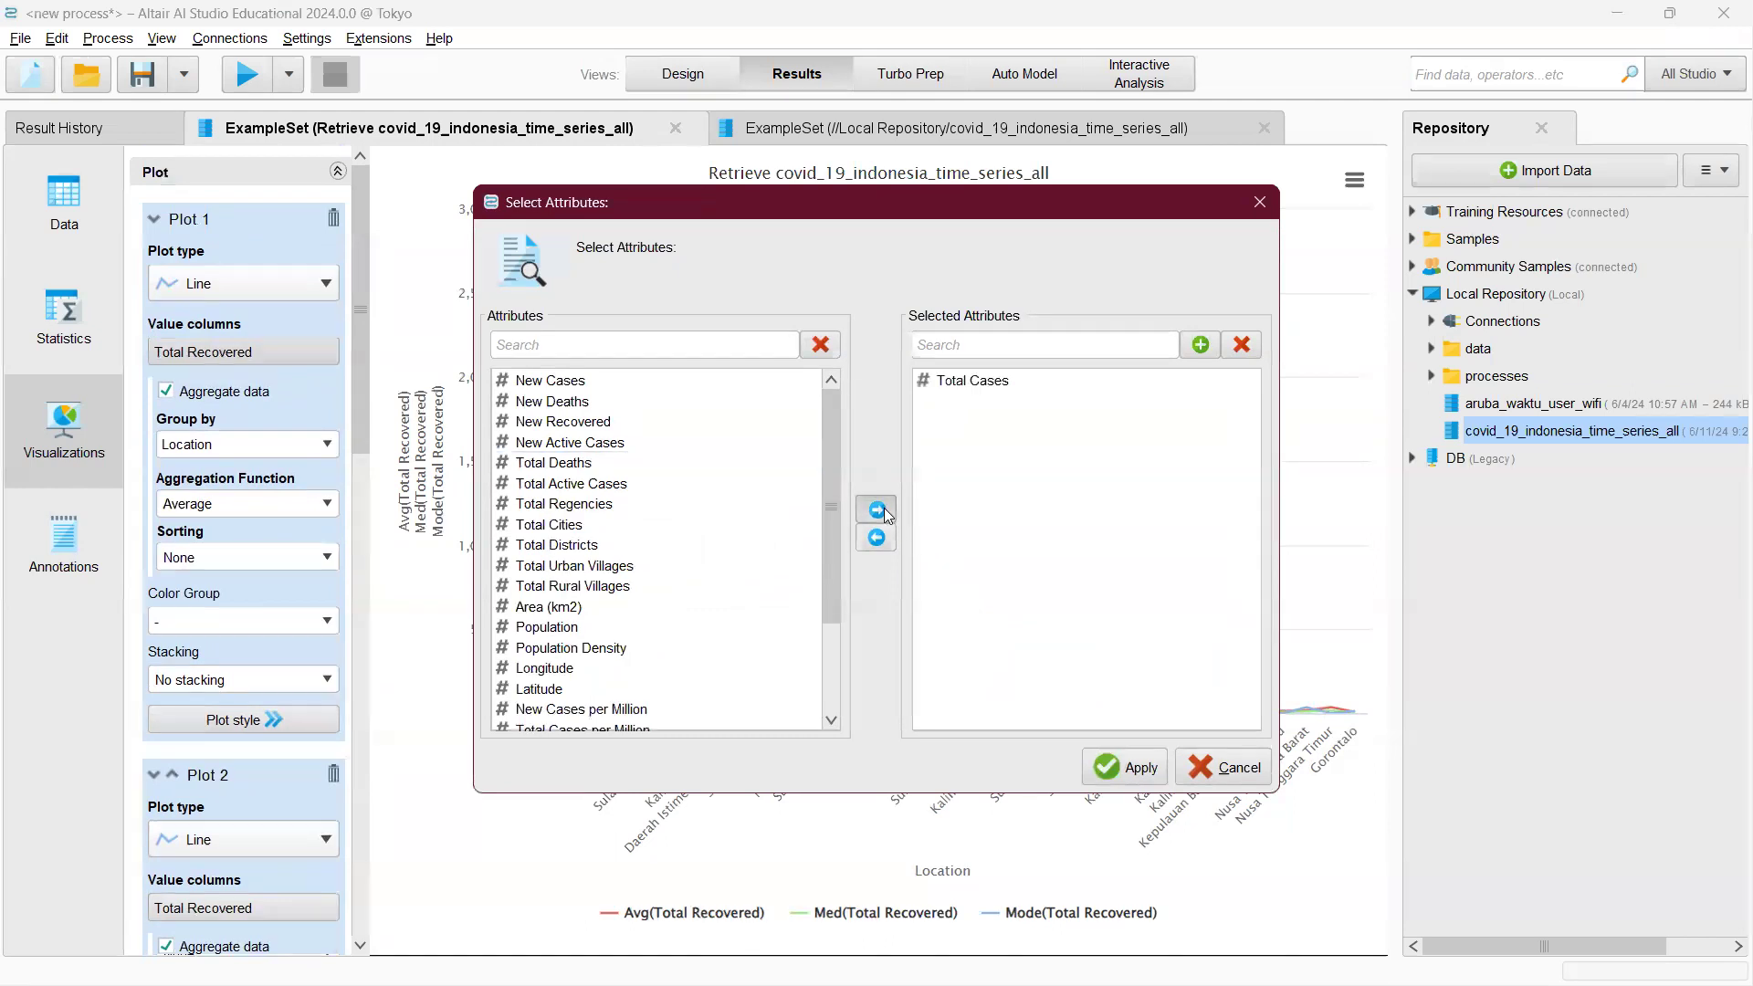
left_click(1125, 767)
- Replace Total Recovered with Total Cases as Plot 2's only value column
scroll(251, 749, "down", 3)
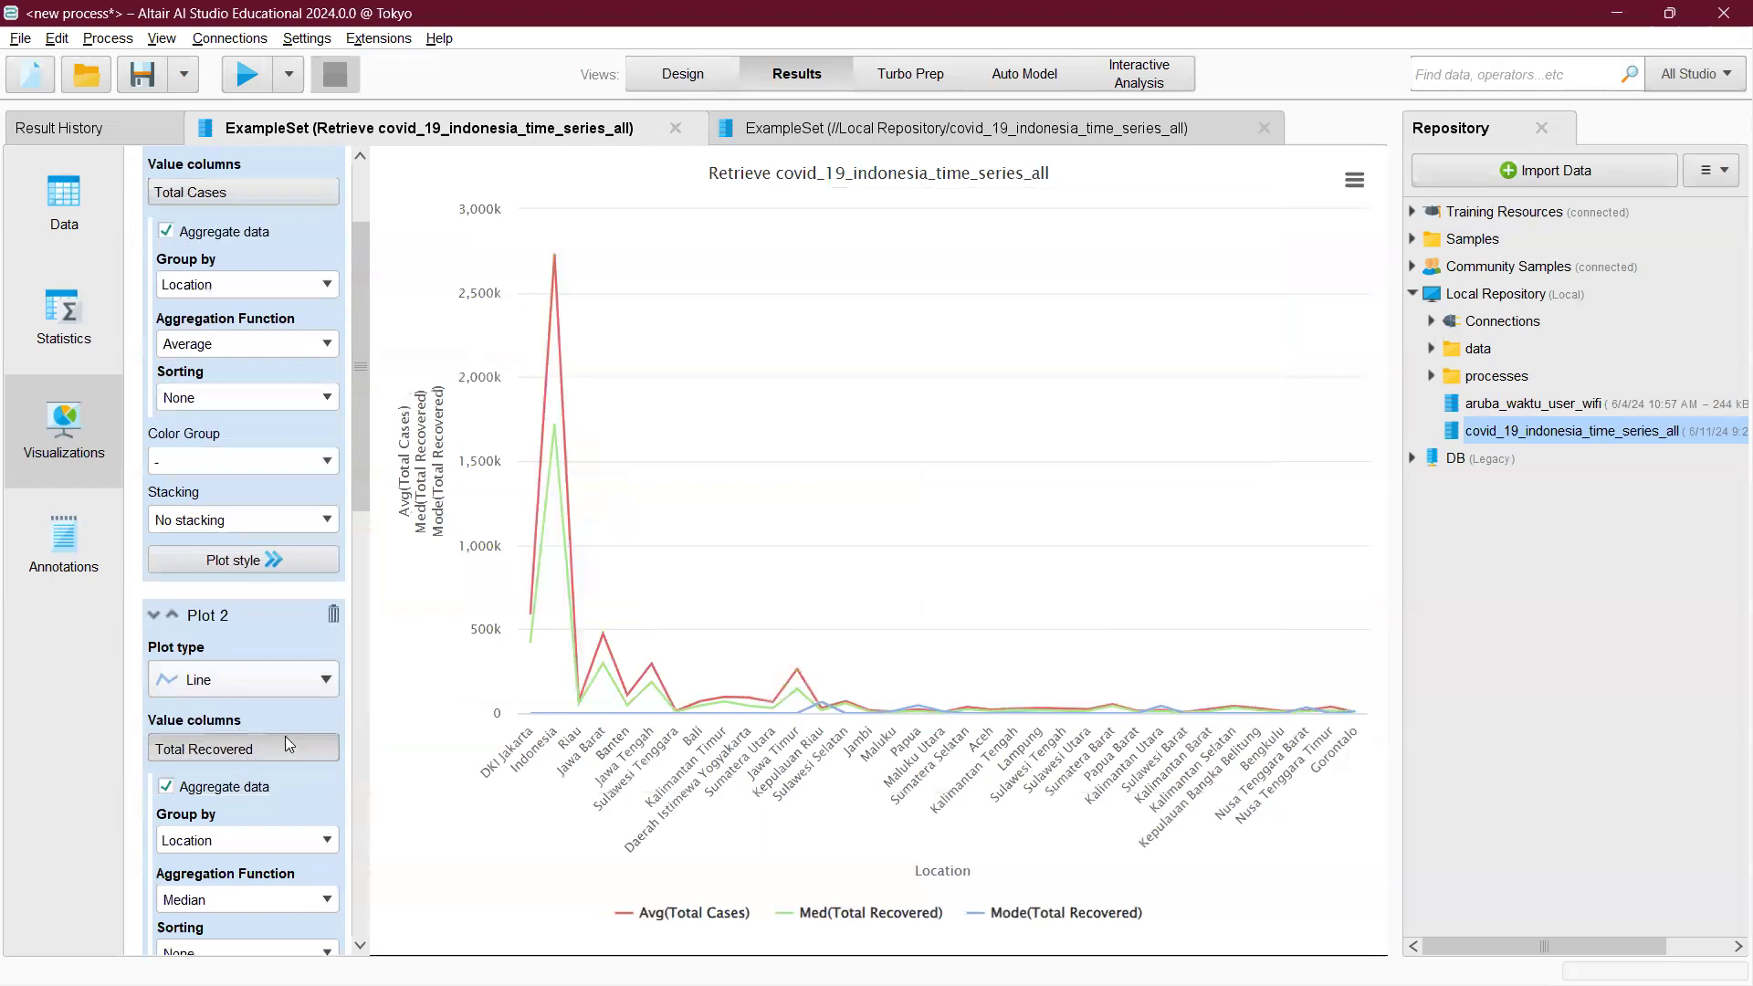
left_click(283, 747)
left_click(582, 463)
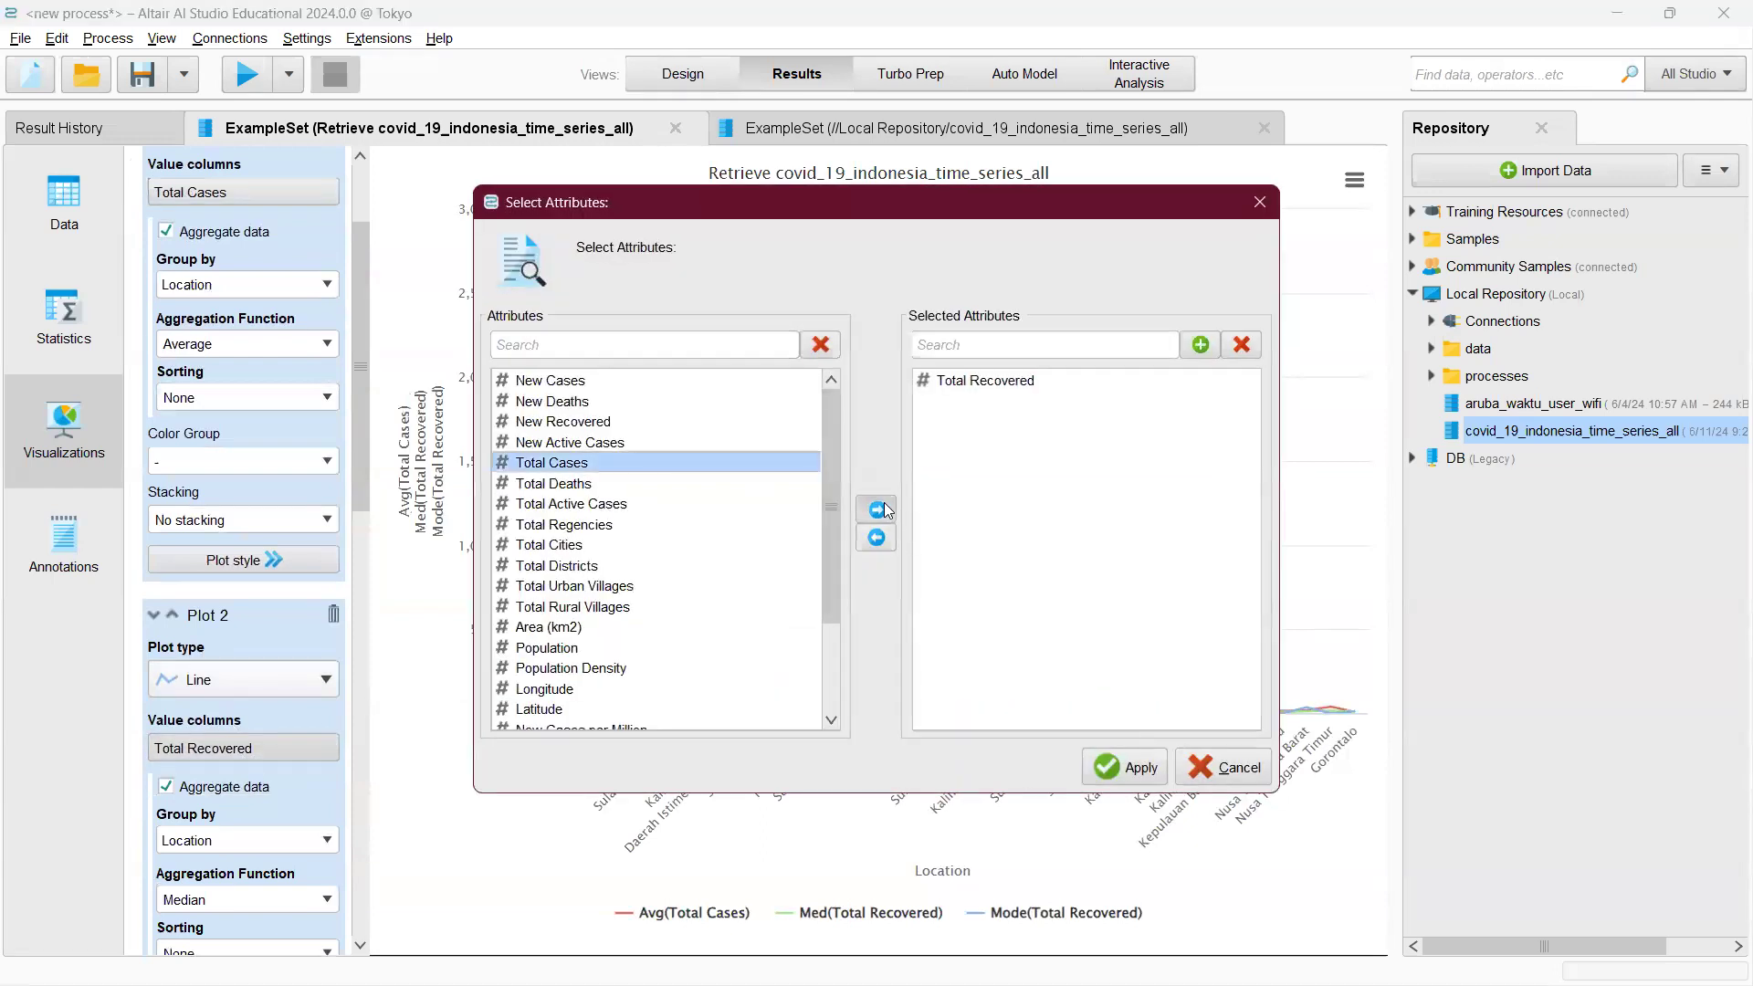
left_click(876, 509)
left_click(1004, 383)
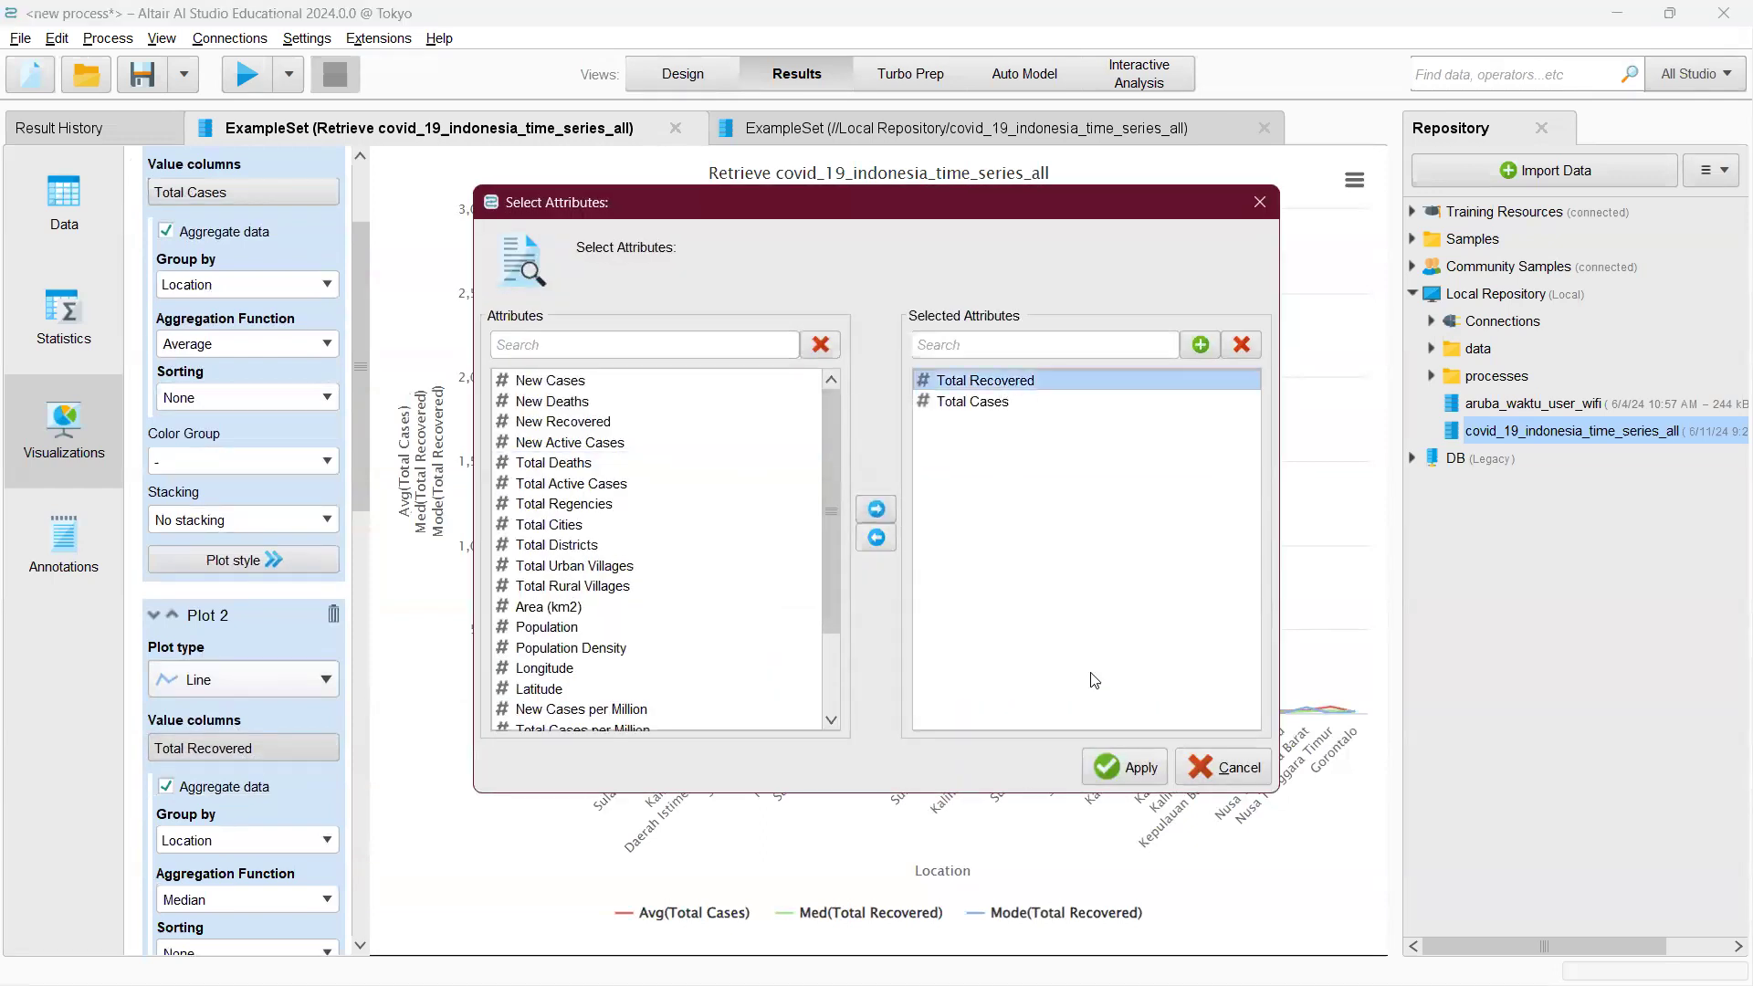
left_click(877, 538)
left_click(1114, 765)
- Replace Total Recovered with Total Cases as Plot 3's only value column
scroll(241, 646, "down", 10)
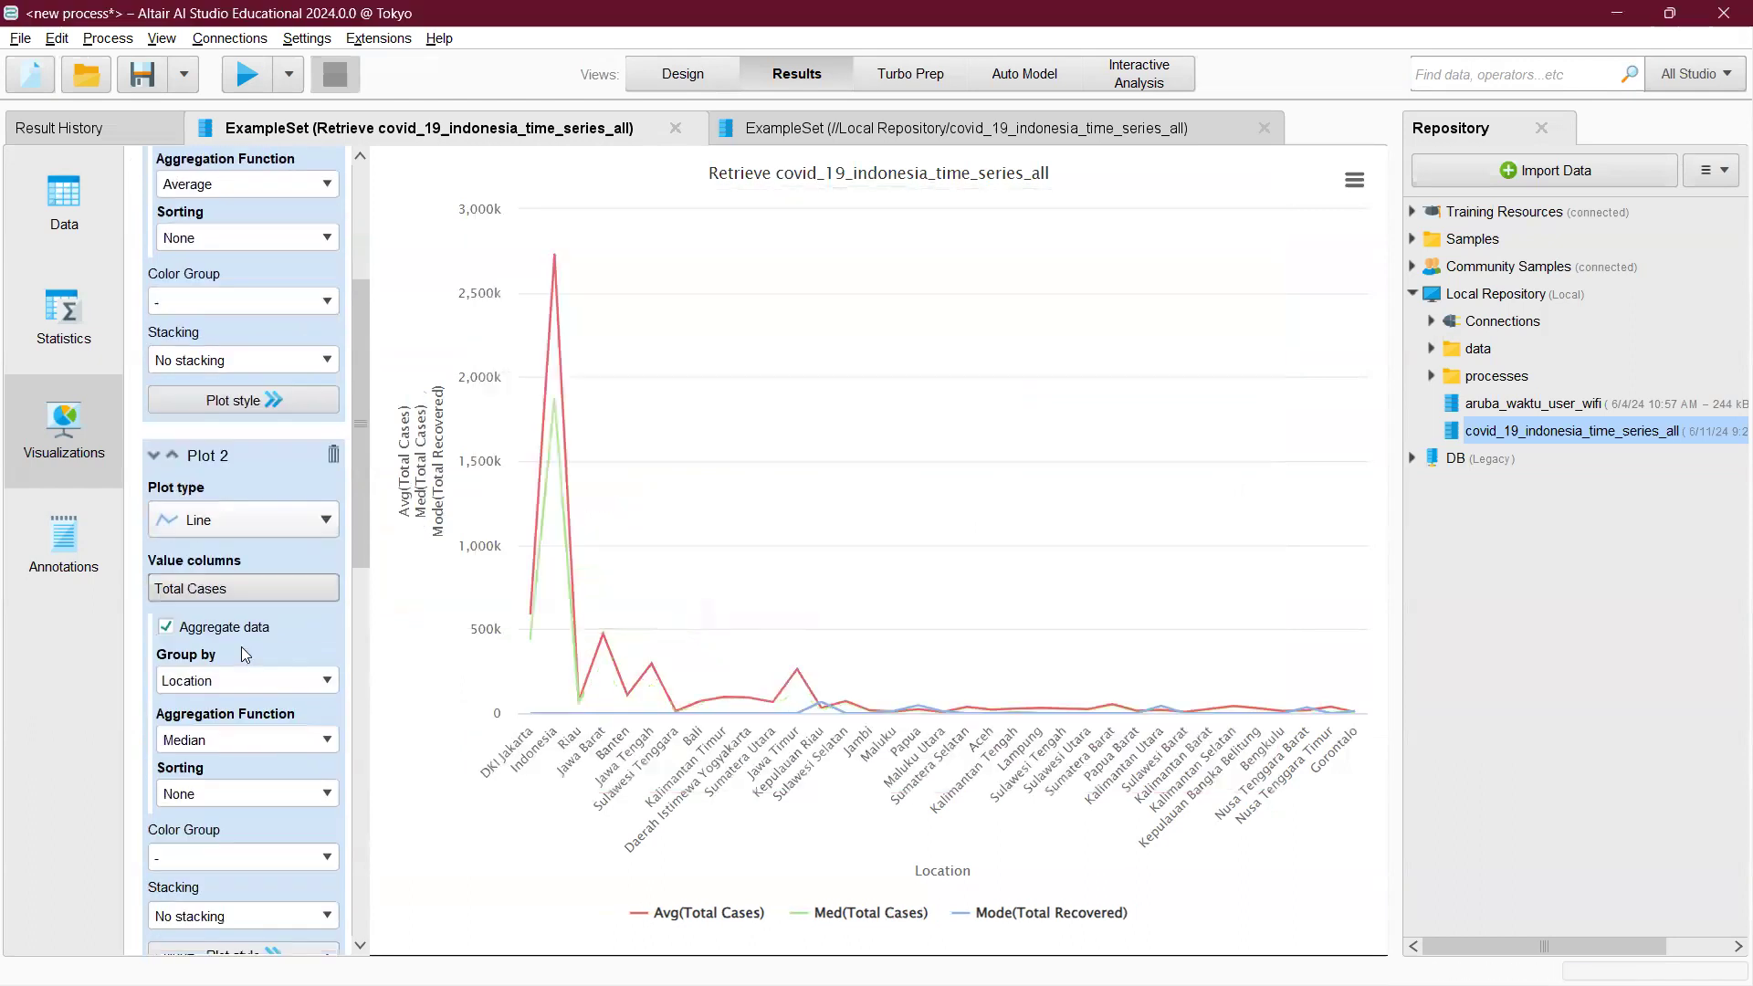
left_click(245, 664)
left_click(1007, 382)
left_click(877, 538)
left_click(681, 466)
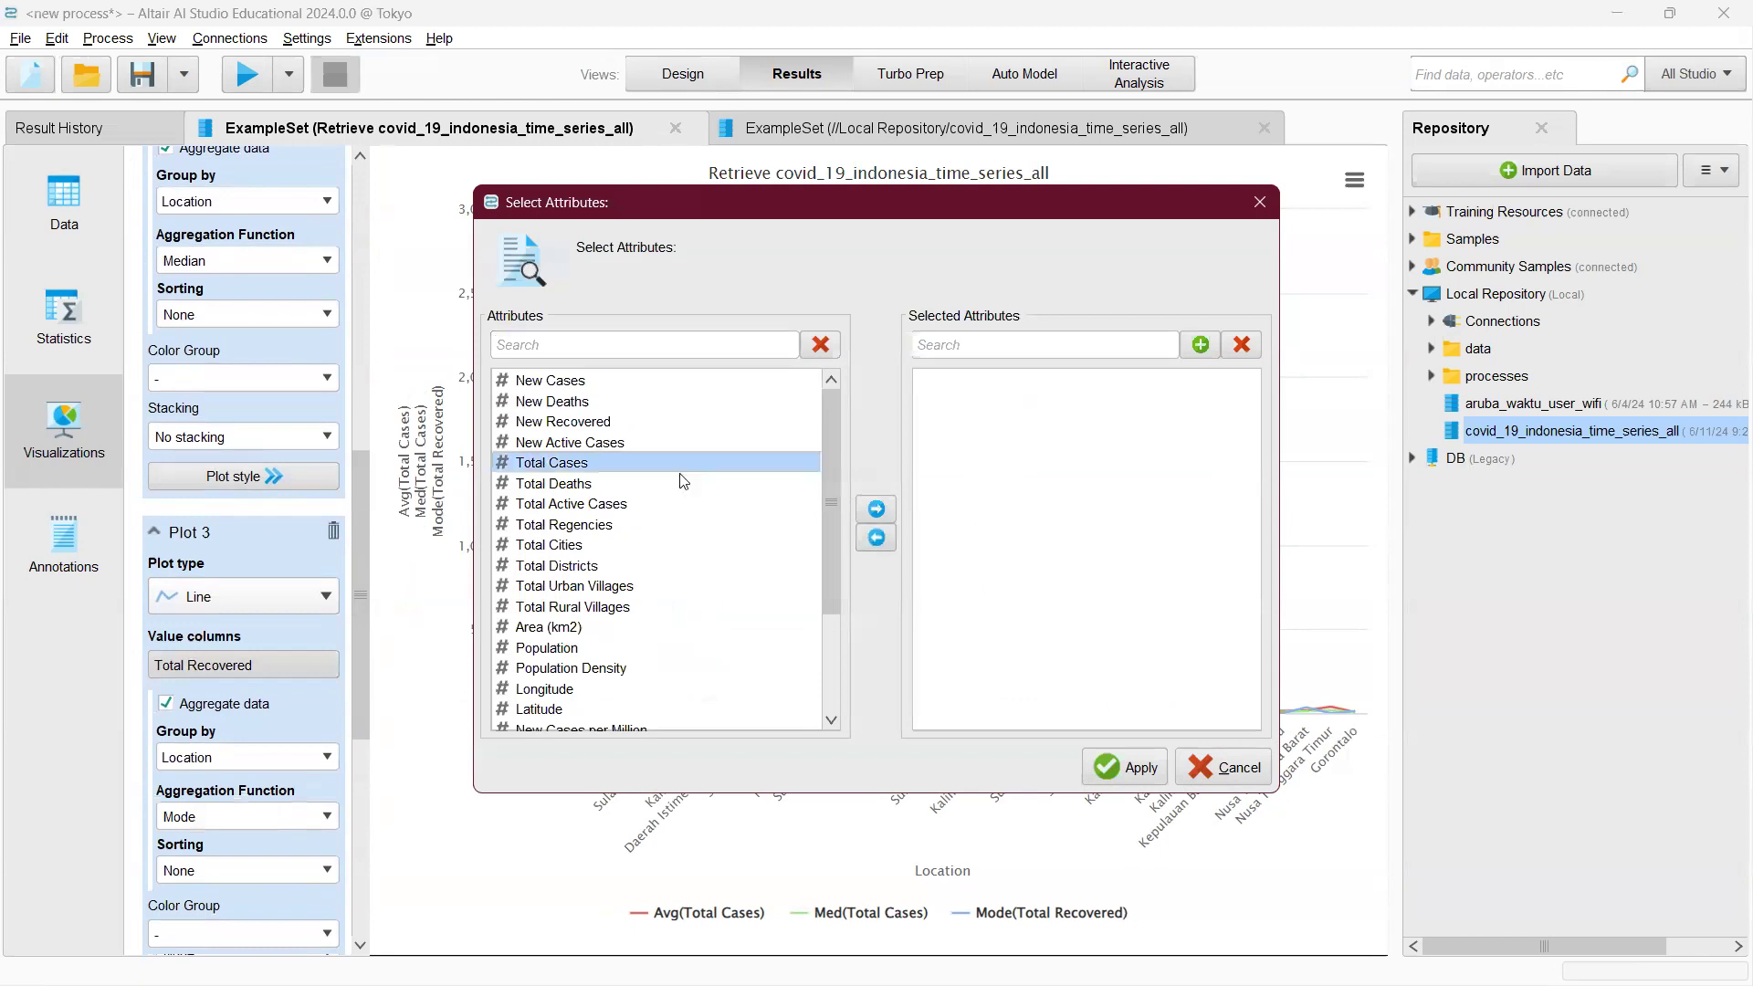
left_click(876, 510)
left_click(1136, 775)
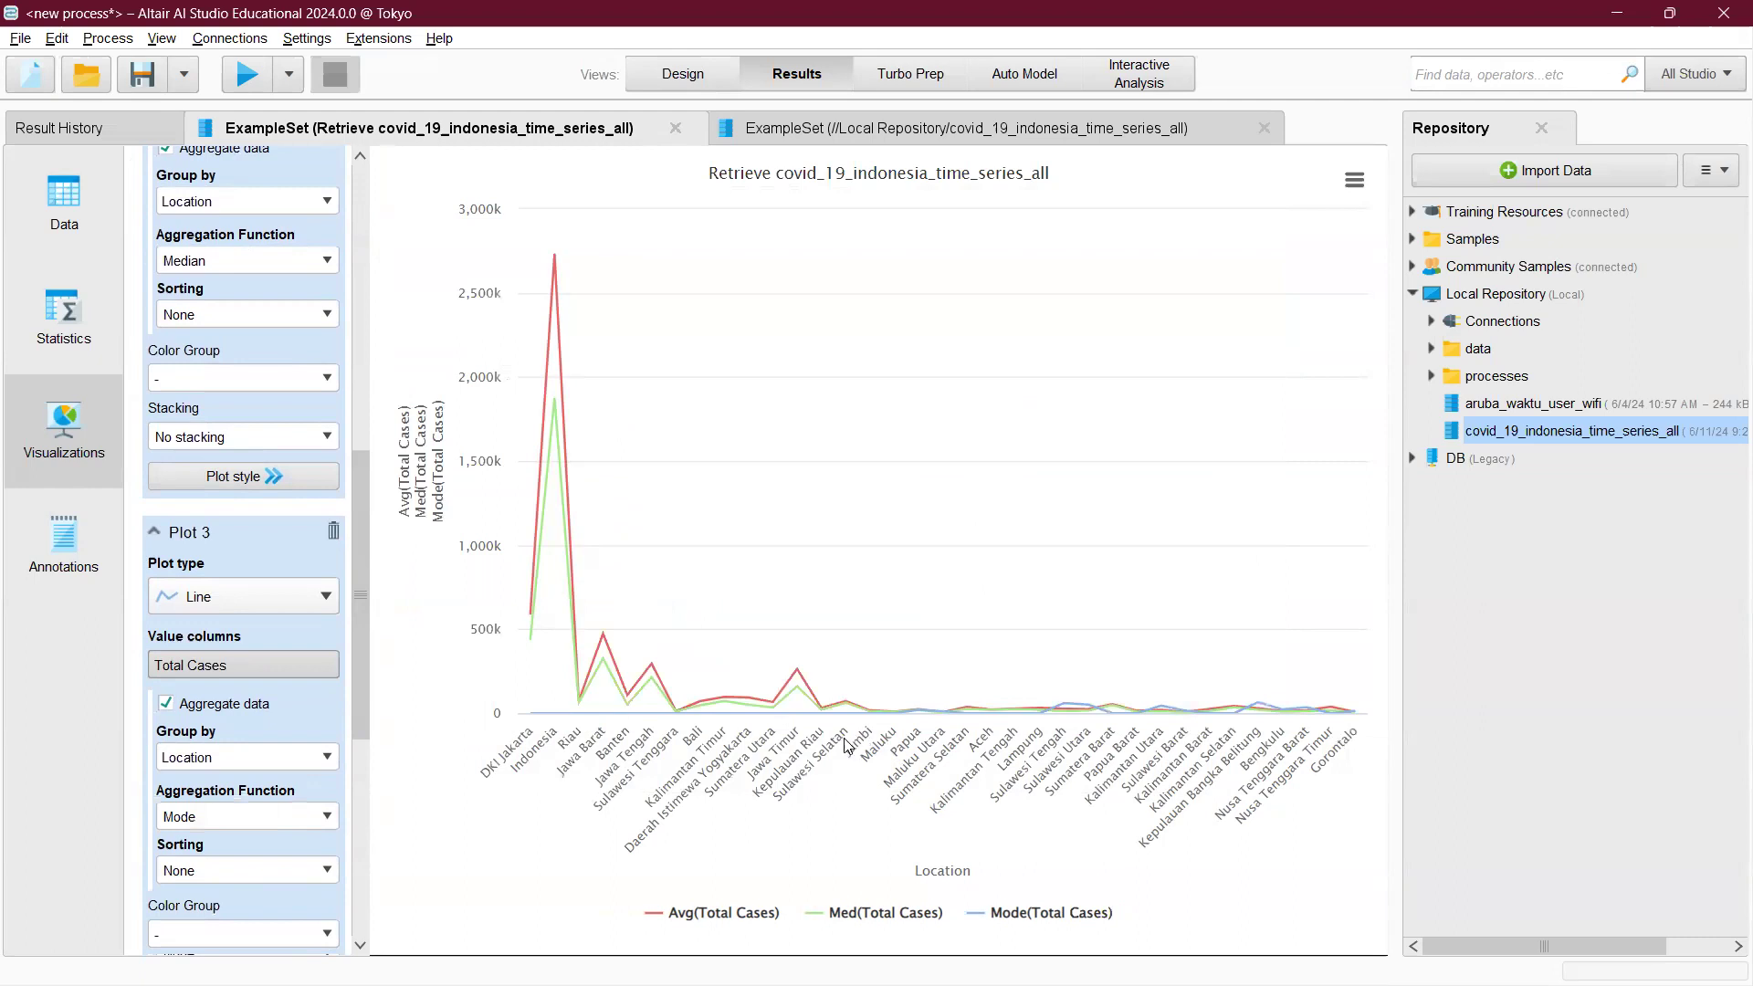
mouse_move(785, 700)
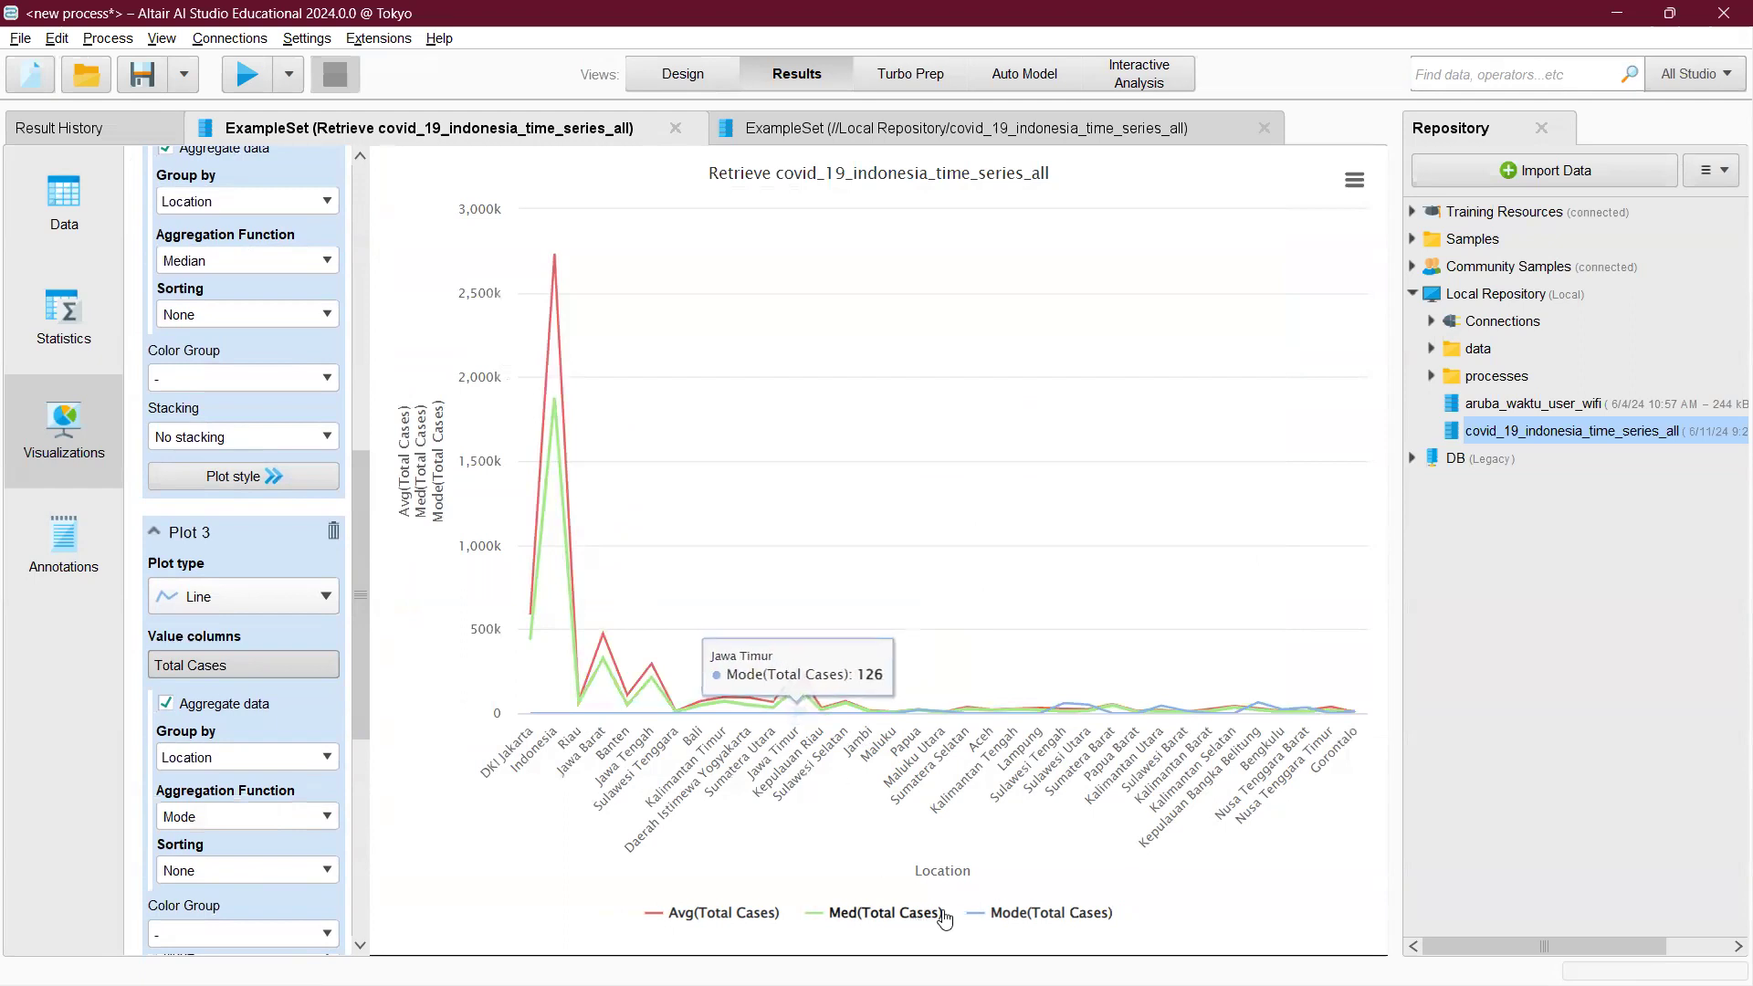
mouse_move(846, 721)
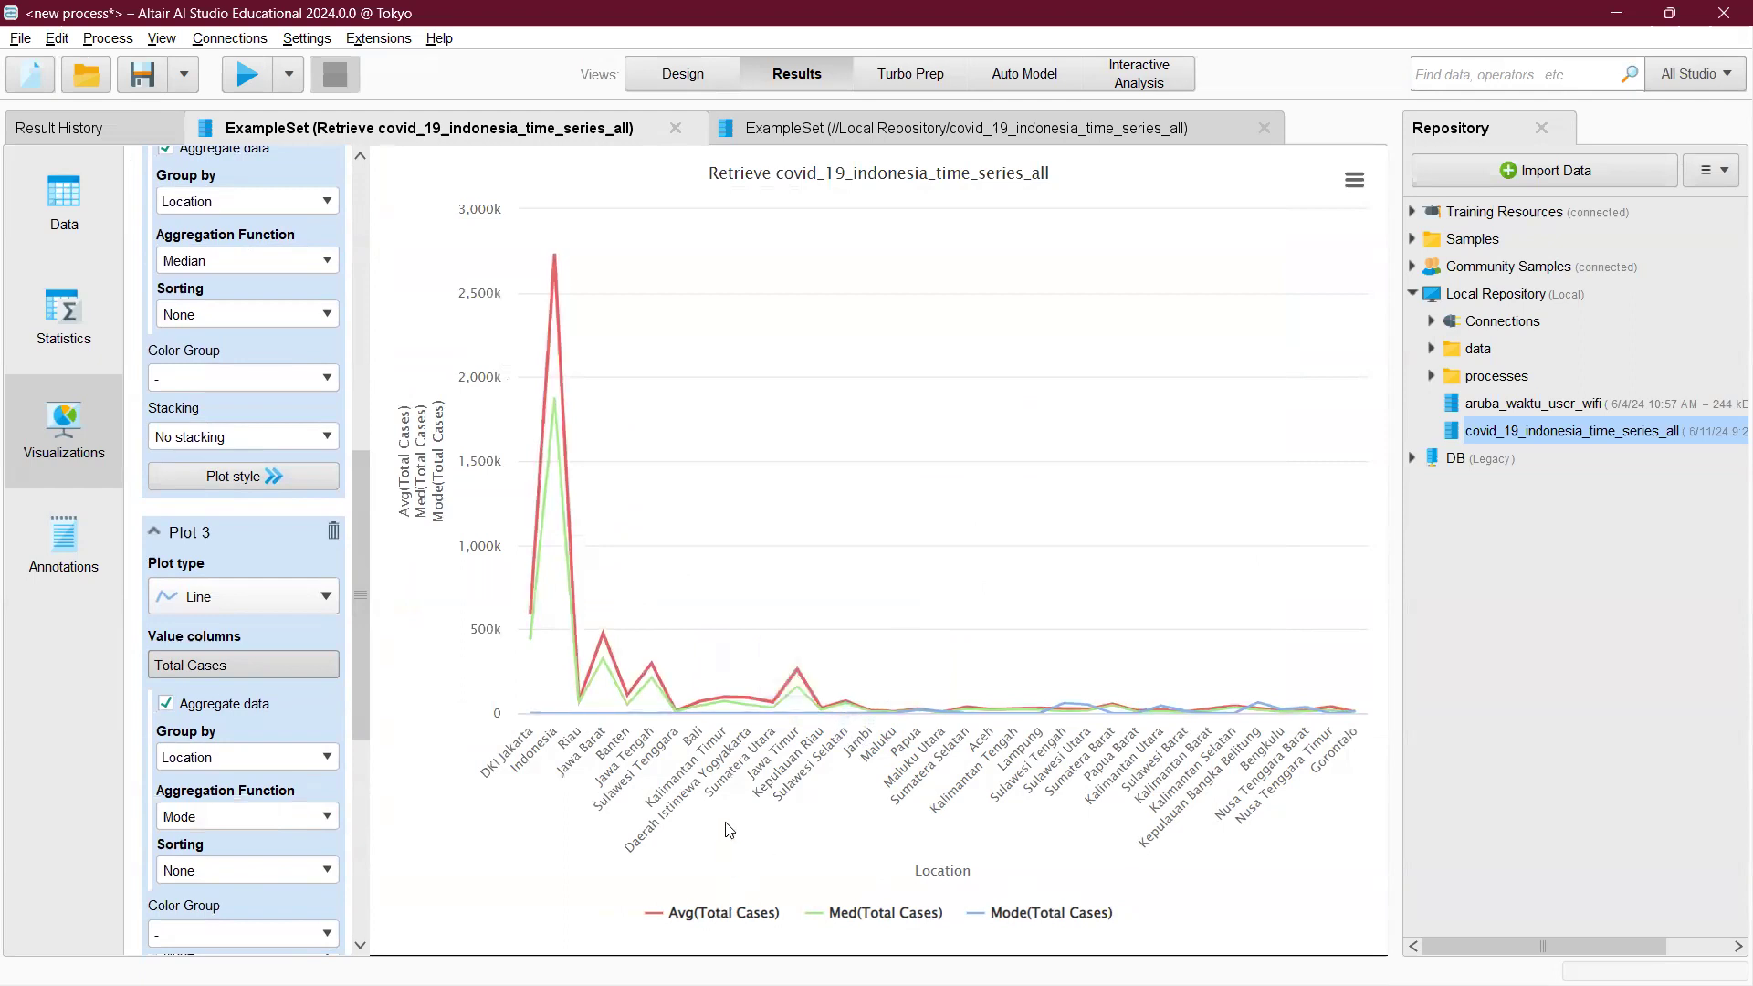
mouse_move(665, 682)
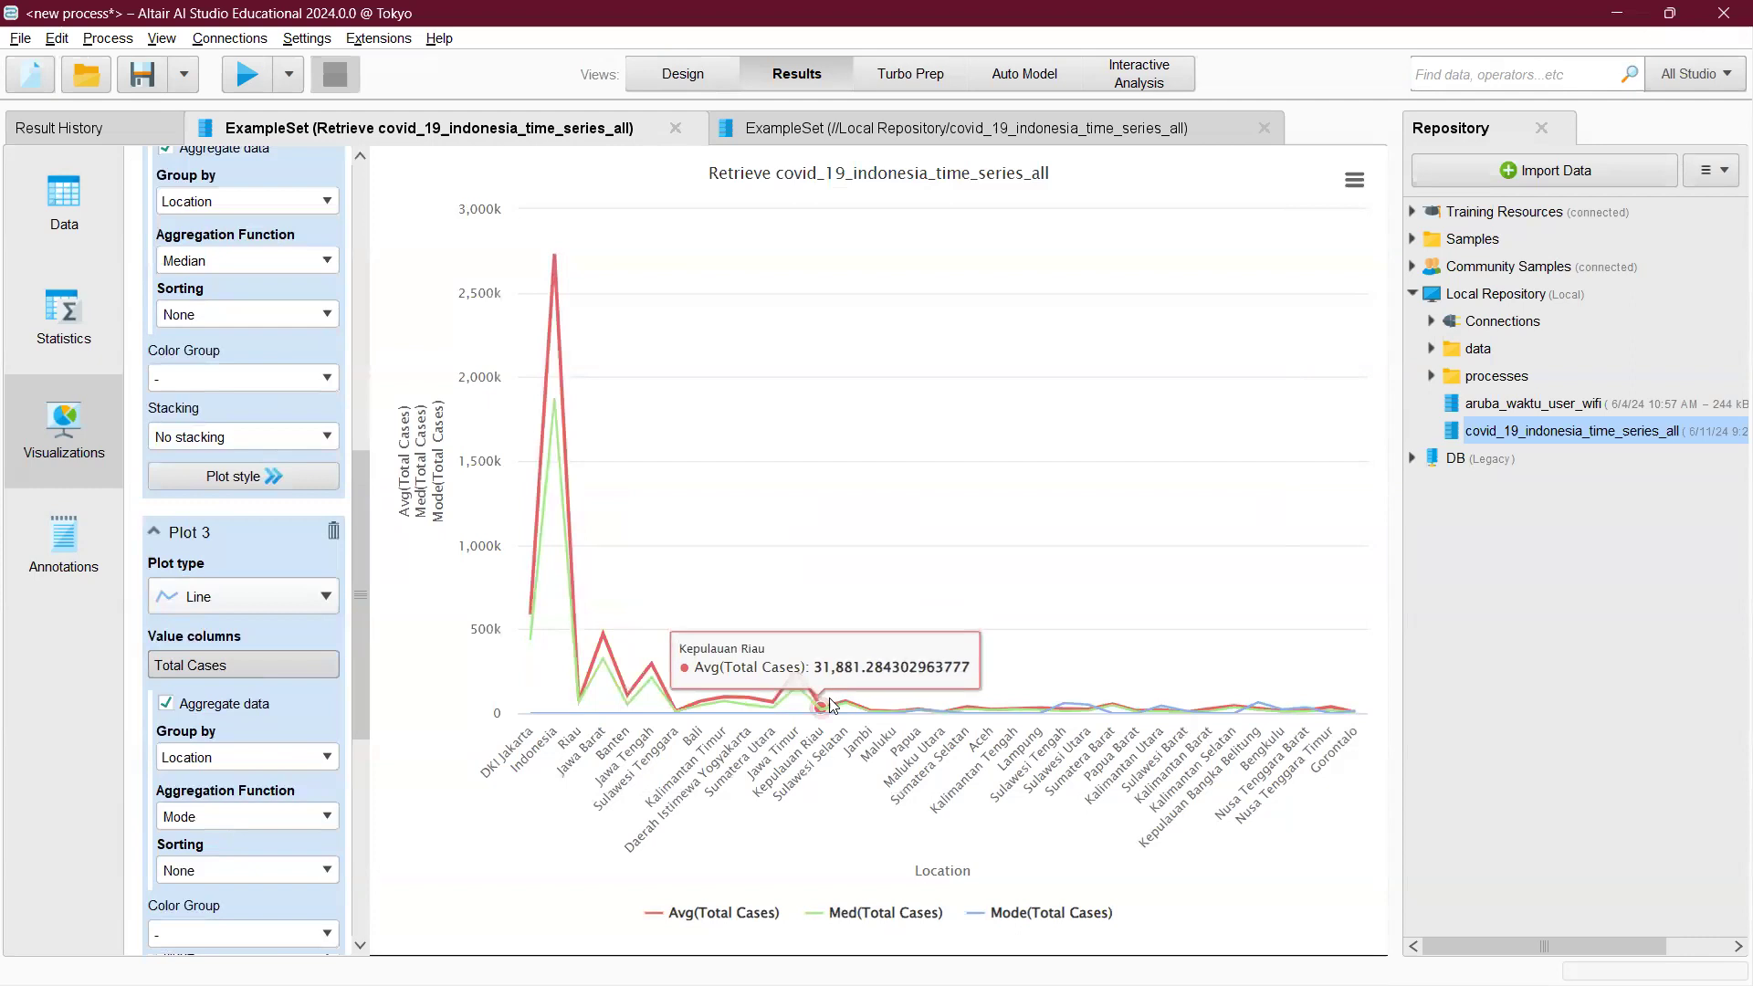
mouse_move(888, 697)
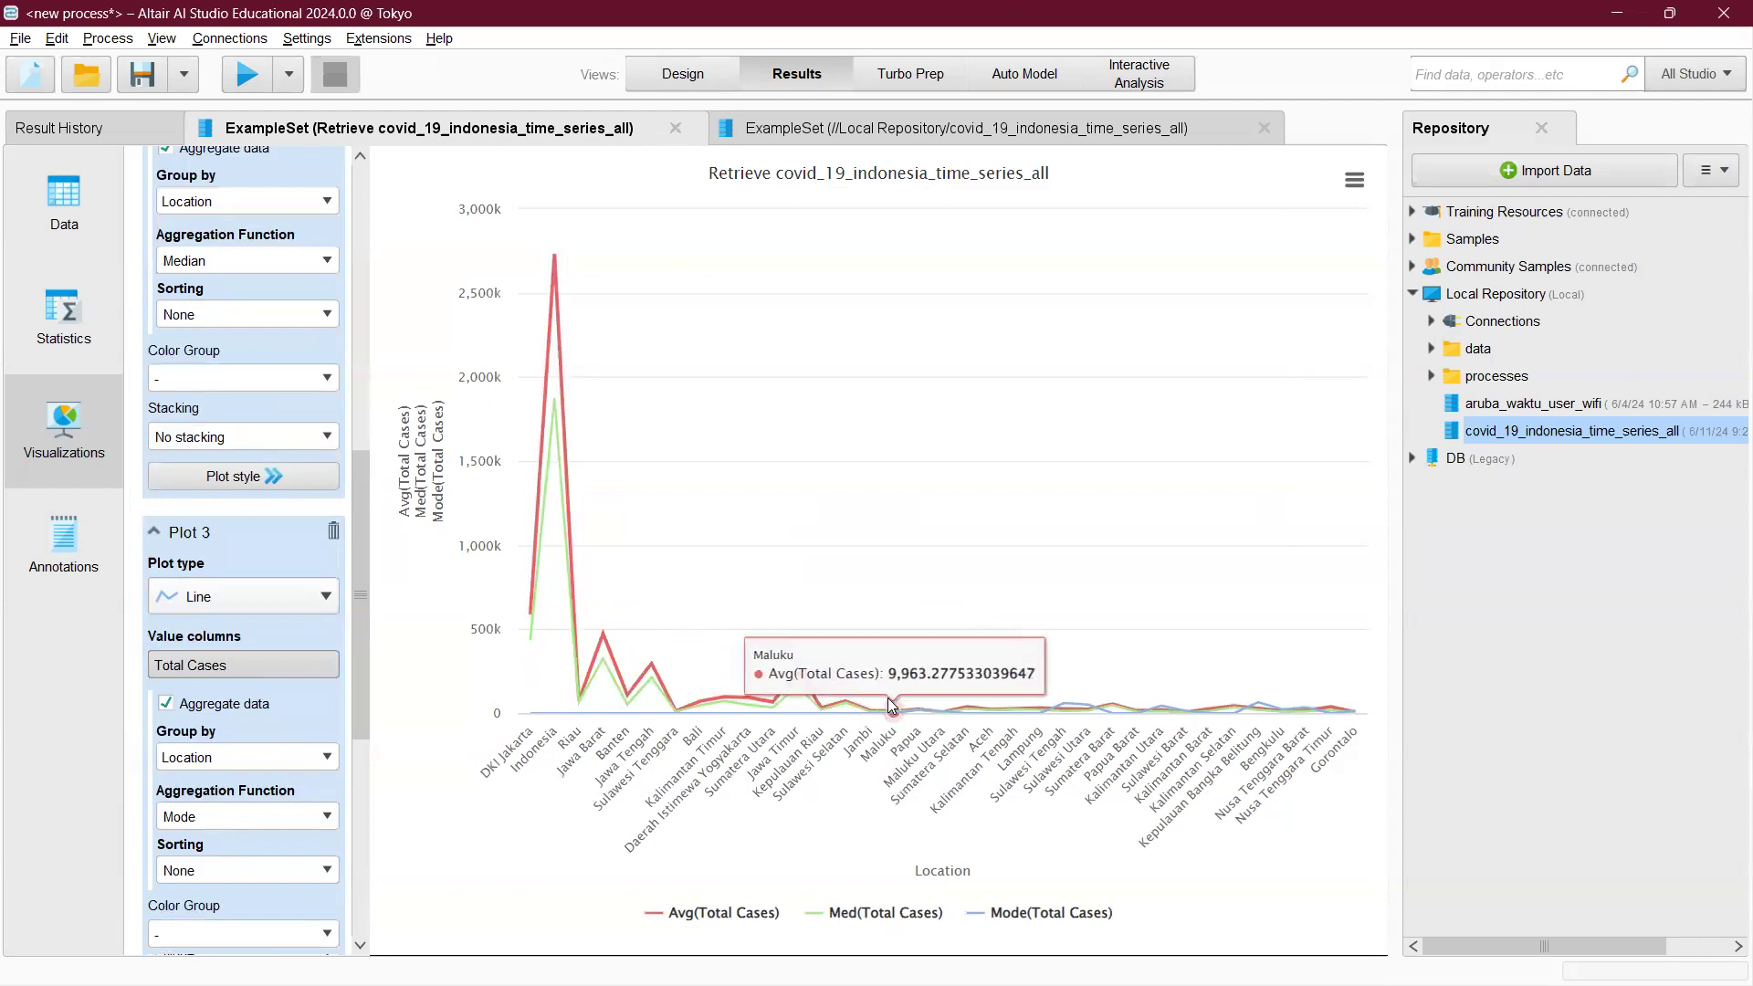
- Try the Range (Column) plot type for Plot 1 and Plot 2, and return both to Line
mouse_move(1269, 699)
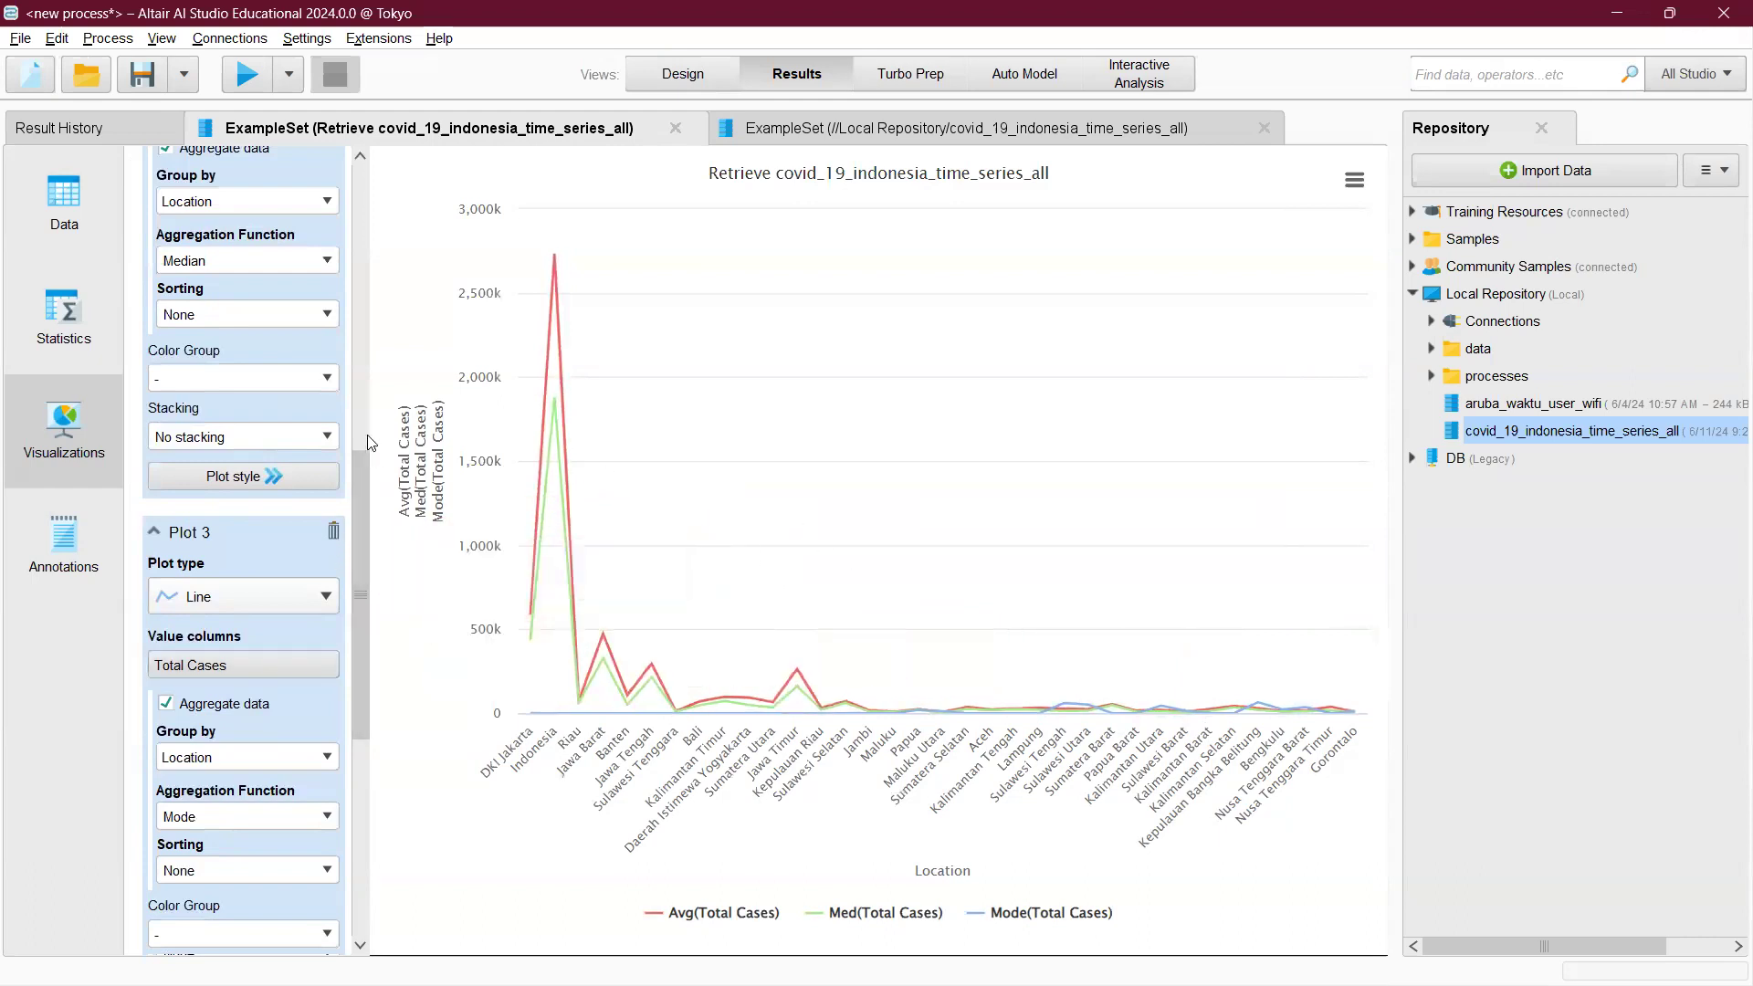
left_click_drag(362, 548, 369, 153)
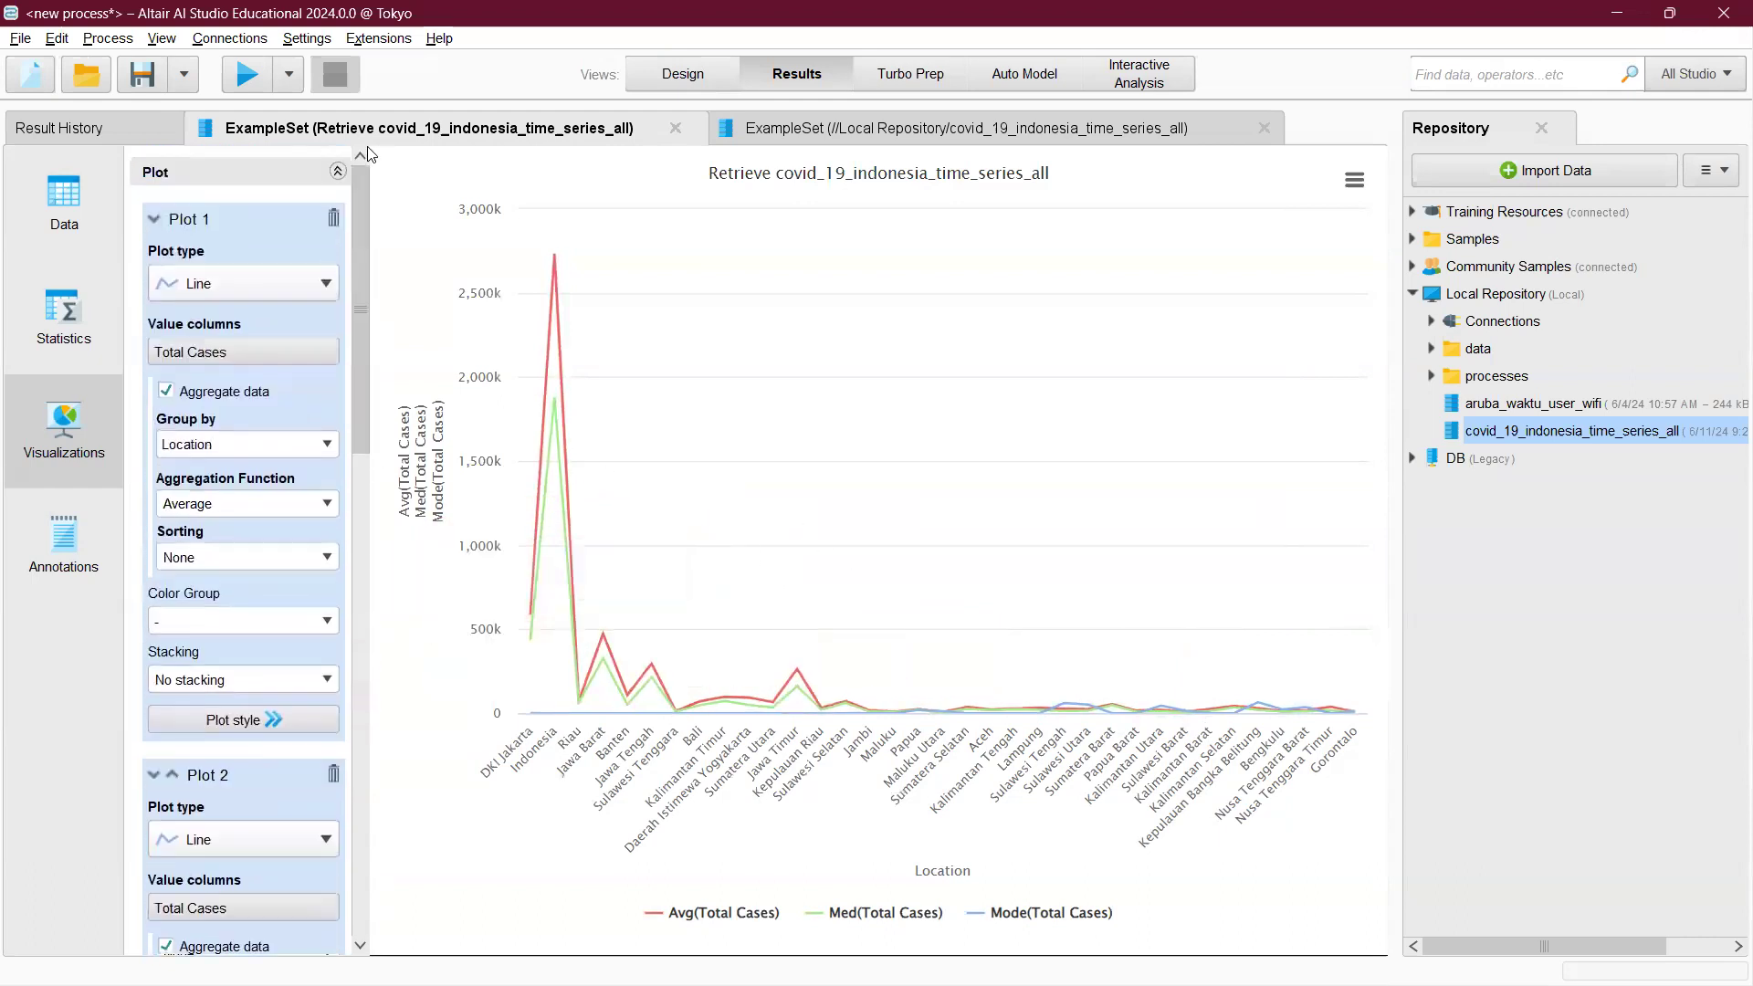
left_click(305, 283)
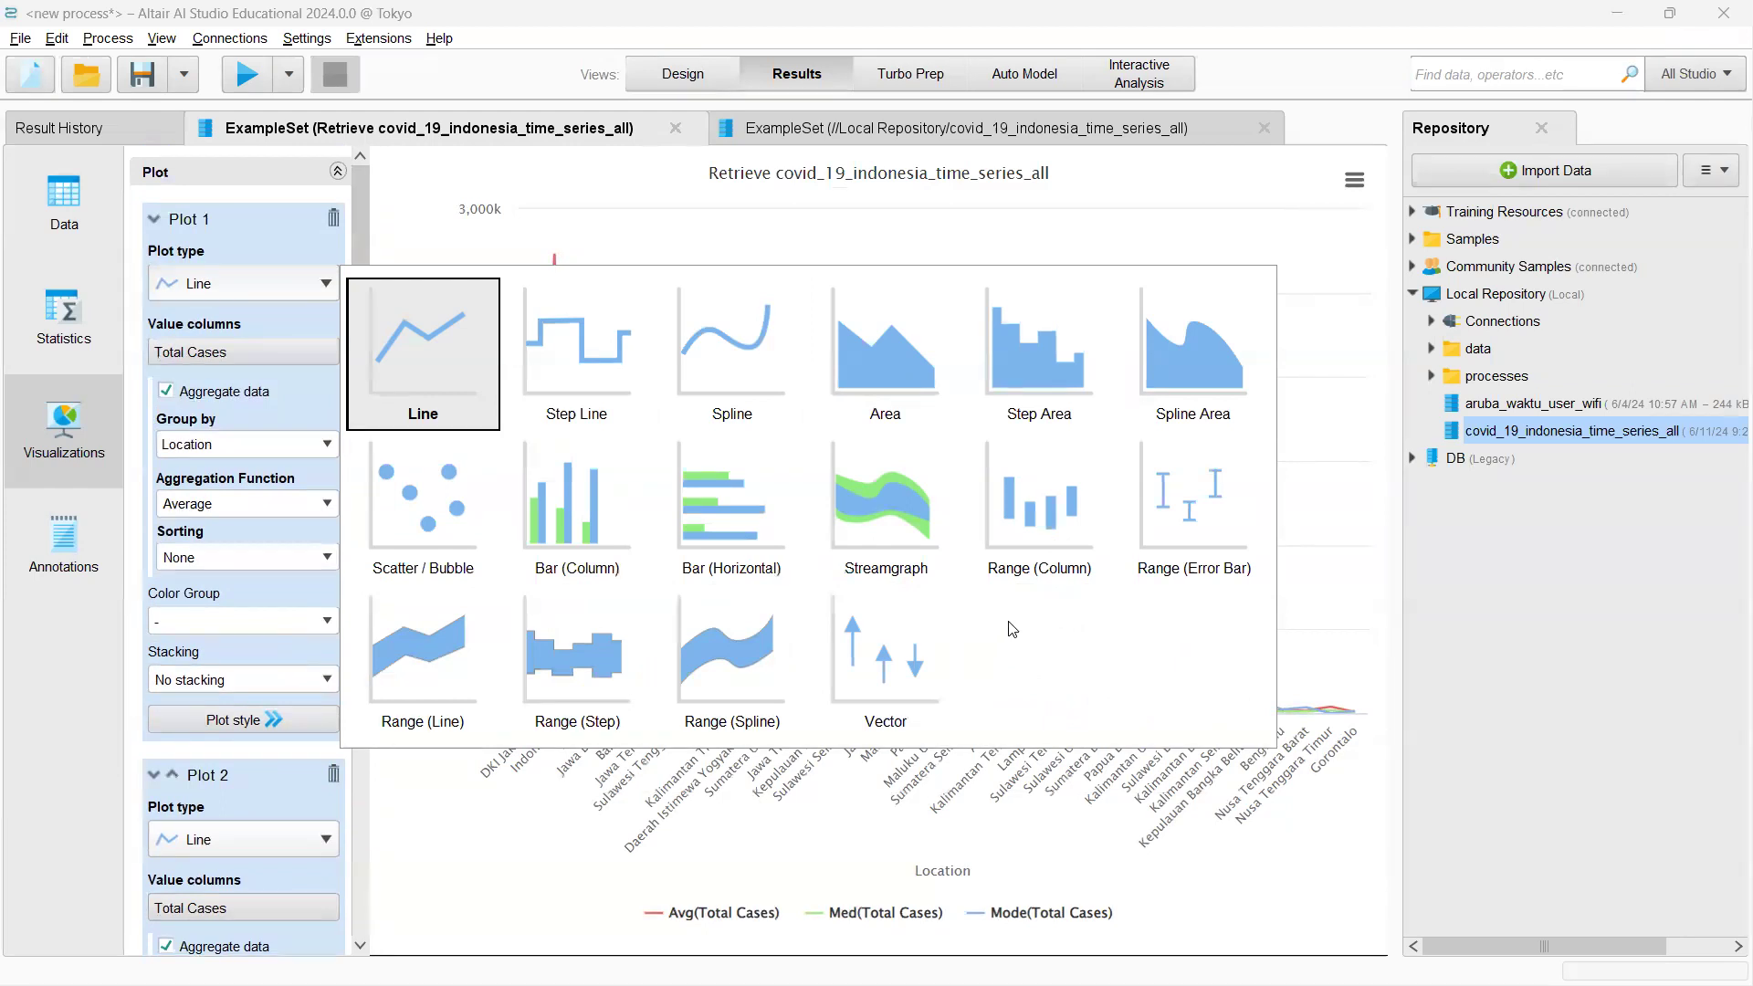
left_click(1052, 544)
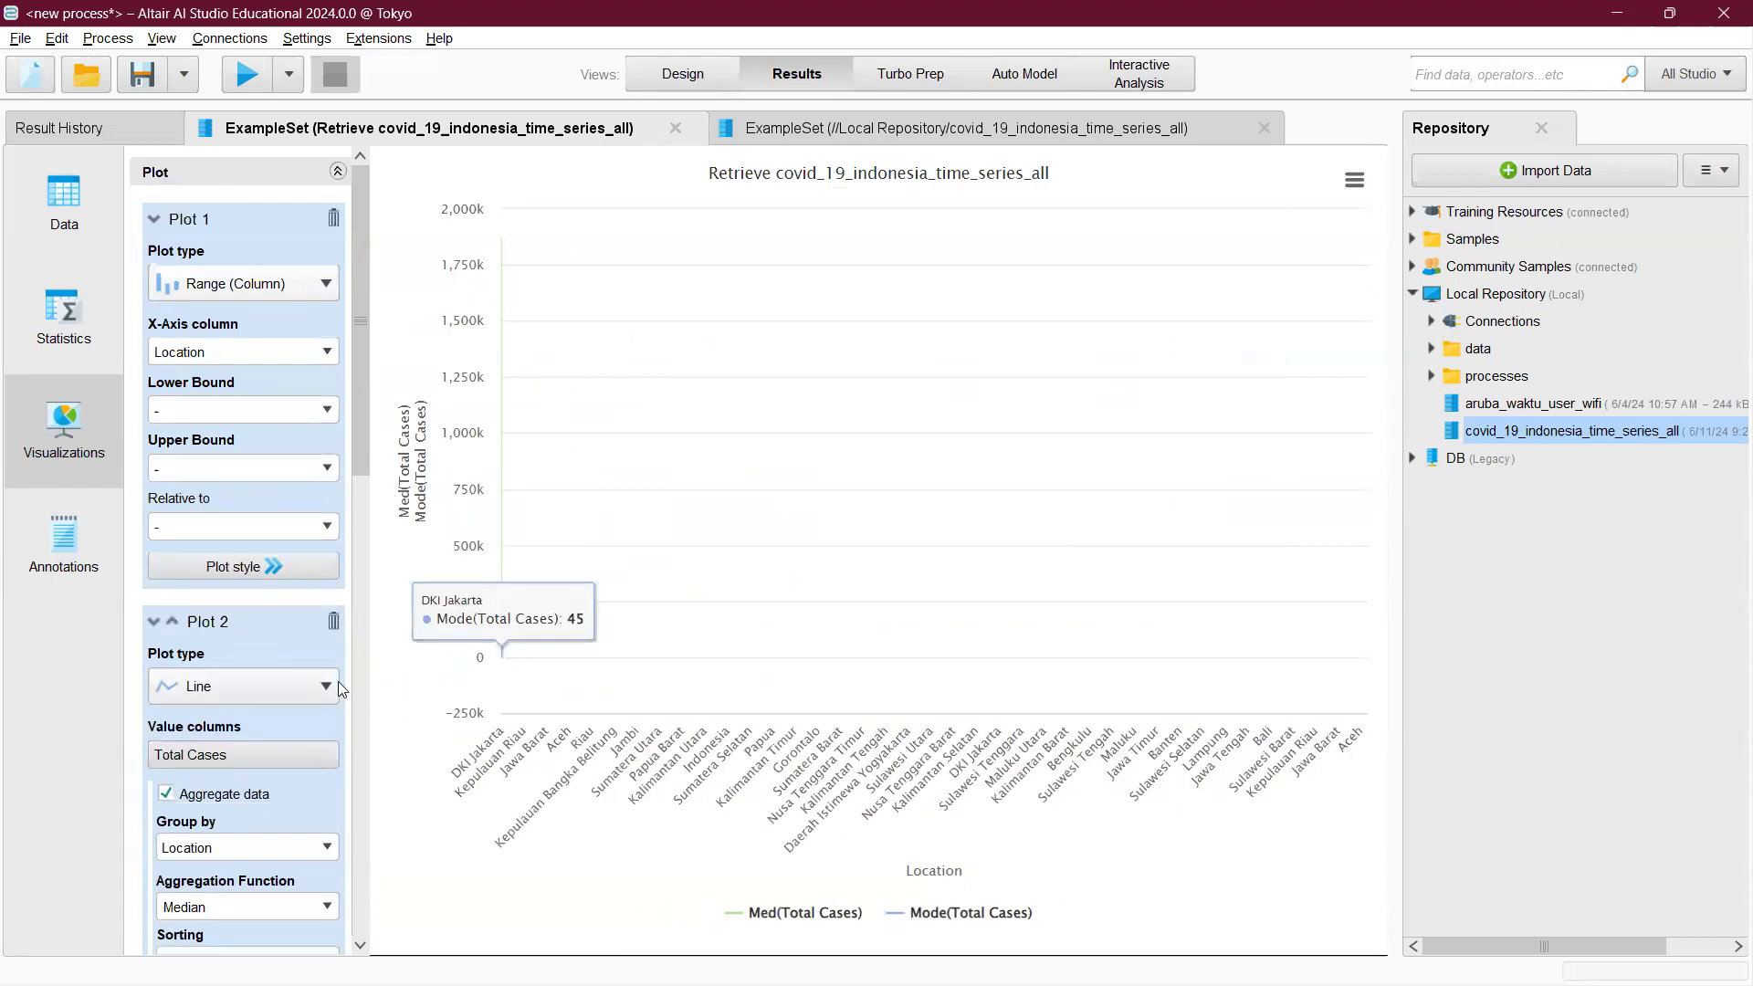
left_click(285, 689)
left_click(1027, 735)
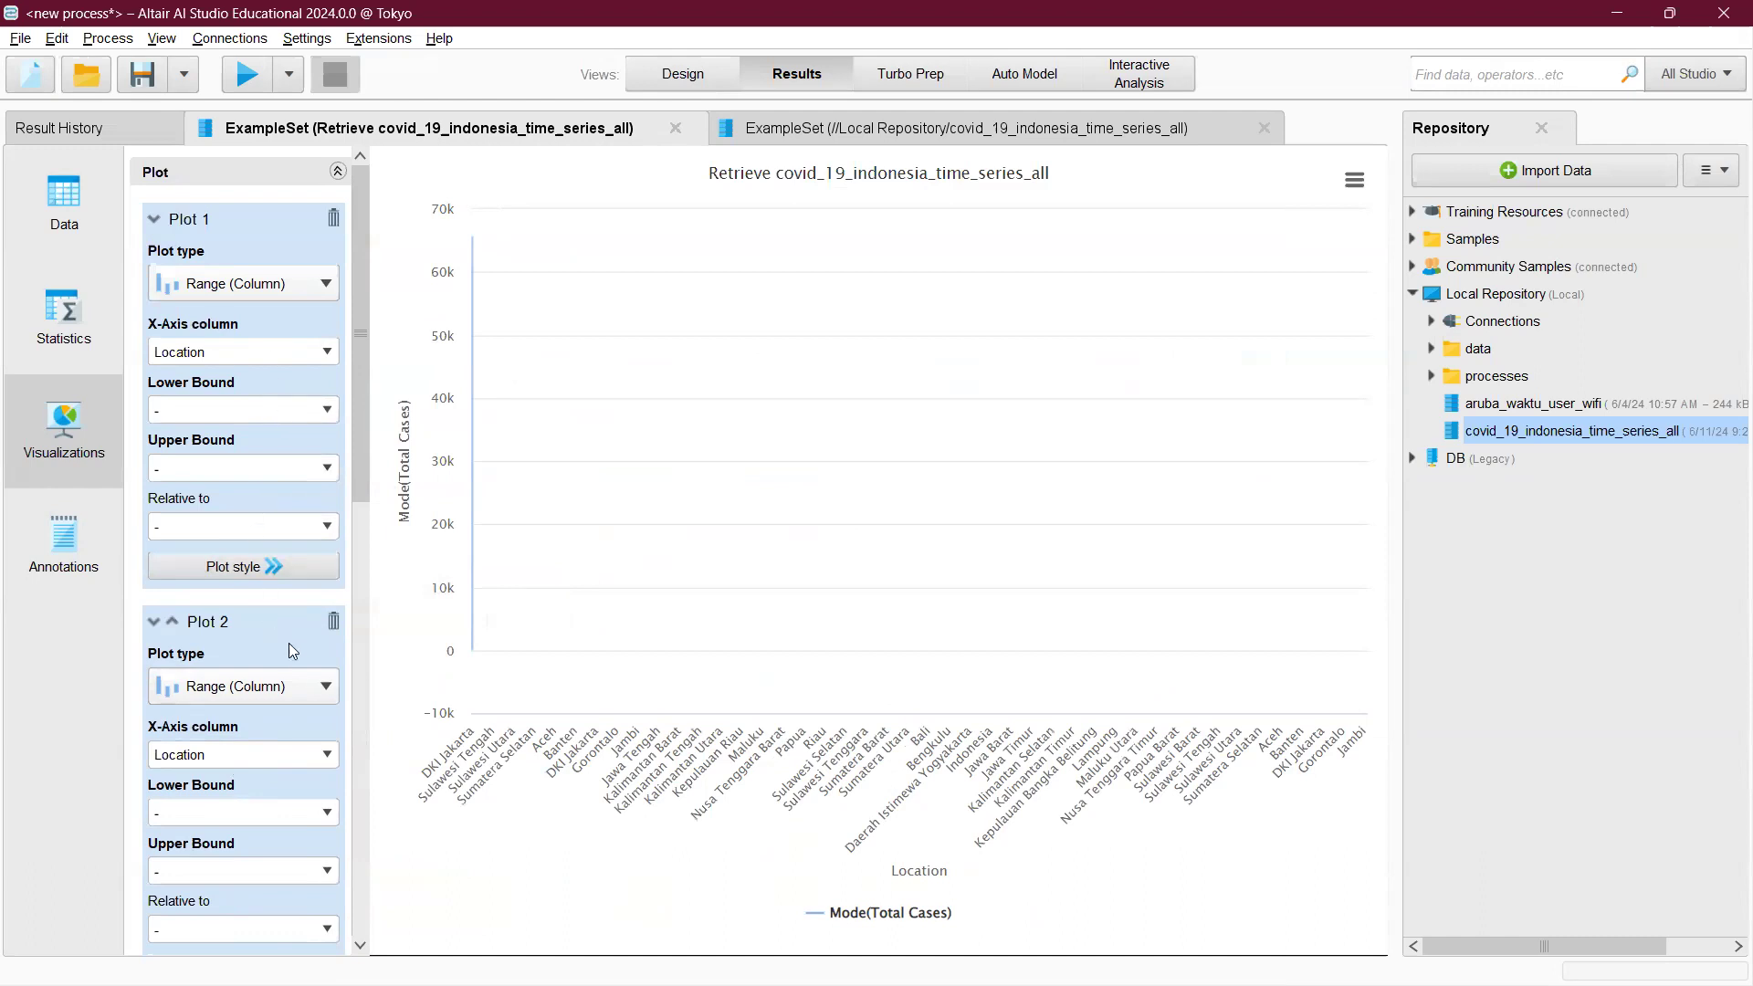
left_click(286, 699)
left_click(431, 608)
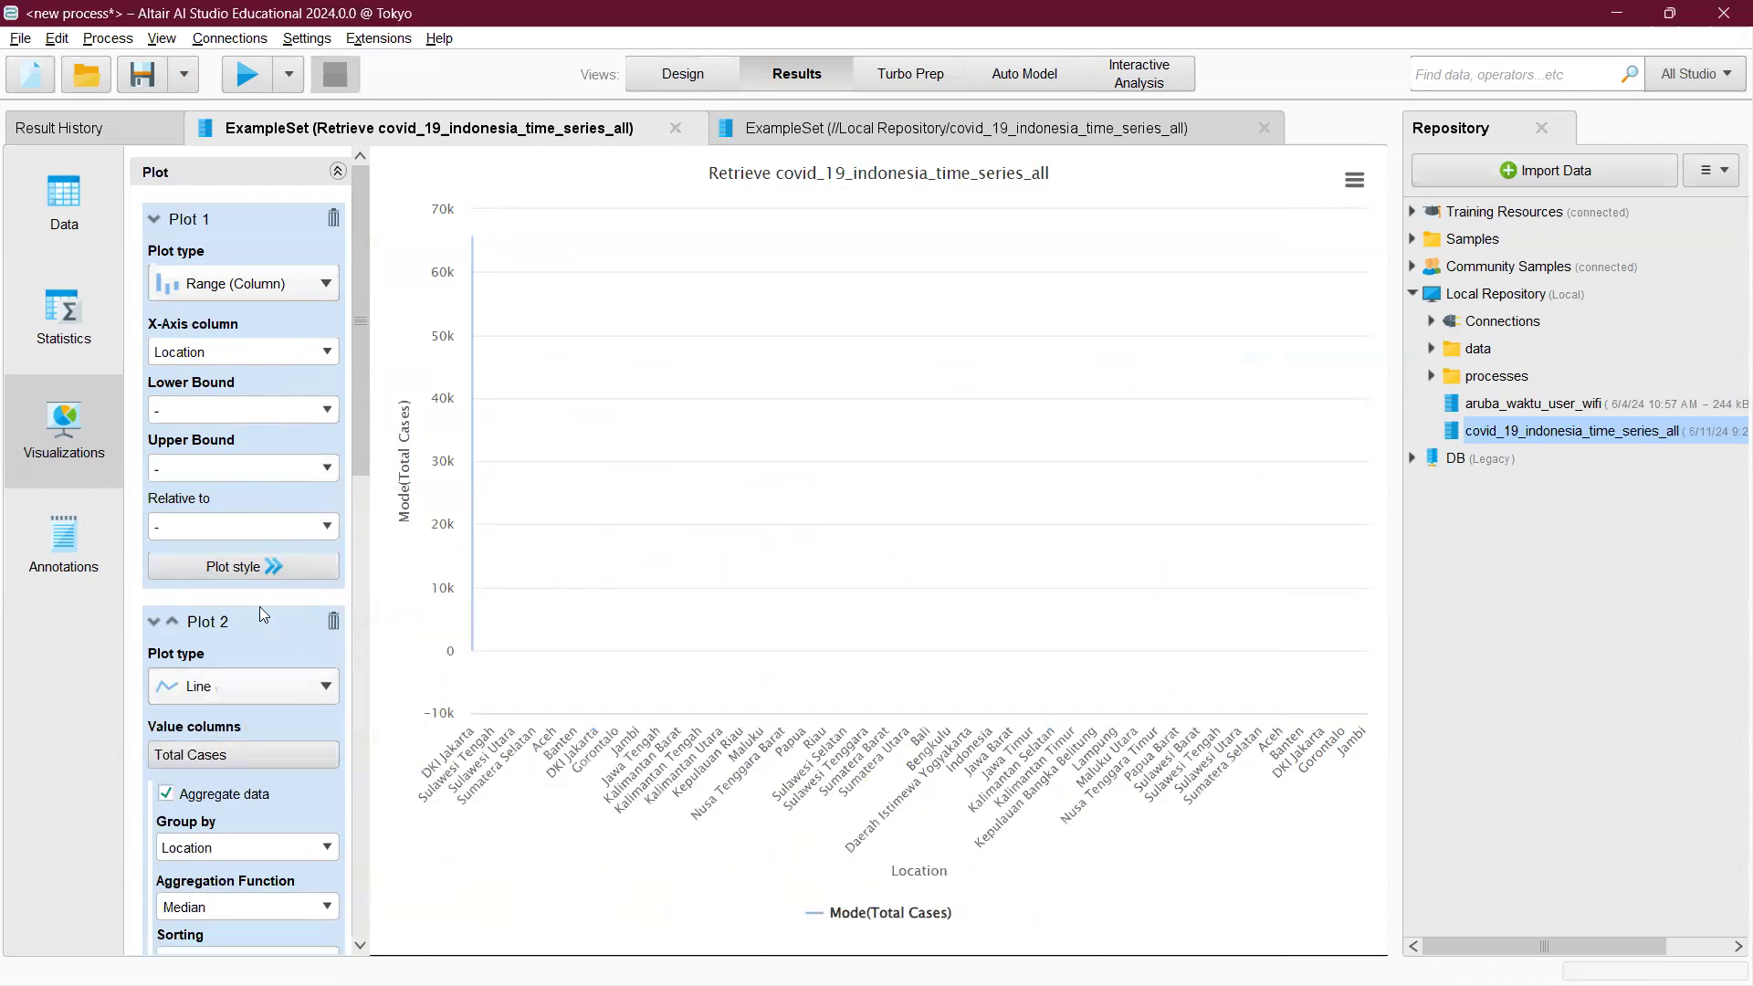
left_click(242, 285)
left_click(423, 356)
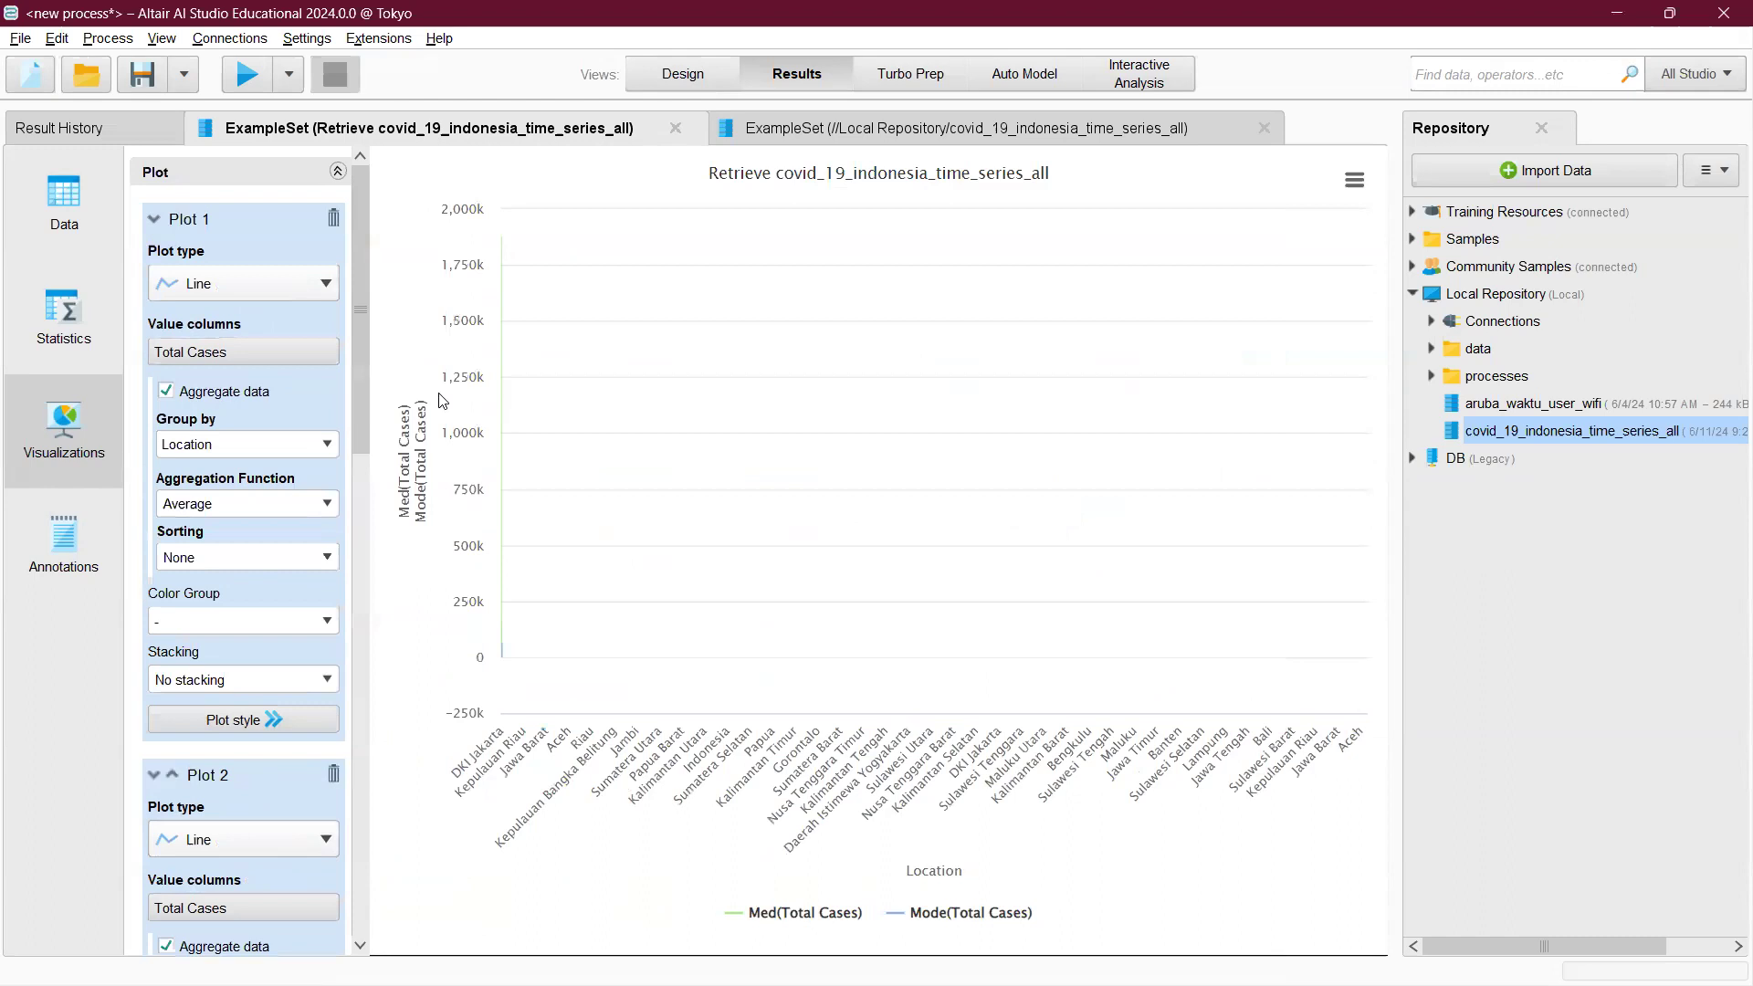
- Delete Plot 3 and Plot 2, leaving only Plot 1 in the chart
scroll(259, 398, "down", 10)
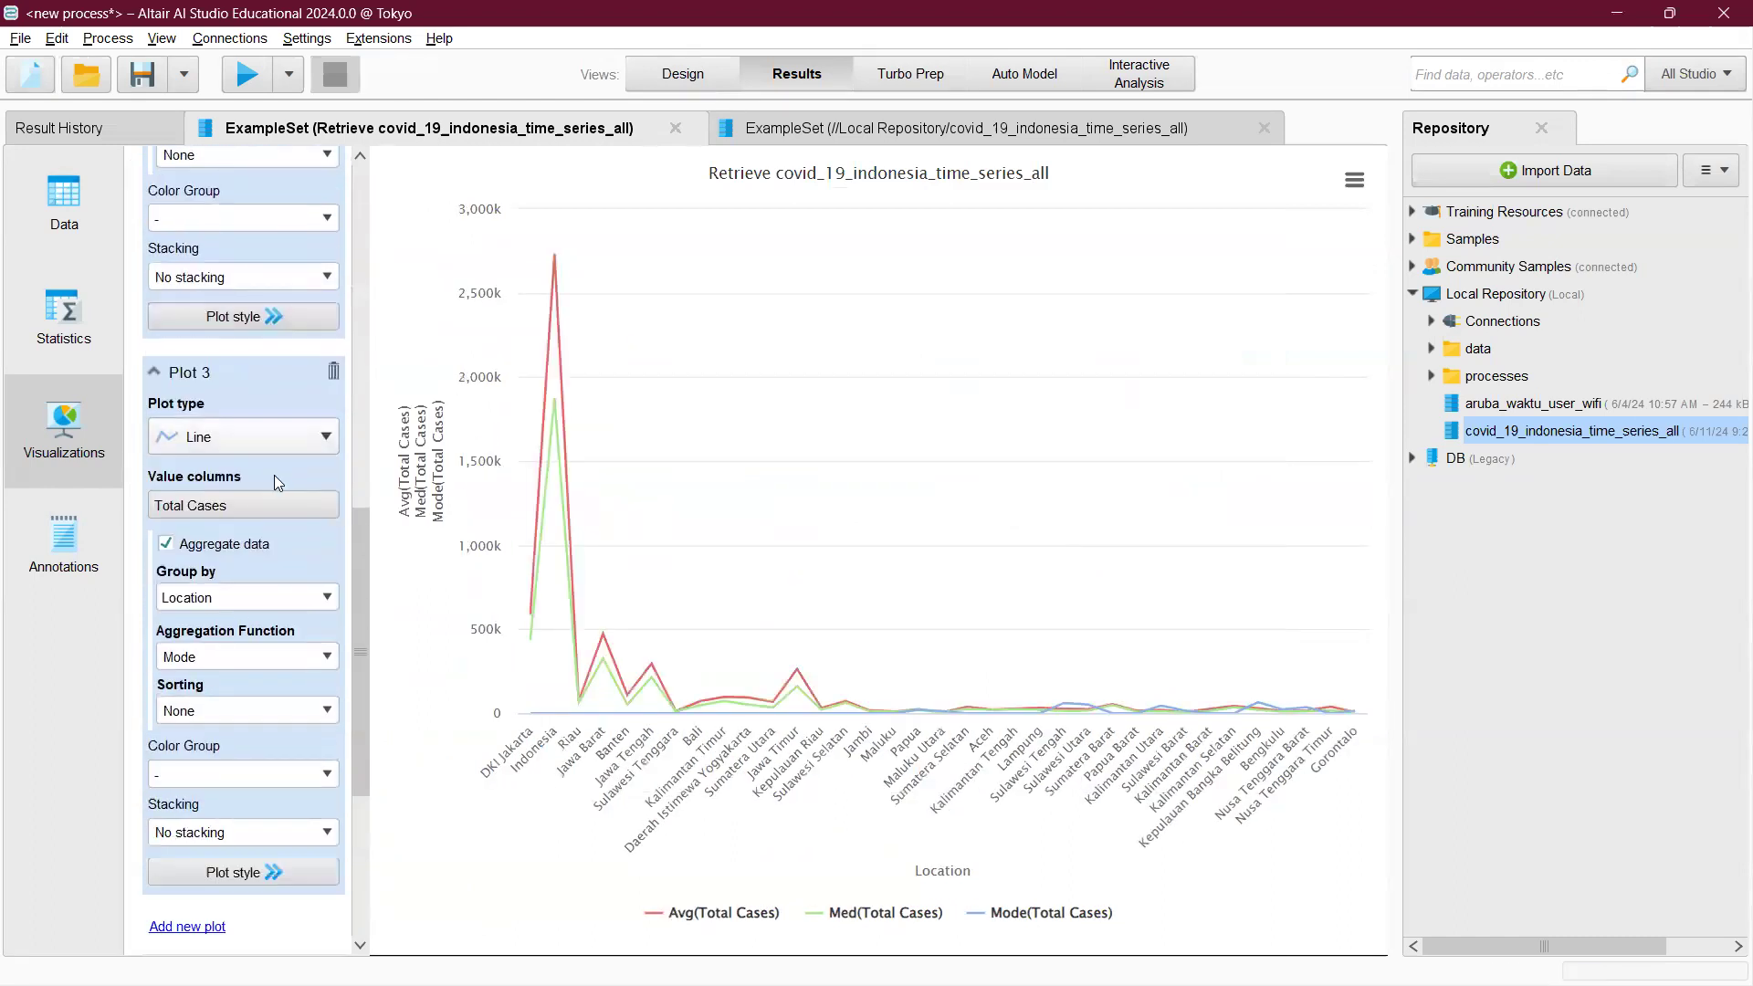
left_click(333, 371)
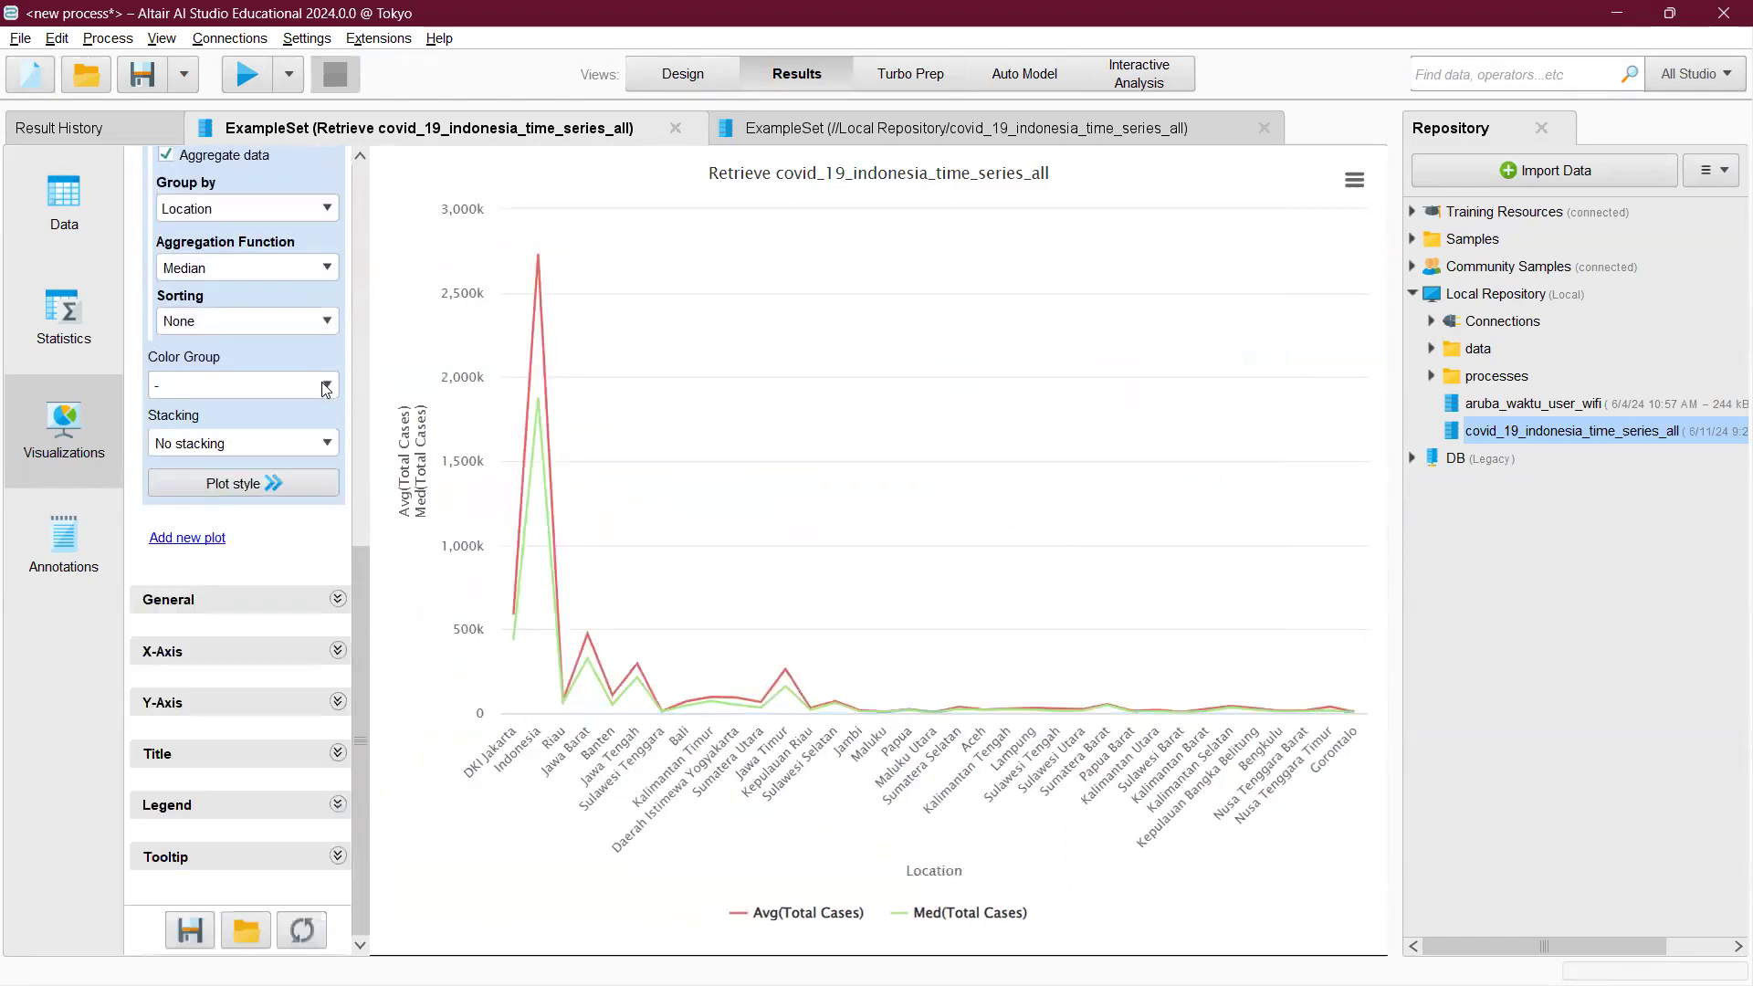
left_click(333, 461)
scroll(272, 334, "up", 5)
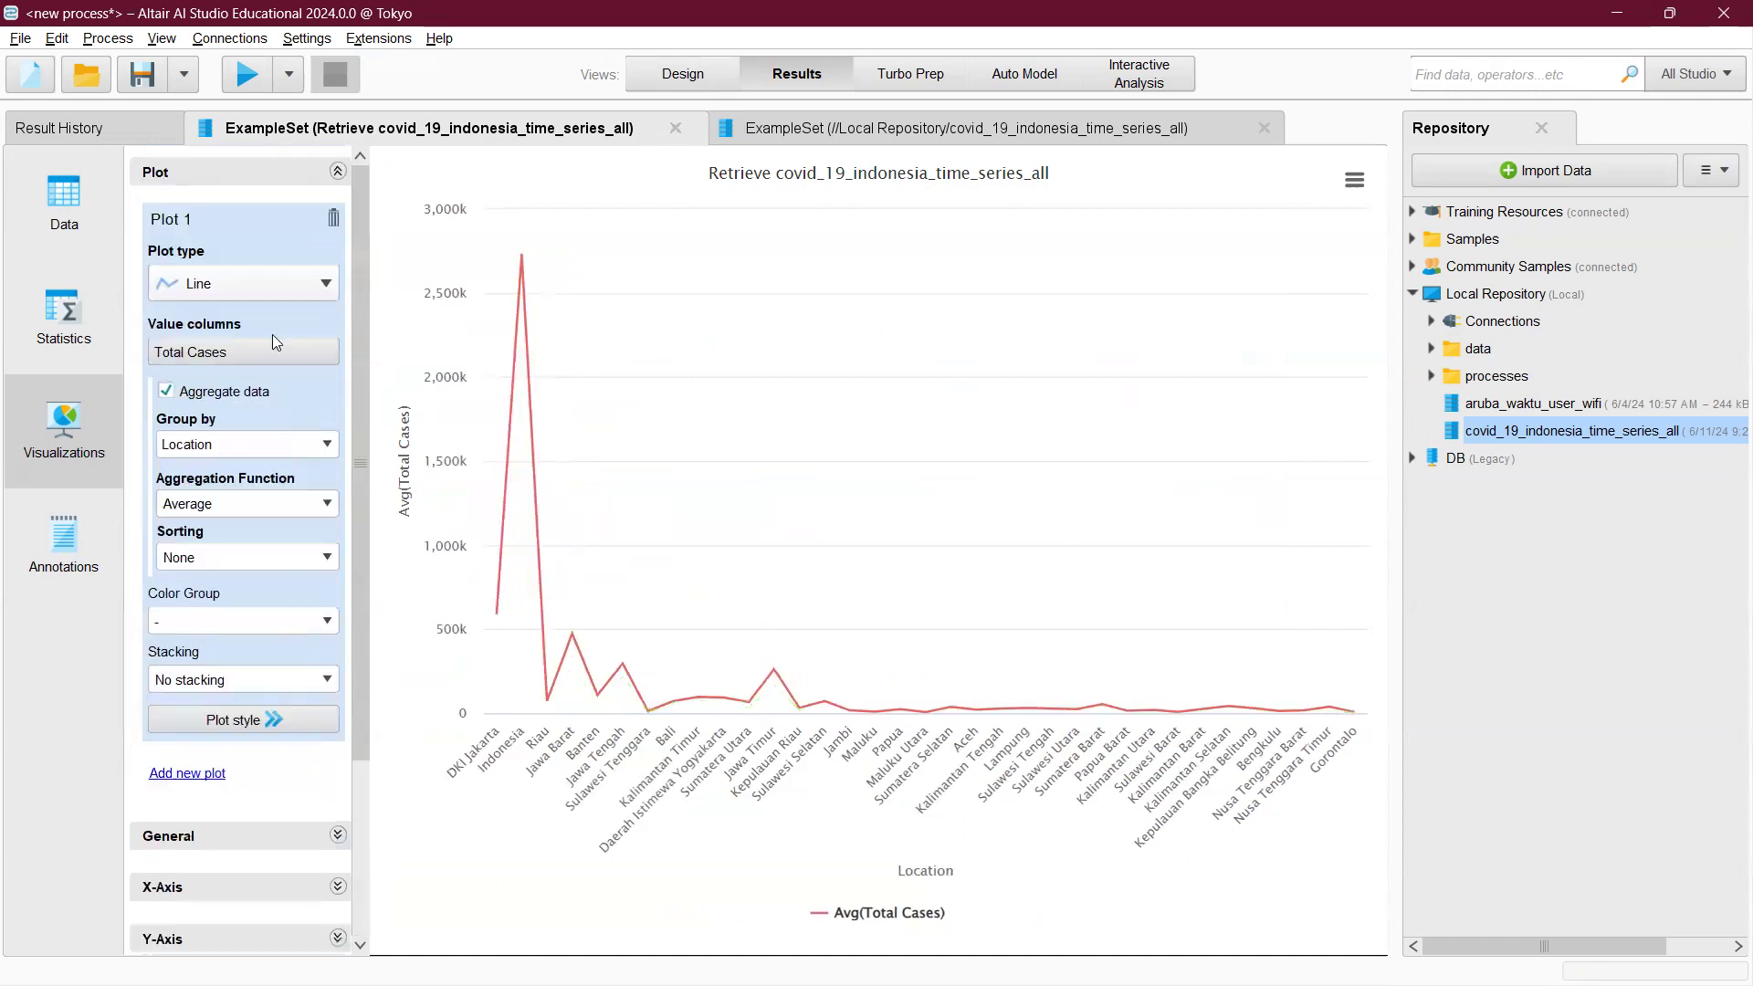
- Change Plot 1 to a Pie / Donut chart of average Total Cases by location
left_click(270, 285)
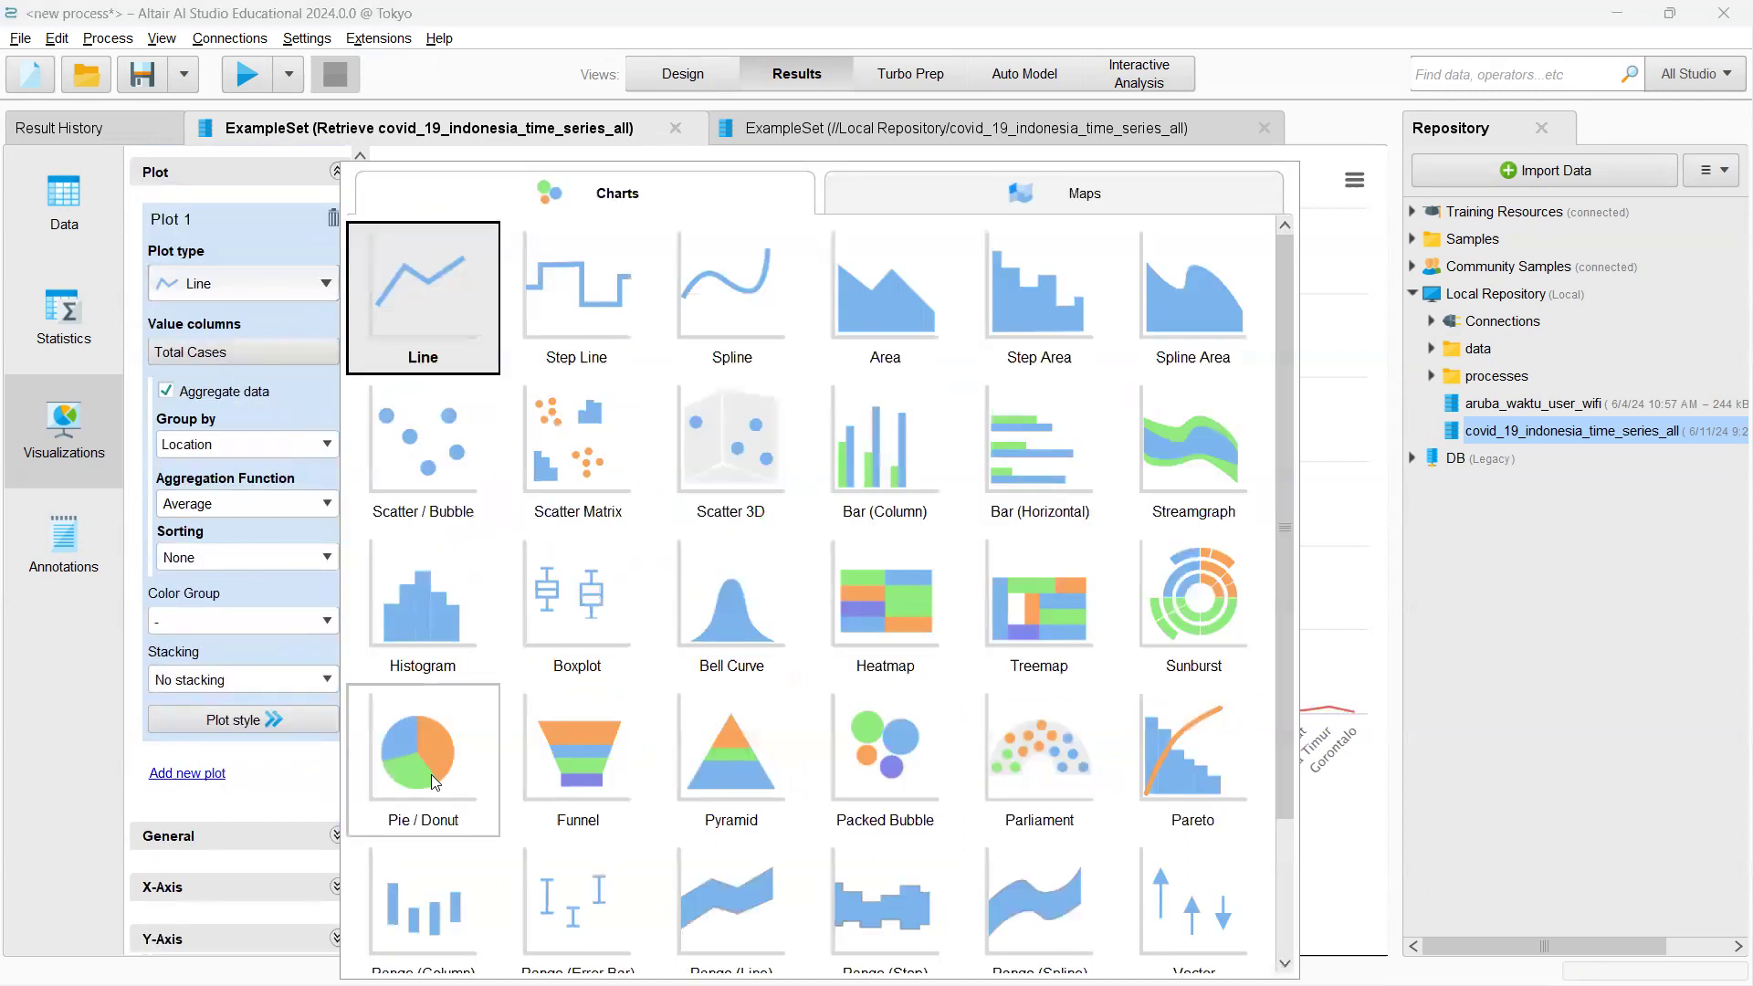
left_click(448, 751)
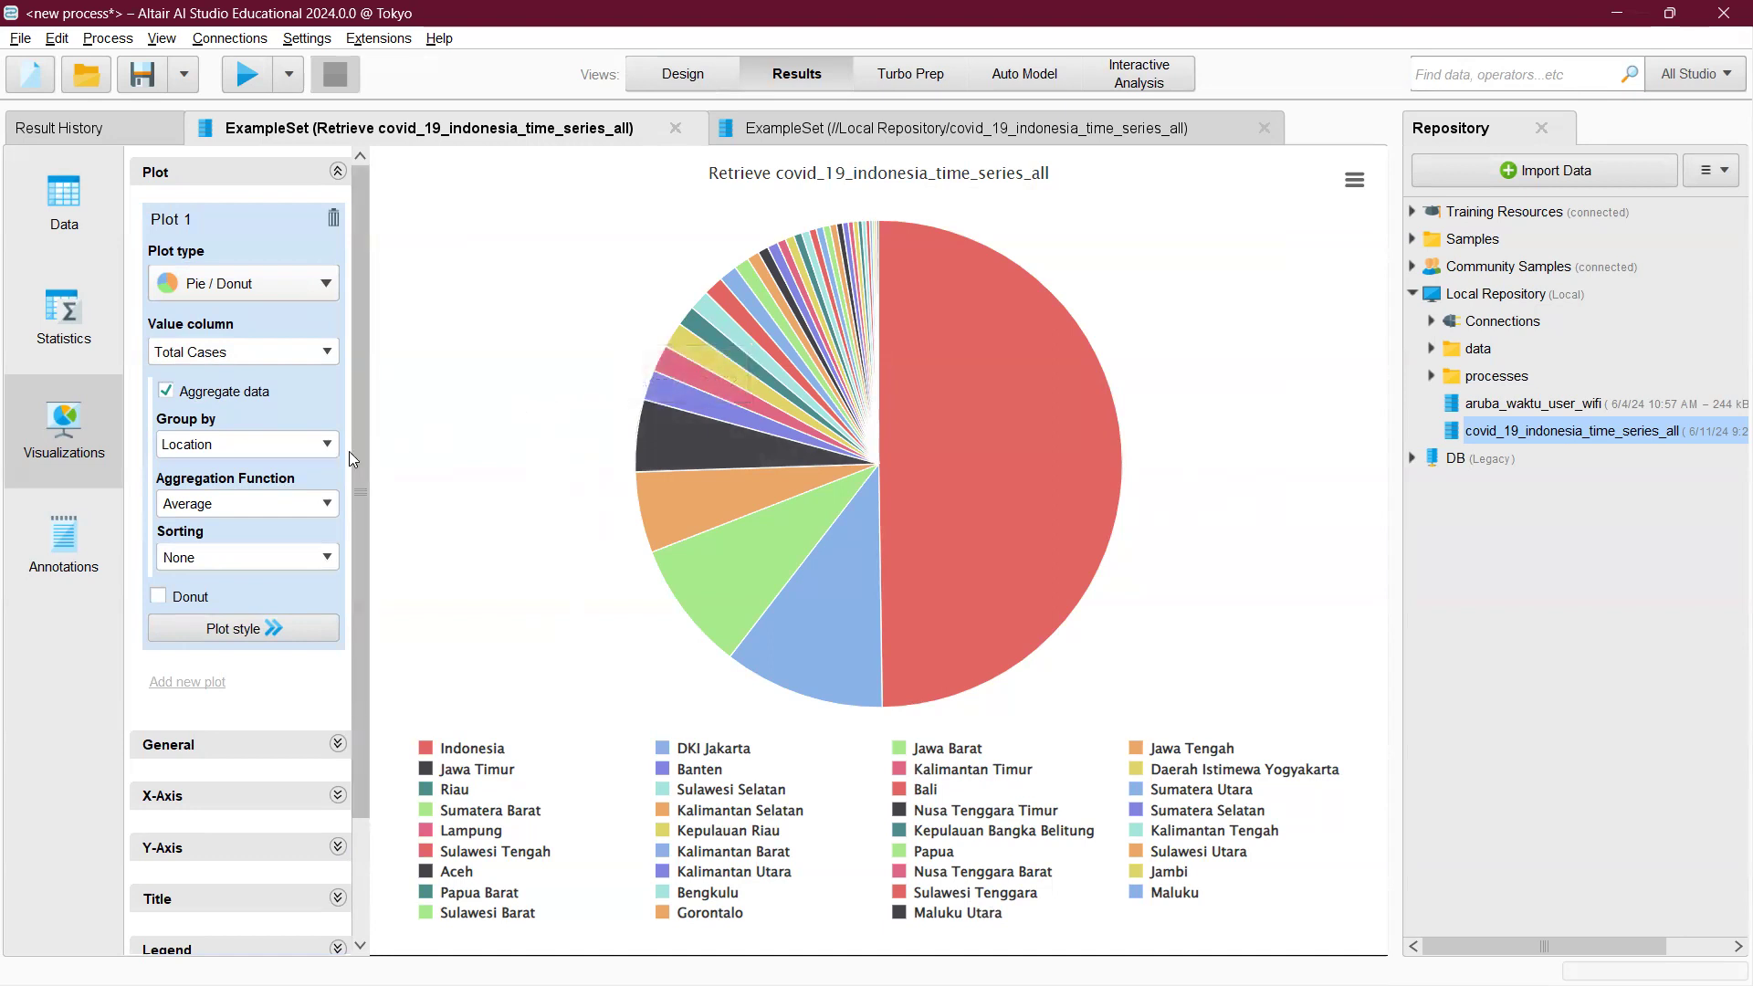
left_click(321, 508)
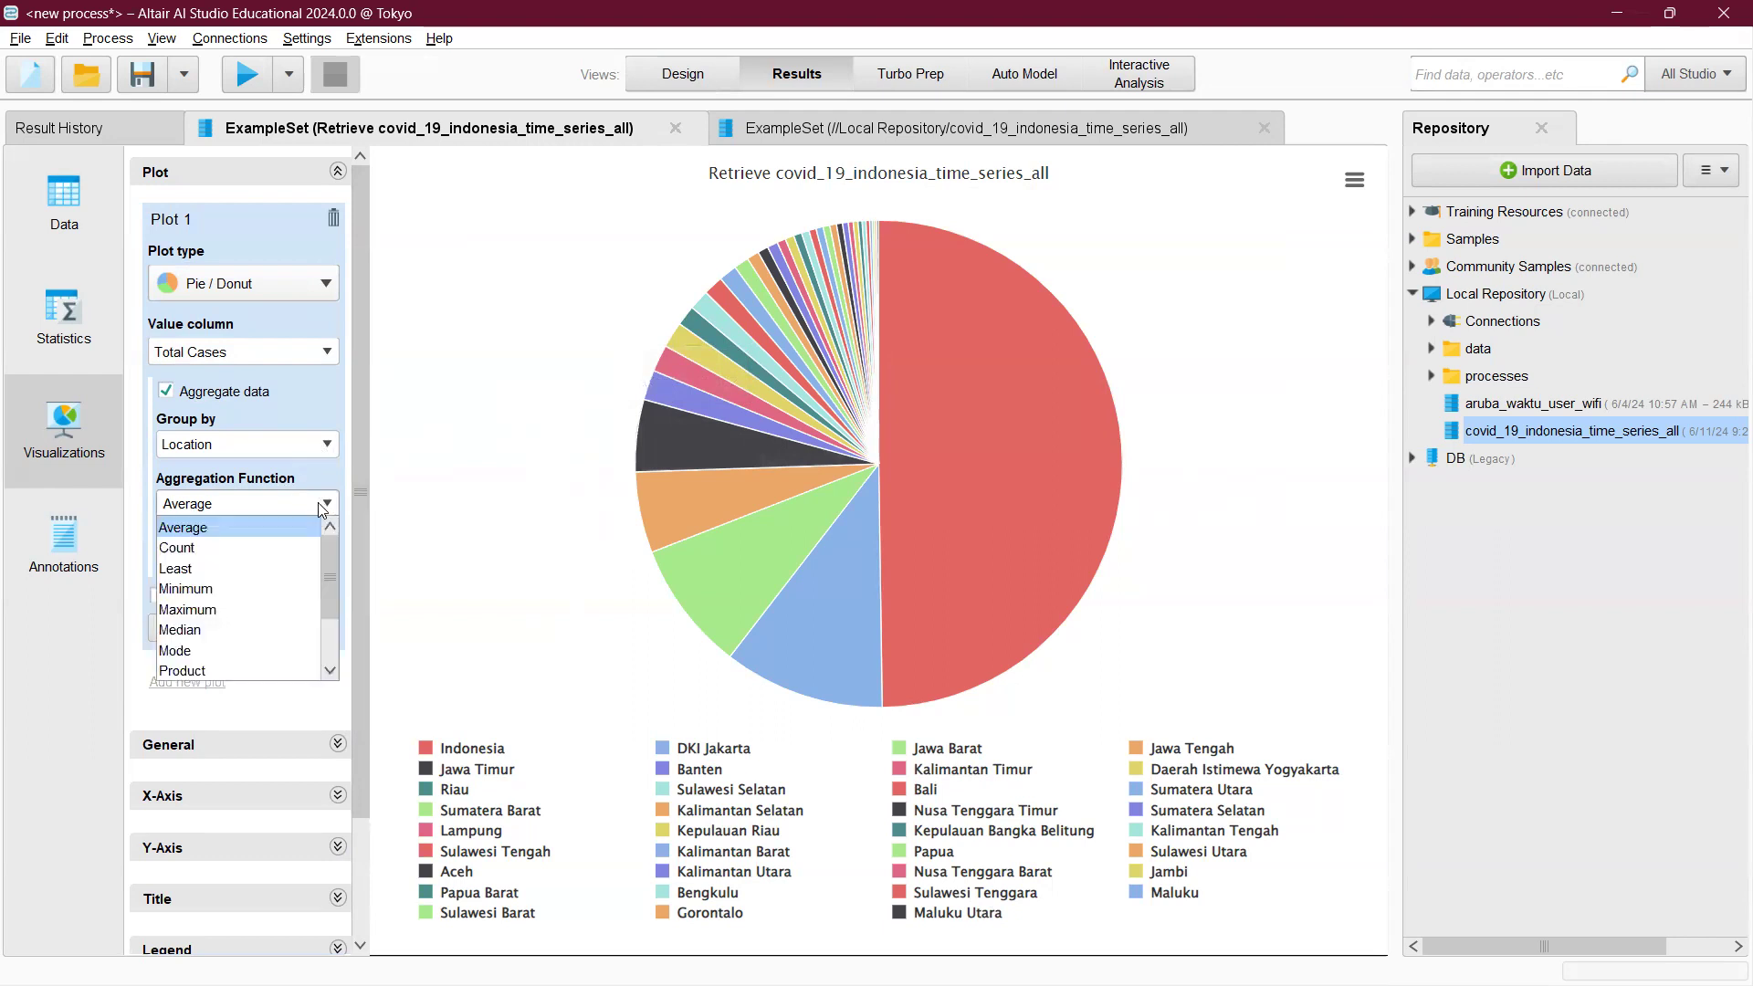
left_click(452, 471)
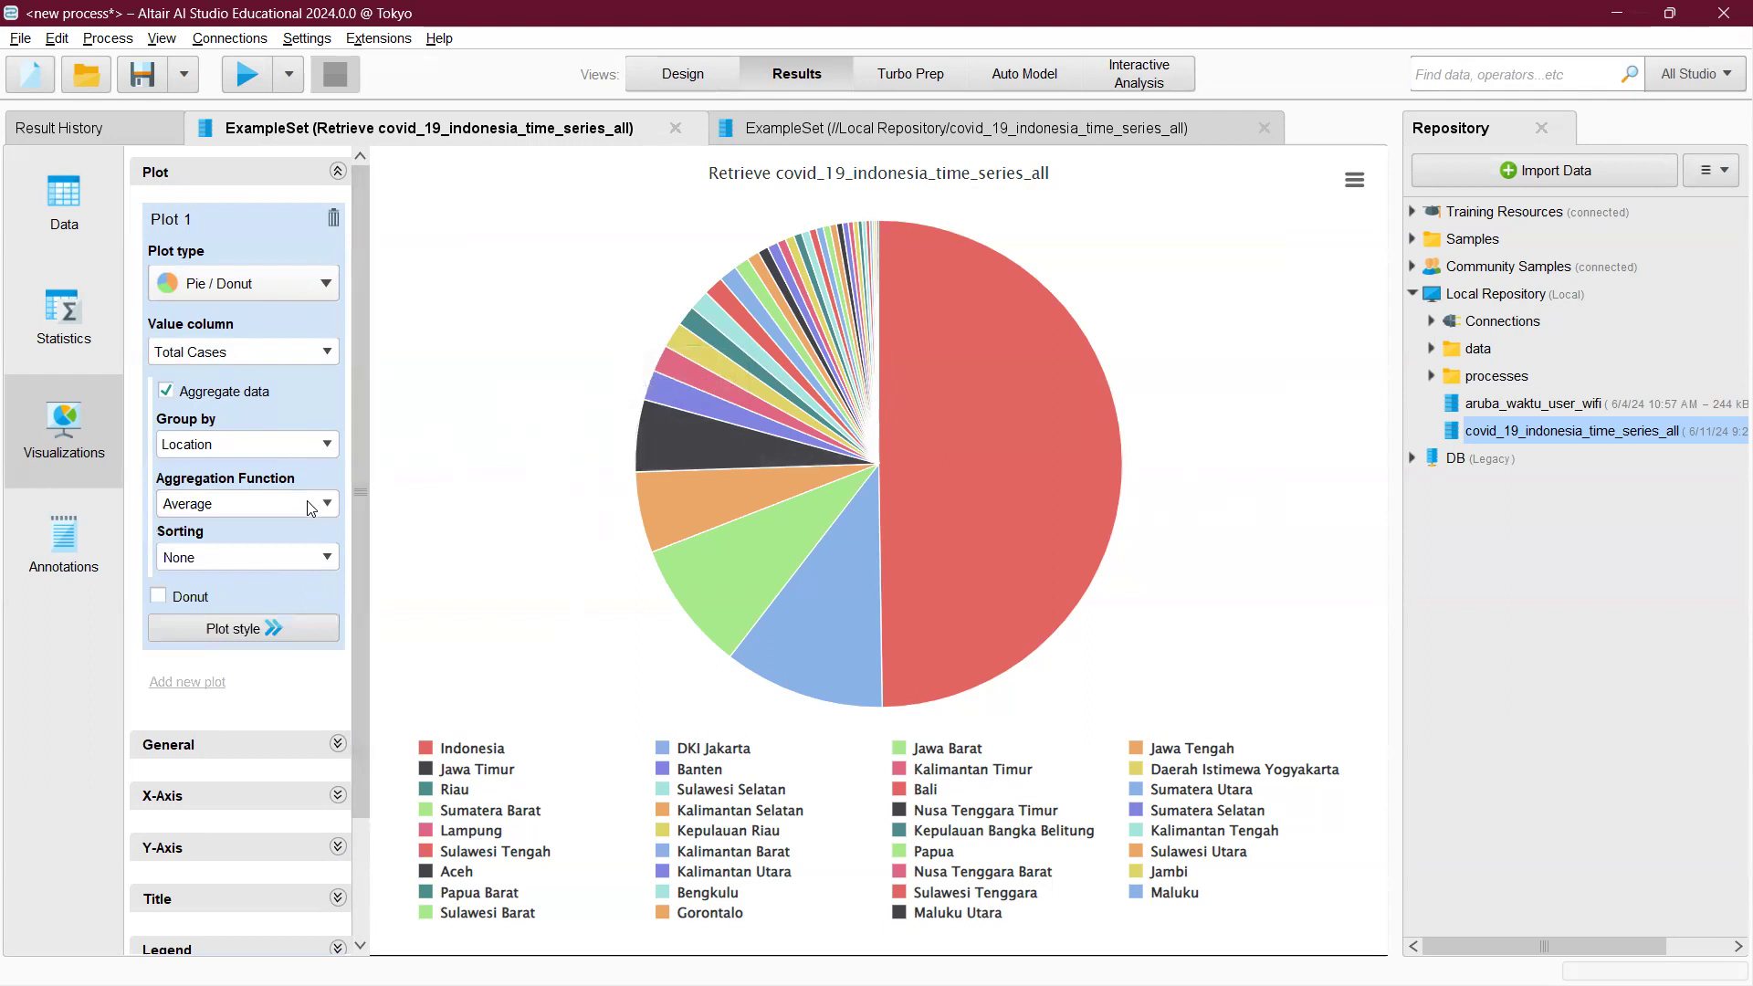
- Set the pie chart's aggregation function to Mode and inspect the slices
mouse_move(1039, 475)
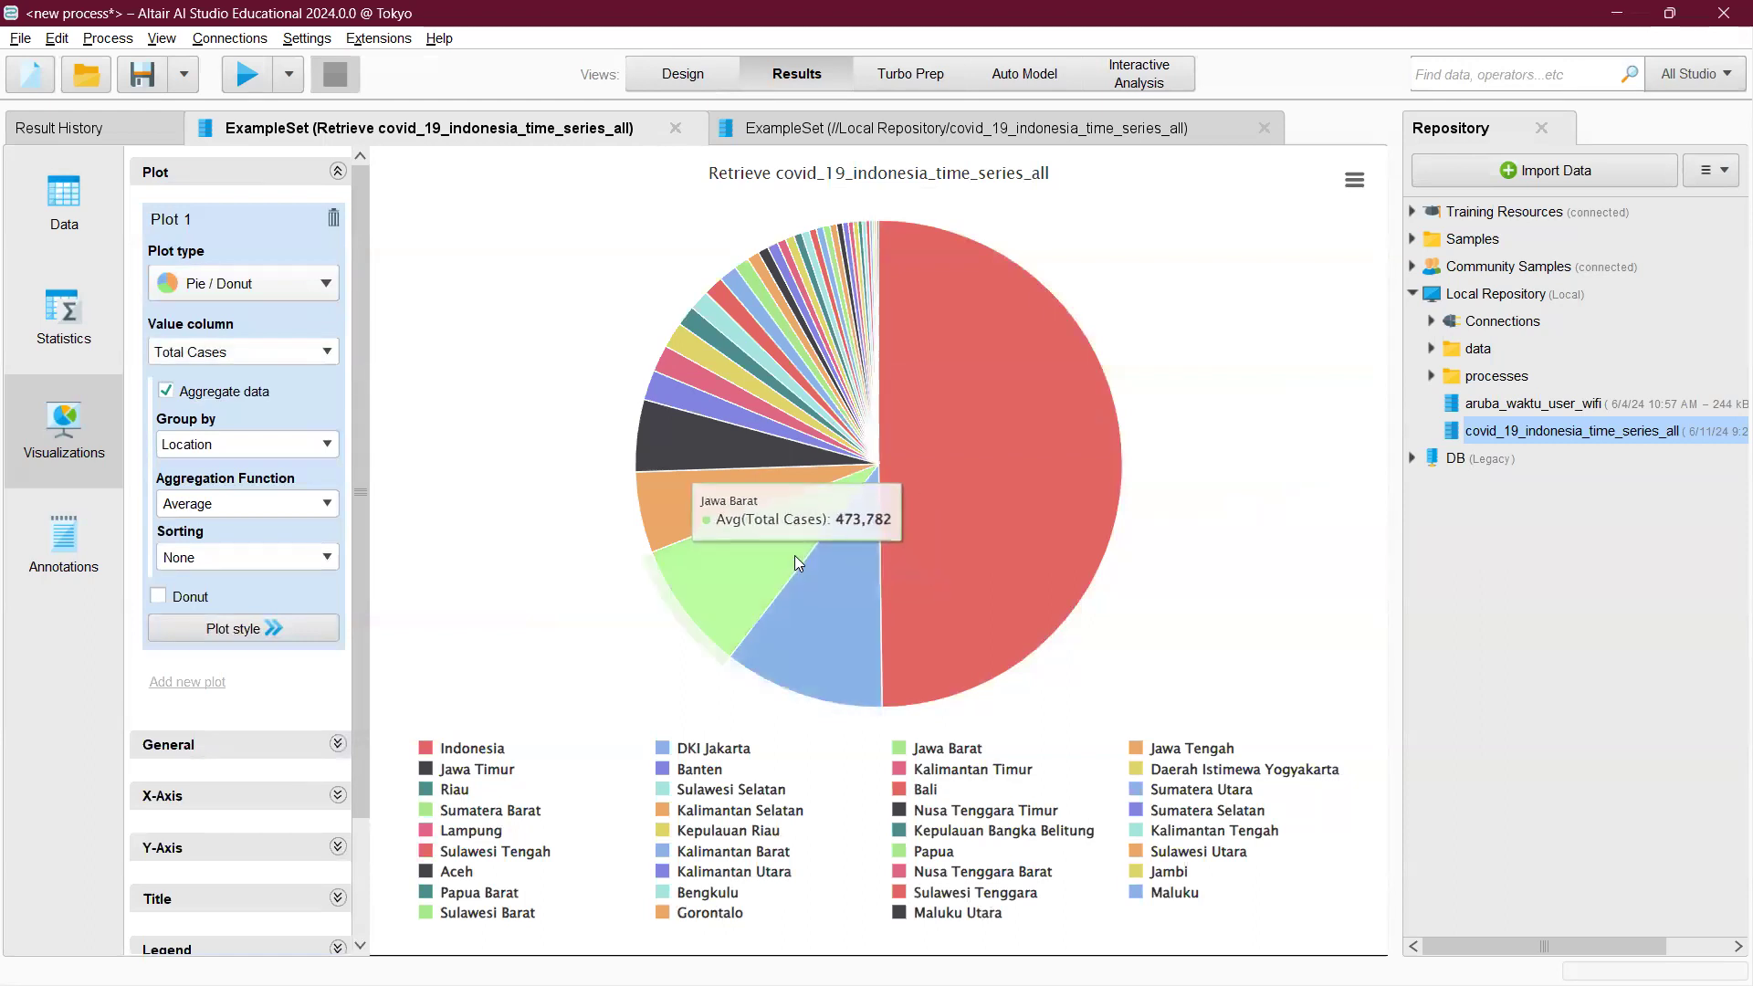
left_click(290, 501)
left_click(256, 653)
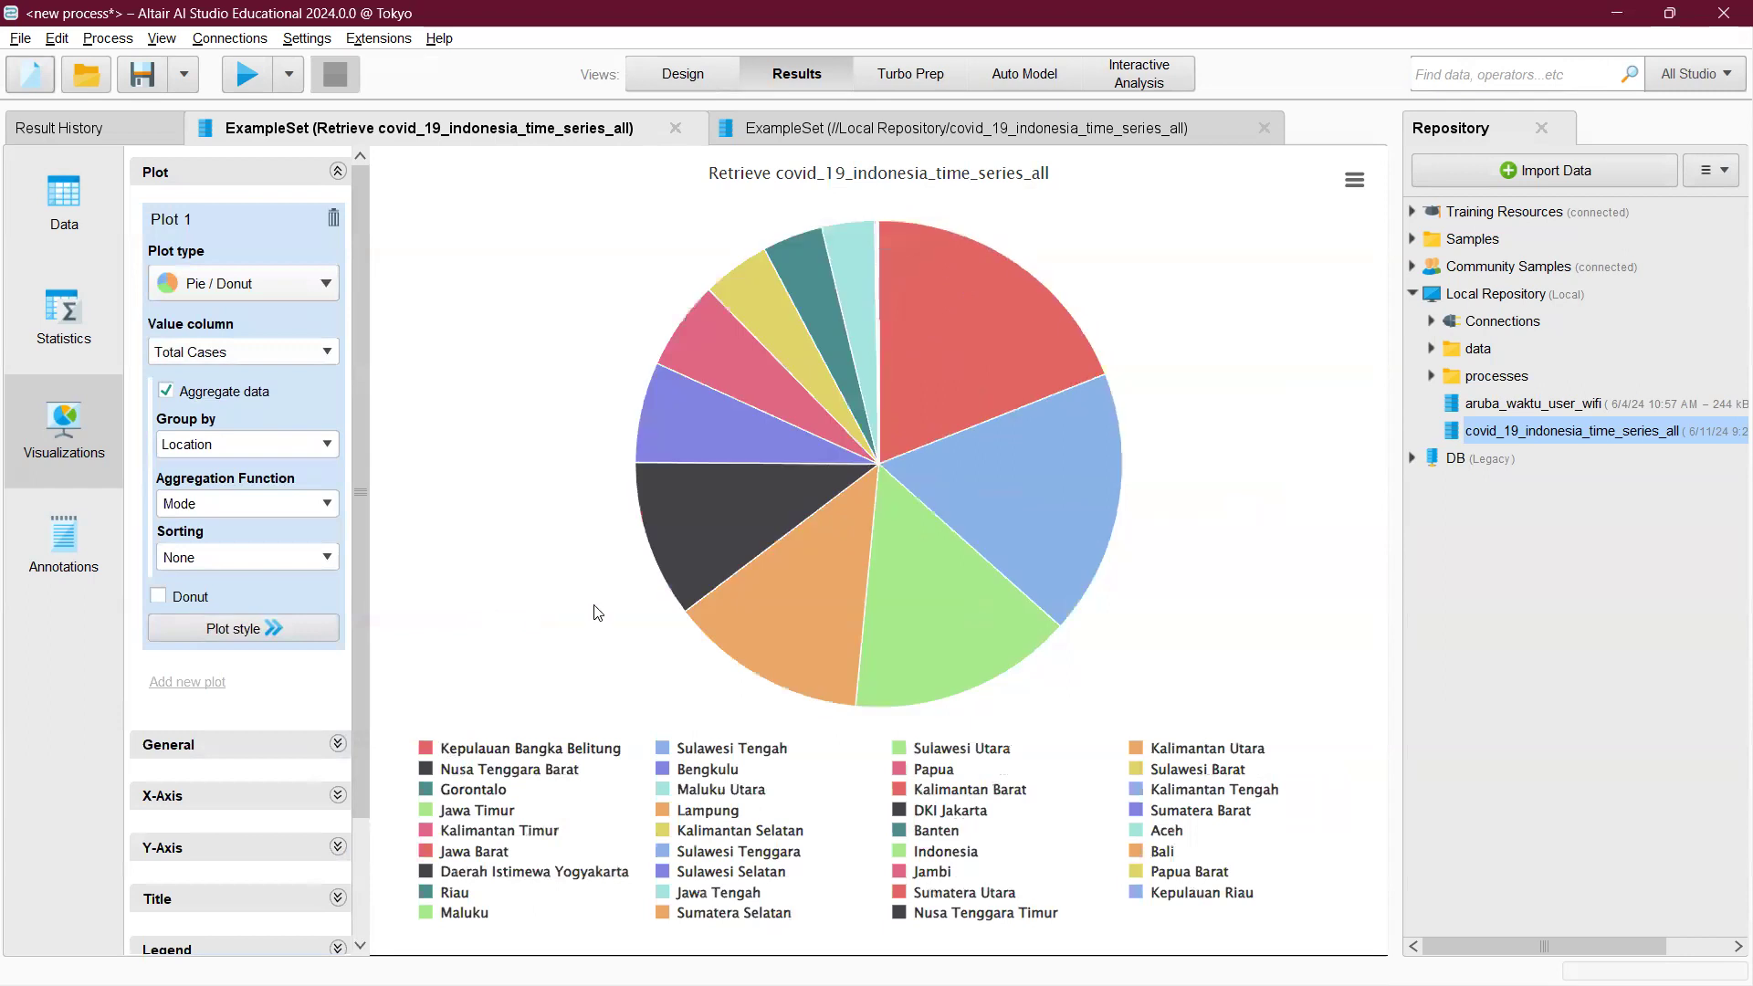
mouse_move(875, 276)
- Try grouping the pie chart by Province, and return the grouping to Location
left_click(324, 446)
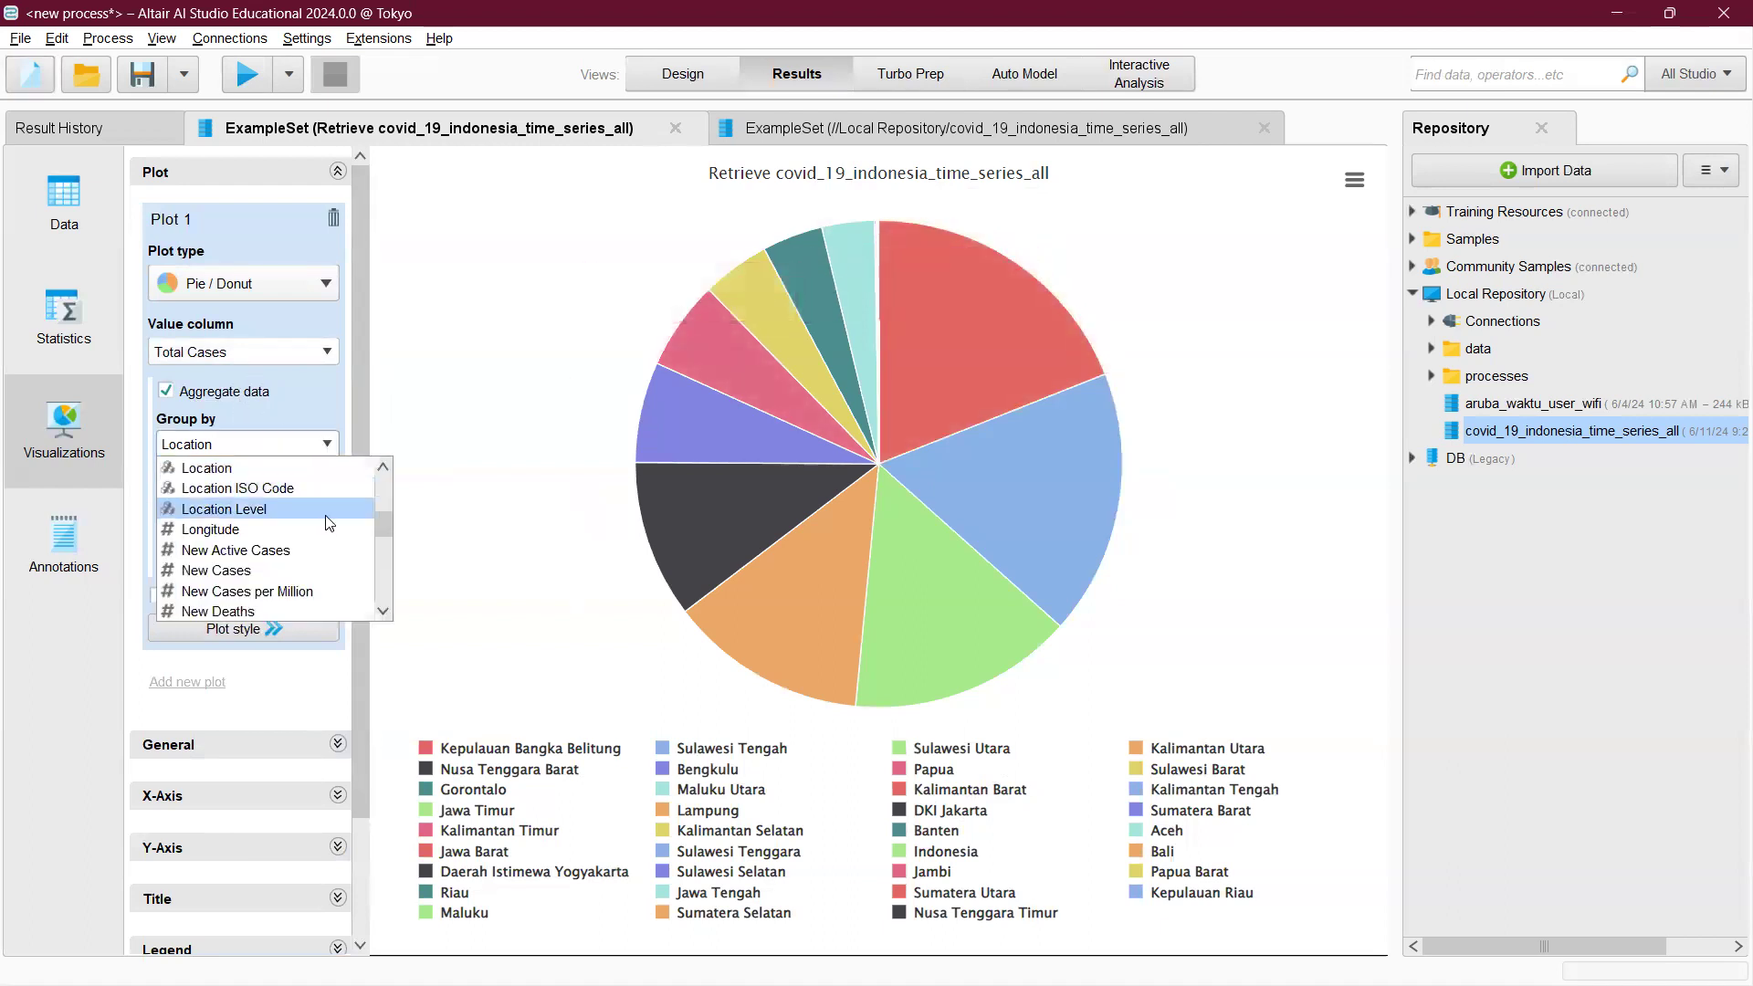
left_click_drag(382, 528, 384, 553)
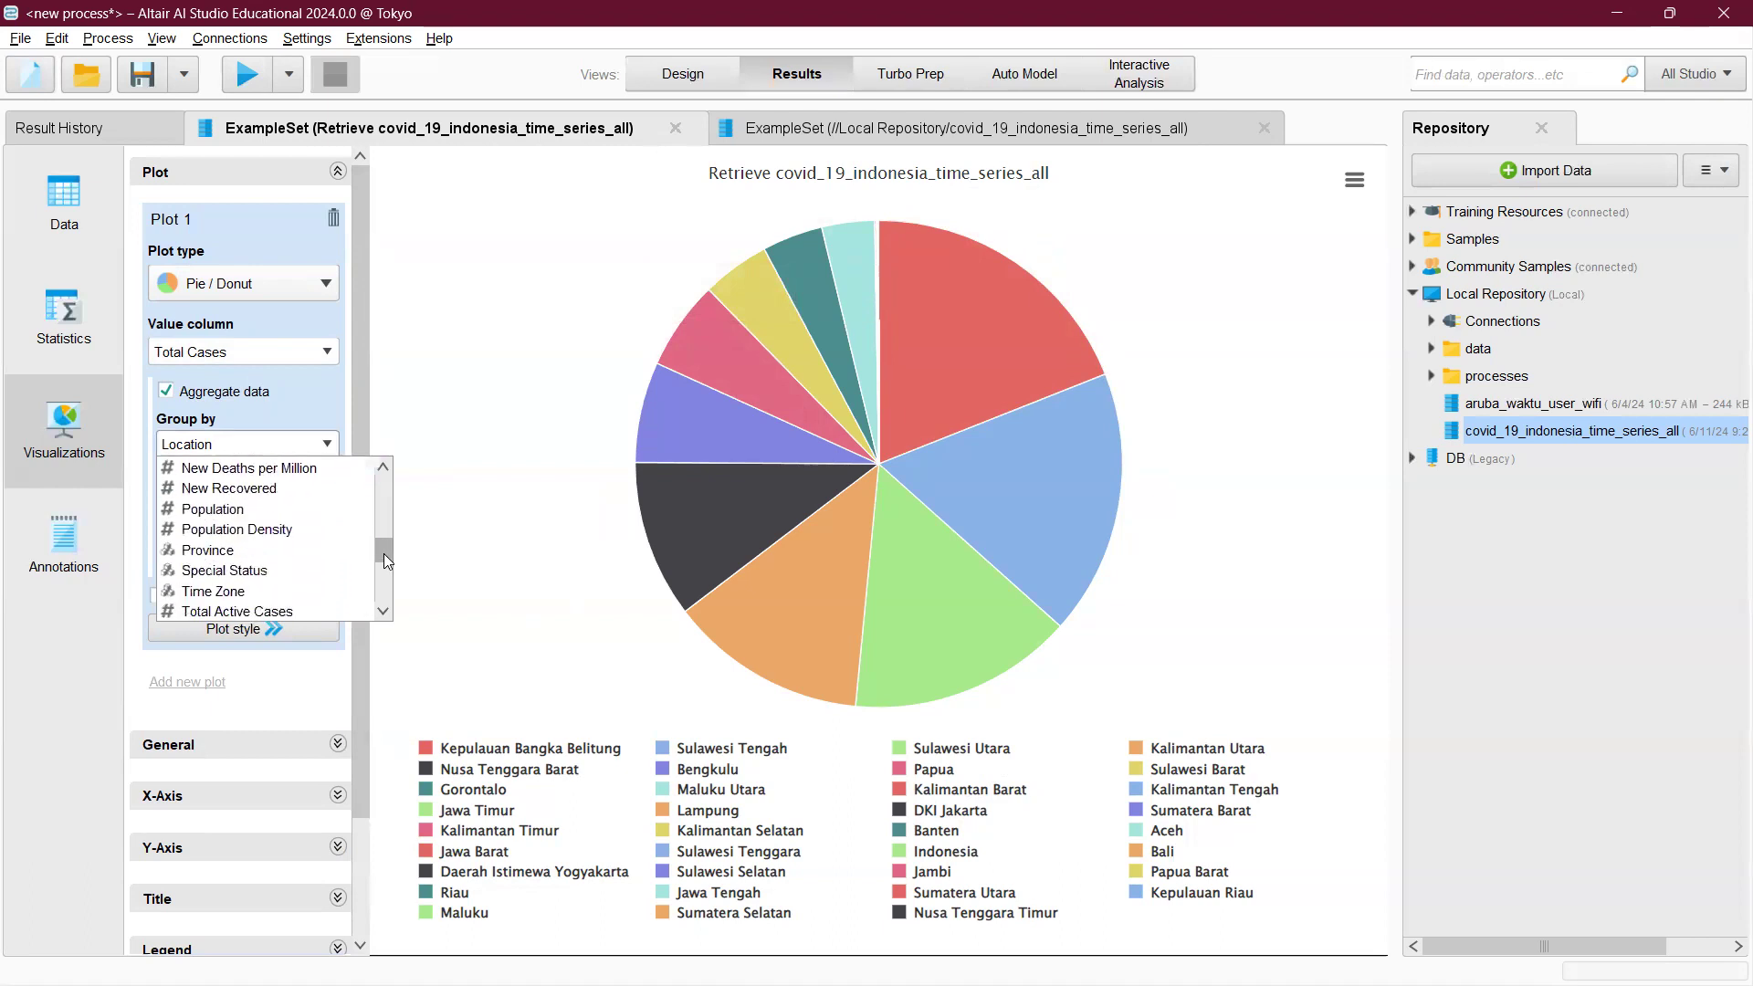
left_click(320, 551)
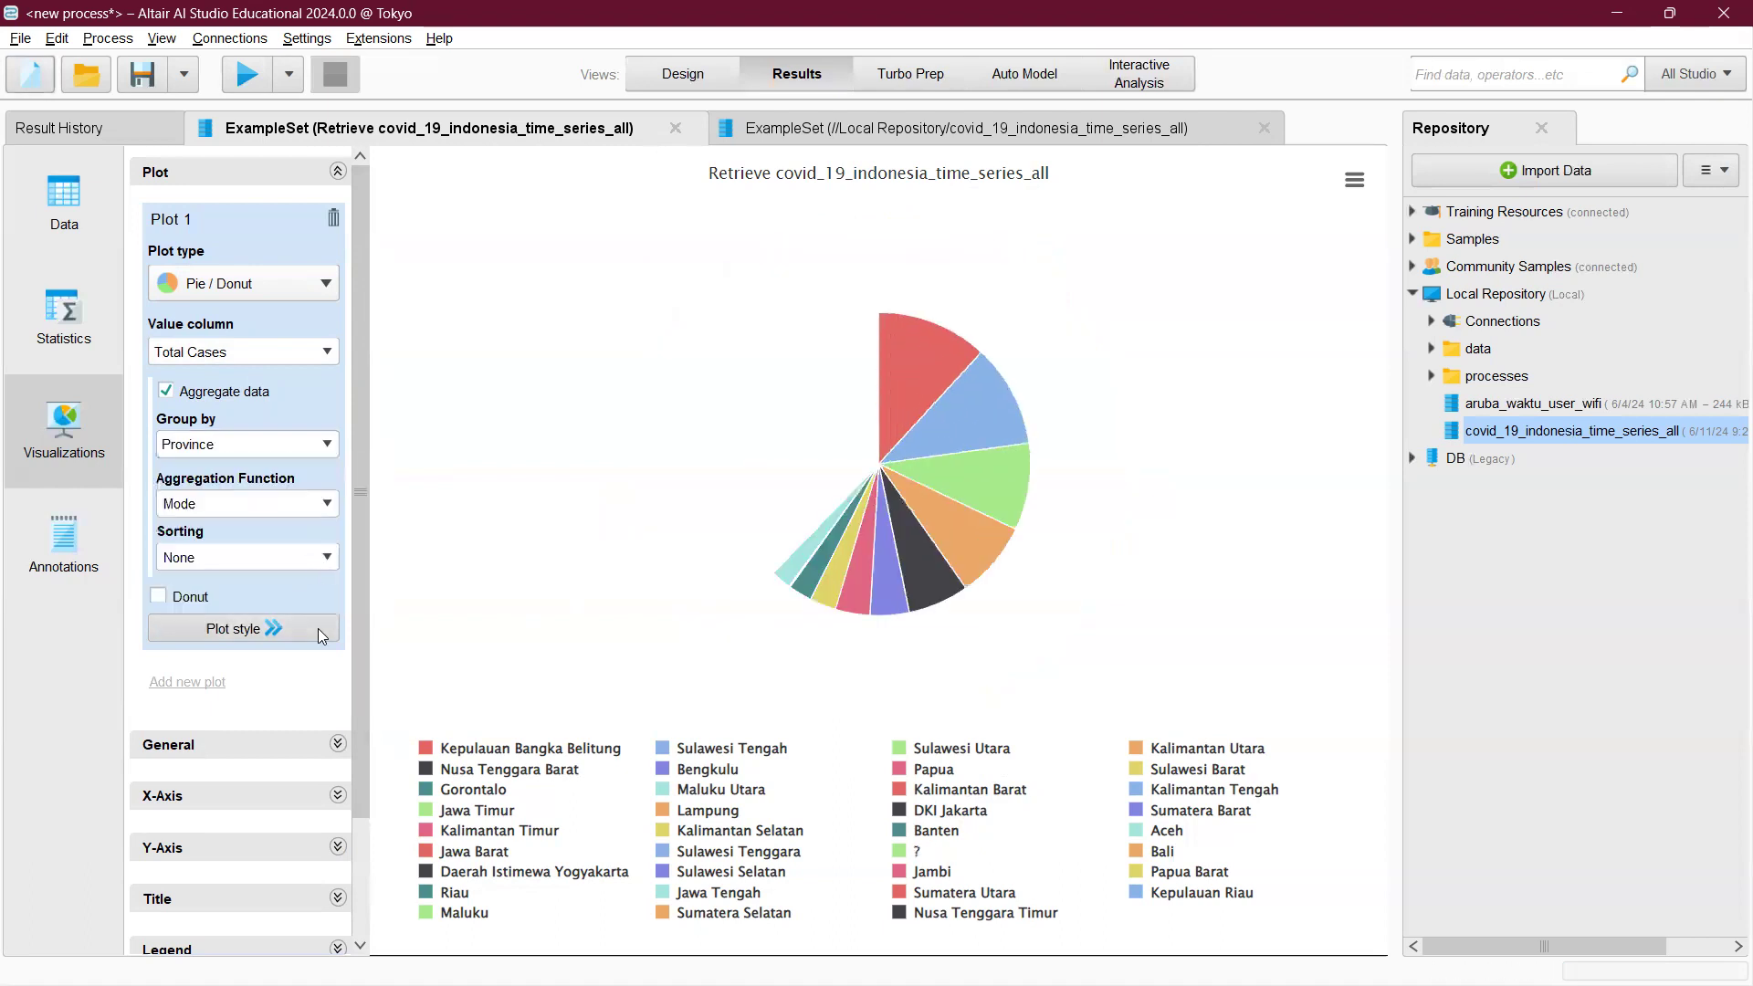
left_click(331, 444)
left_click_drag(379, 575, 398, 532)
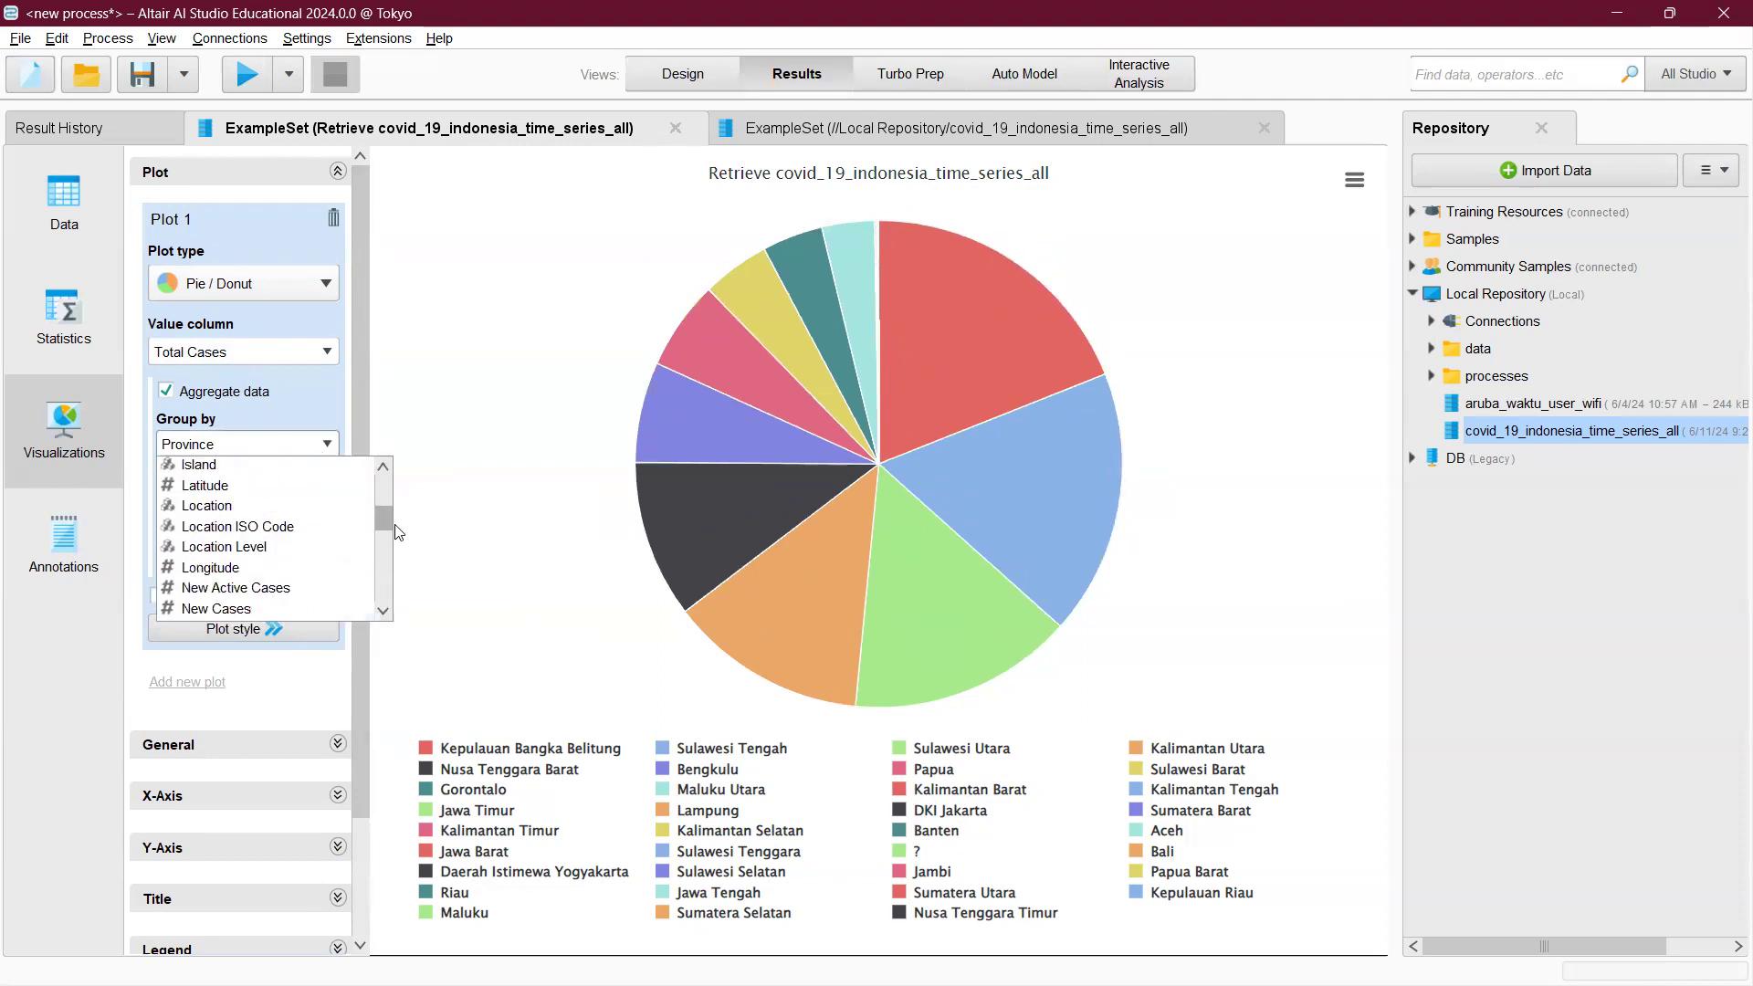
left_click(314, 504)
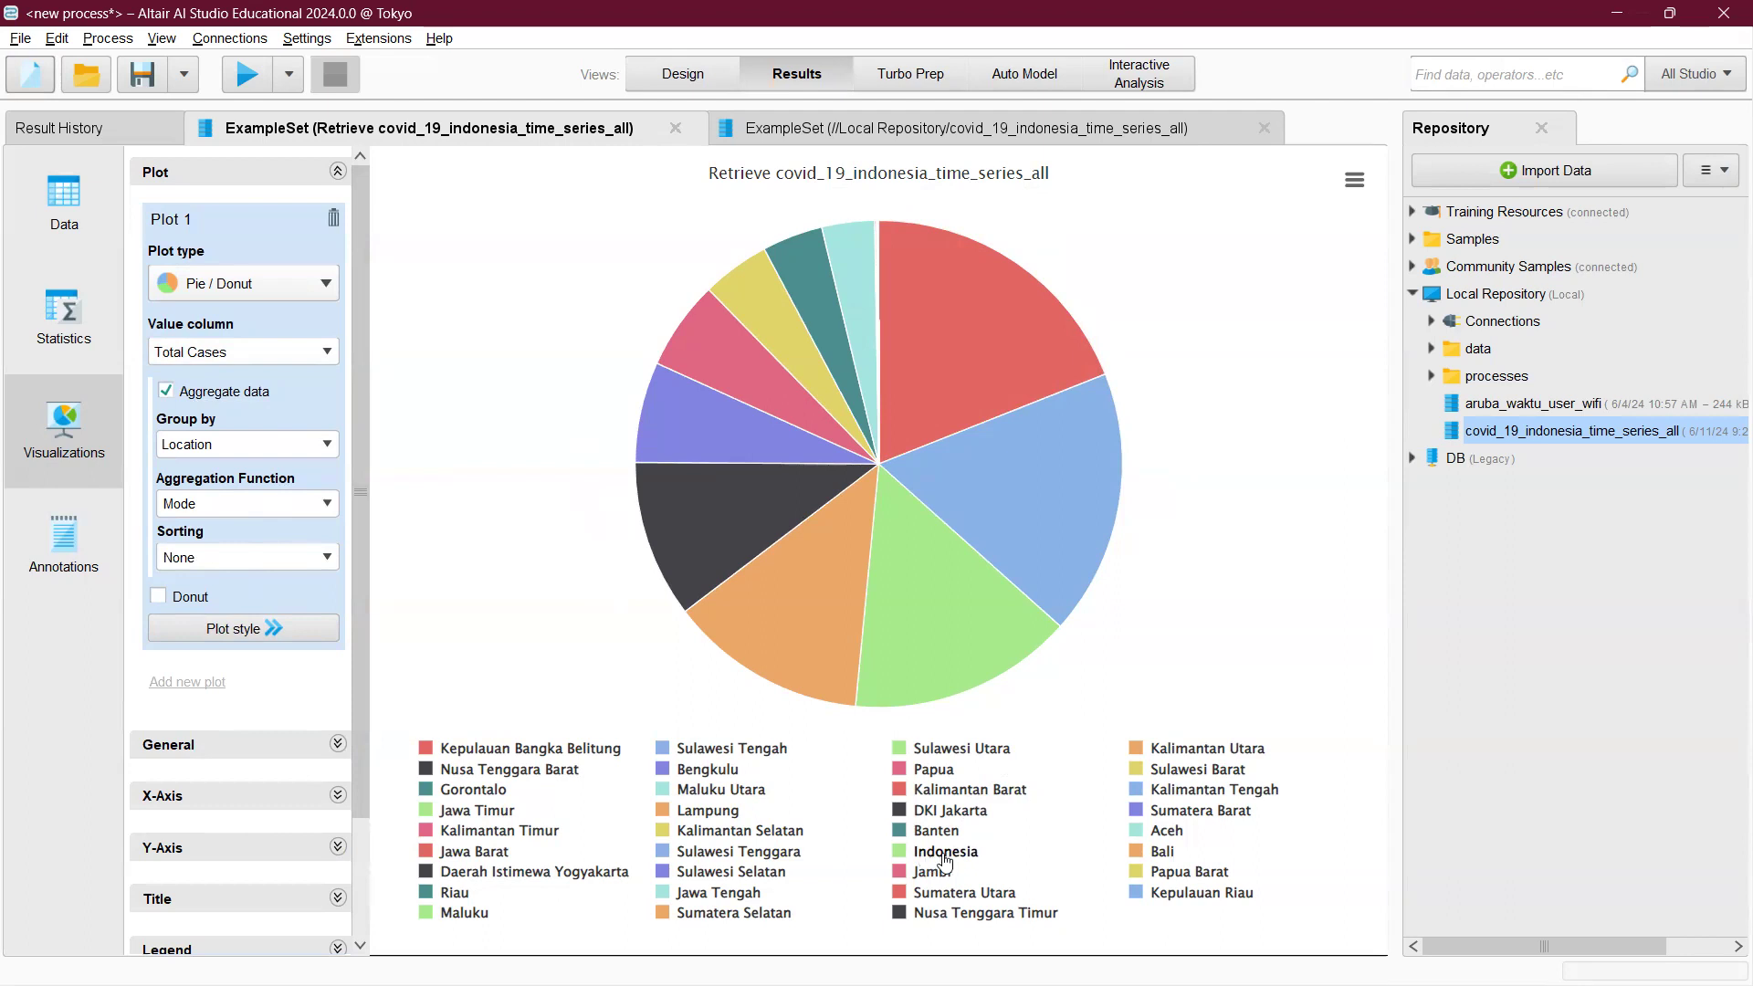
mouse_move(827, 347)
- Look through the available grouping columns and group the pie chart by Province
left_click(326, 445)
scroll(274, 548, "down", 5)
scroll(281, 558, "up", 10)
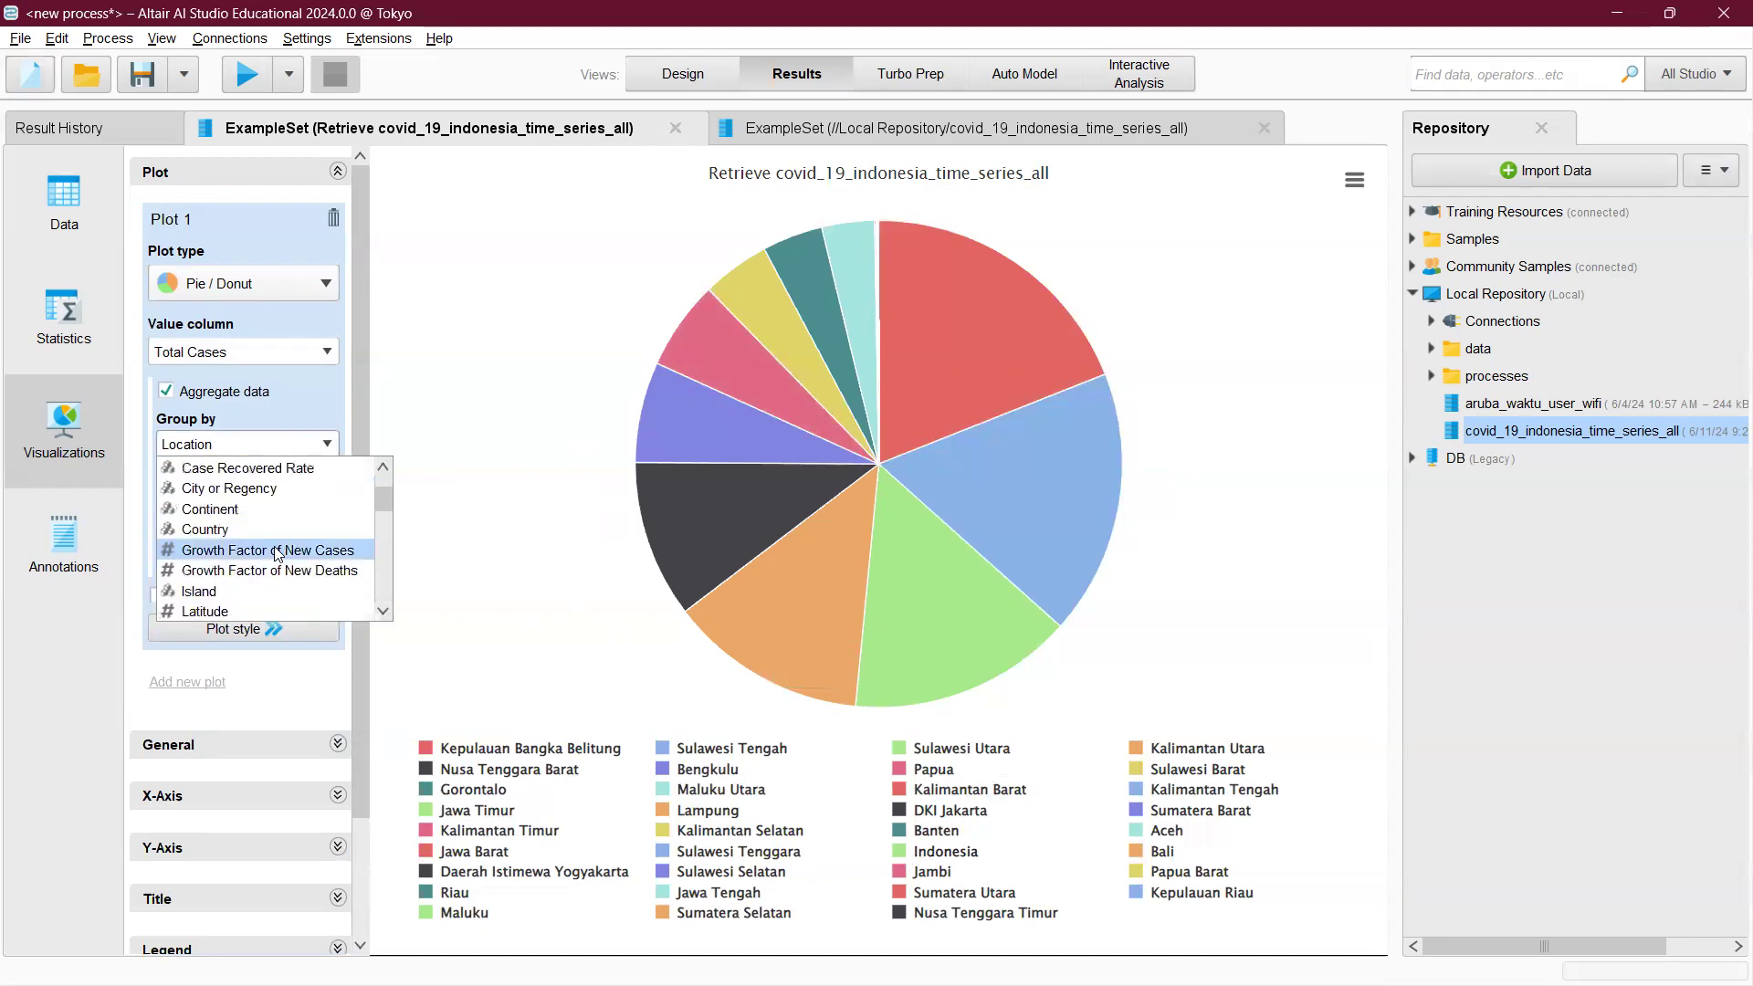
scroll(267, 539, "up", 1)
scroll(268, 537, "down", 10)
scroll(268, 532, "up", 5)
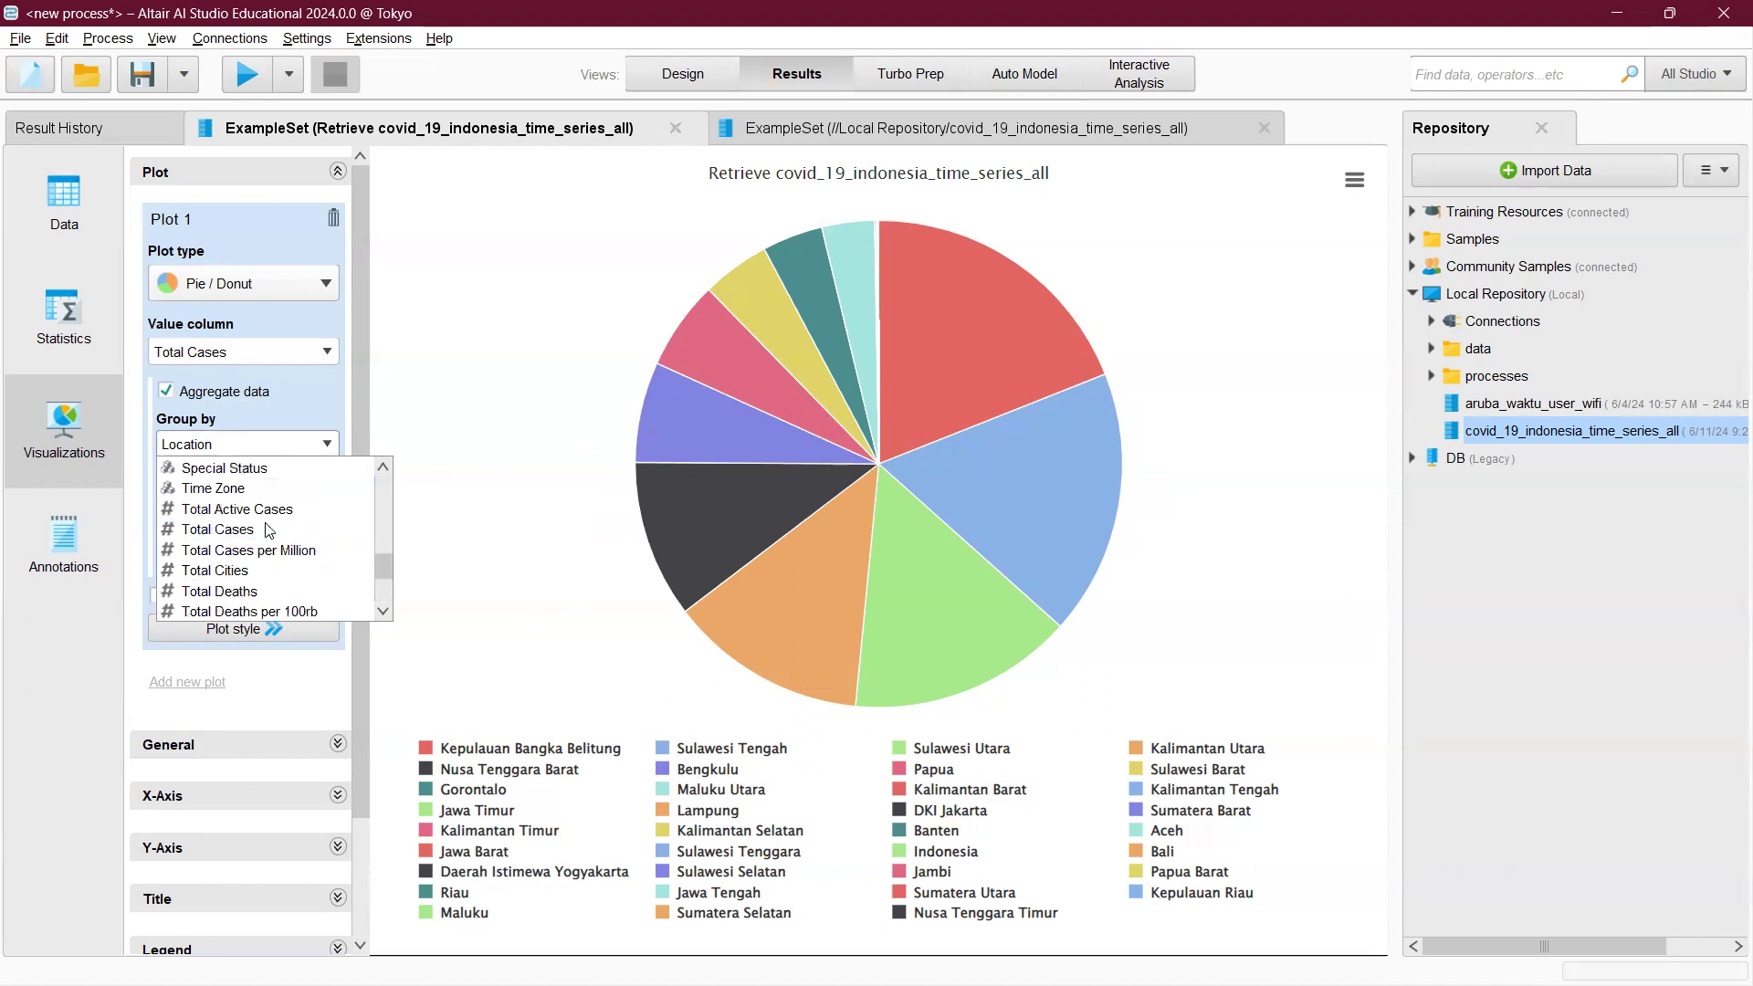
scroll(268, 531, "up", 3)
scroll(261, 548, "down", 3)
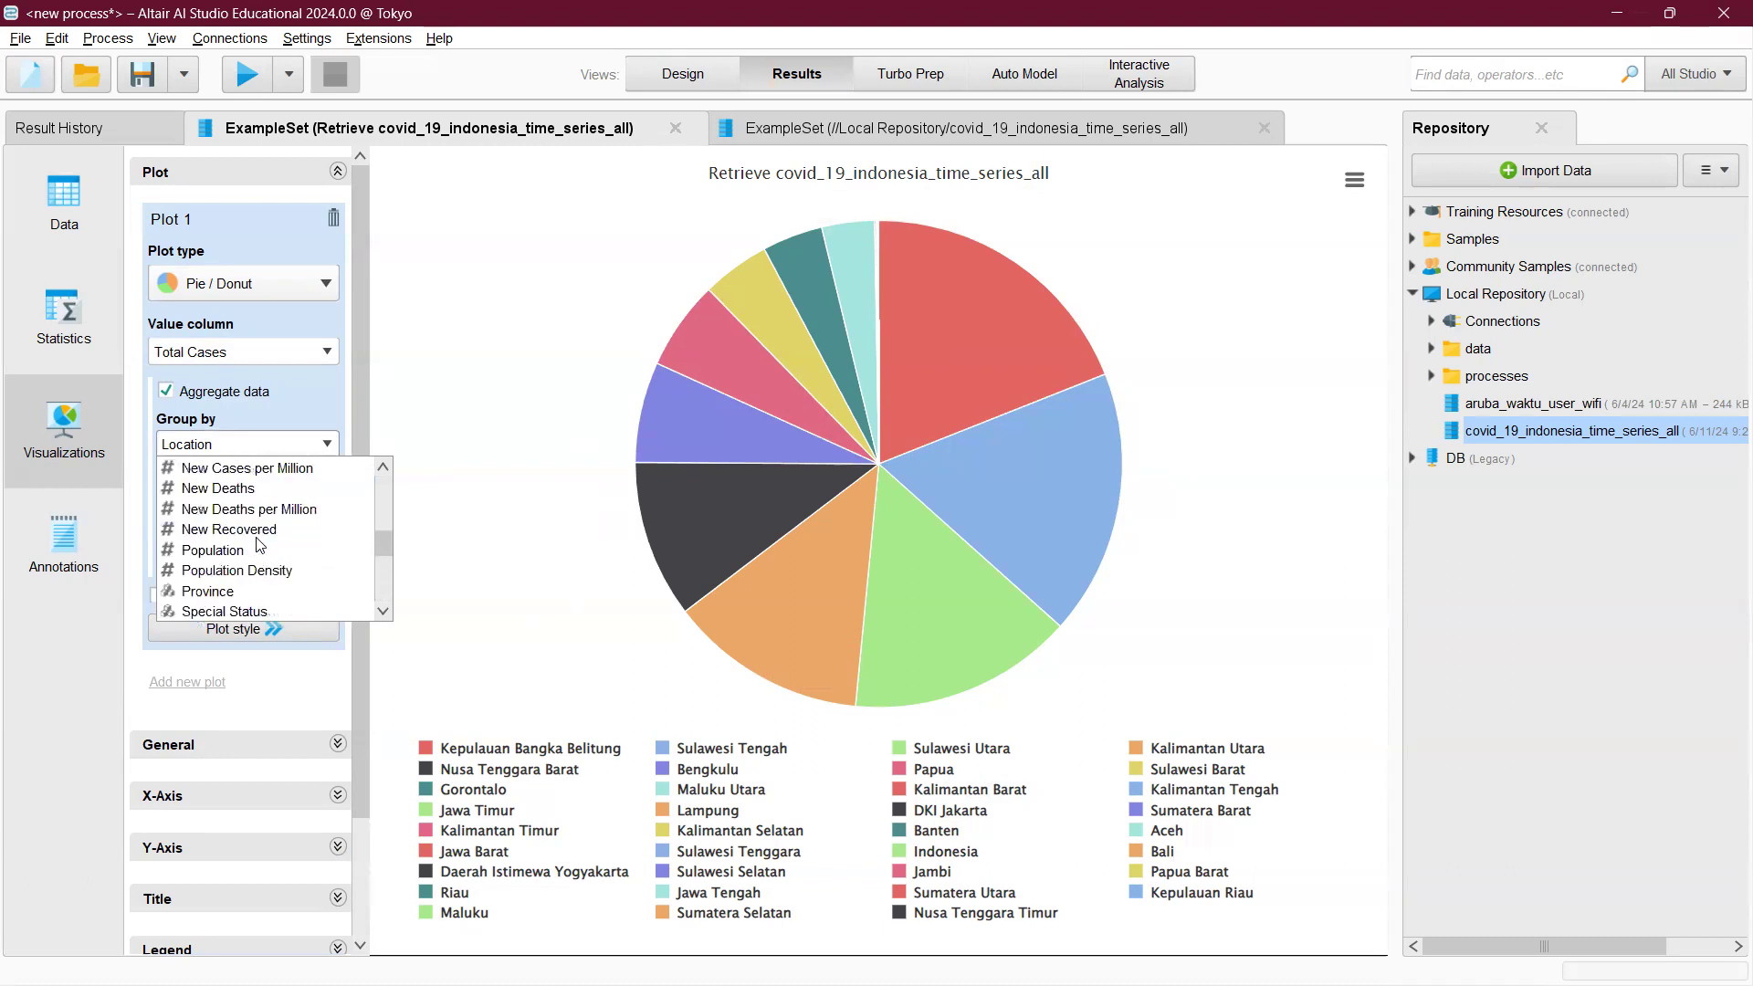
left_click(245, 593)
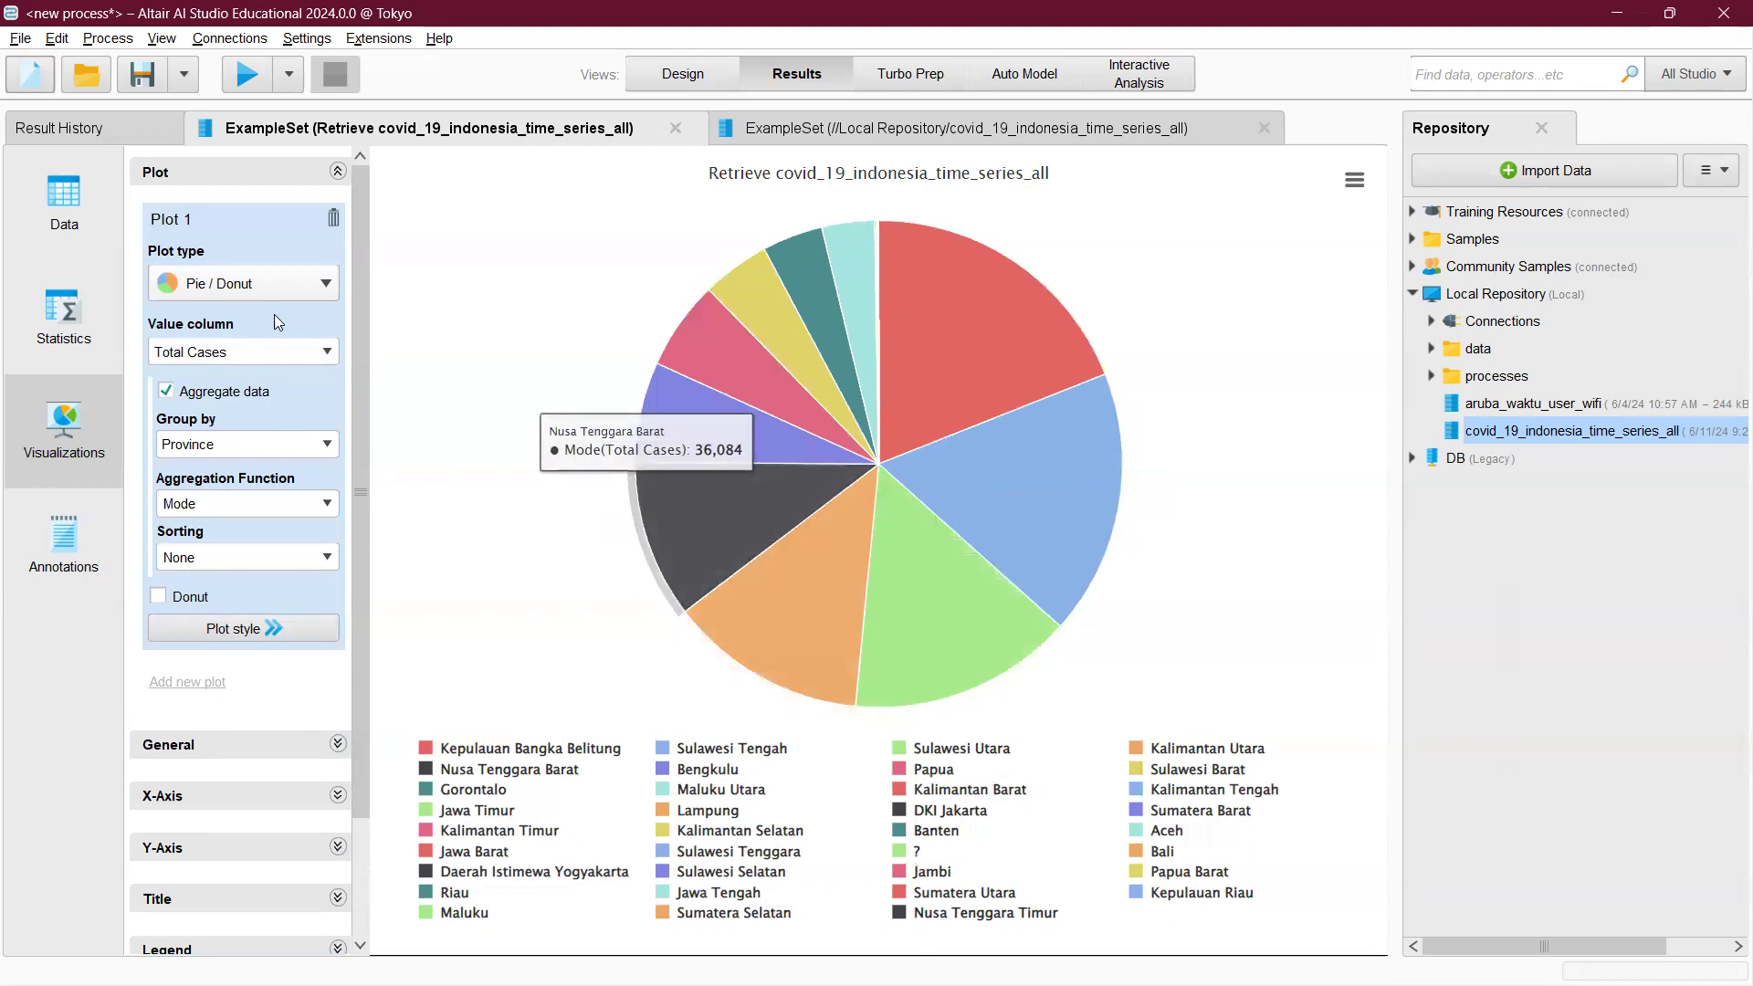
- Preview Plot 1 as a Scatter 3D chart and as a Boxplot of Total Cases
left_click(297, 283)
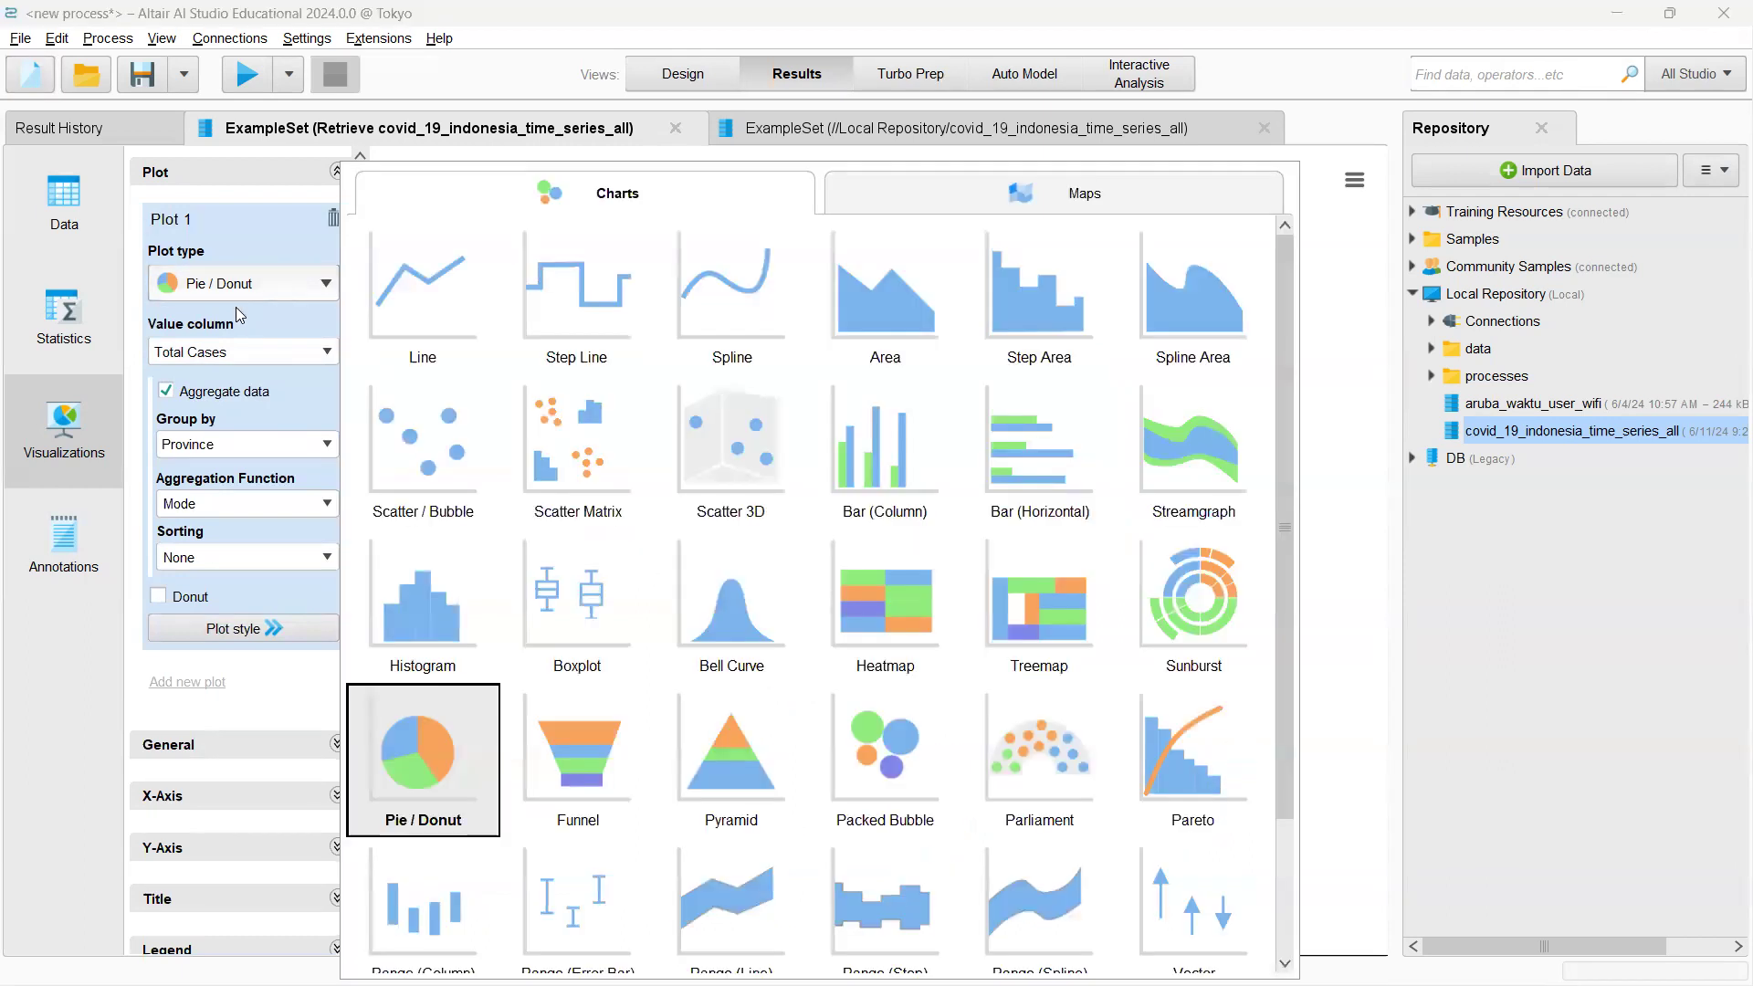
left_click(710, 440)
left_click(250, 283)
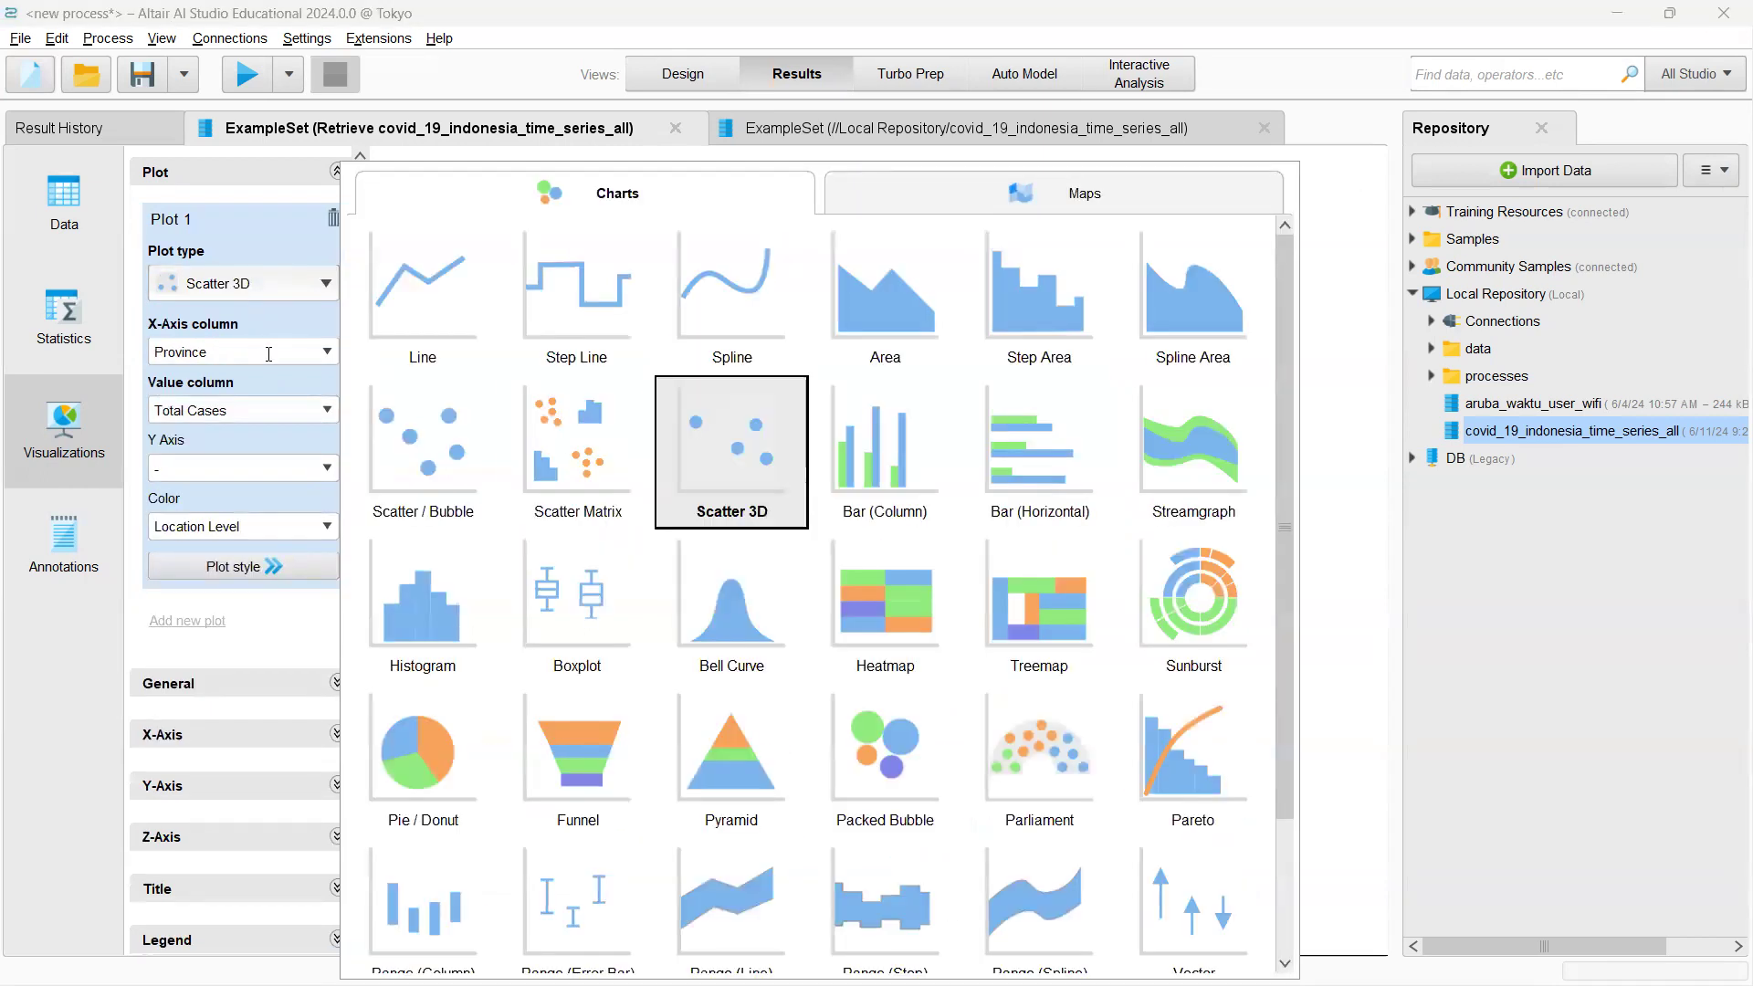
left_click(560, 611)
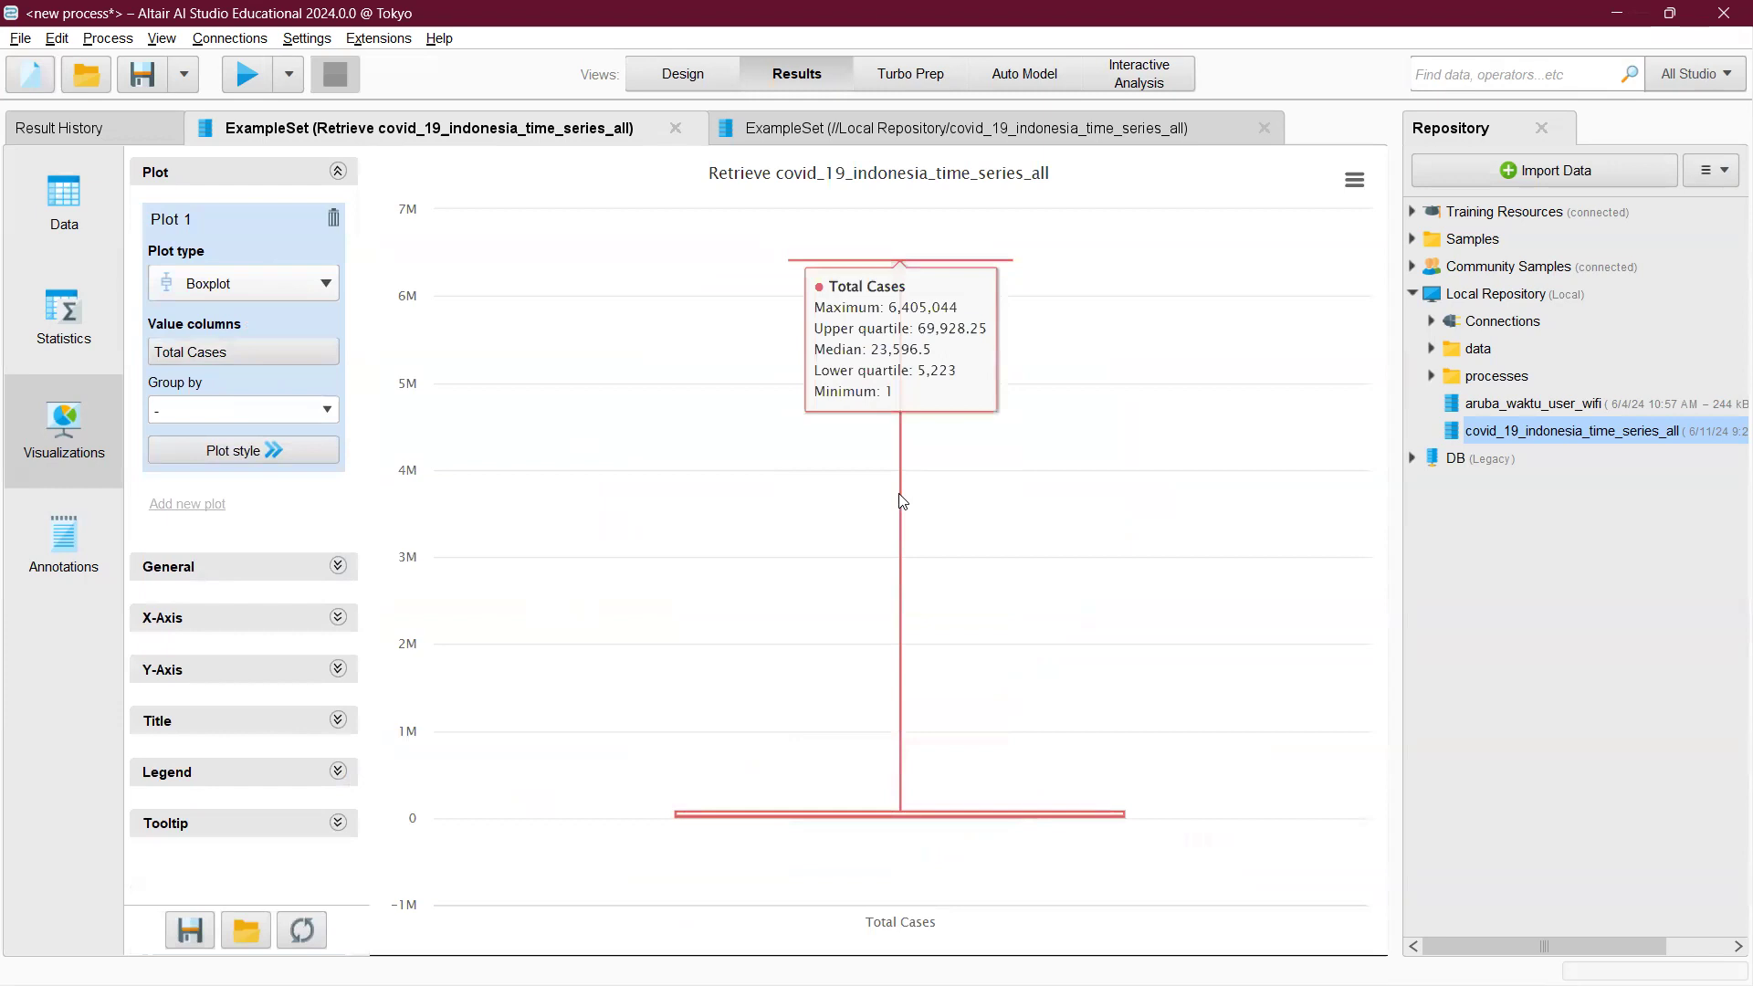
- Switch Plot 1 to a Scatter / Bubble chart of Total Cases by Province, keeping the jitter at its minimum
left_click(278, 285)
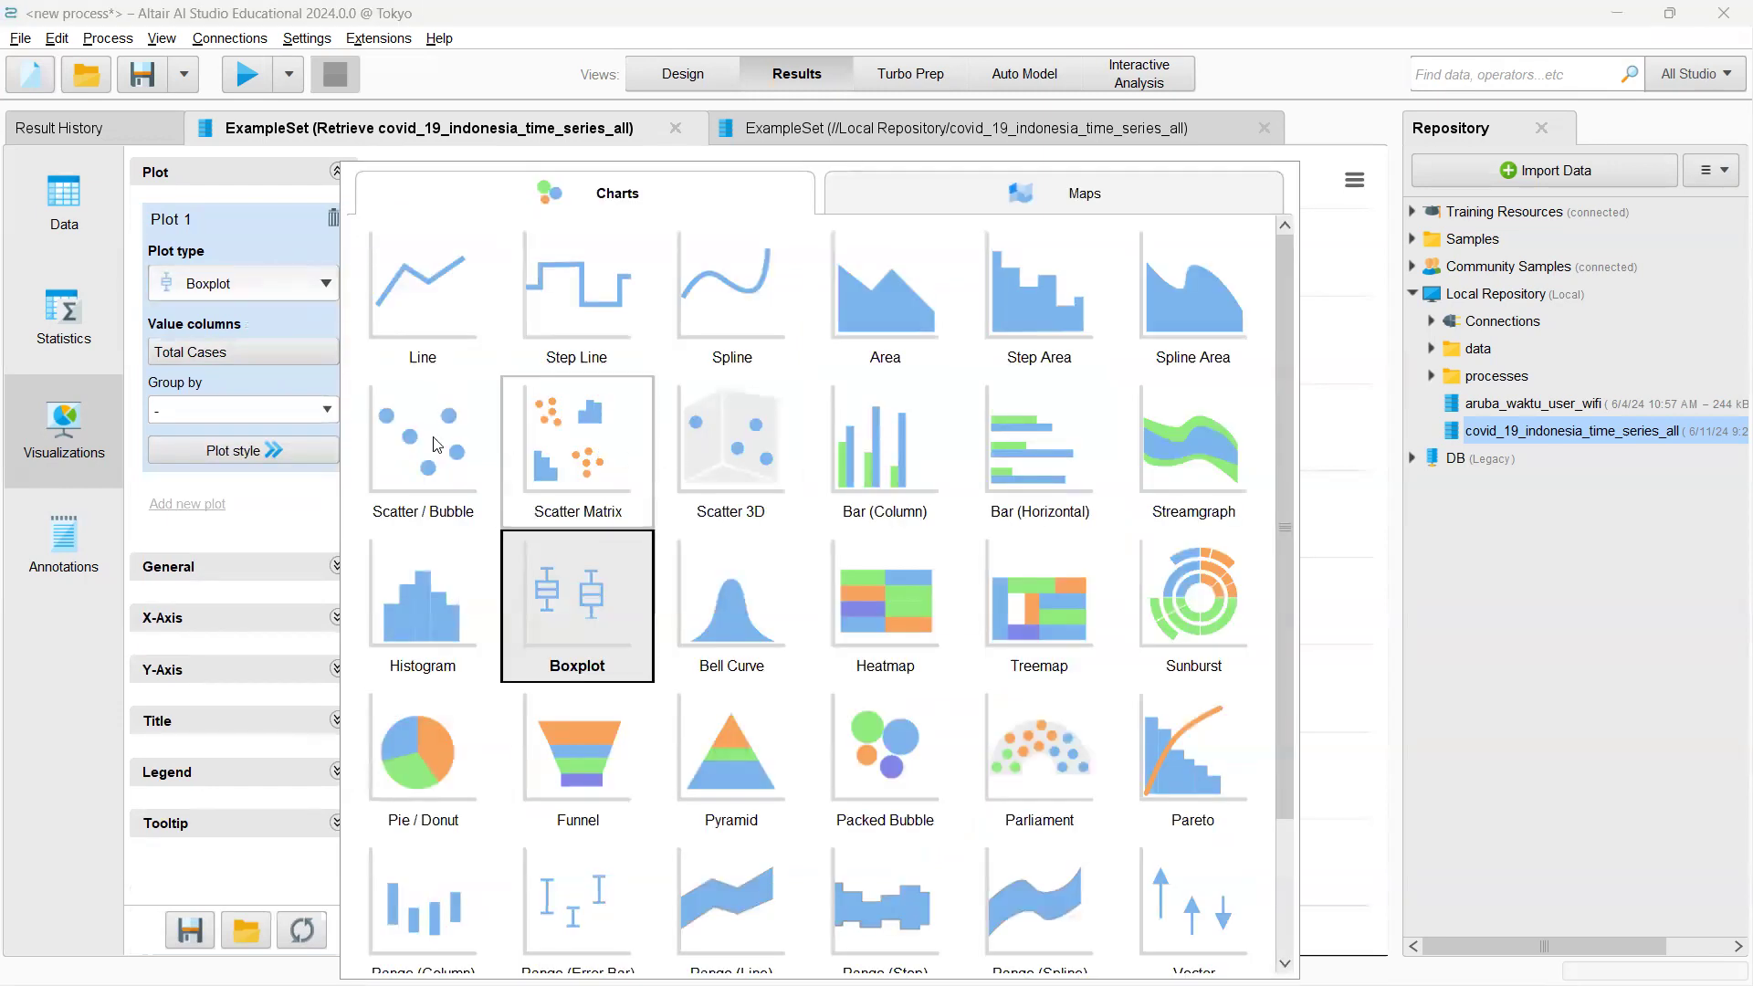
left_click(395, 448)
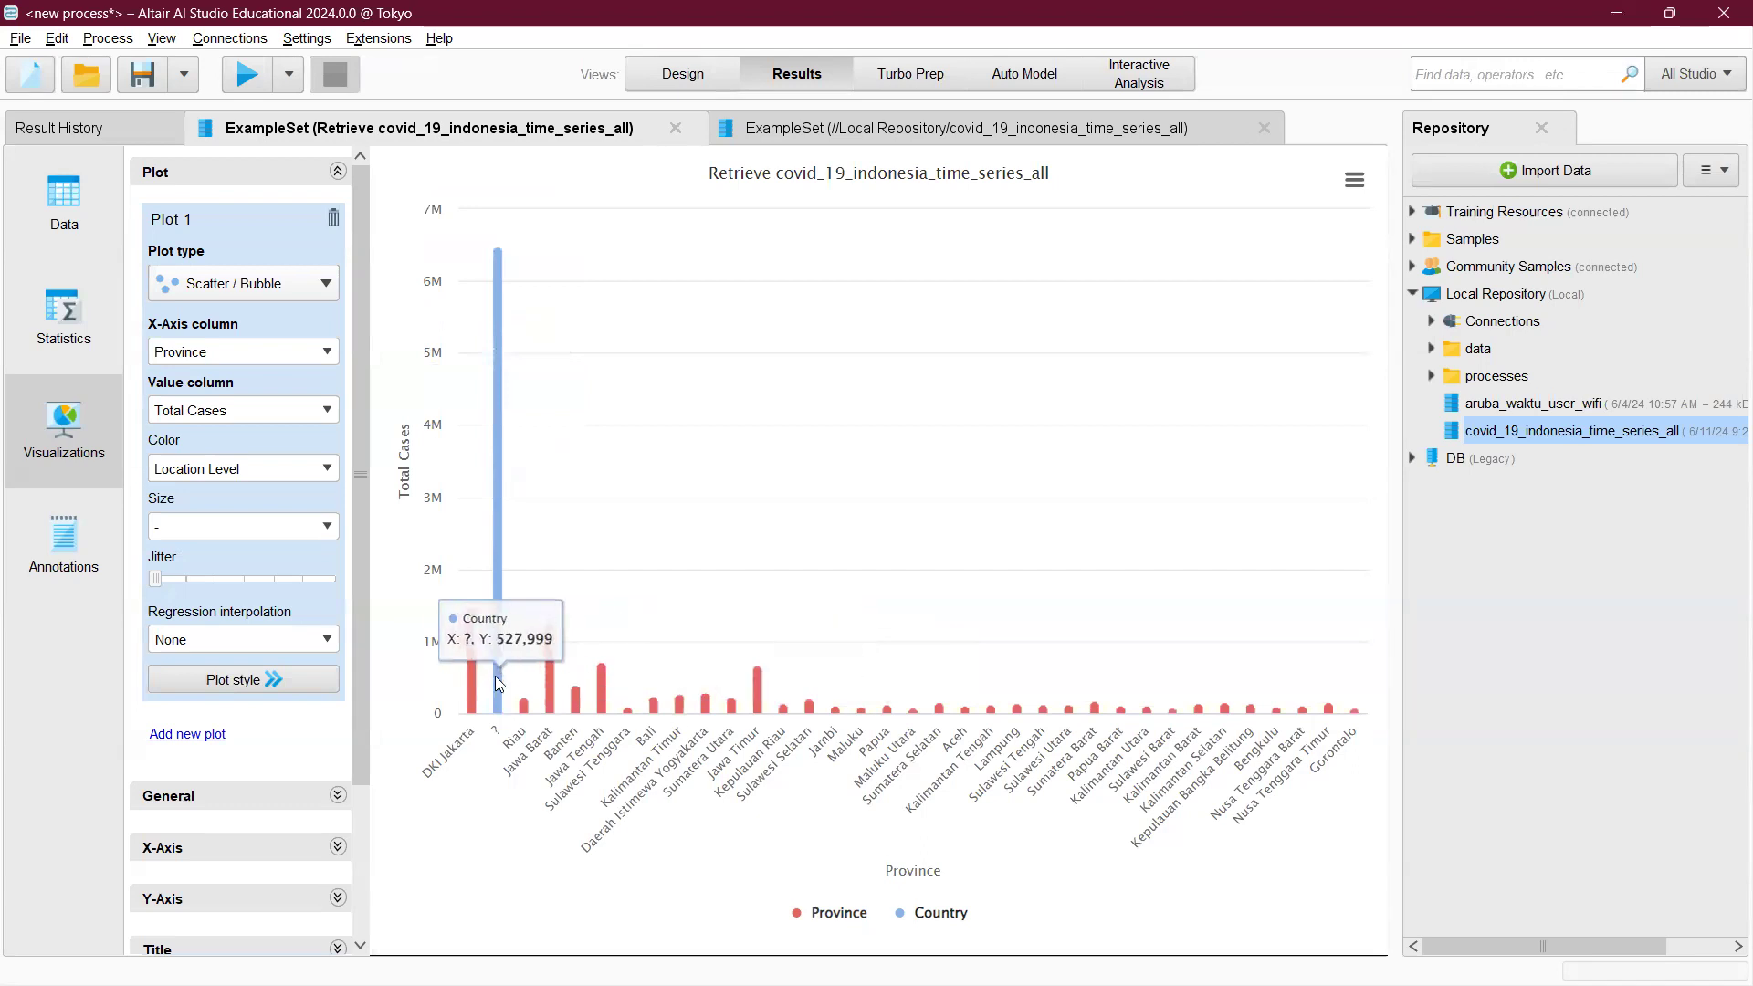
mouse_move(157, 579)
left_mouse_down()
mouse_move(218, 573)
mouse_move(150, 576)
left_mouse_up()
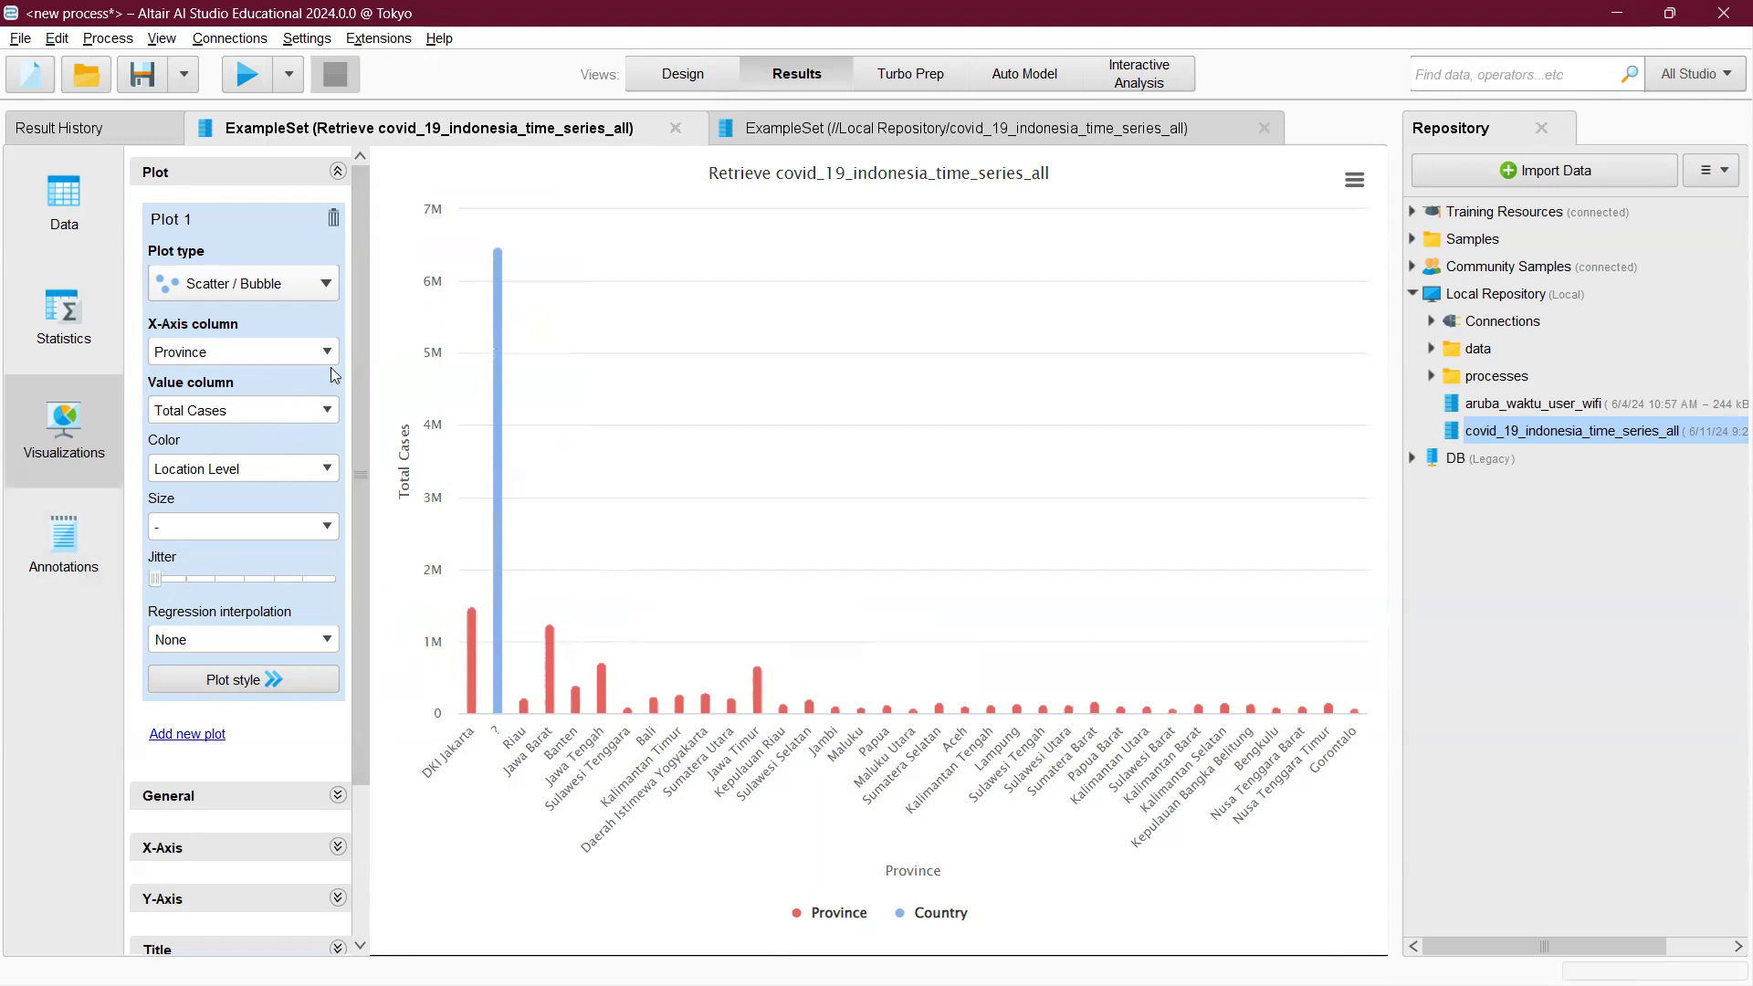
- Change Plot 1's plot type to Range (Spline)
left_click(324, 277)
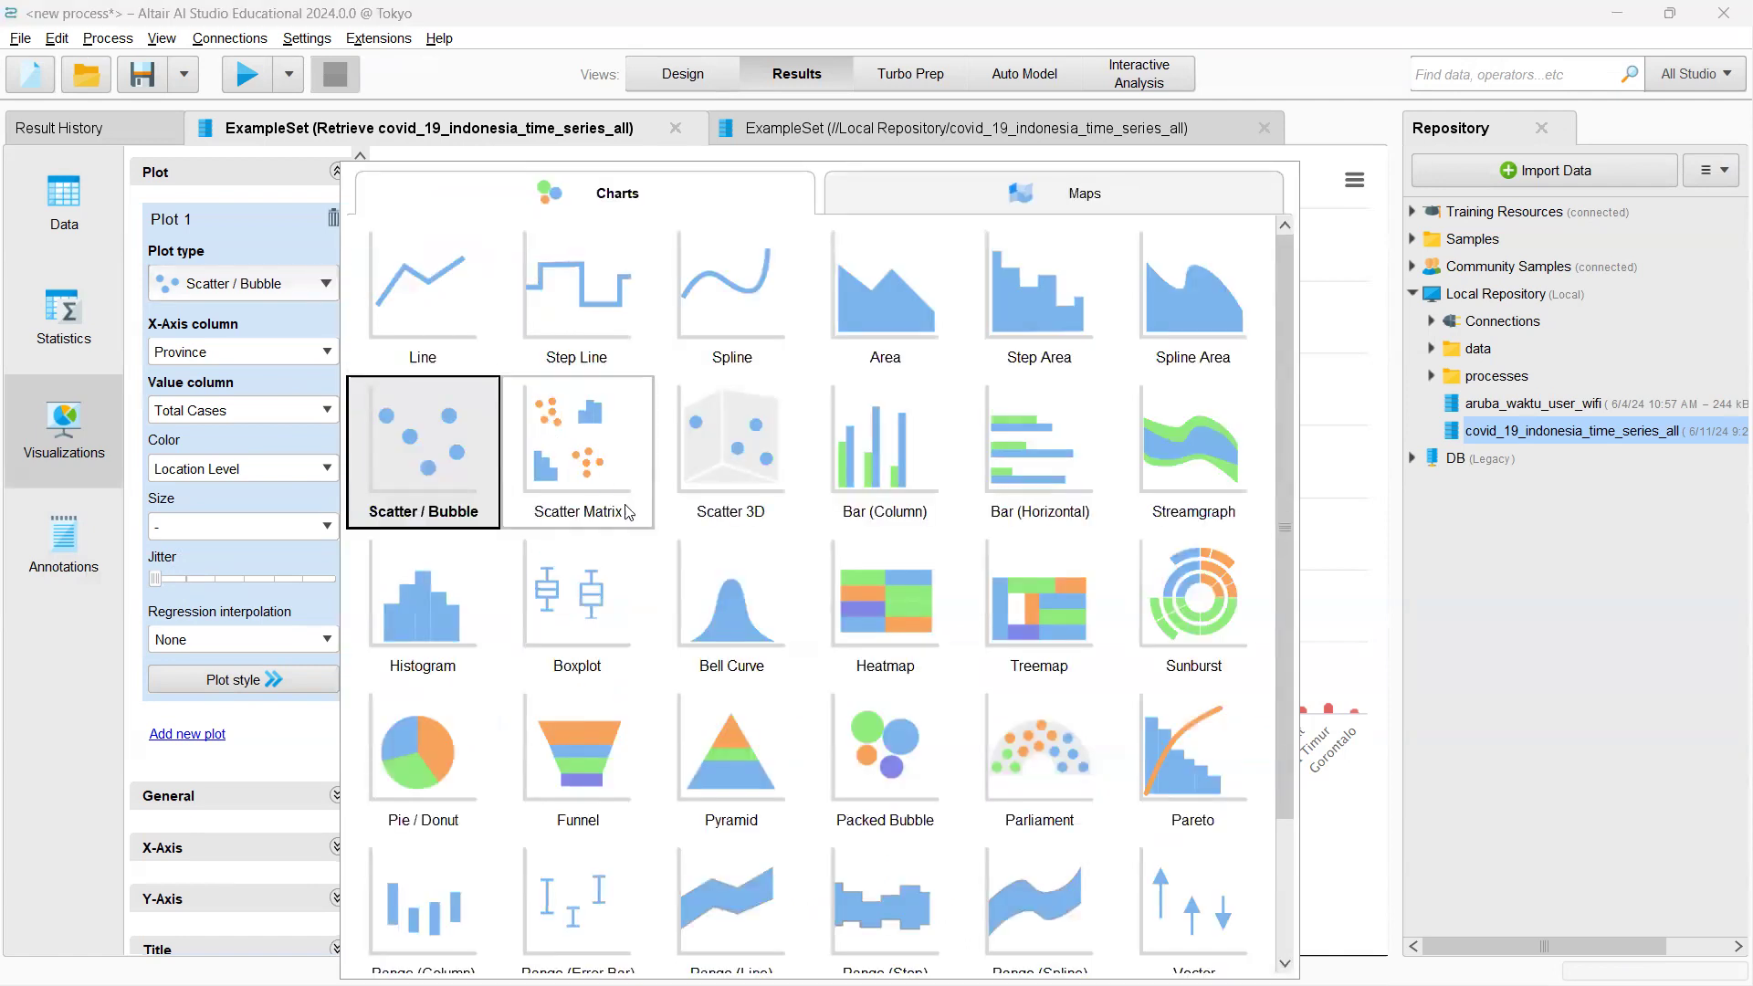
scroll(739, 585, "down", 2)
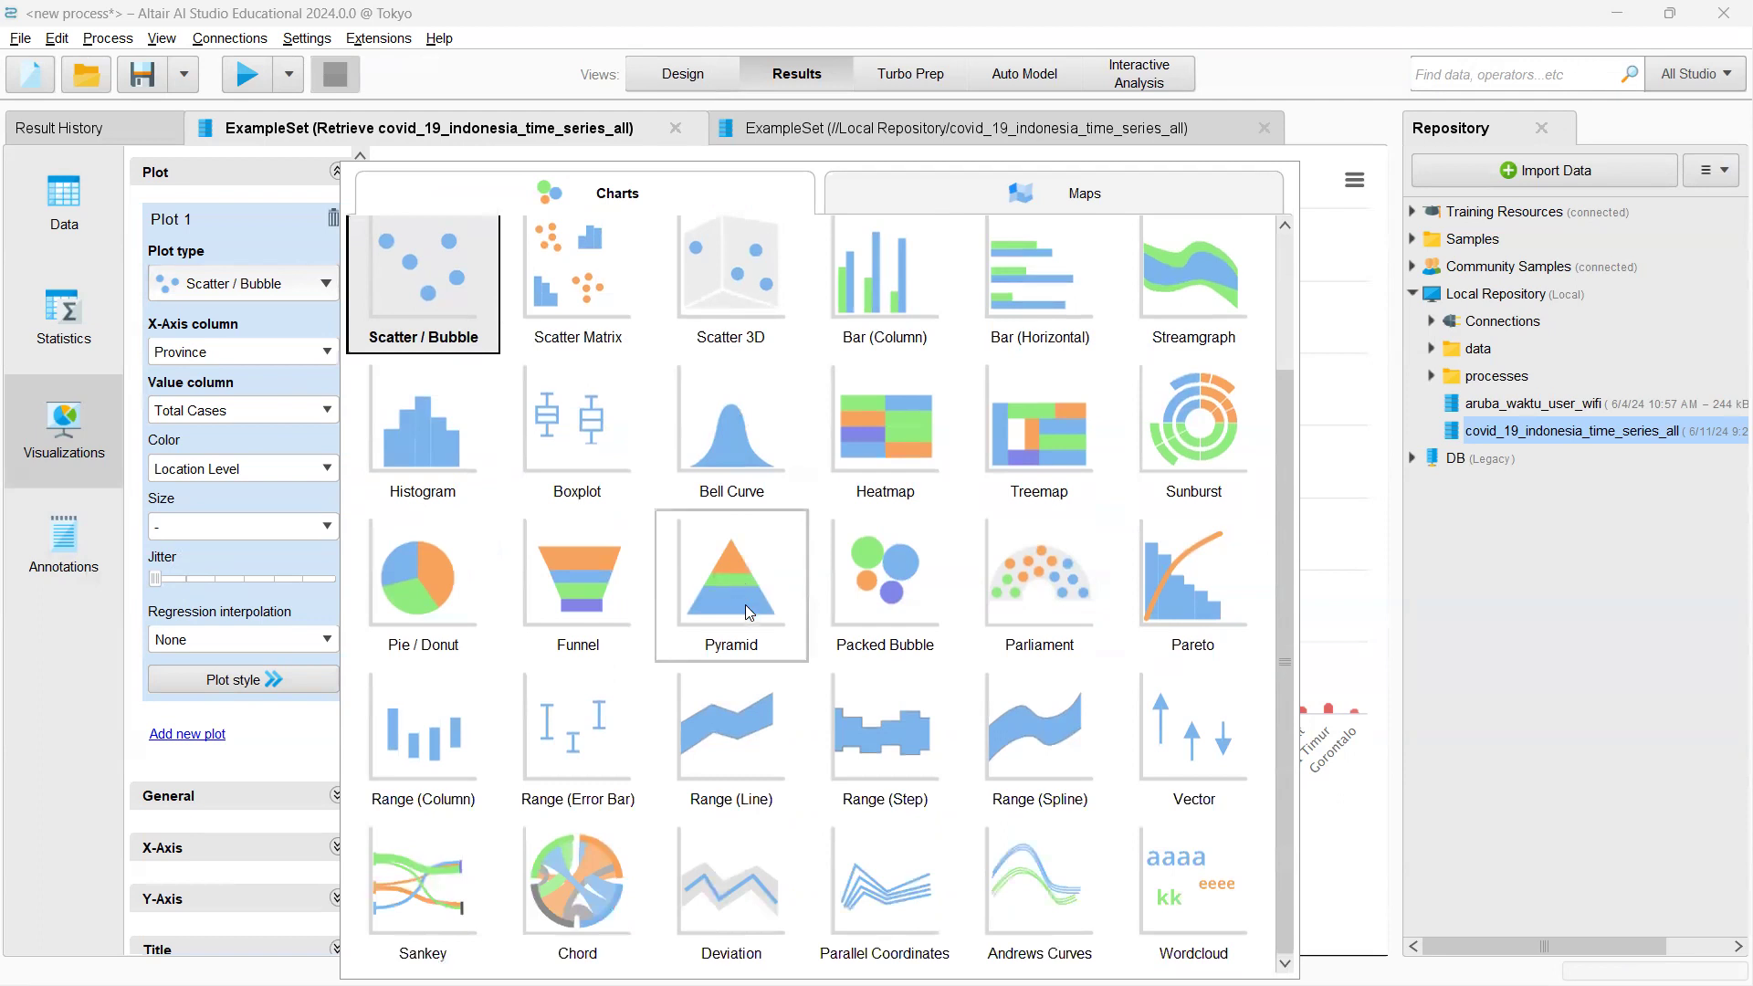
left_click(1036, 732)
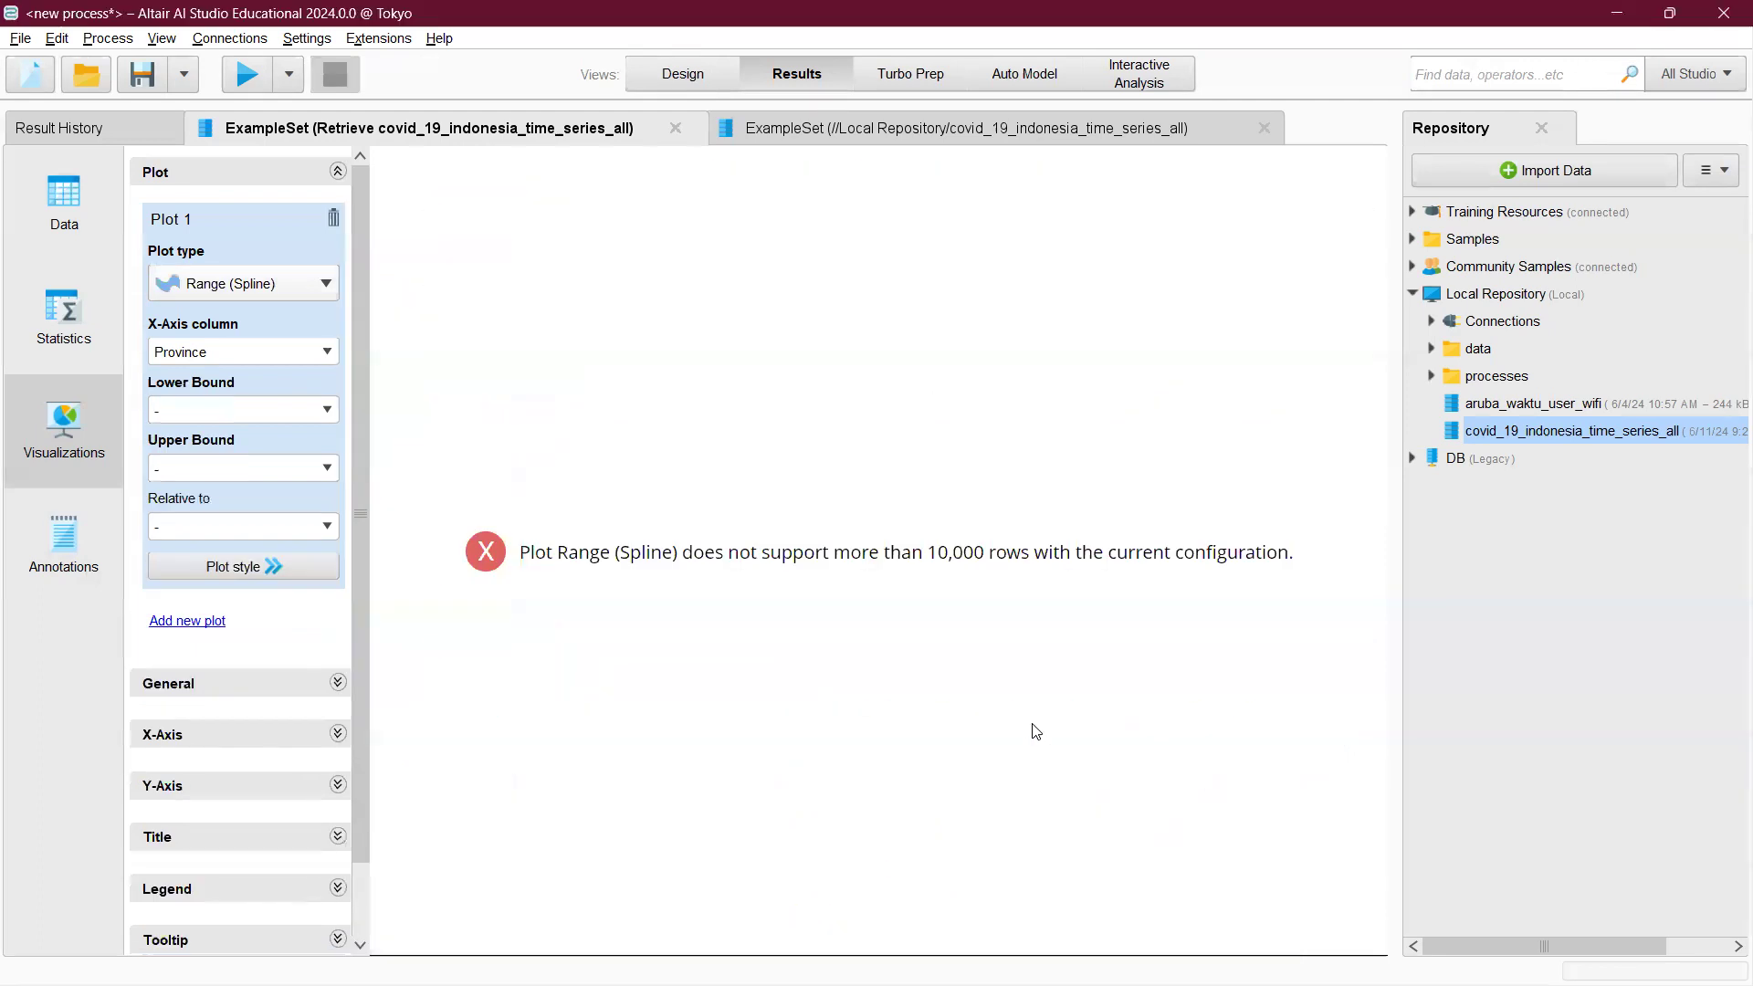
- Change Plot 1's plot type to Bar (Column) and inspect the Total Cases bars of individual provinces
left_click(265, 294)
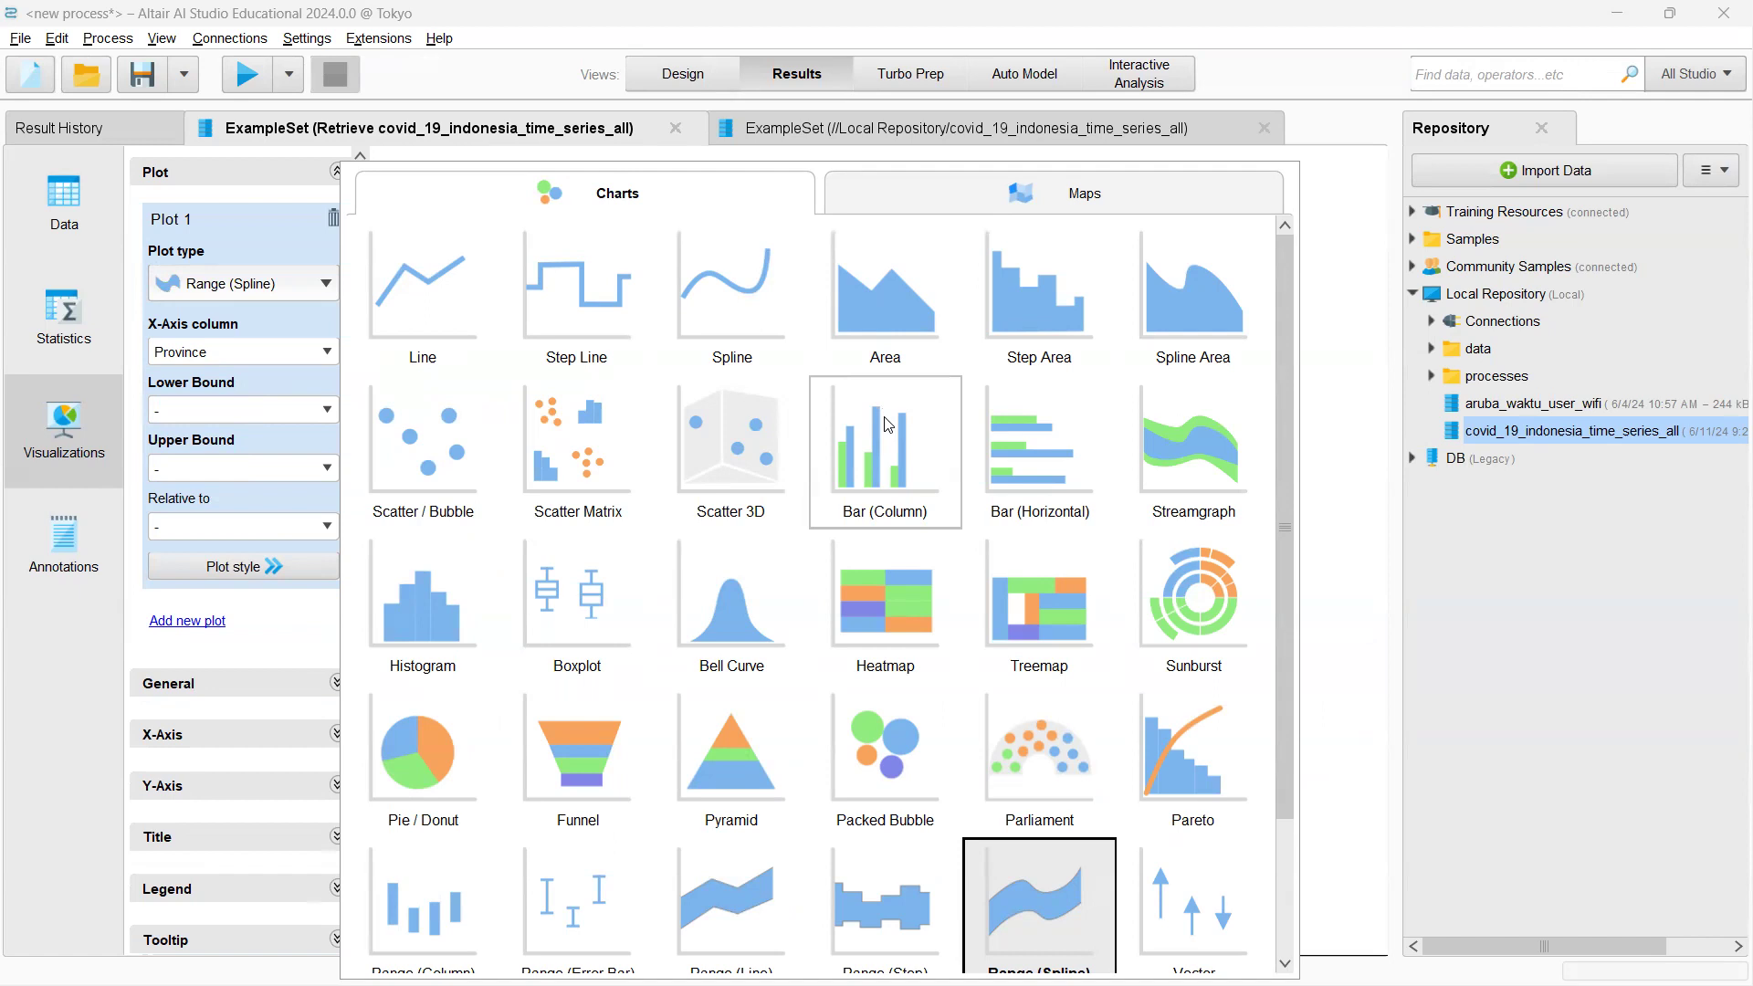
left_click(887, 455)
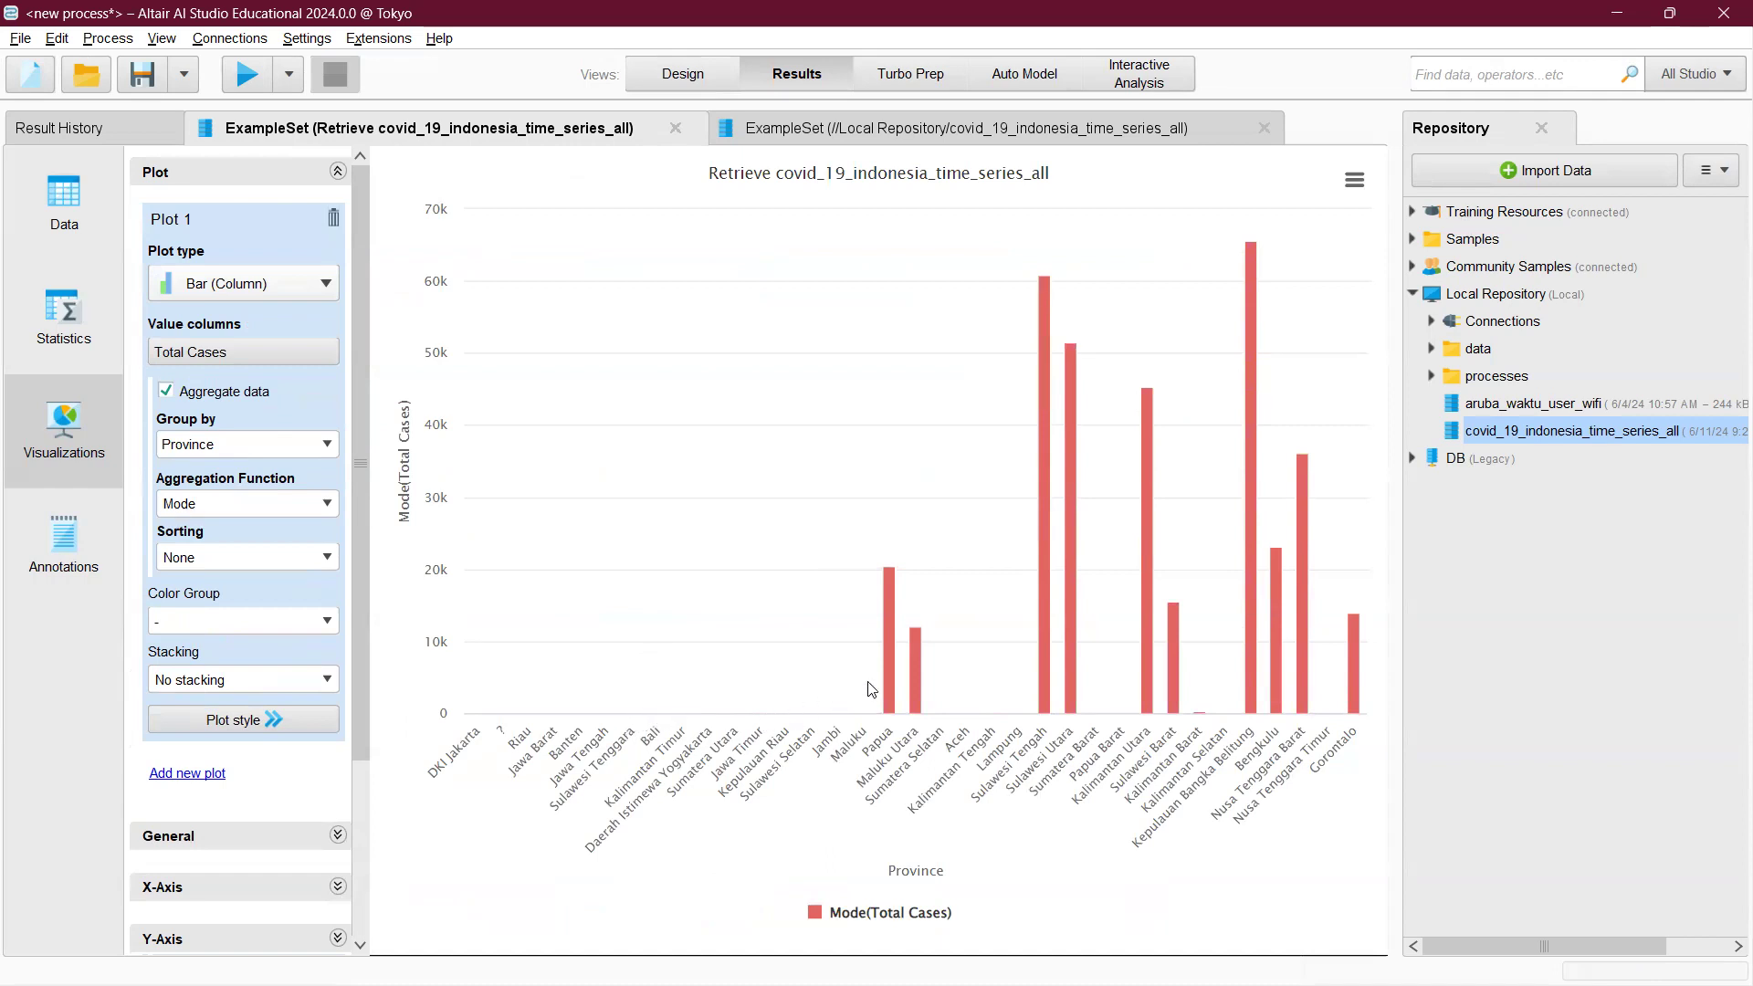
mouse_move(891, 682)
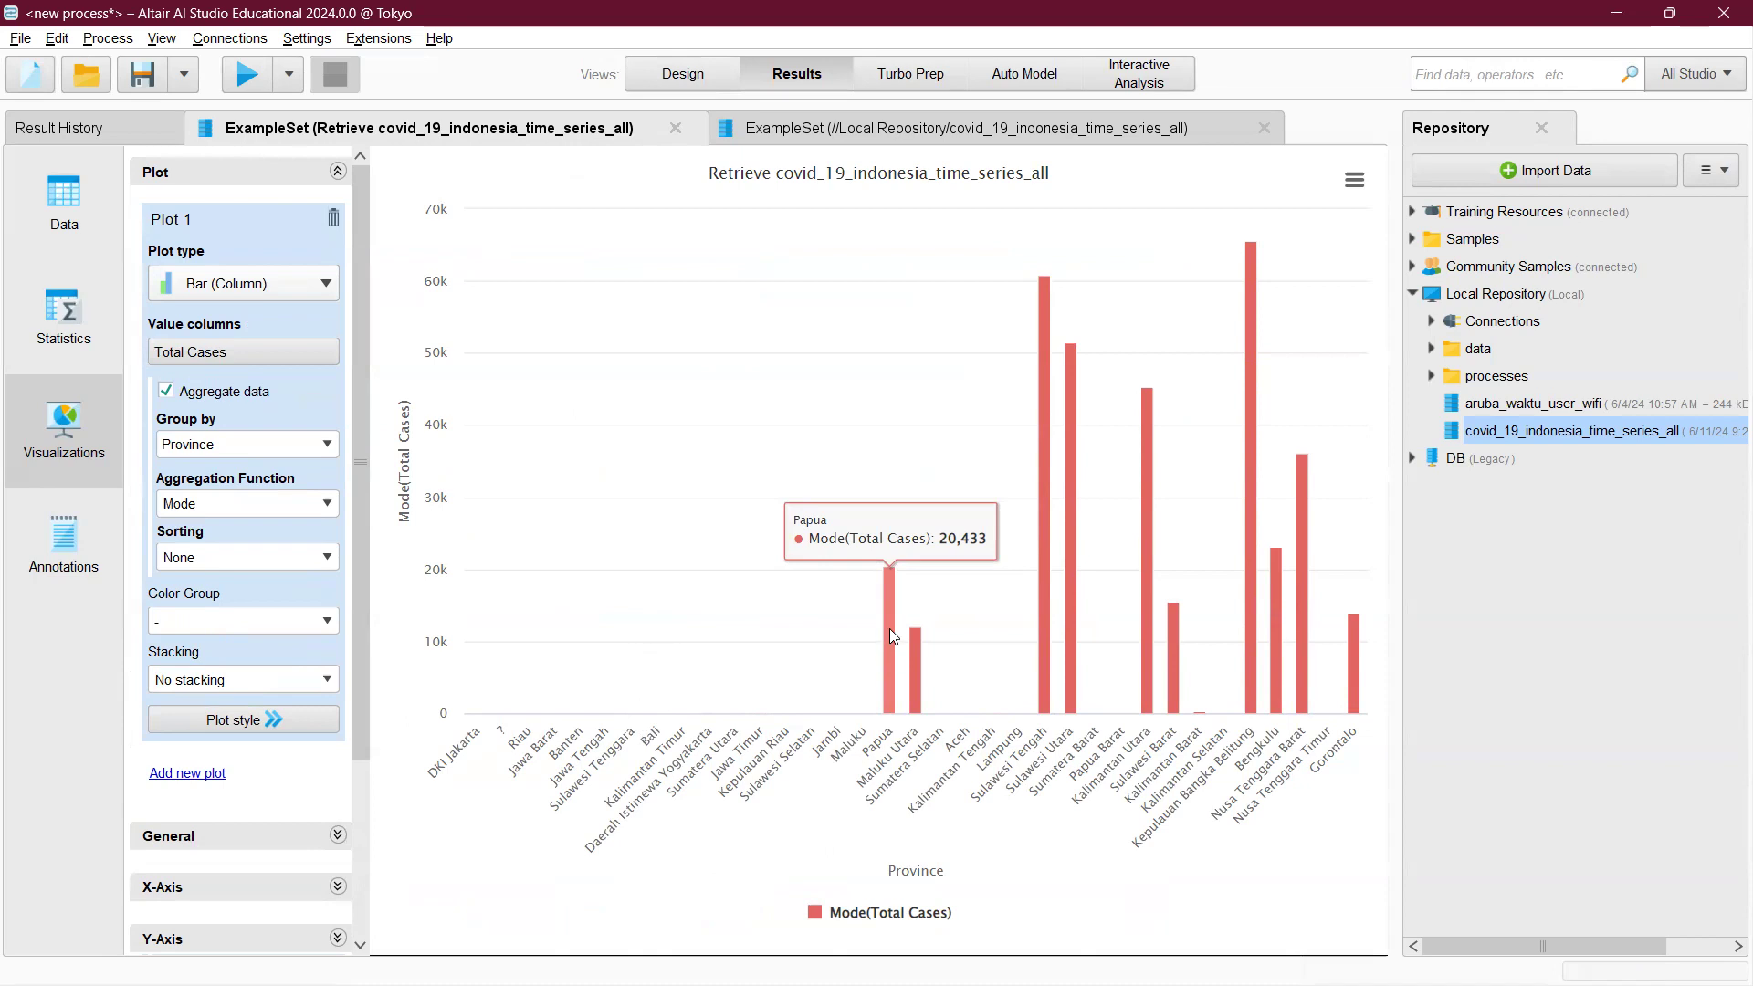
mouse_move(1049, 440)
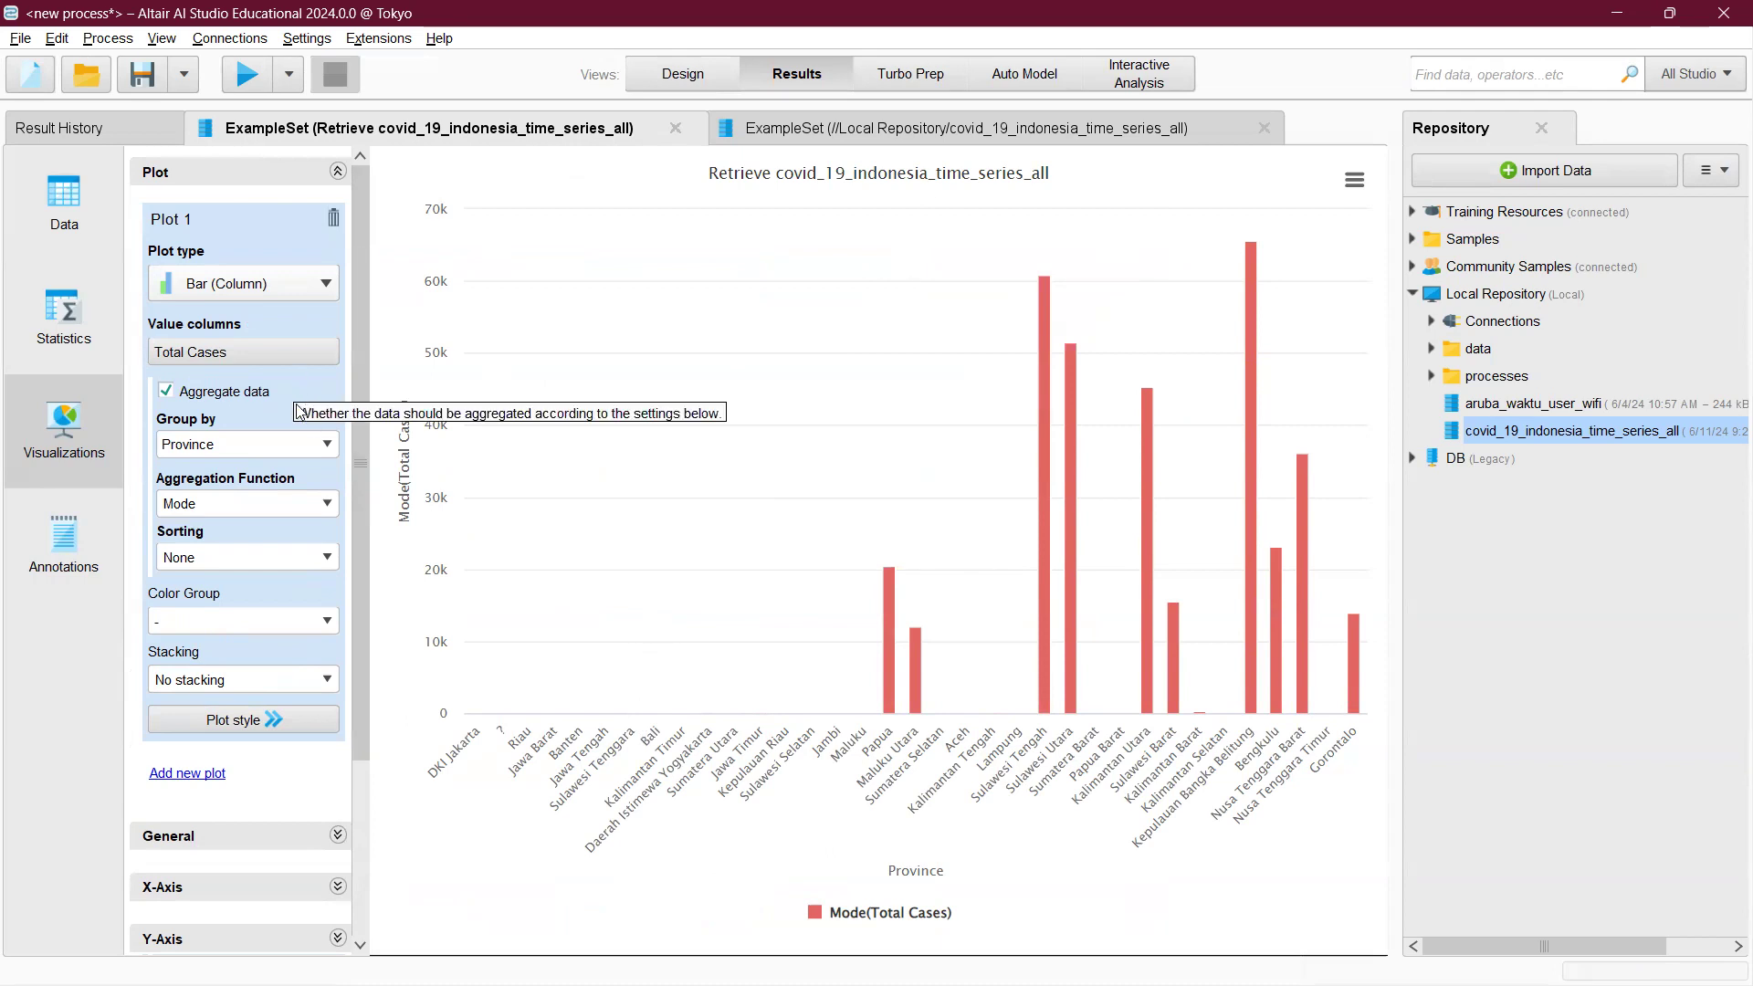
scroll(295, 399, "down", 2)
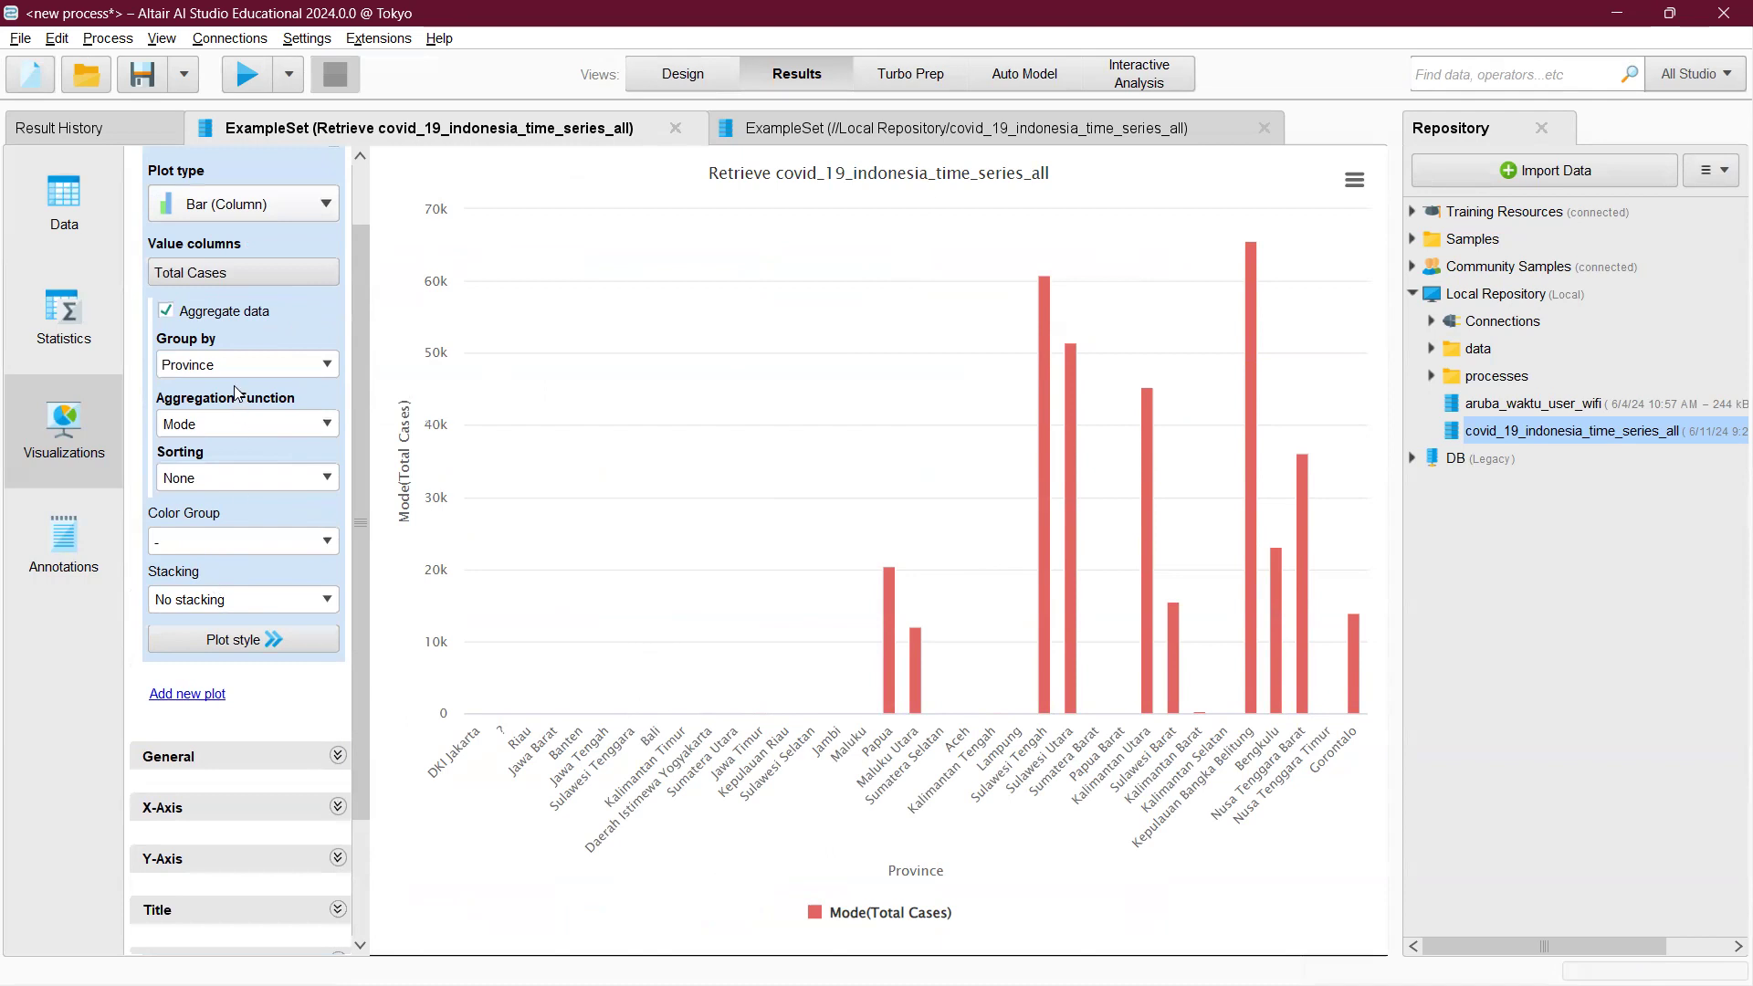
scroll(235, 393, "up", 2)
- Try the Line plot type for Plot 1, check the chart's export formats, and return to Bar (Column)
left_click(243, 288)
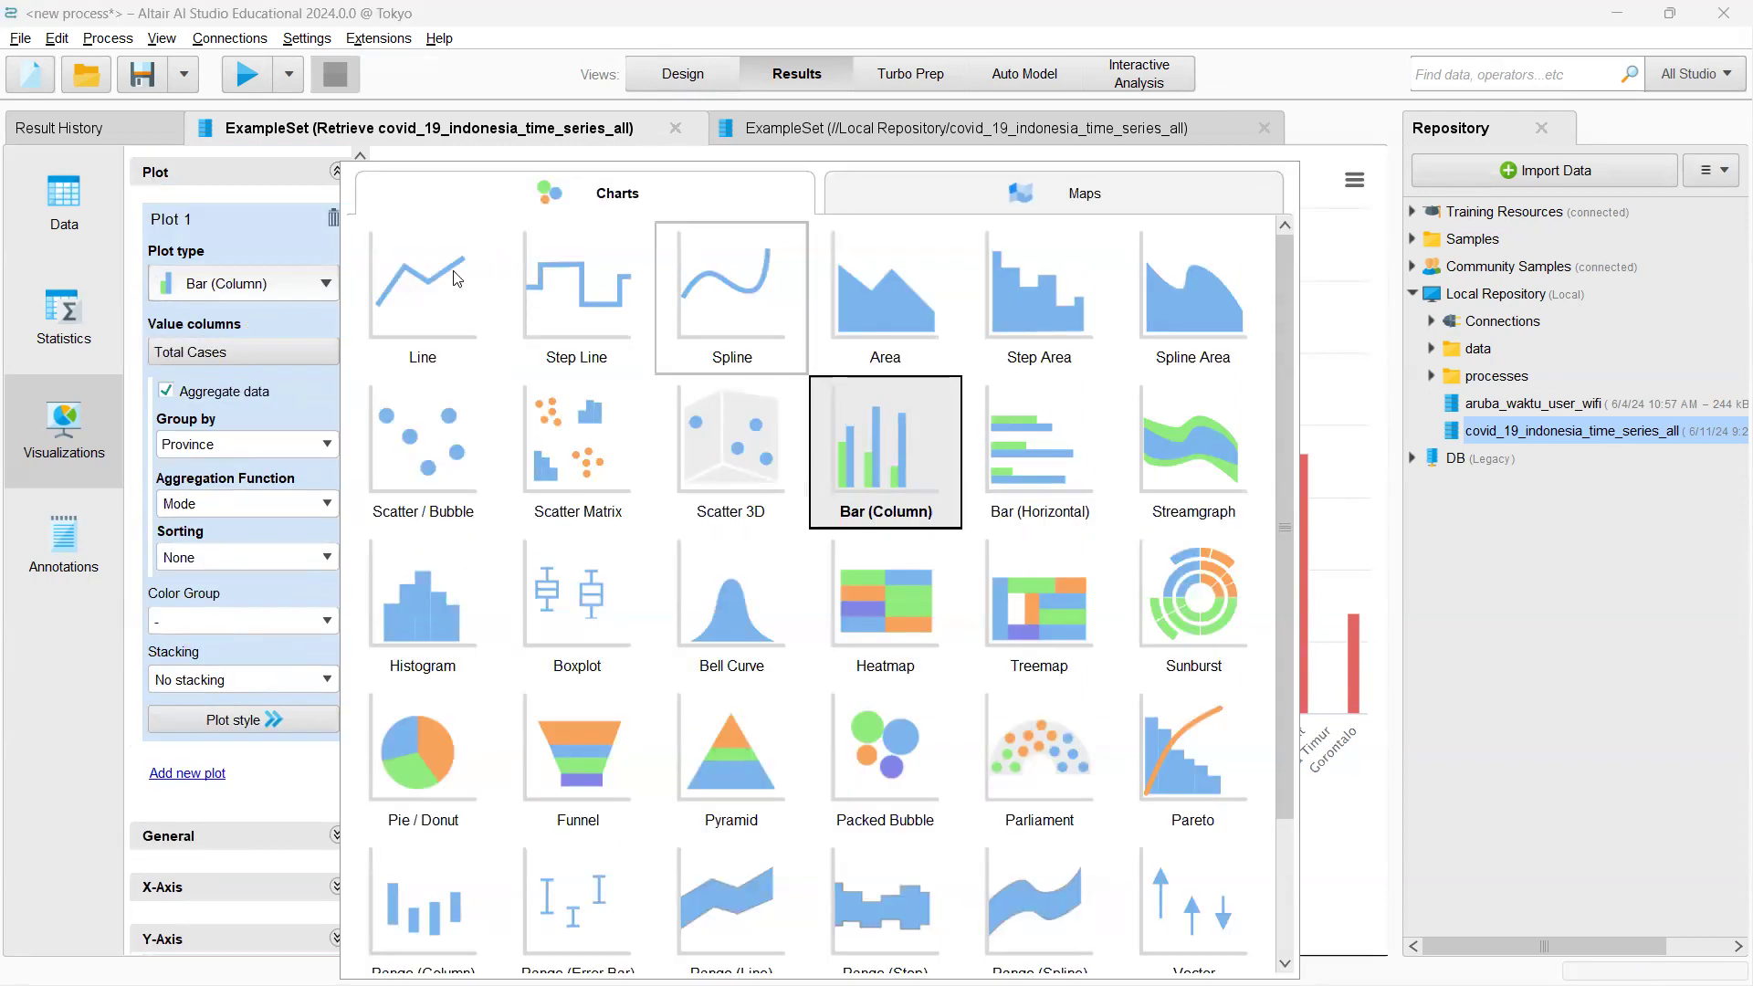
left_click(423, 292)
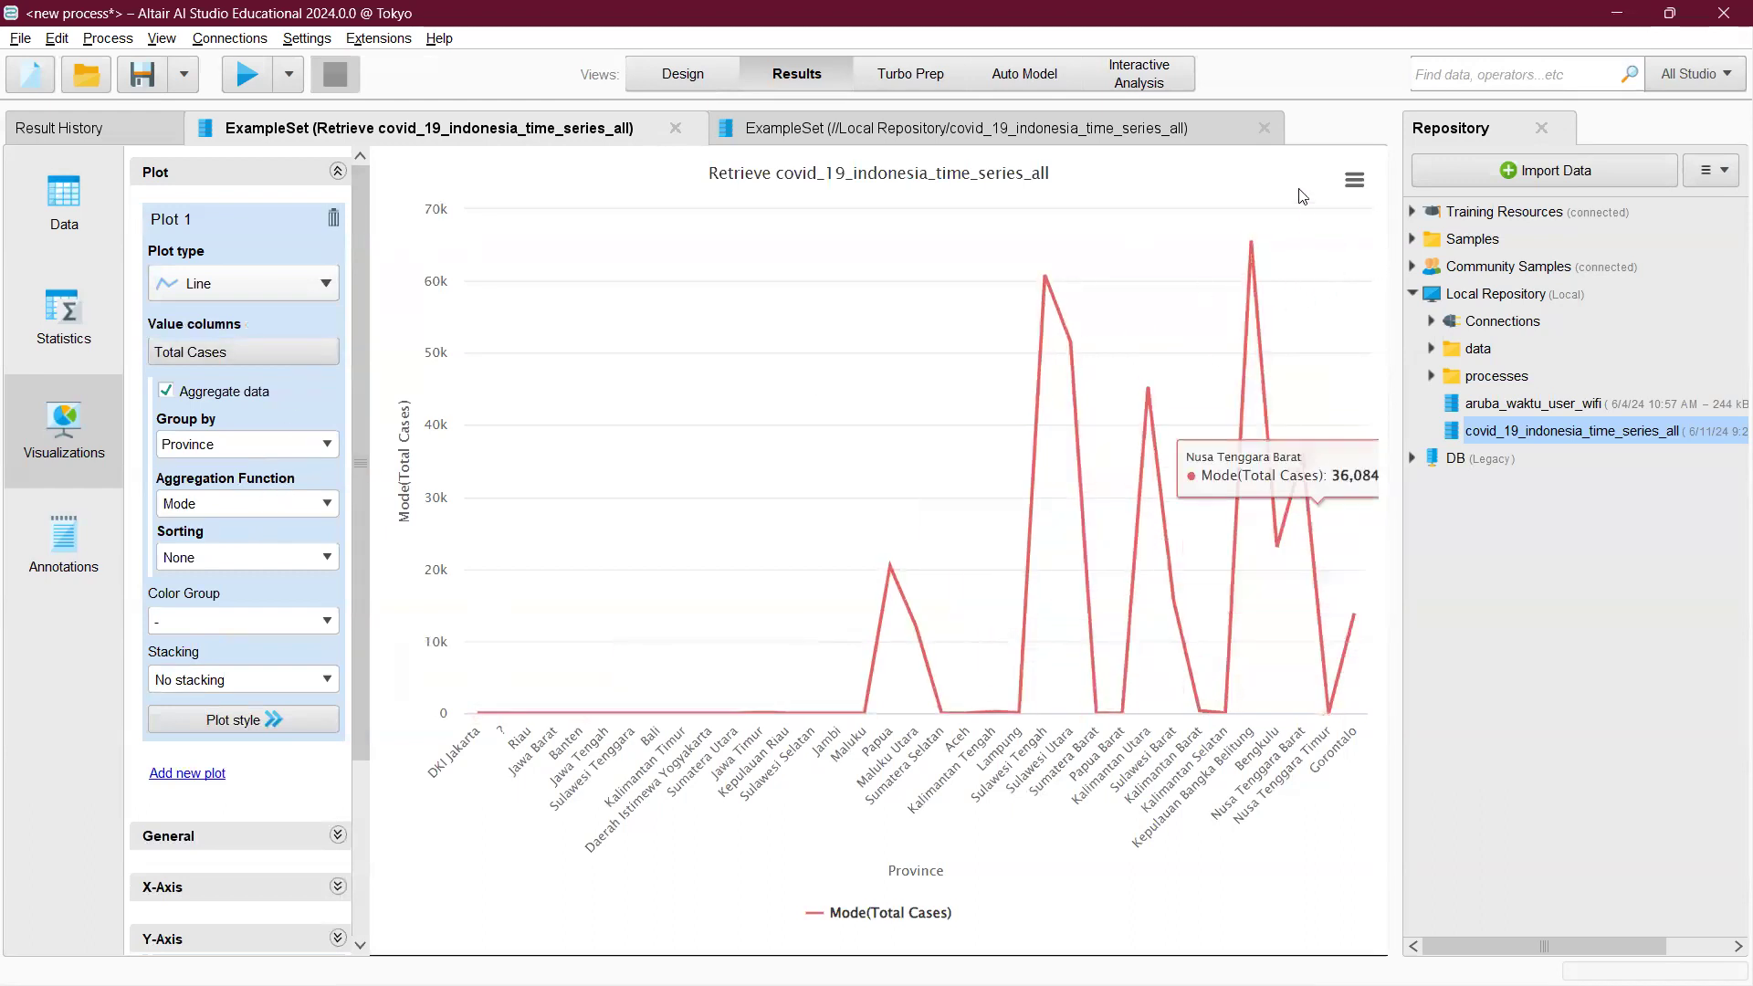
left_click(1355, 182)
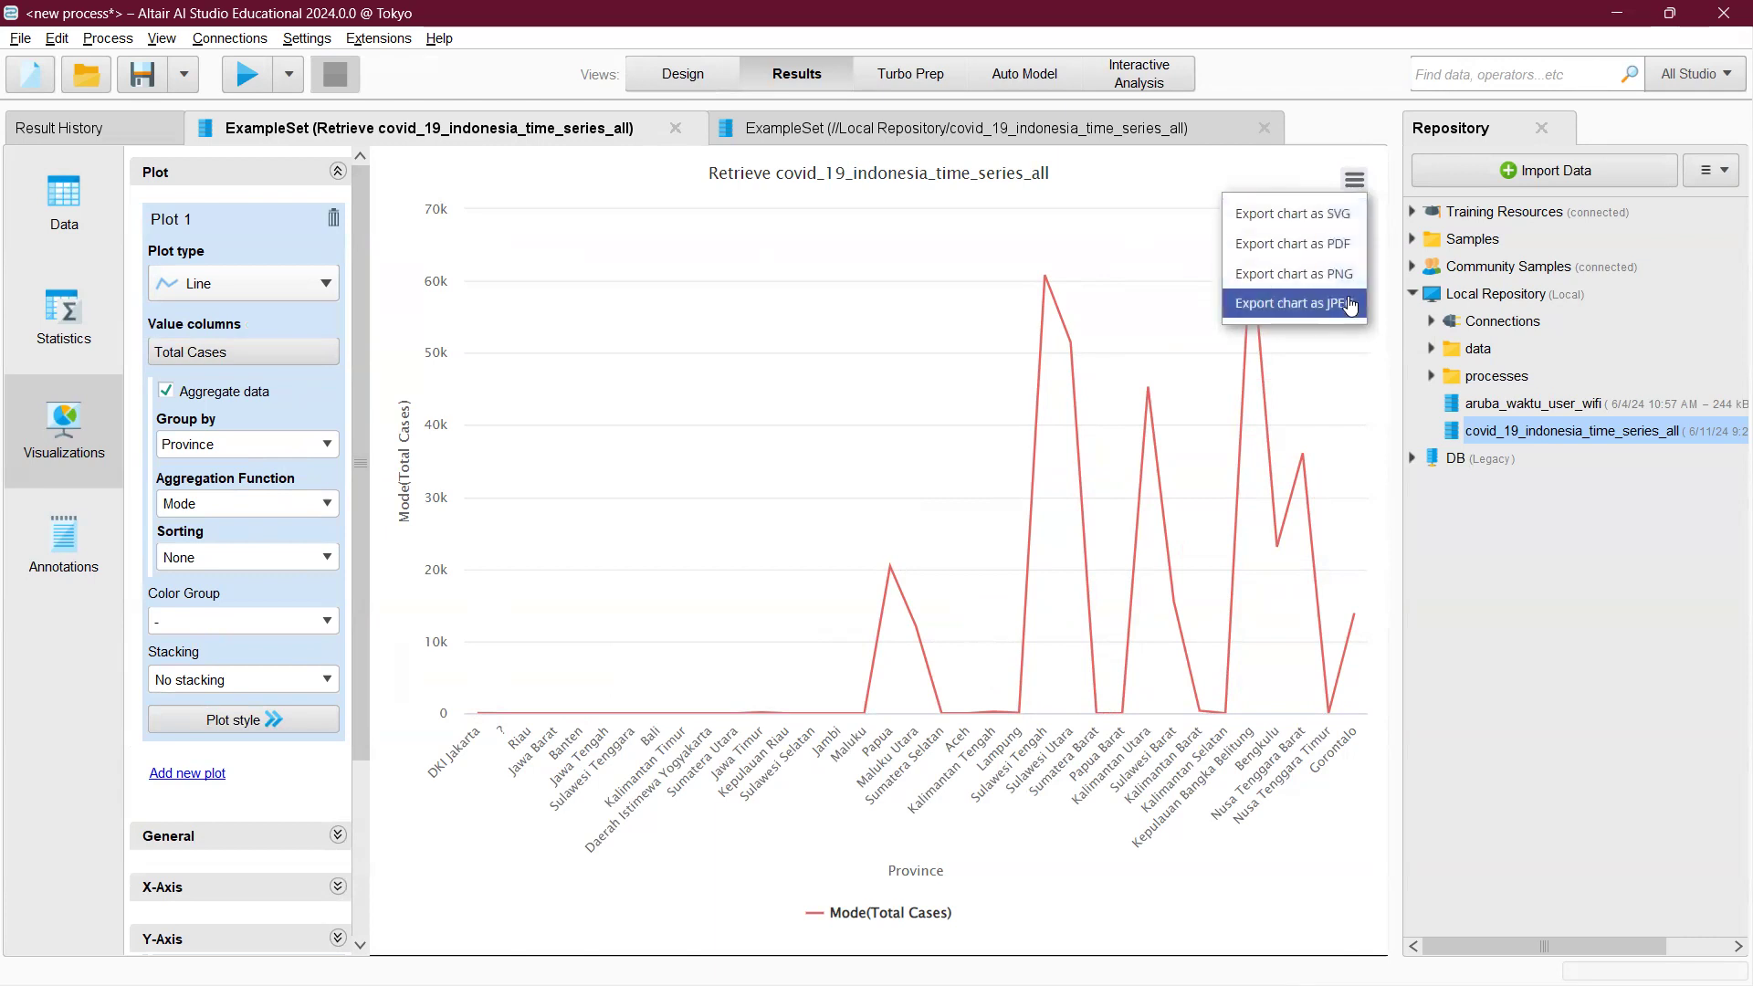
left_click(1355, 182)
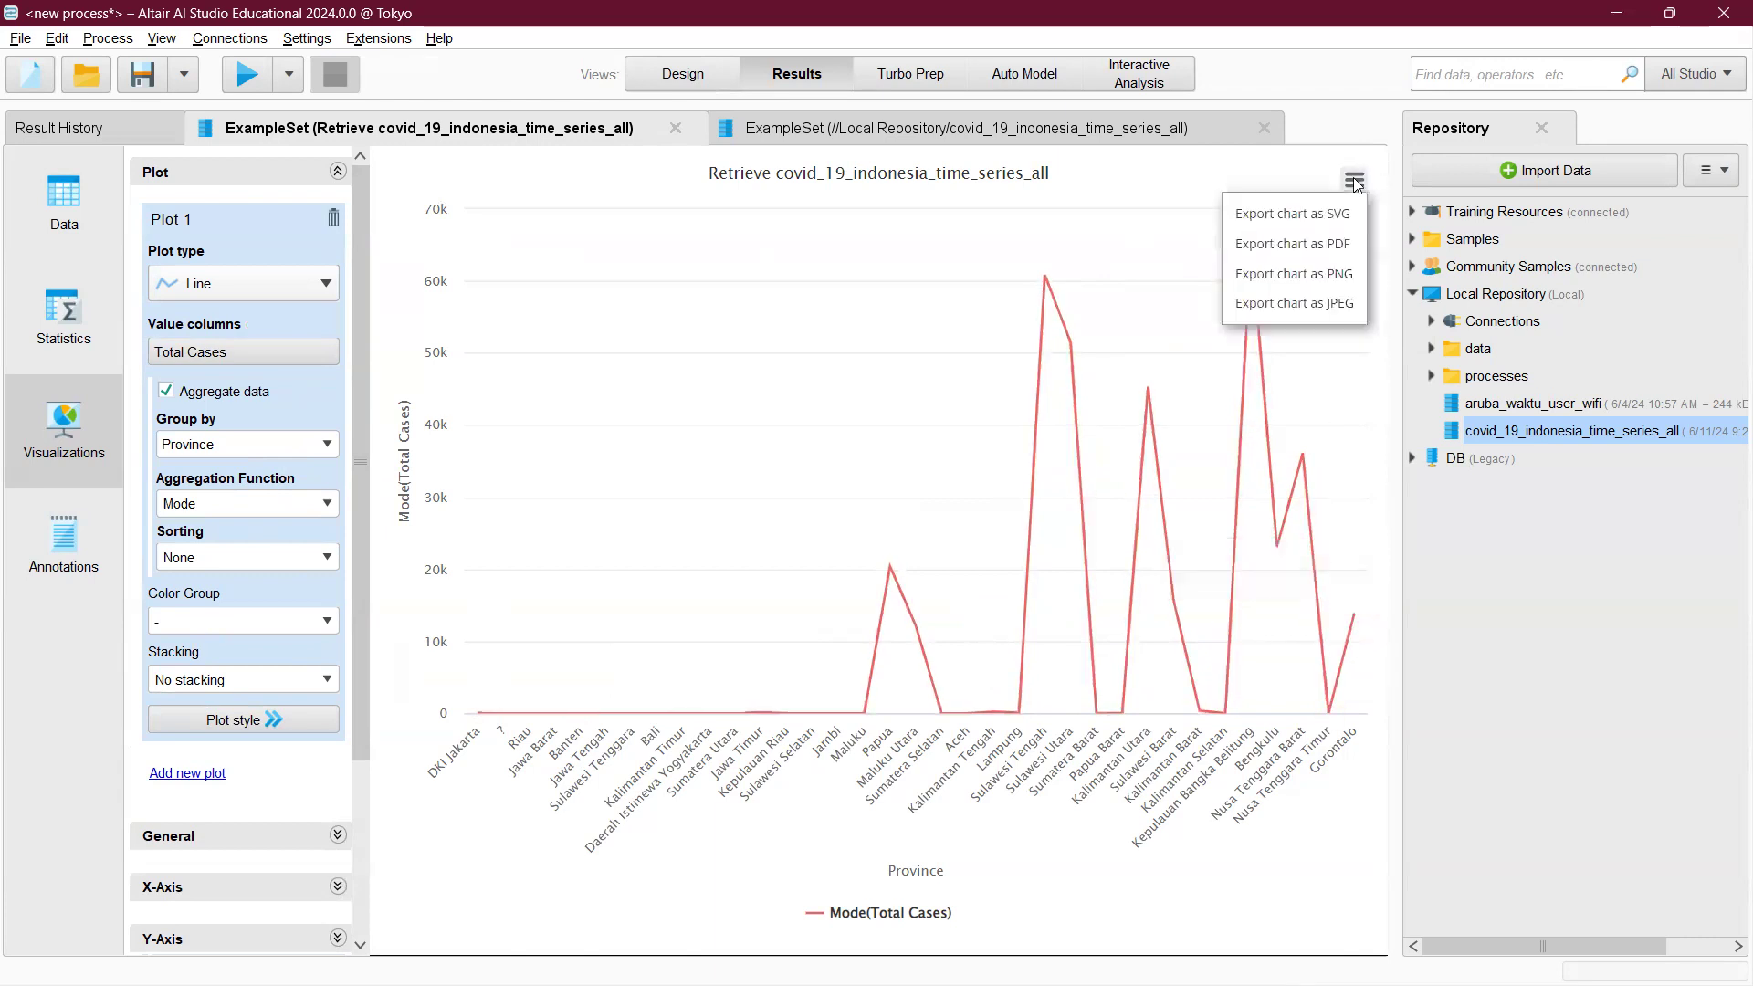
left_click(287, 288)
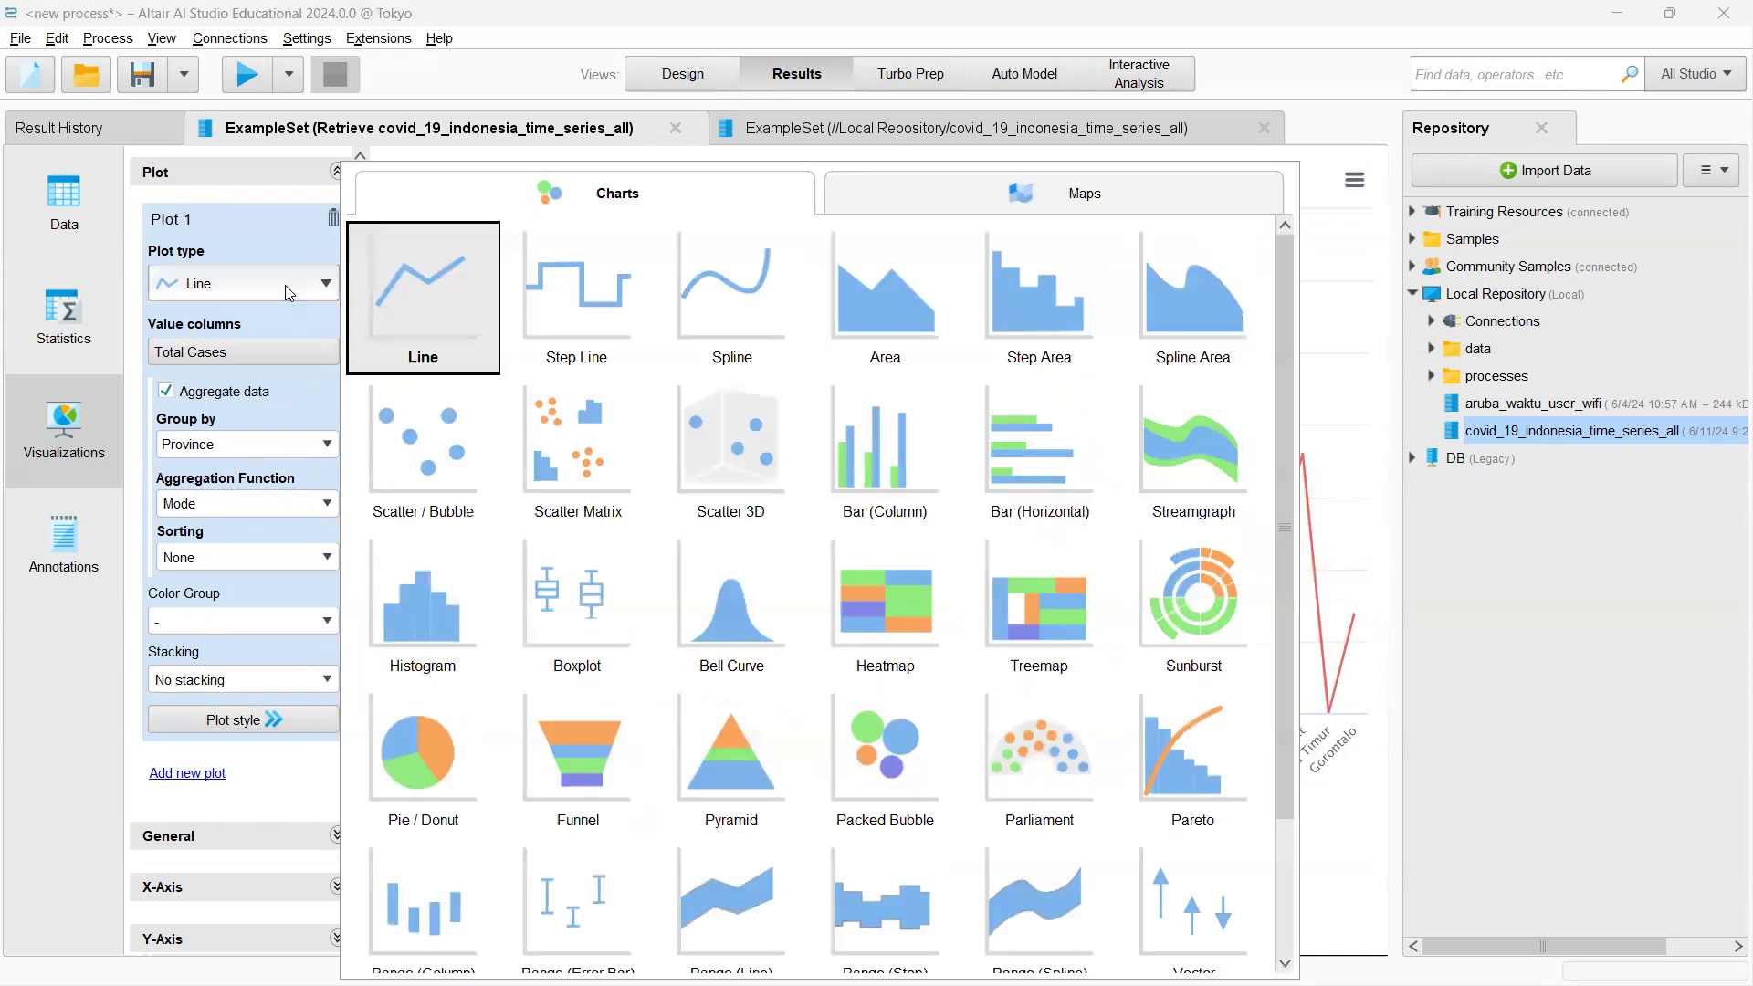
left_click(873, 455)
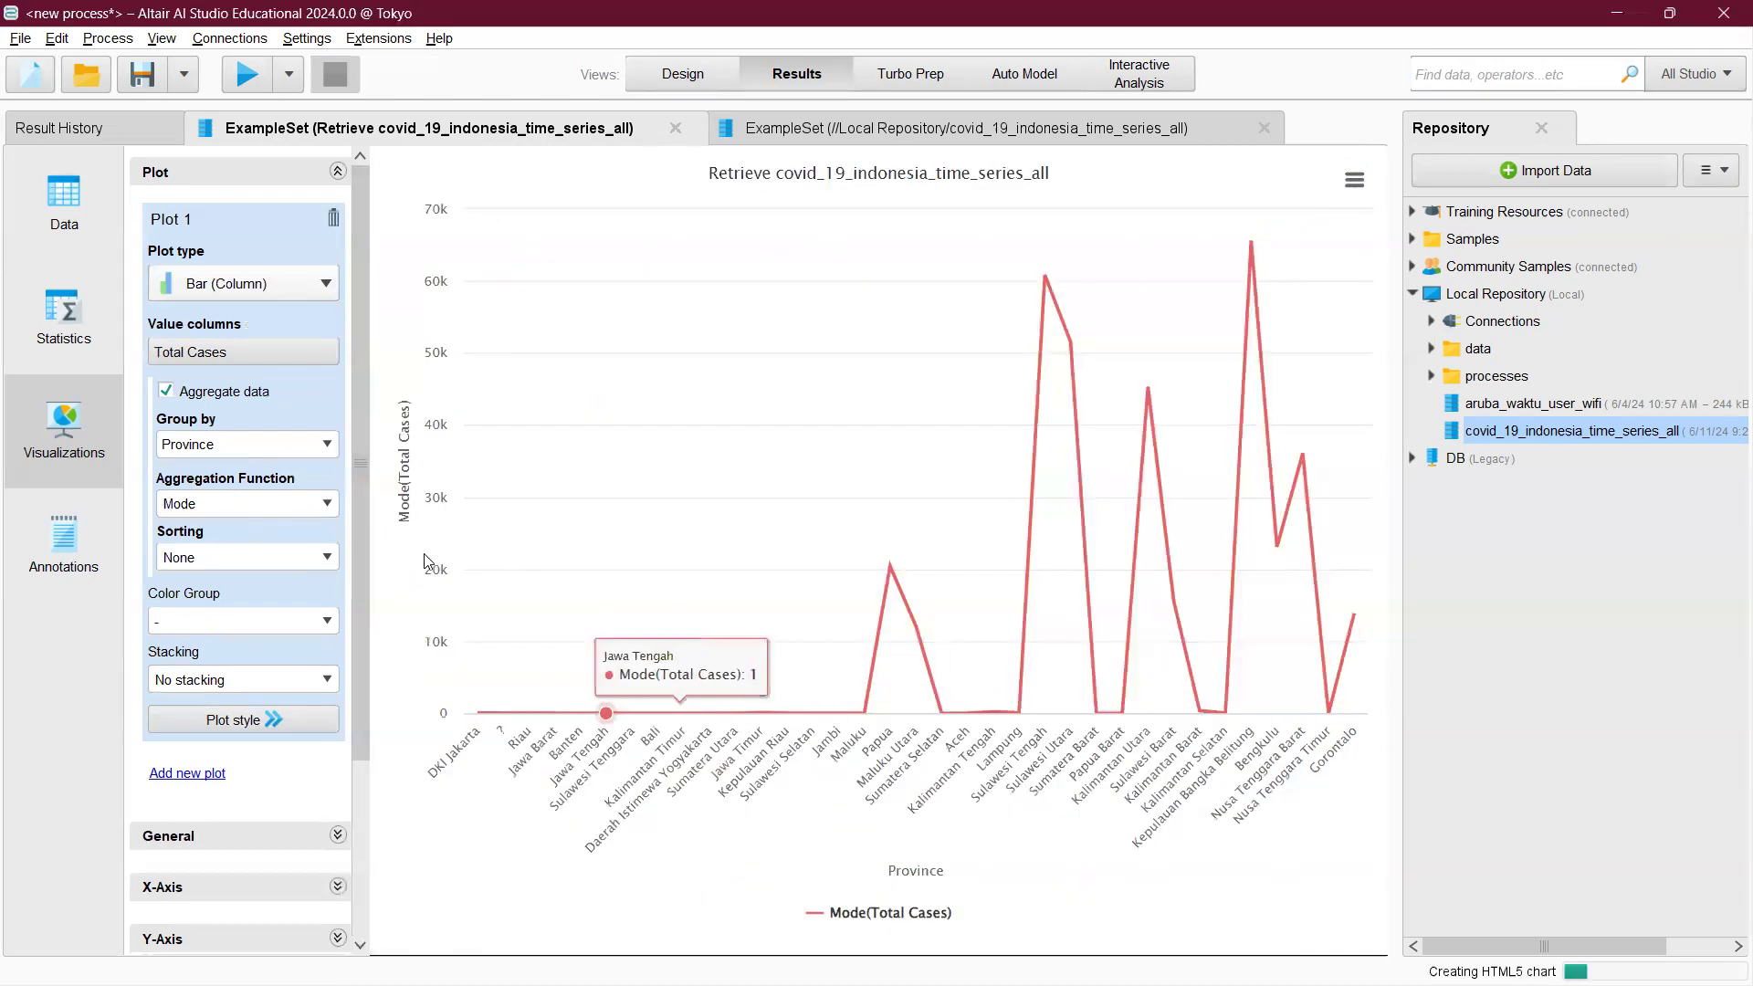
- Add New Cases to the bar chart's value columns alongside Total Cases
left_click(293, 513)
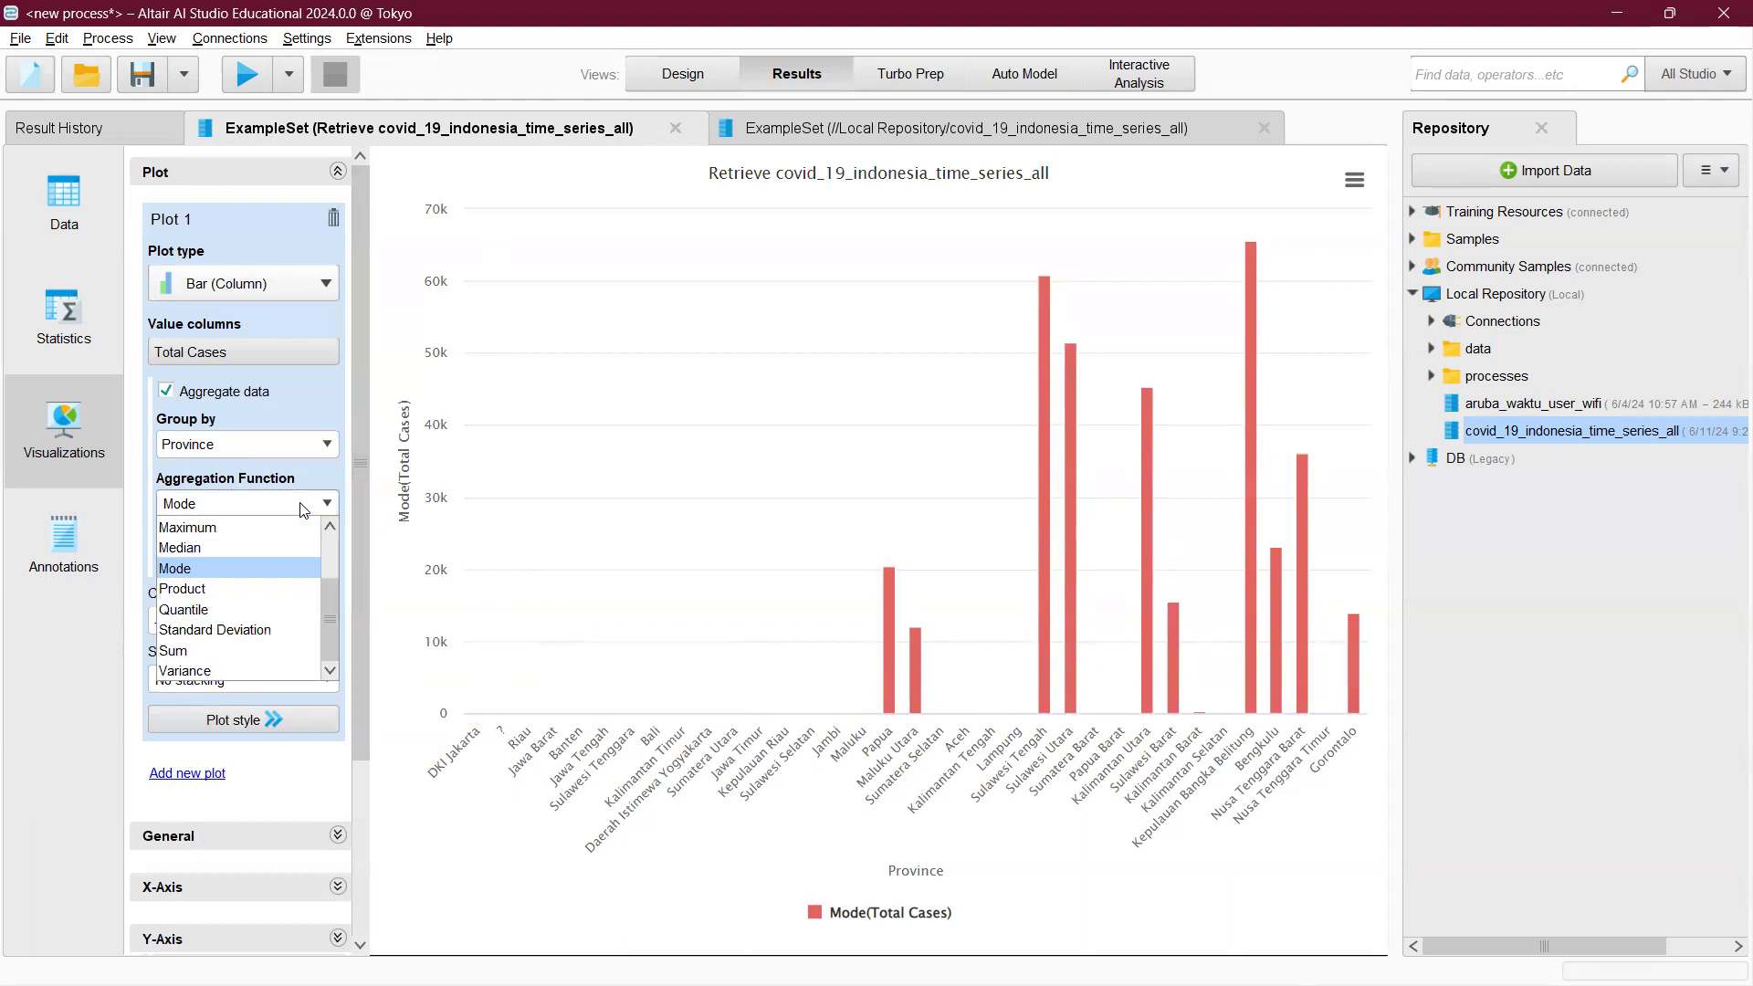
left_click(307, 409)
left_click(318, 343)
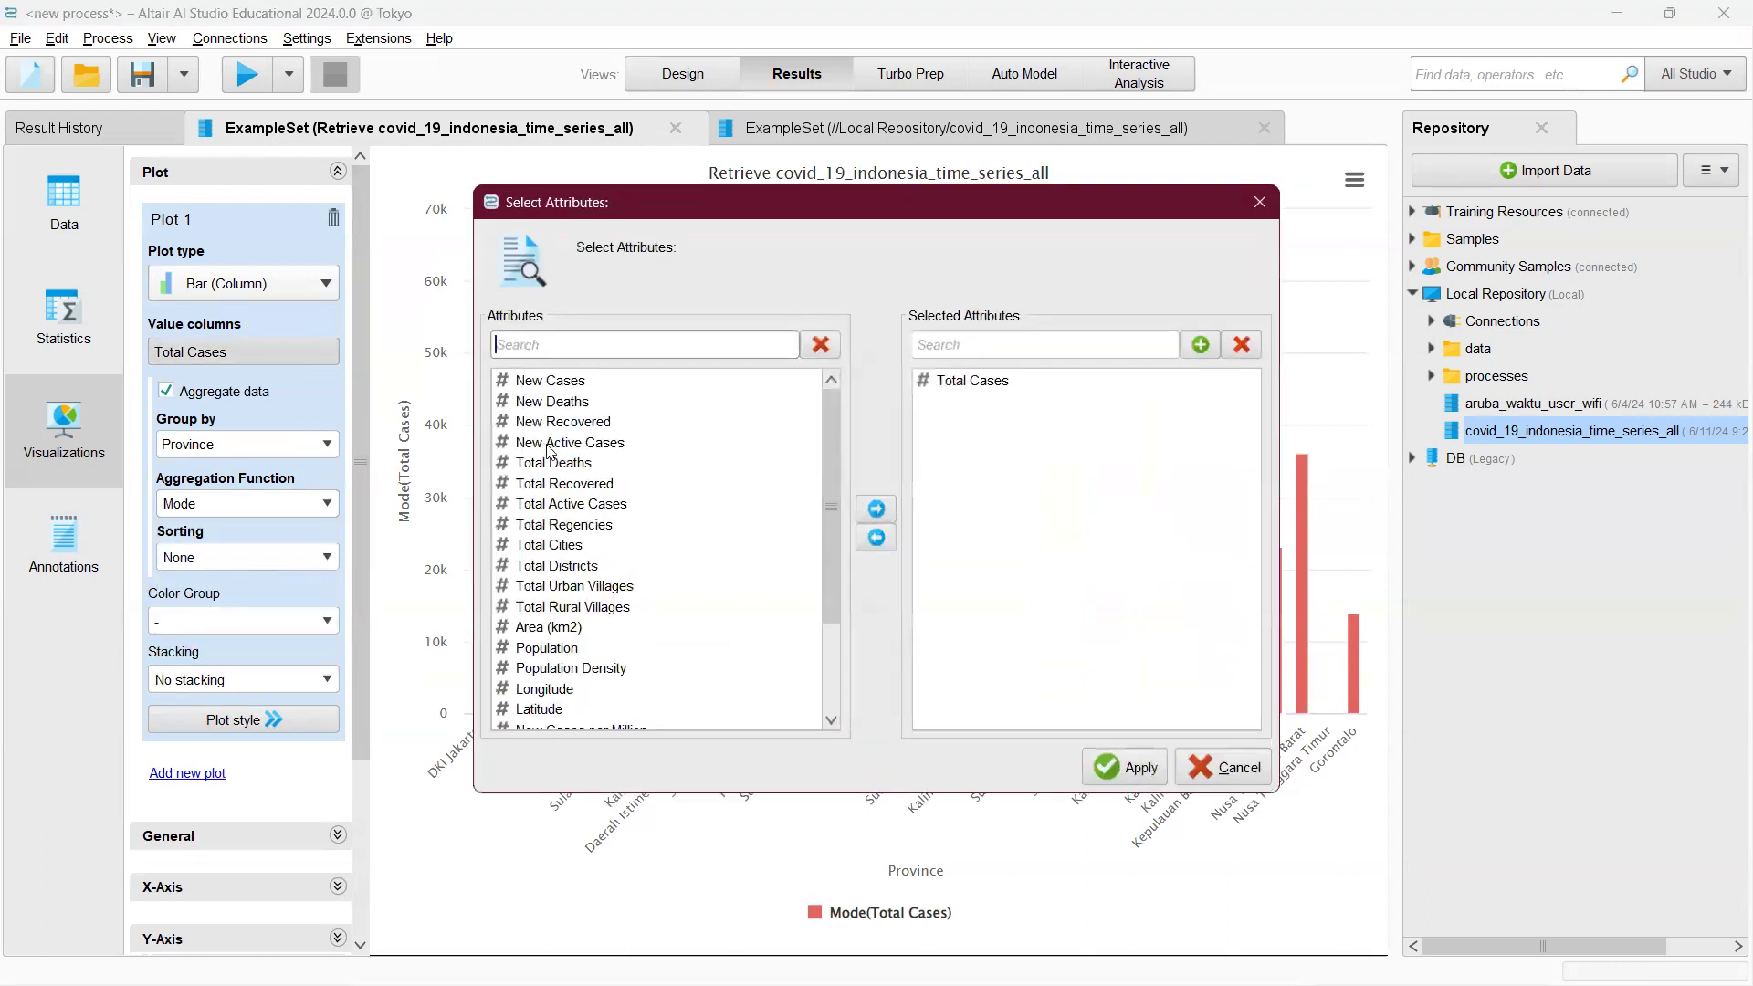
left_click(577, 406)
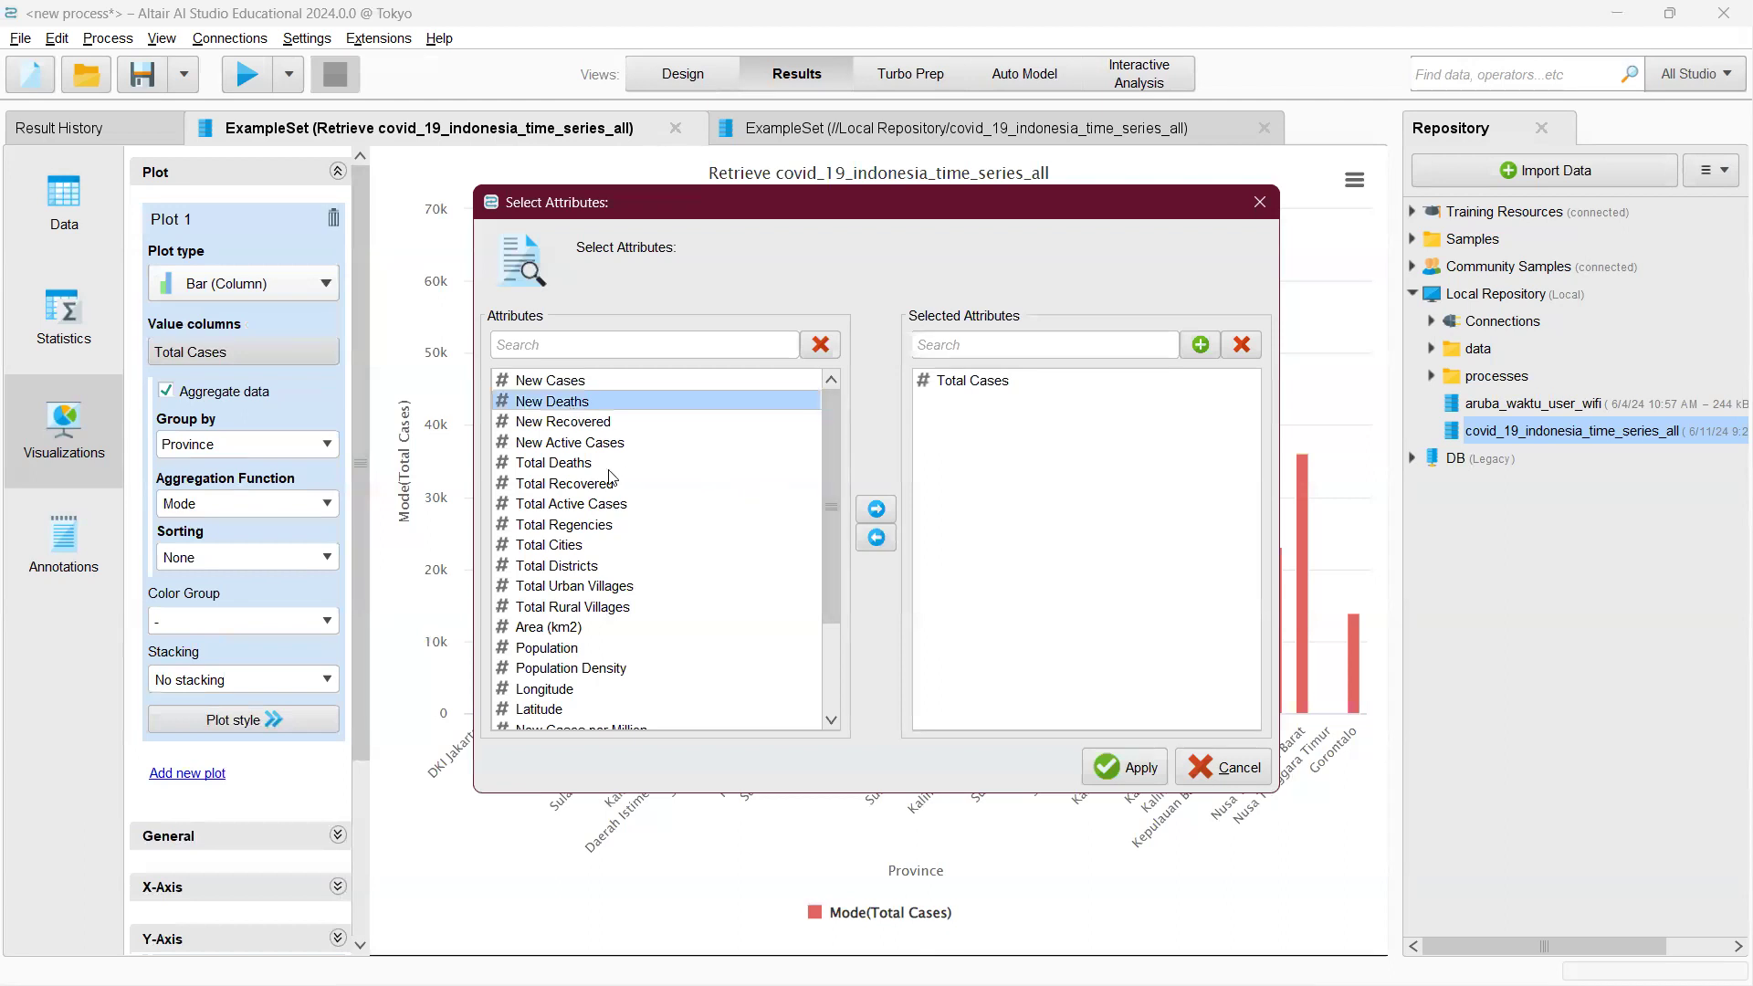
left_click(568, 382)
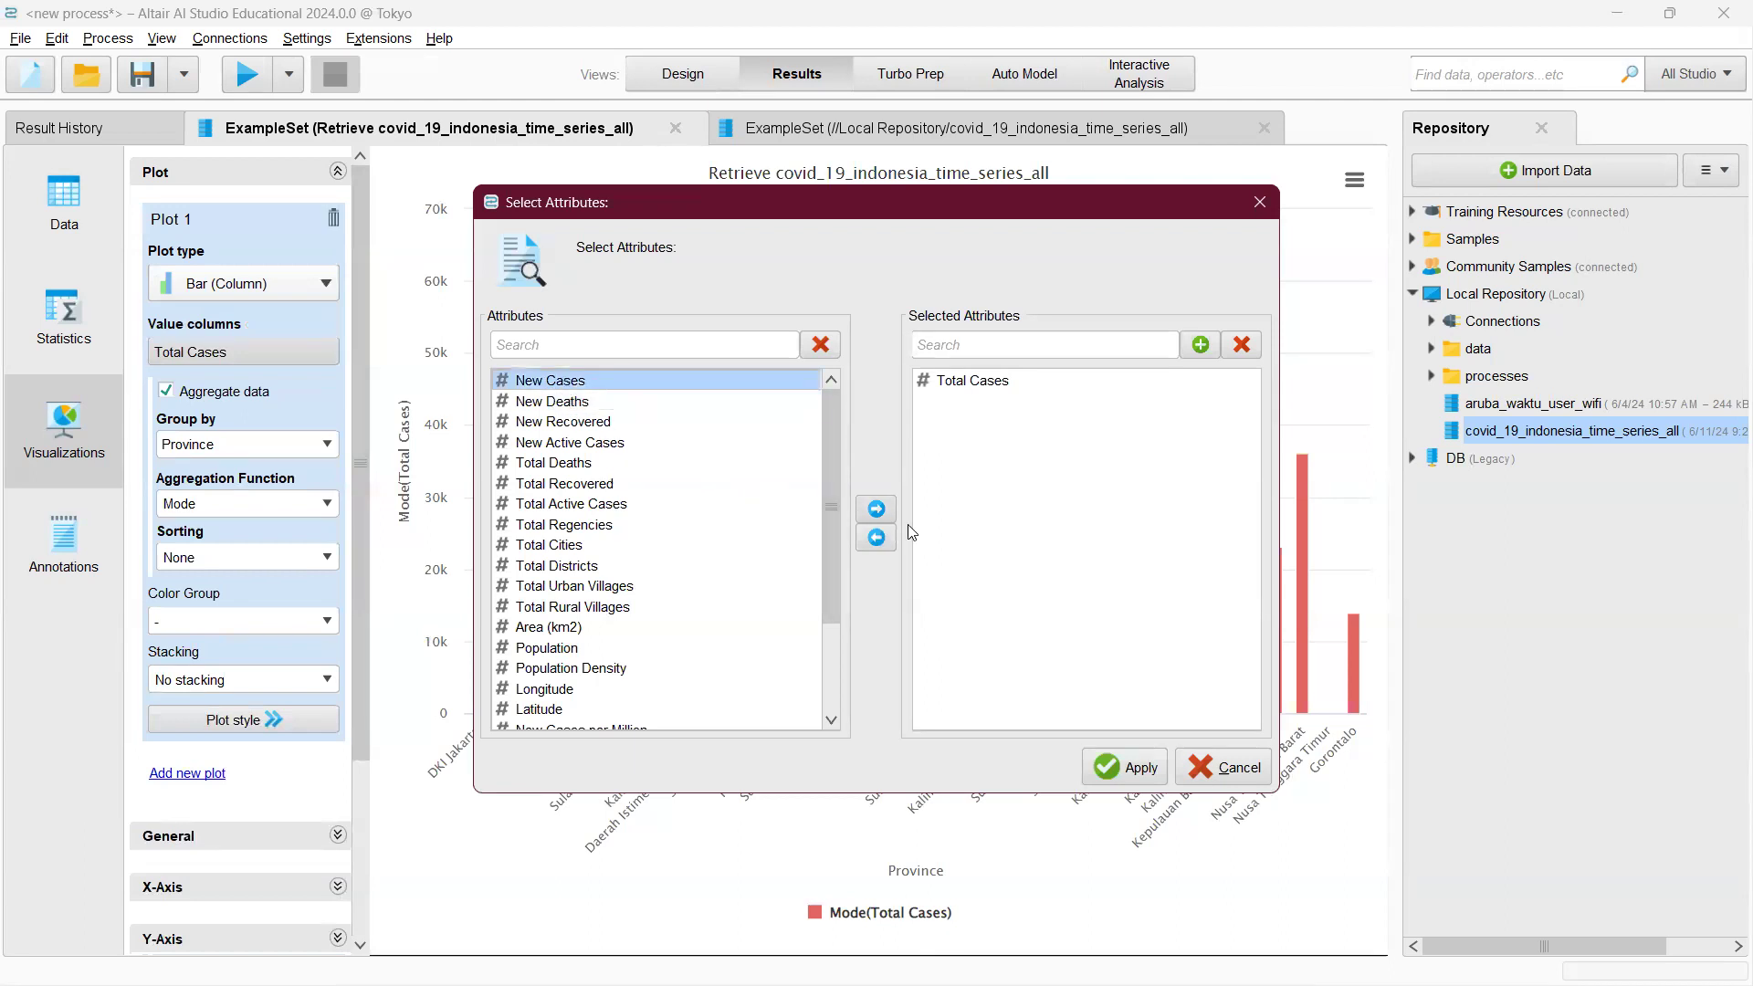
left_click(875, 509)
left_click(1146, 768)
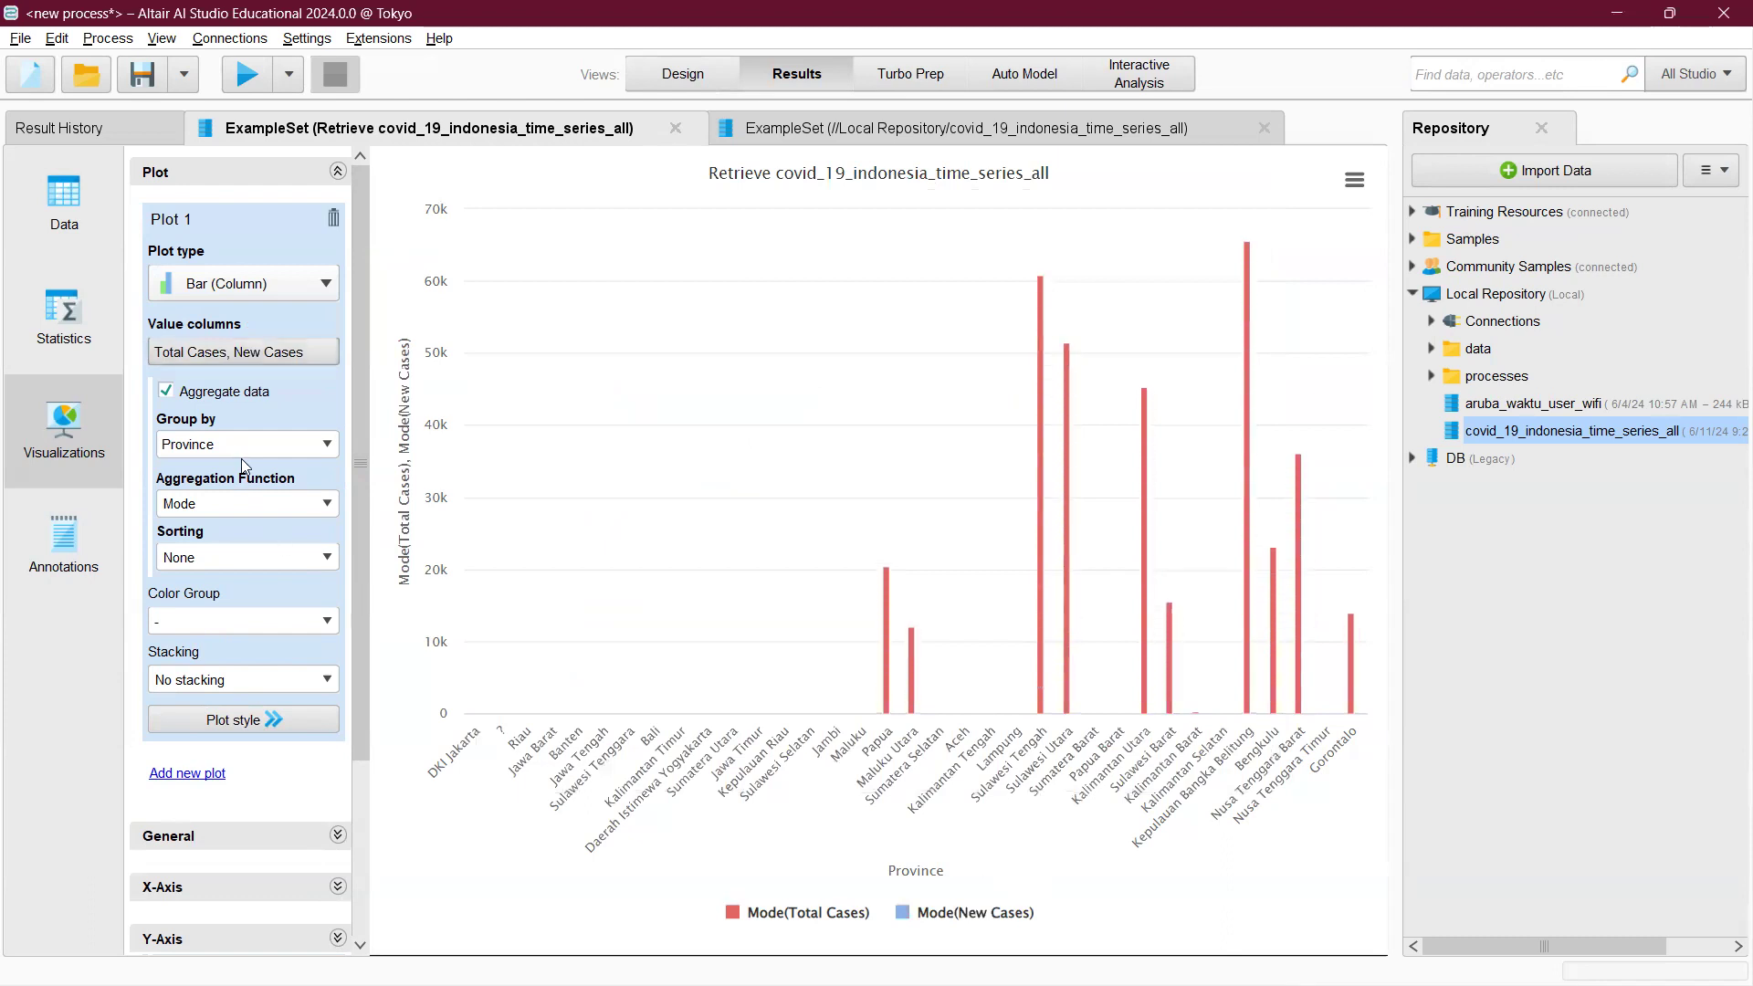
- Look through the available aggregation functions and set the bar chart's aggregation to Least
left_click(329, 501)
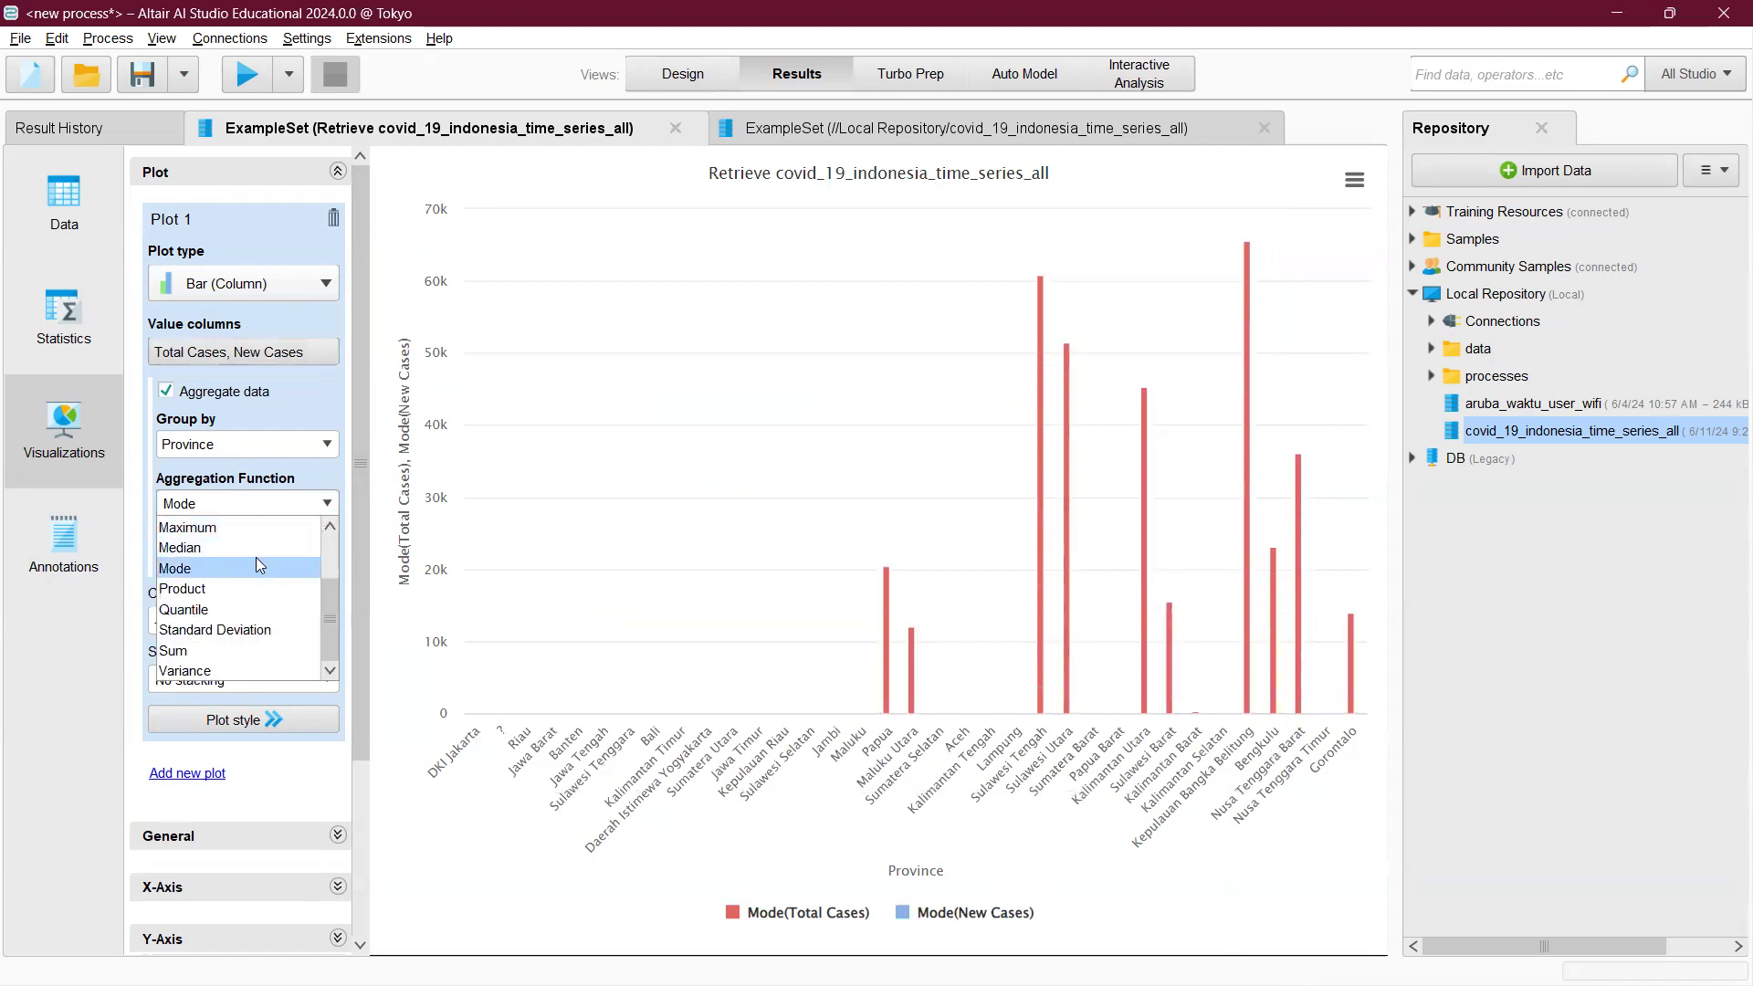
scroll(257, 542, "up", 2)
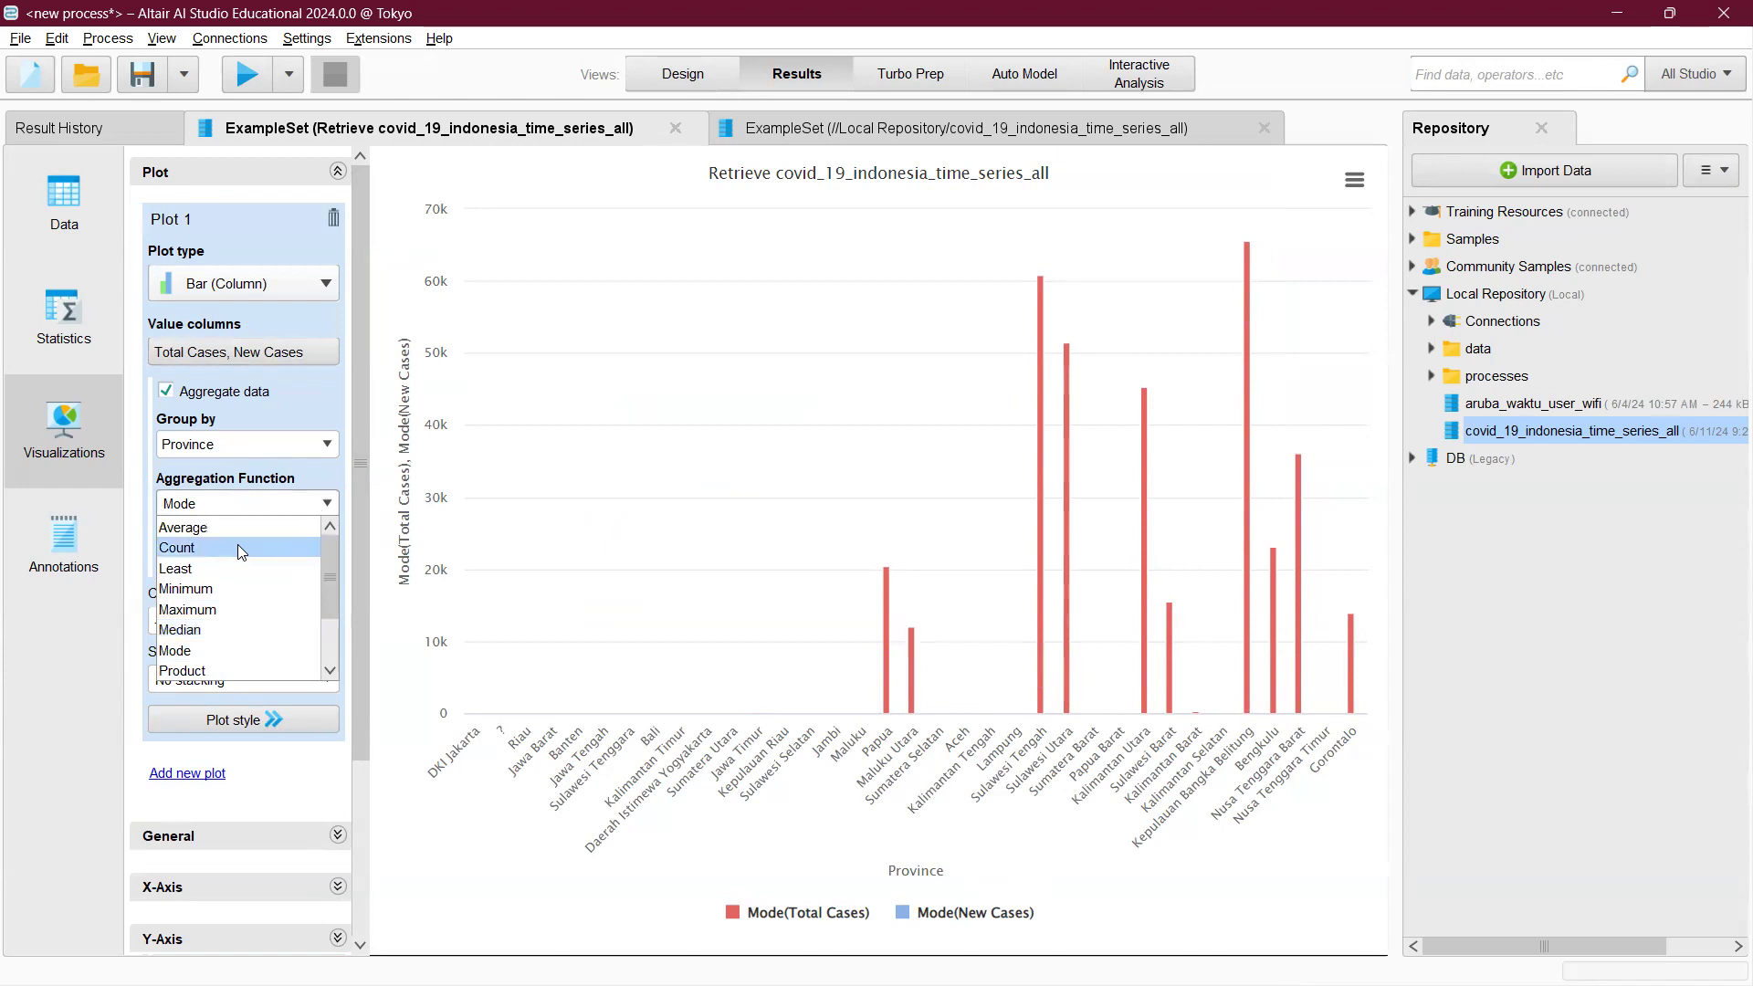
scroll(238, 544, "down", 2)
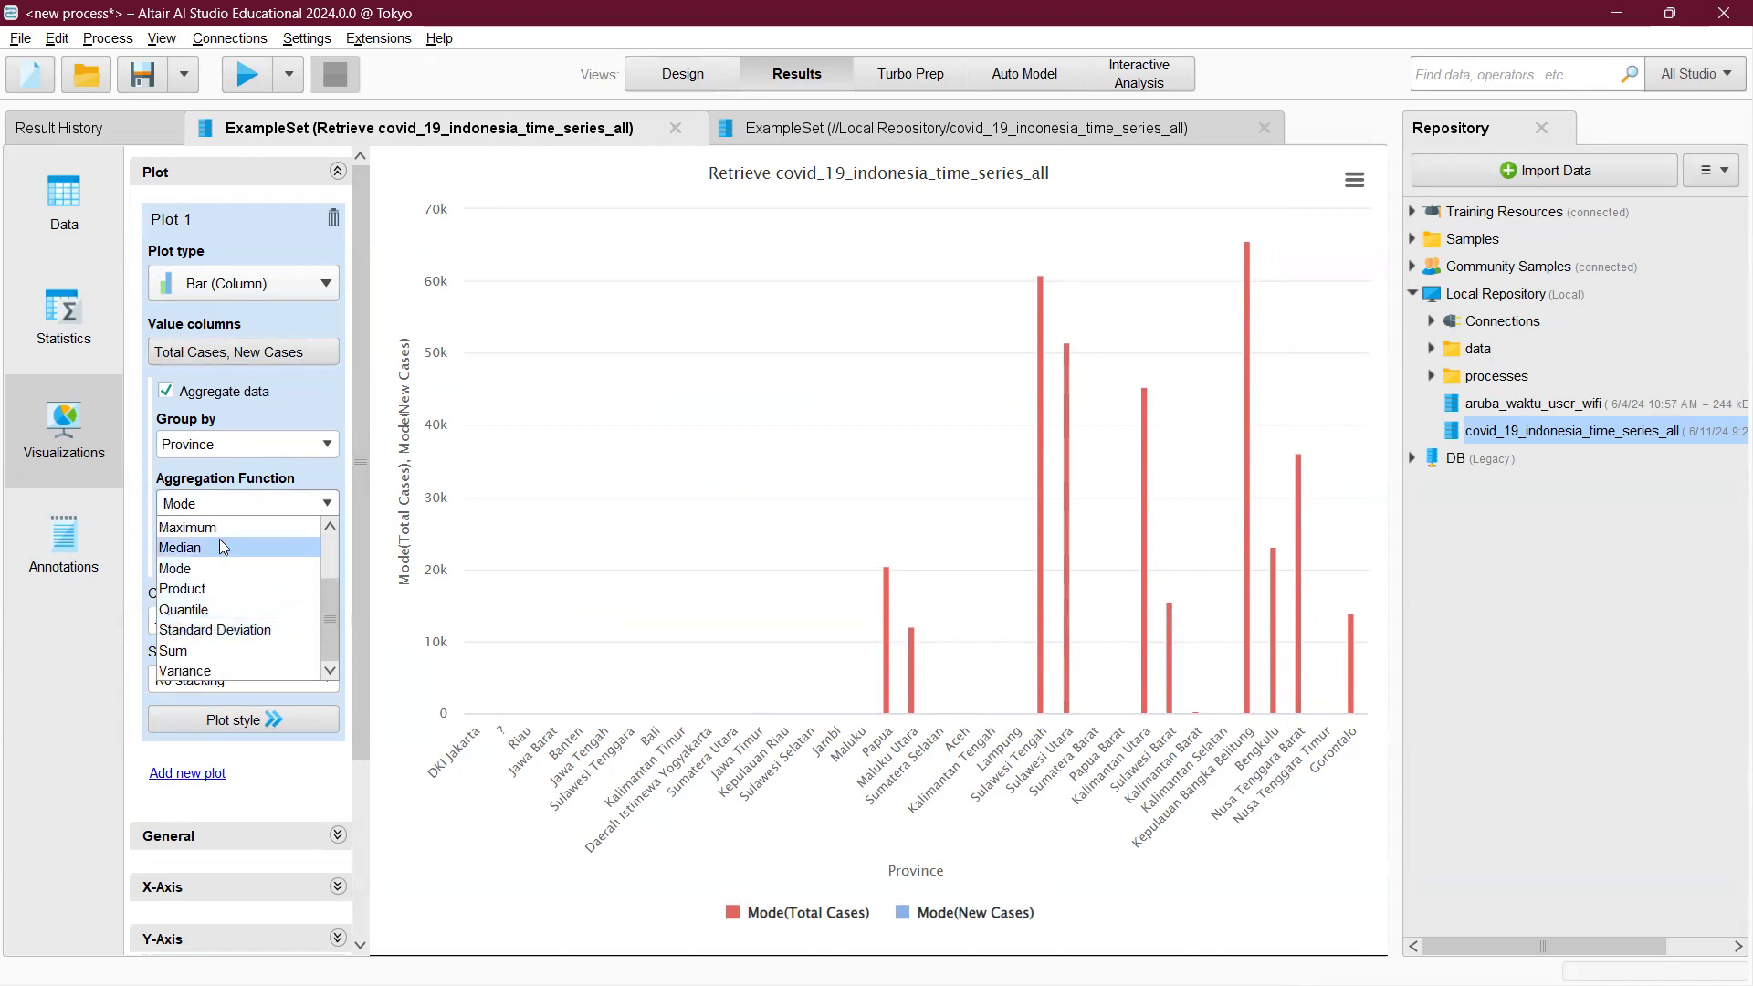
scroll(212, 577, "up", 1)
left_click(228, 570)
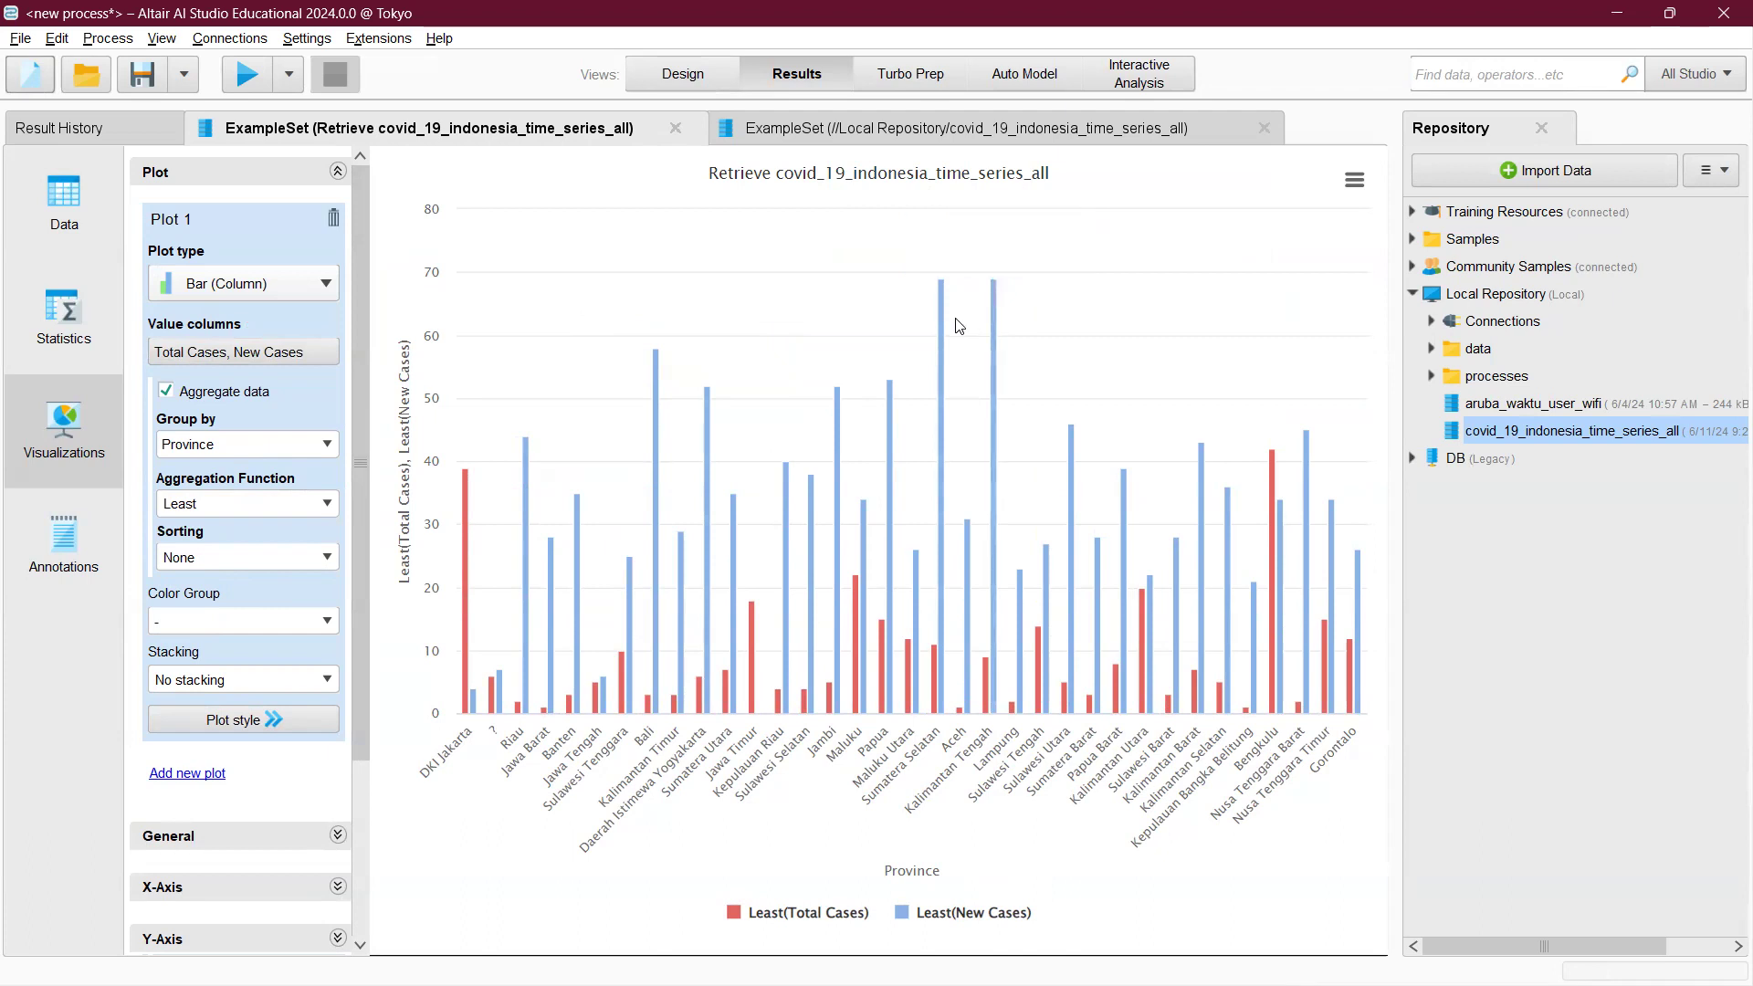
mouse_move(945, 322)
- Export the bar chart as a PDF named "Grafik Export" into the Downloads folder
left_click(1355, 180)
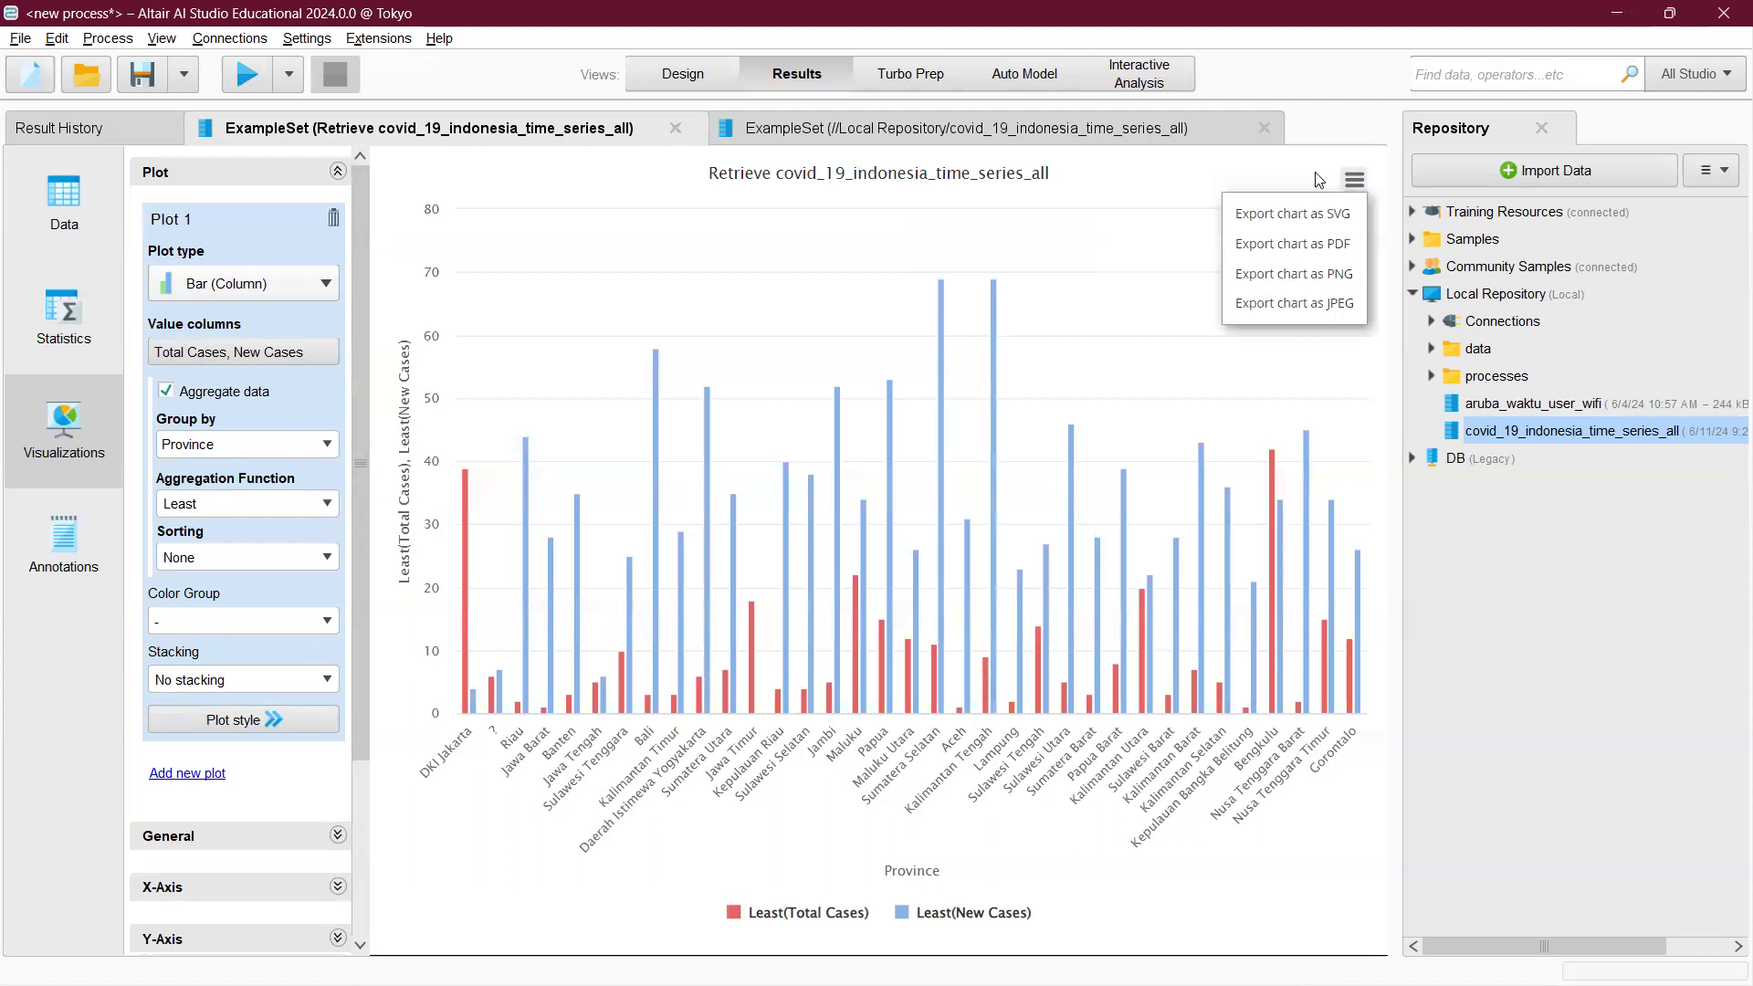
left_click(1292, 243)
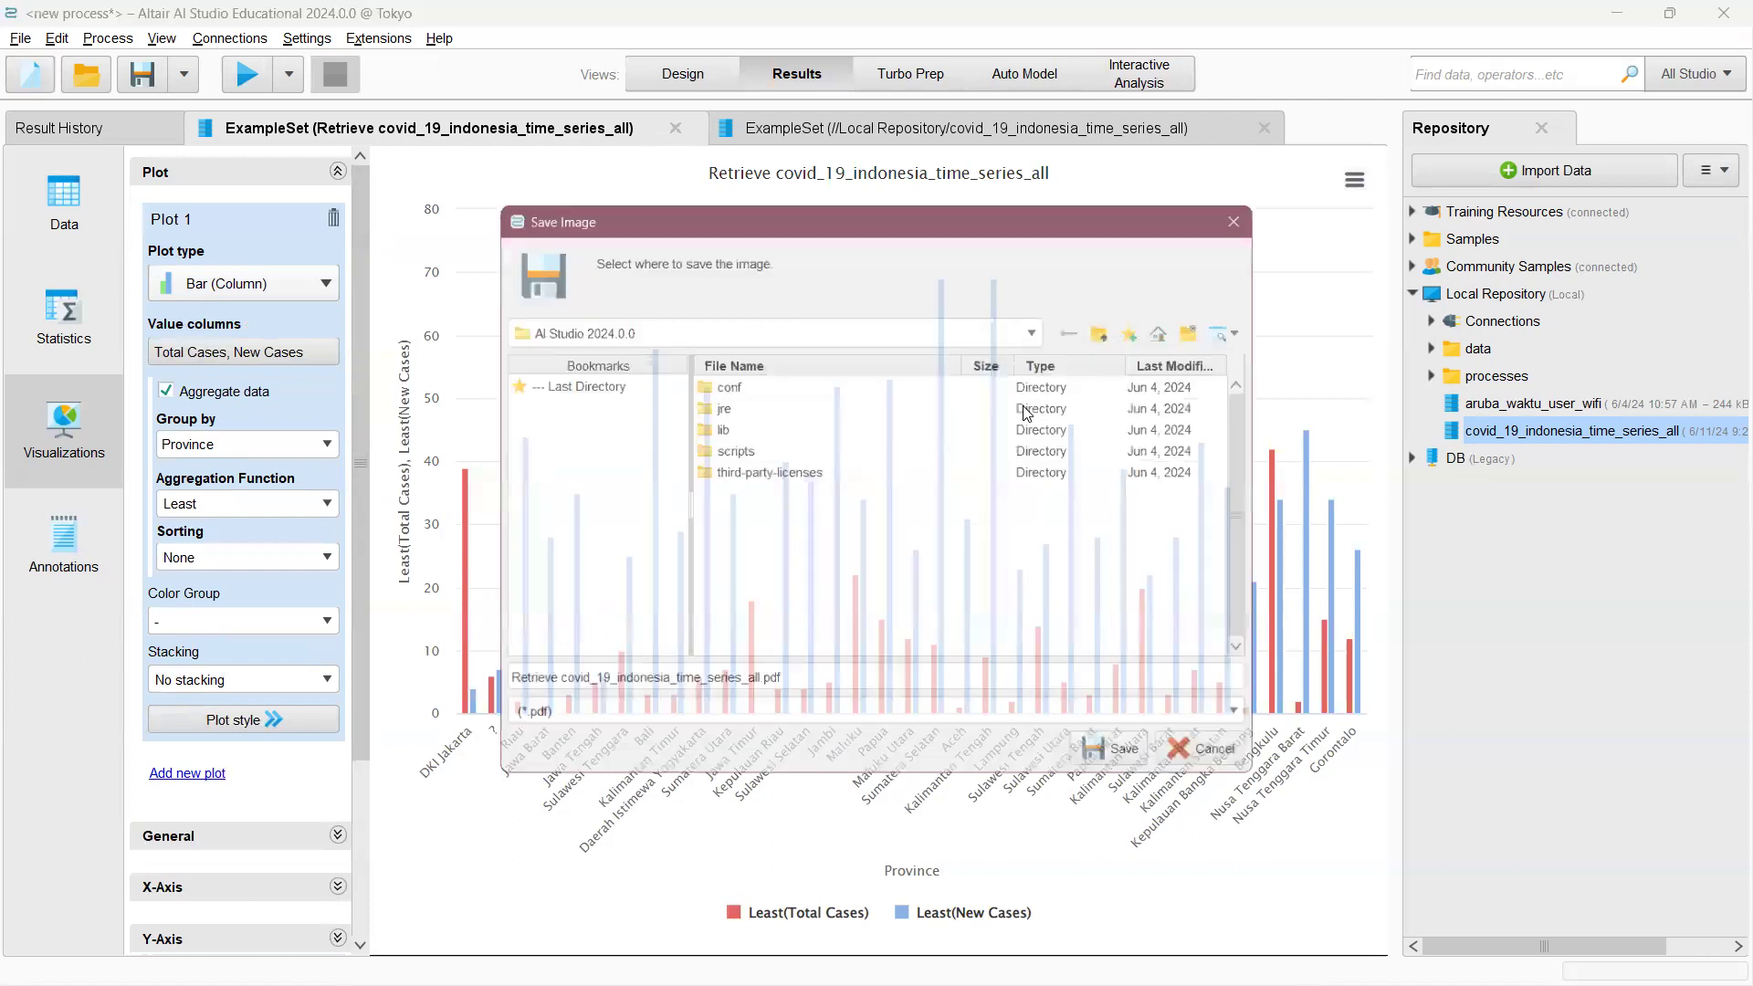
left_click(1043, 325)
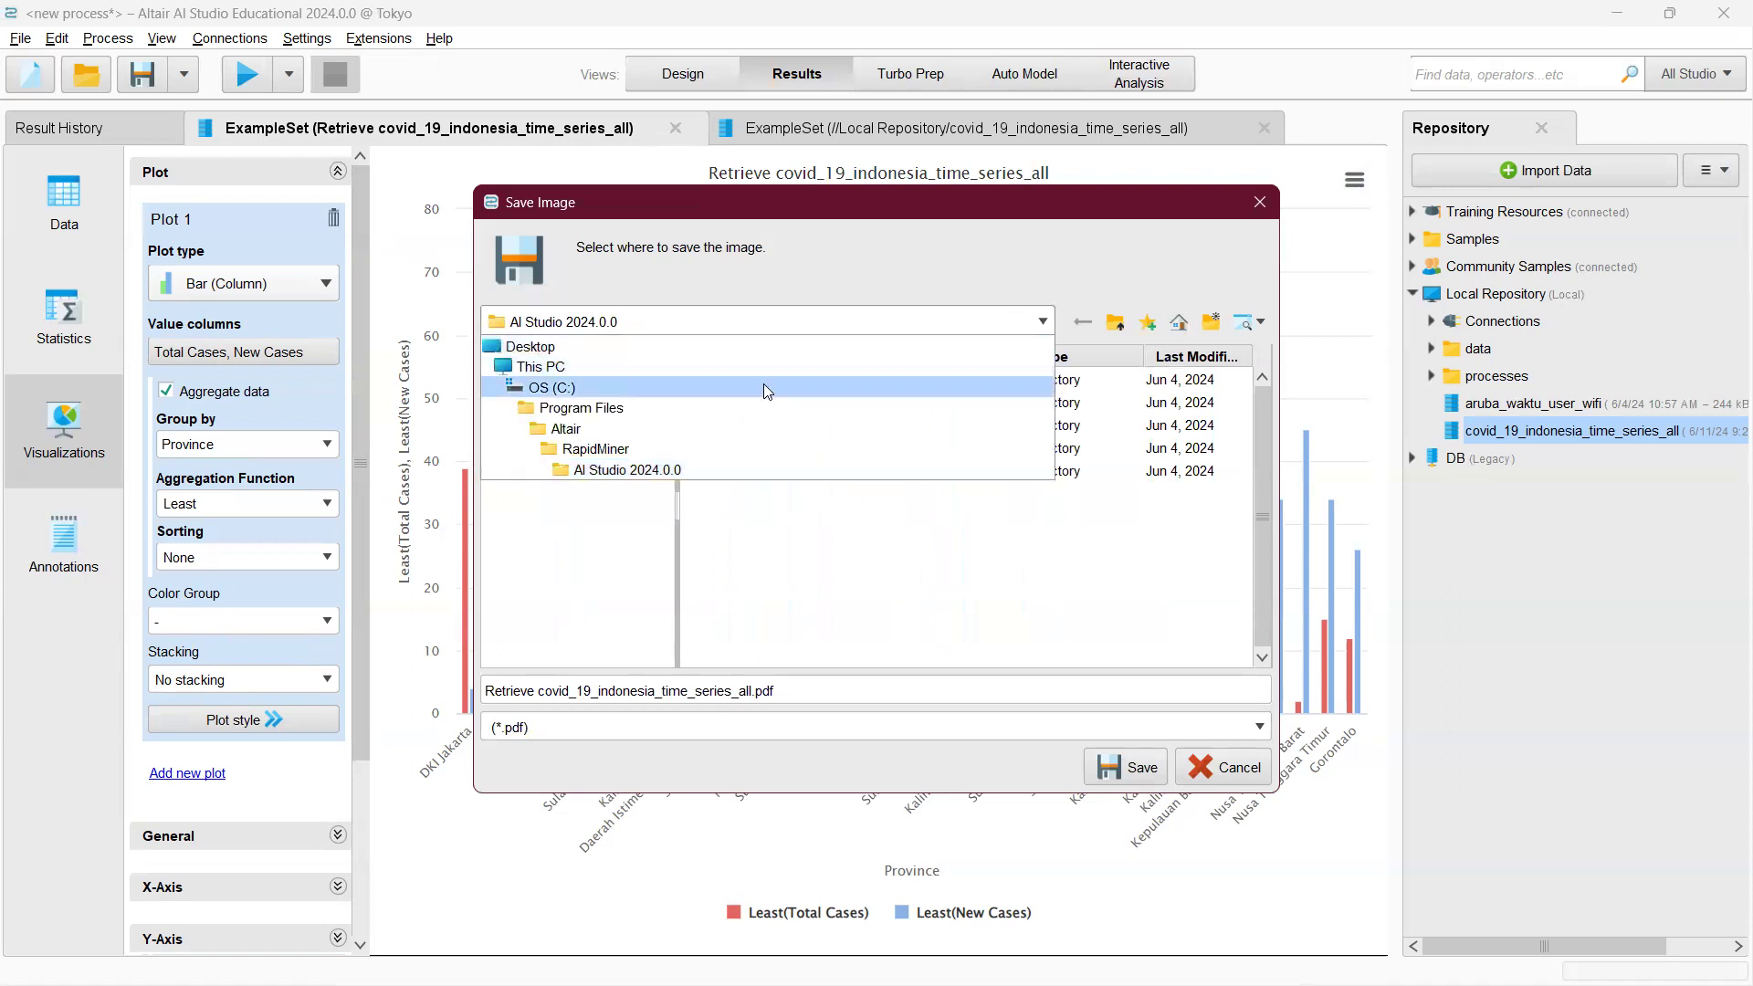
left_click(758, 345)
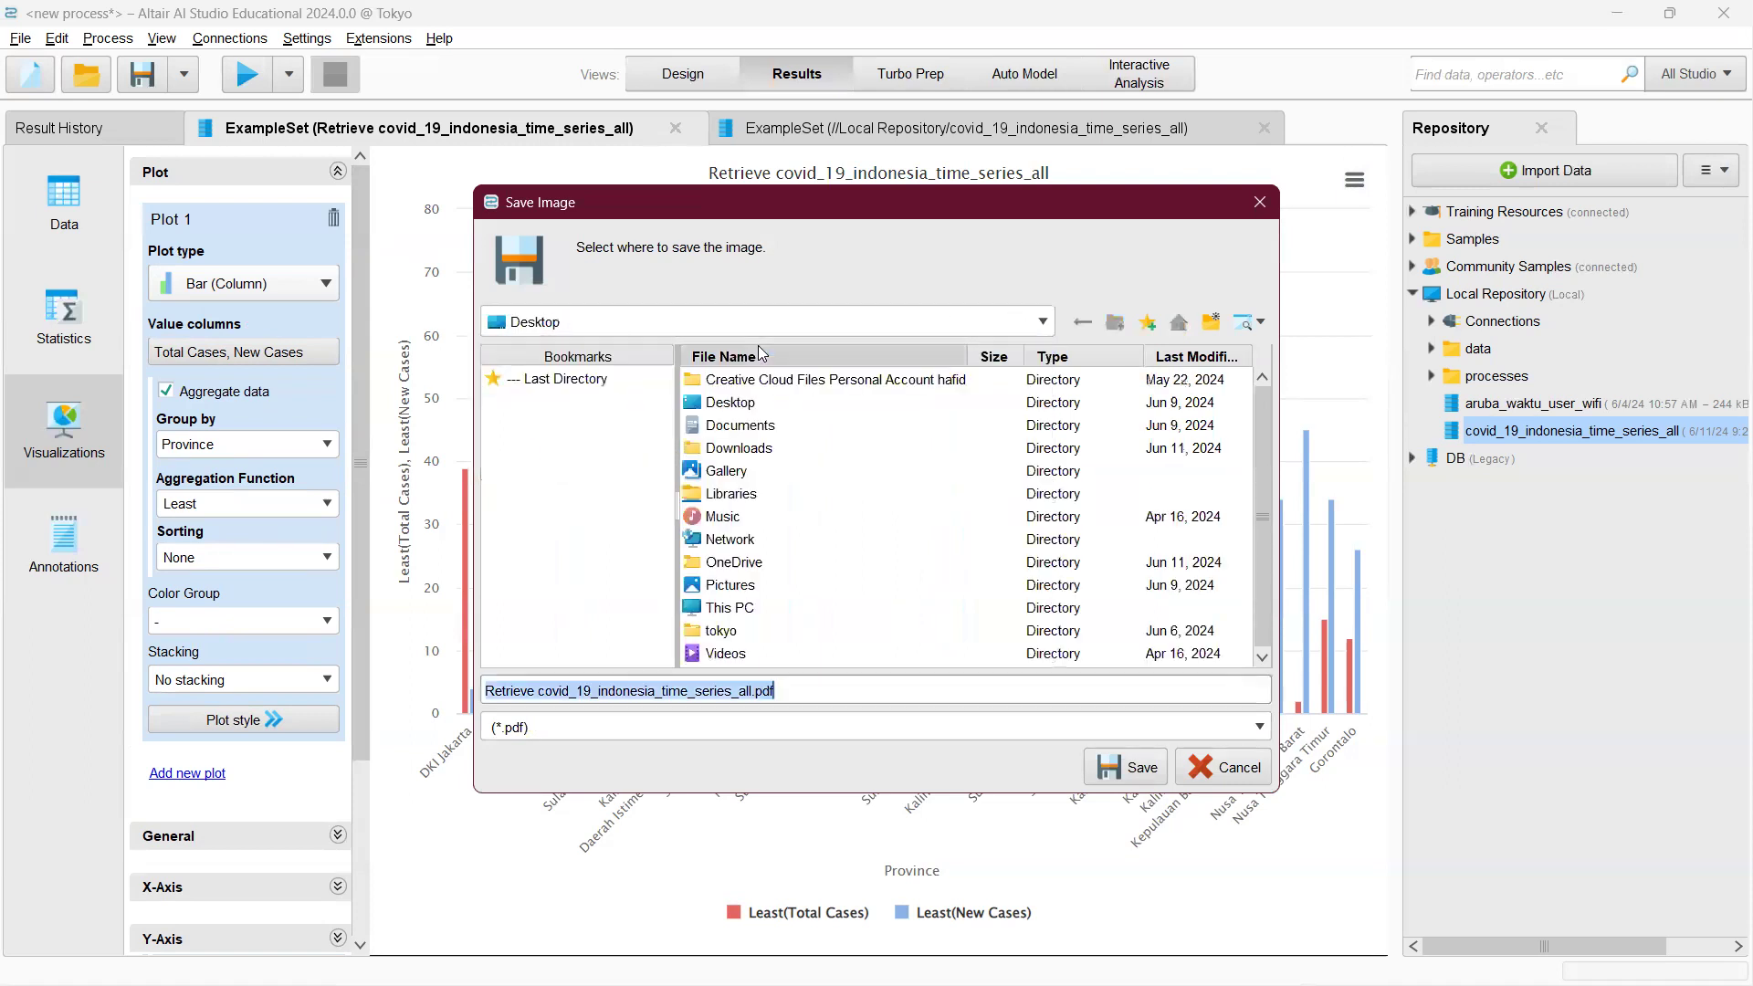
double_click(736, 447)
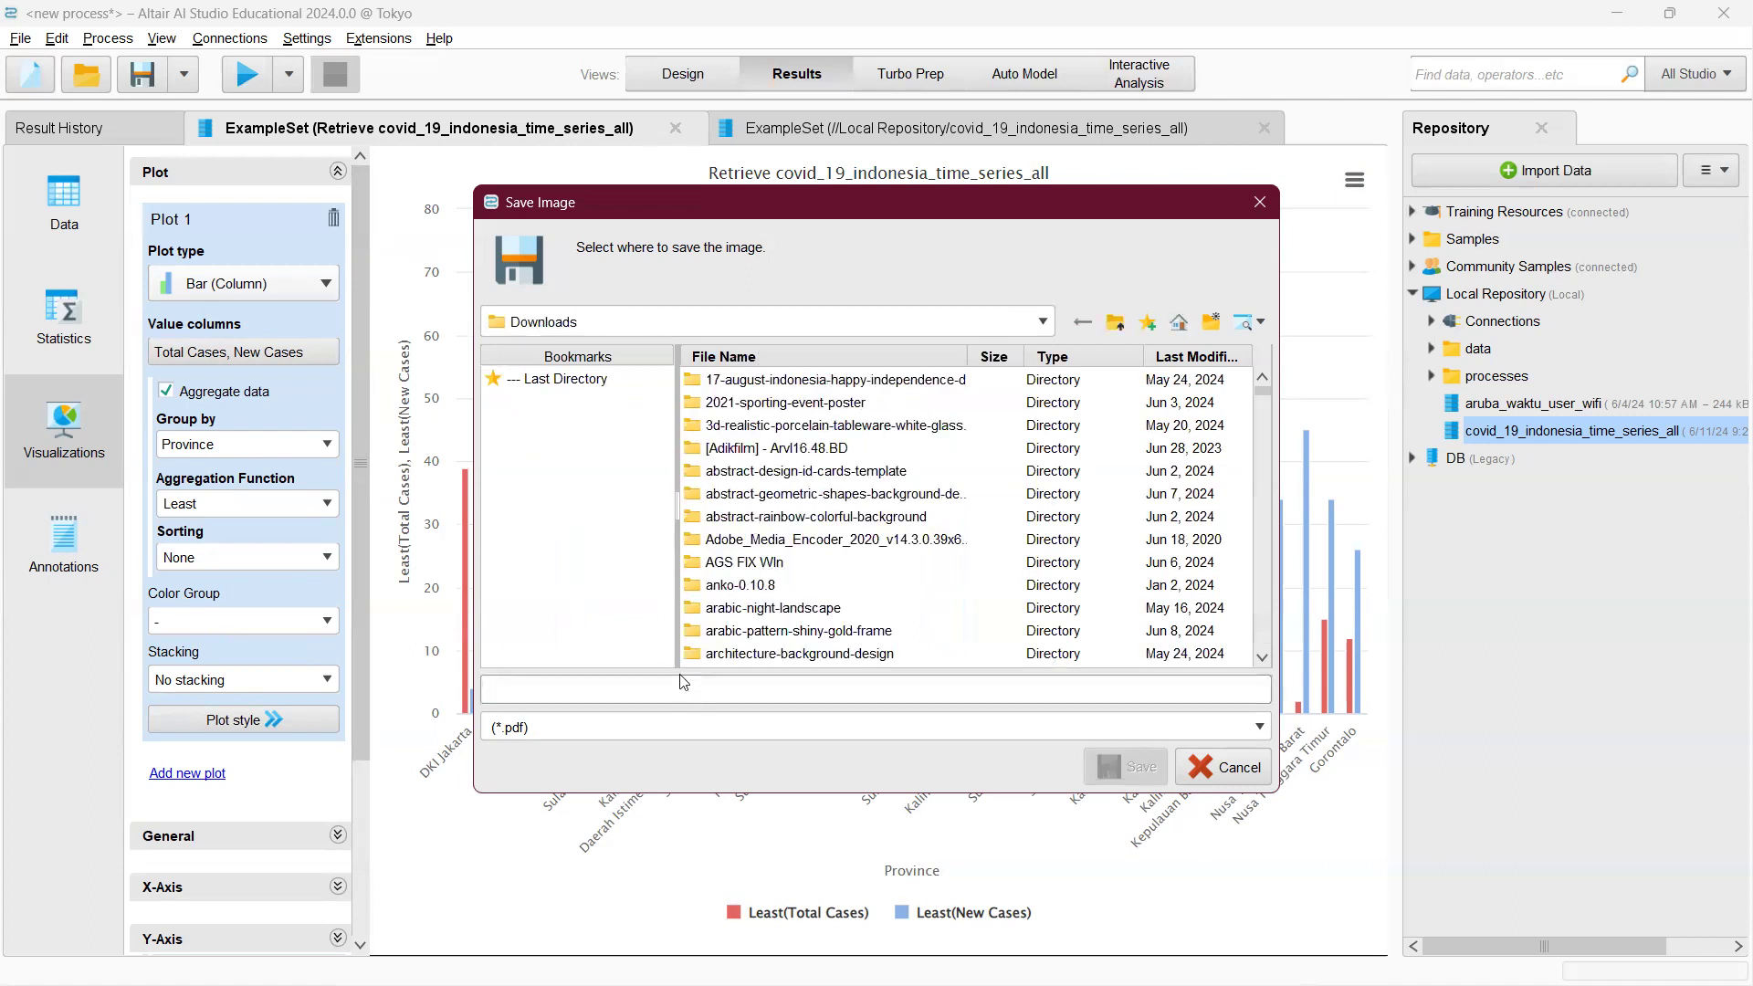
left_click(701, 681)
type("Grafik Export")
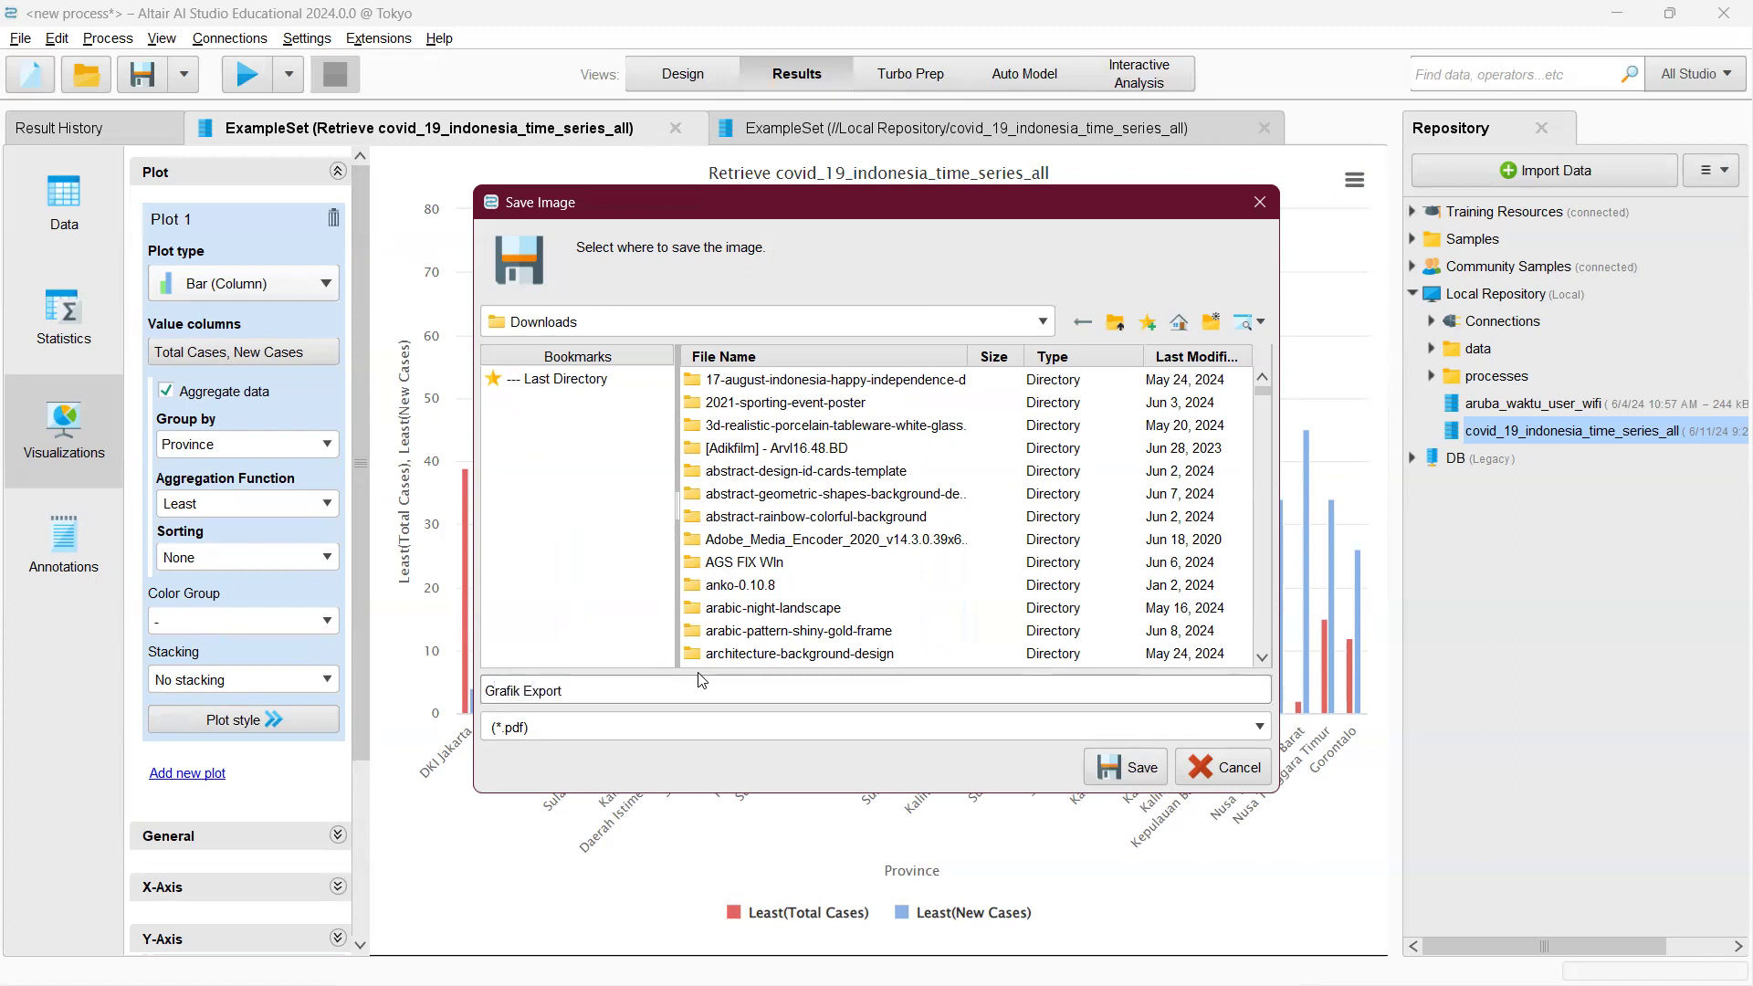
left_click(1132, 780)
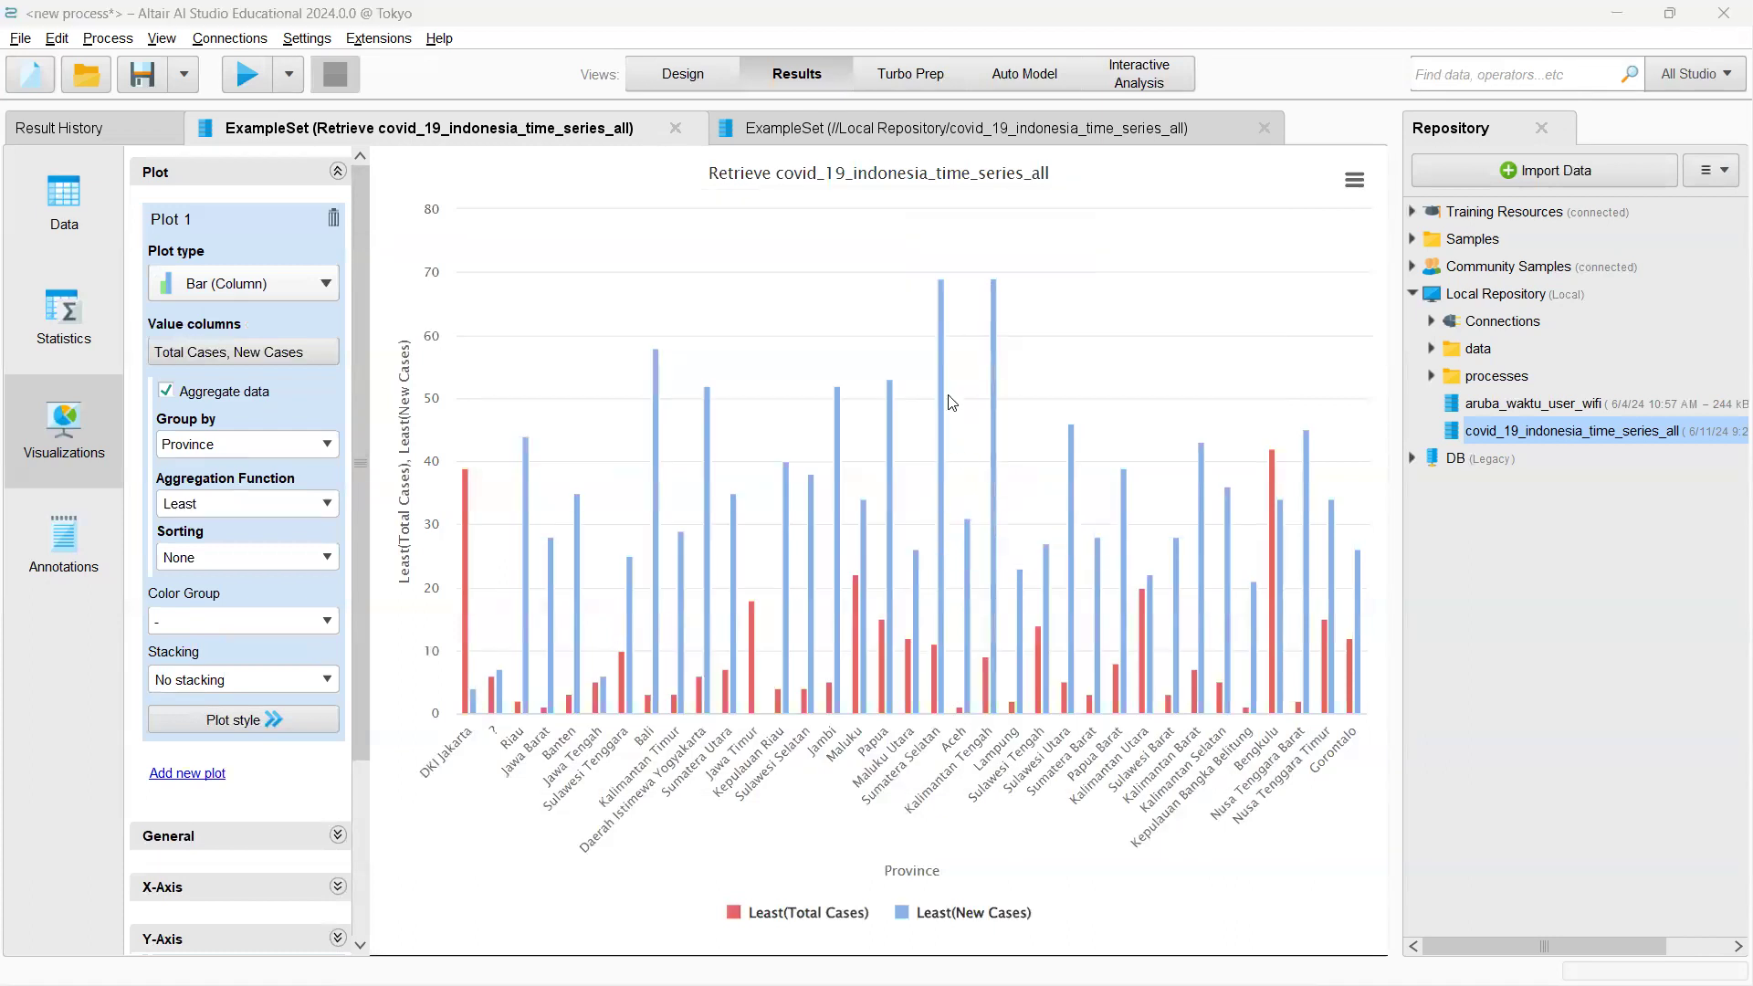
- Switch to File Explorer, open Grafik Export.pdf from Downloads to check the exported chart, and return to Altair AI Studio
key("alt+Tab")
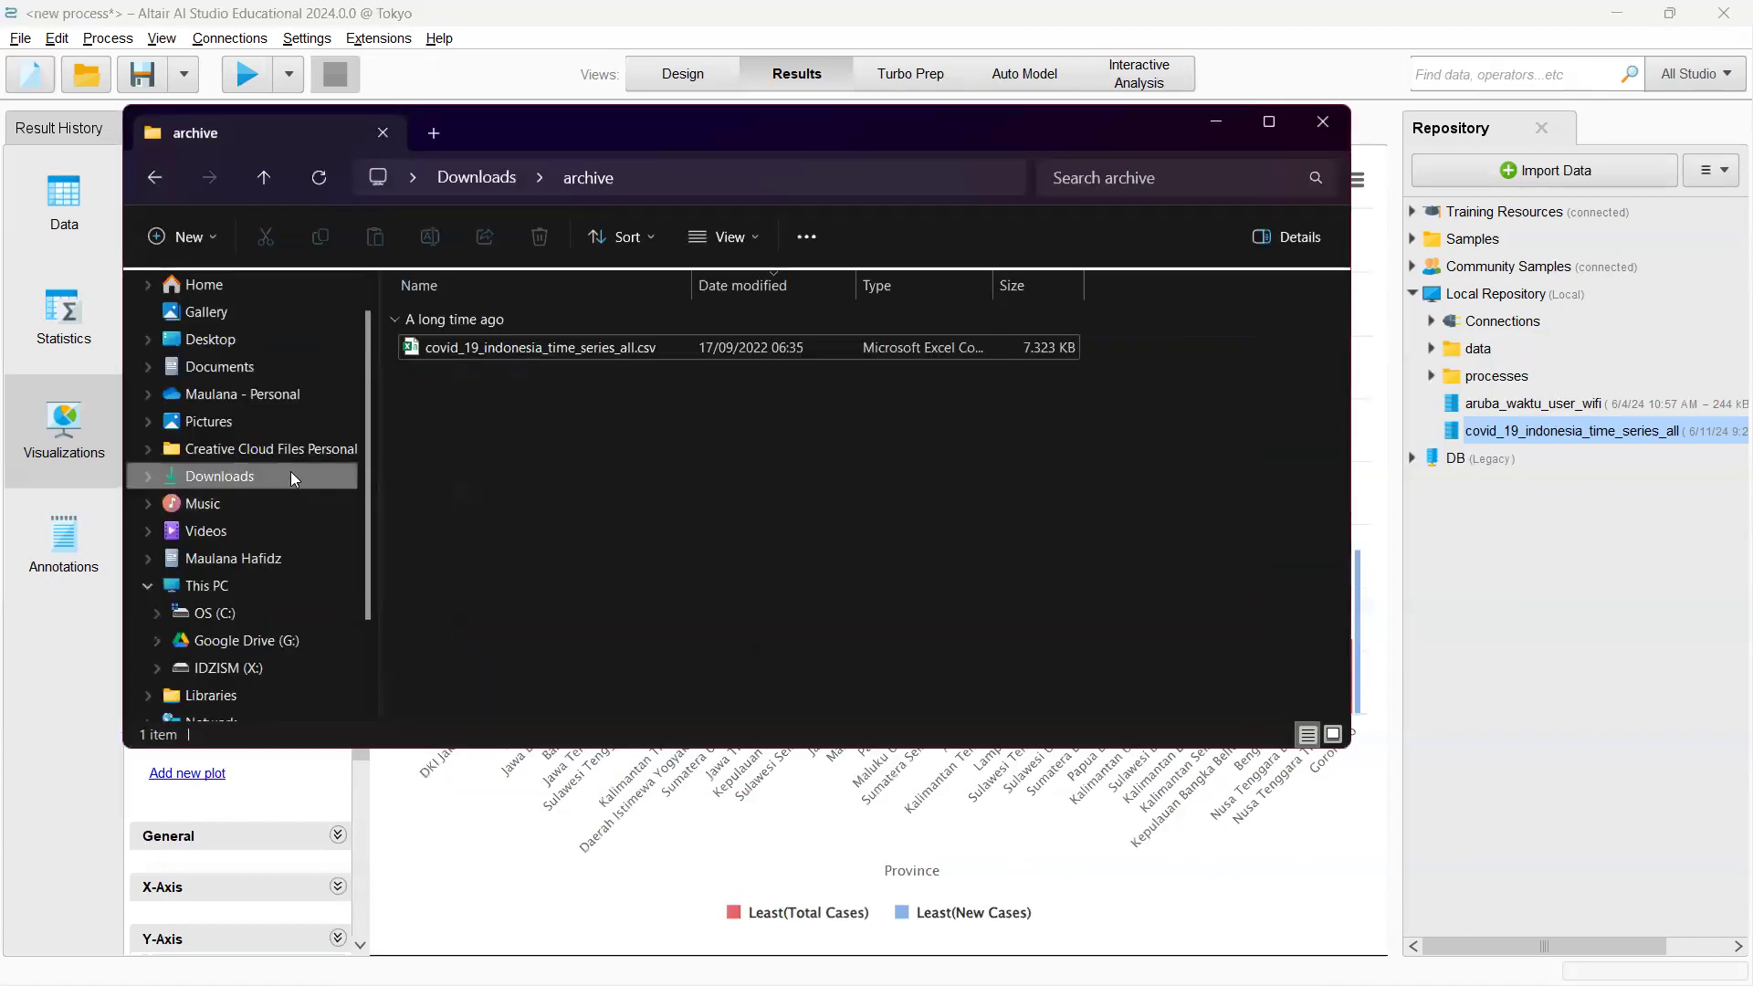
left_click(291, 476)
scroll(758, 534, "up", 1)
scroll(758, 533, "down", 3)
scroll(758, 532, "up", 5)
scroll(757, 523, "down", 1)
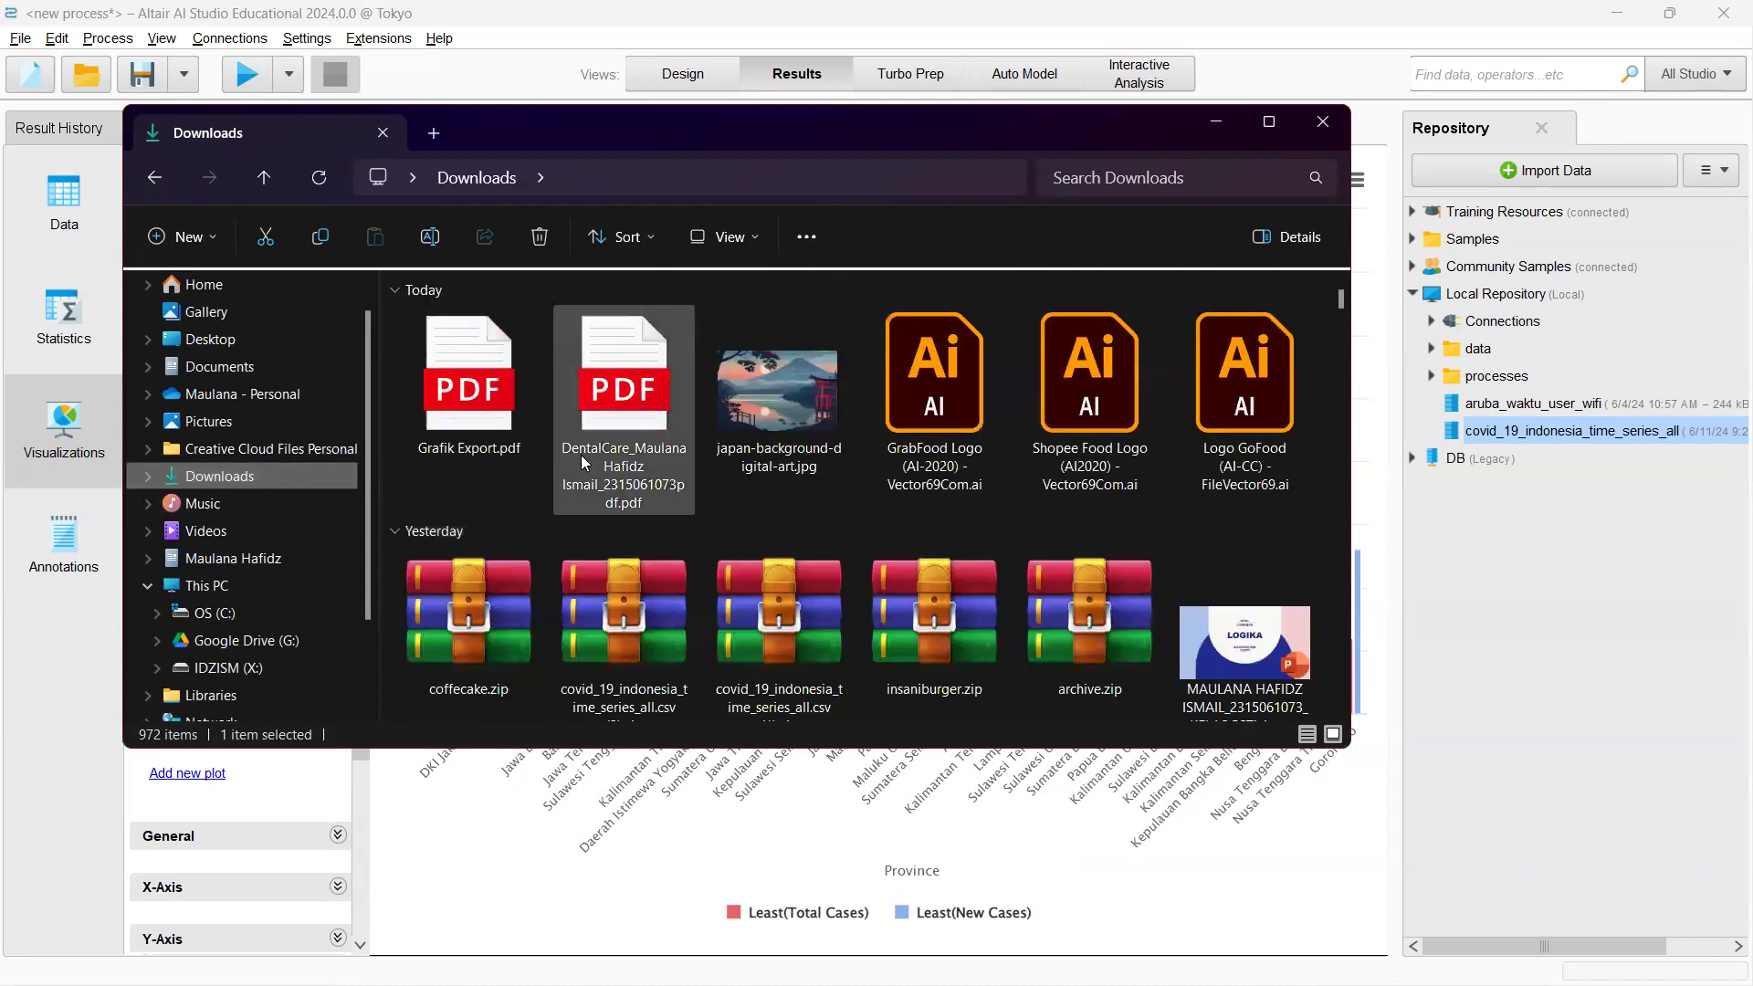
left_click(466, 402)
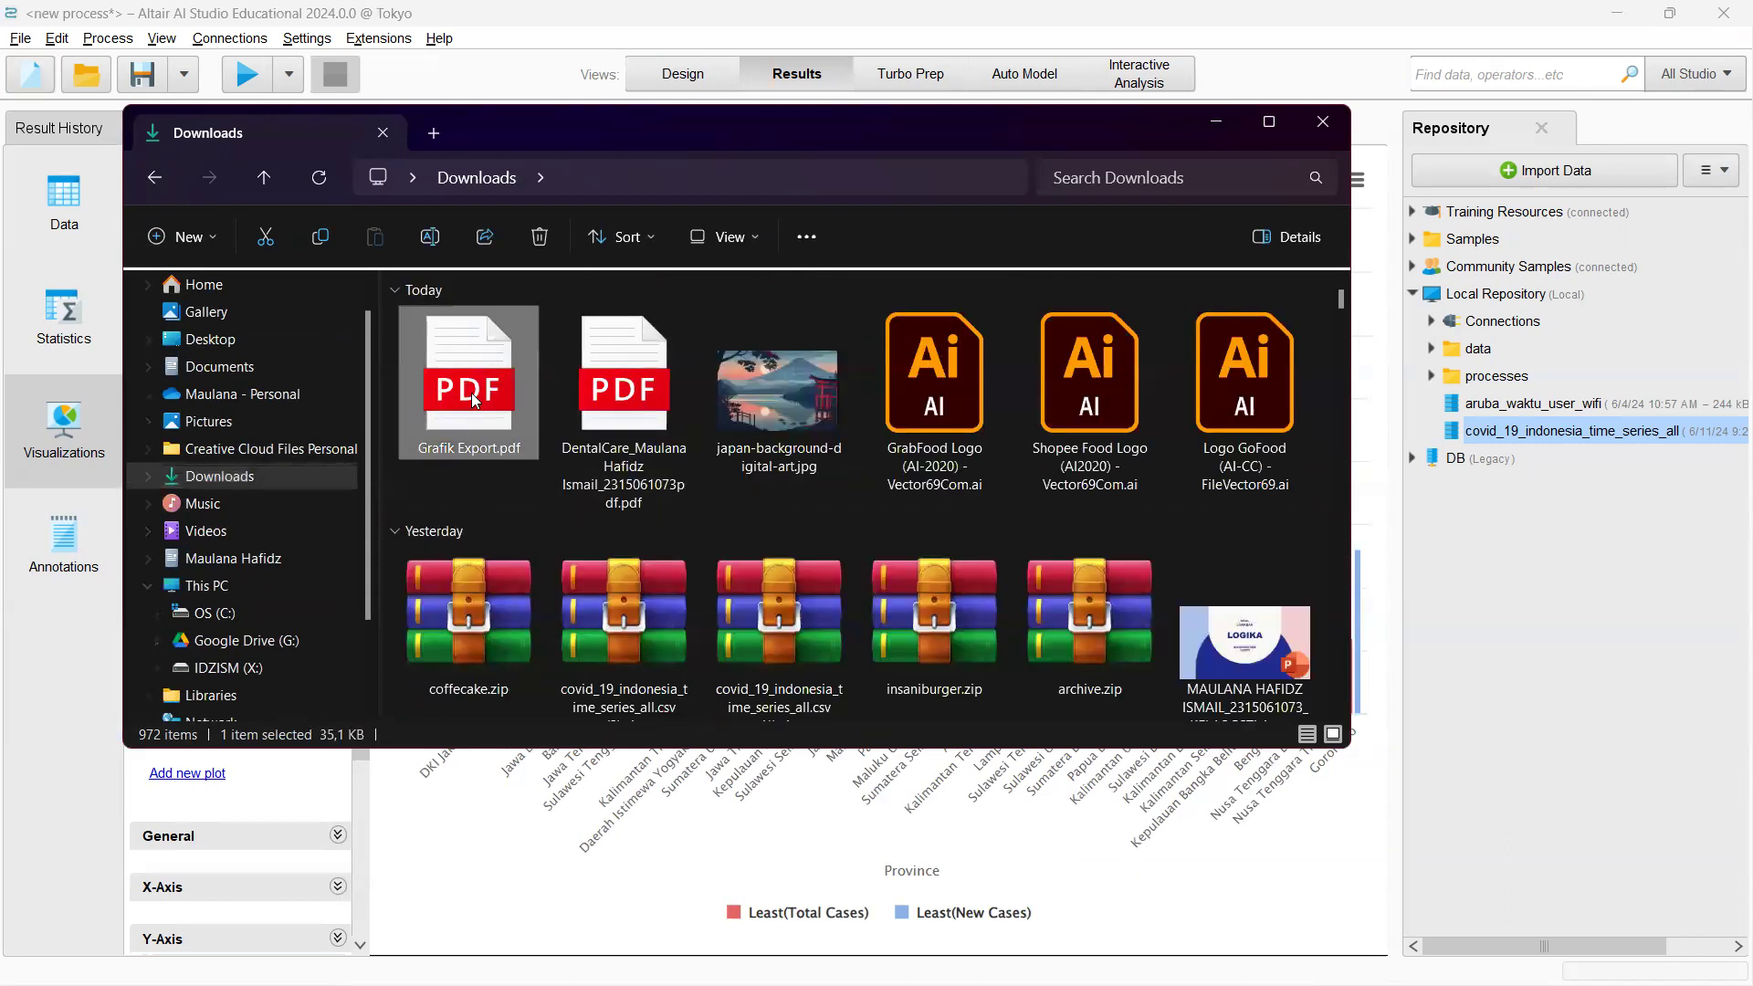
double_click(473, 399)
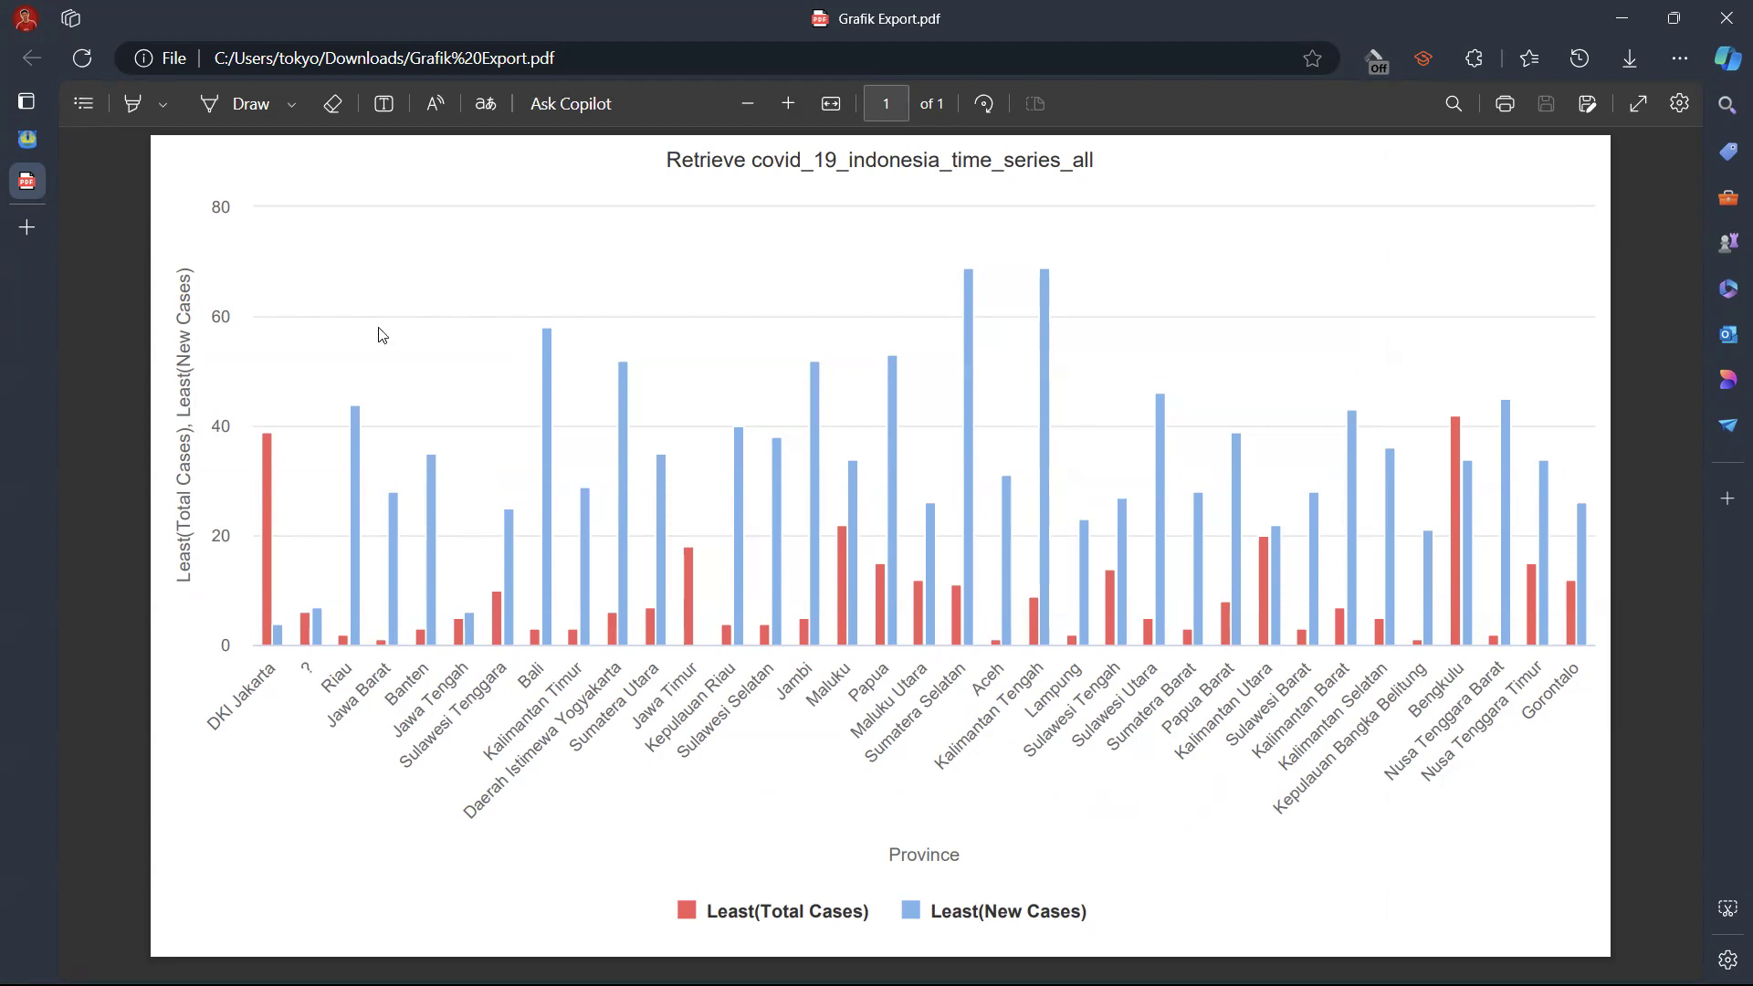
key("alt+Tab")
key("alt+Tab")
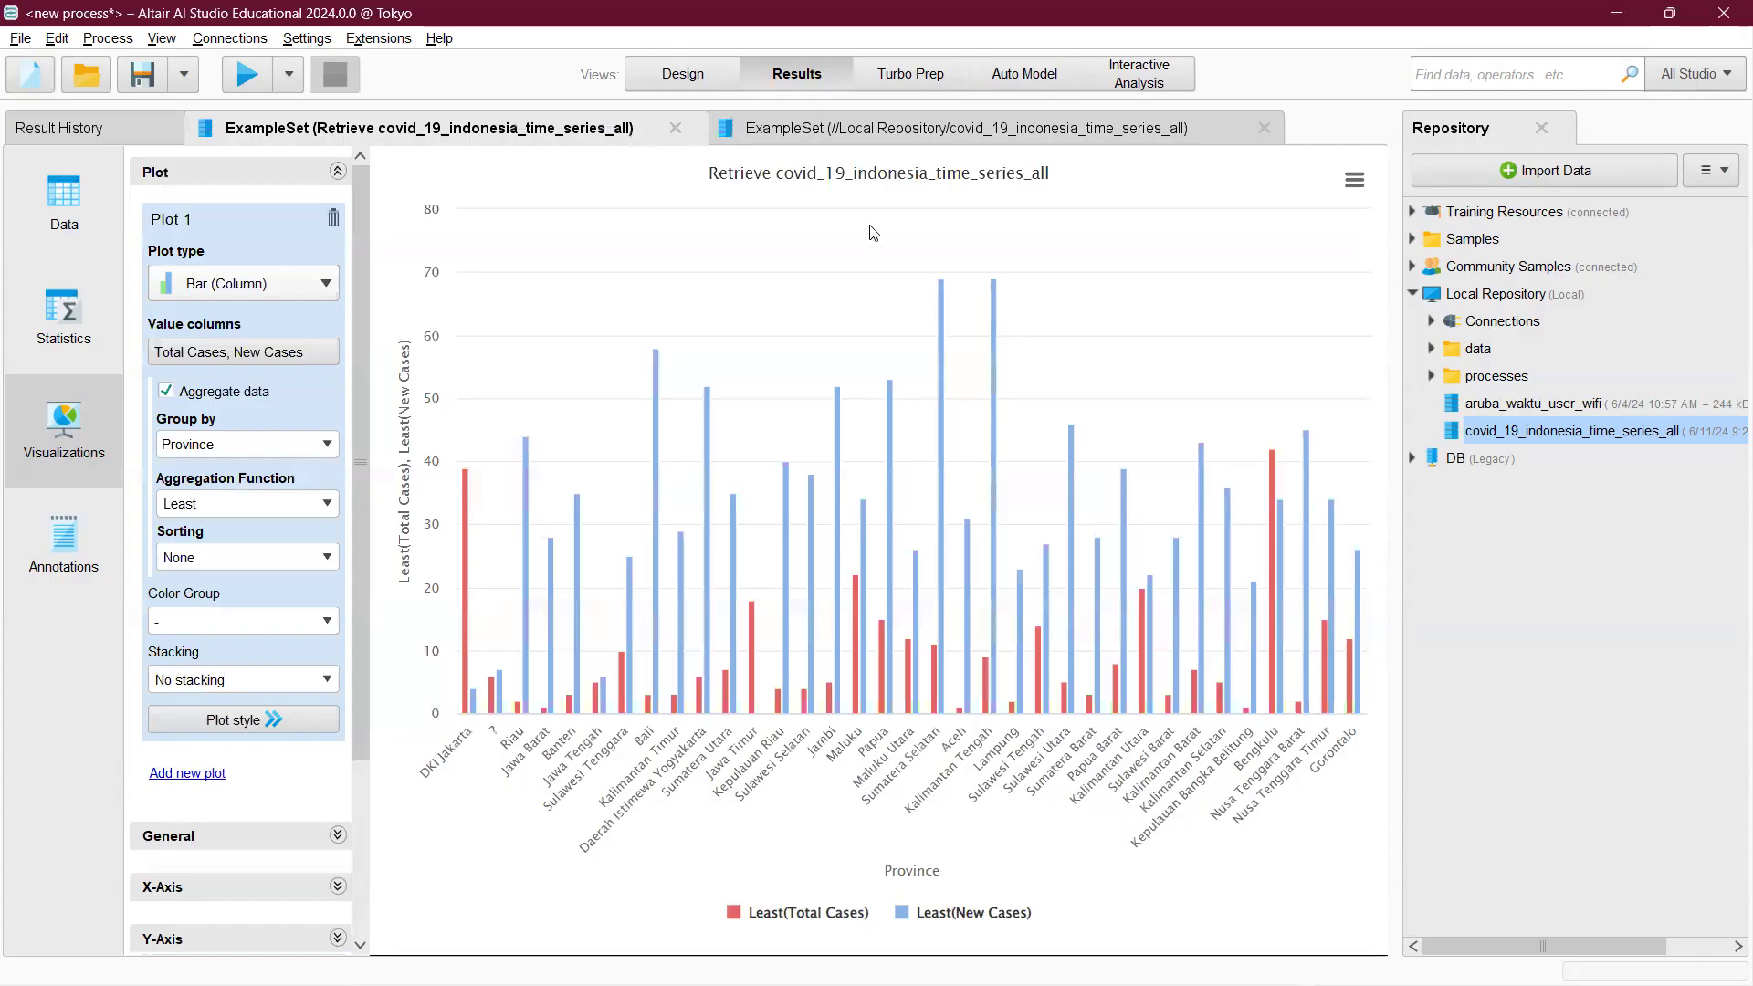